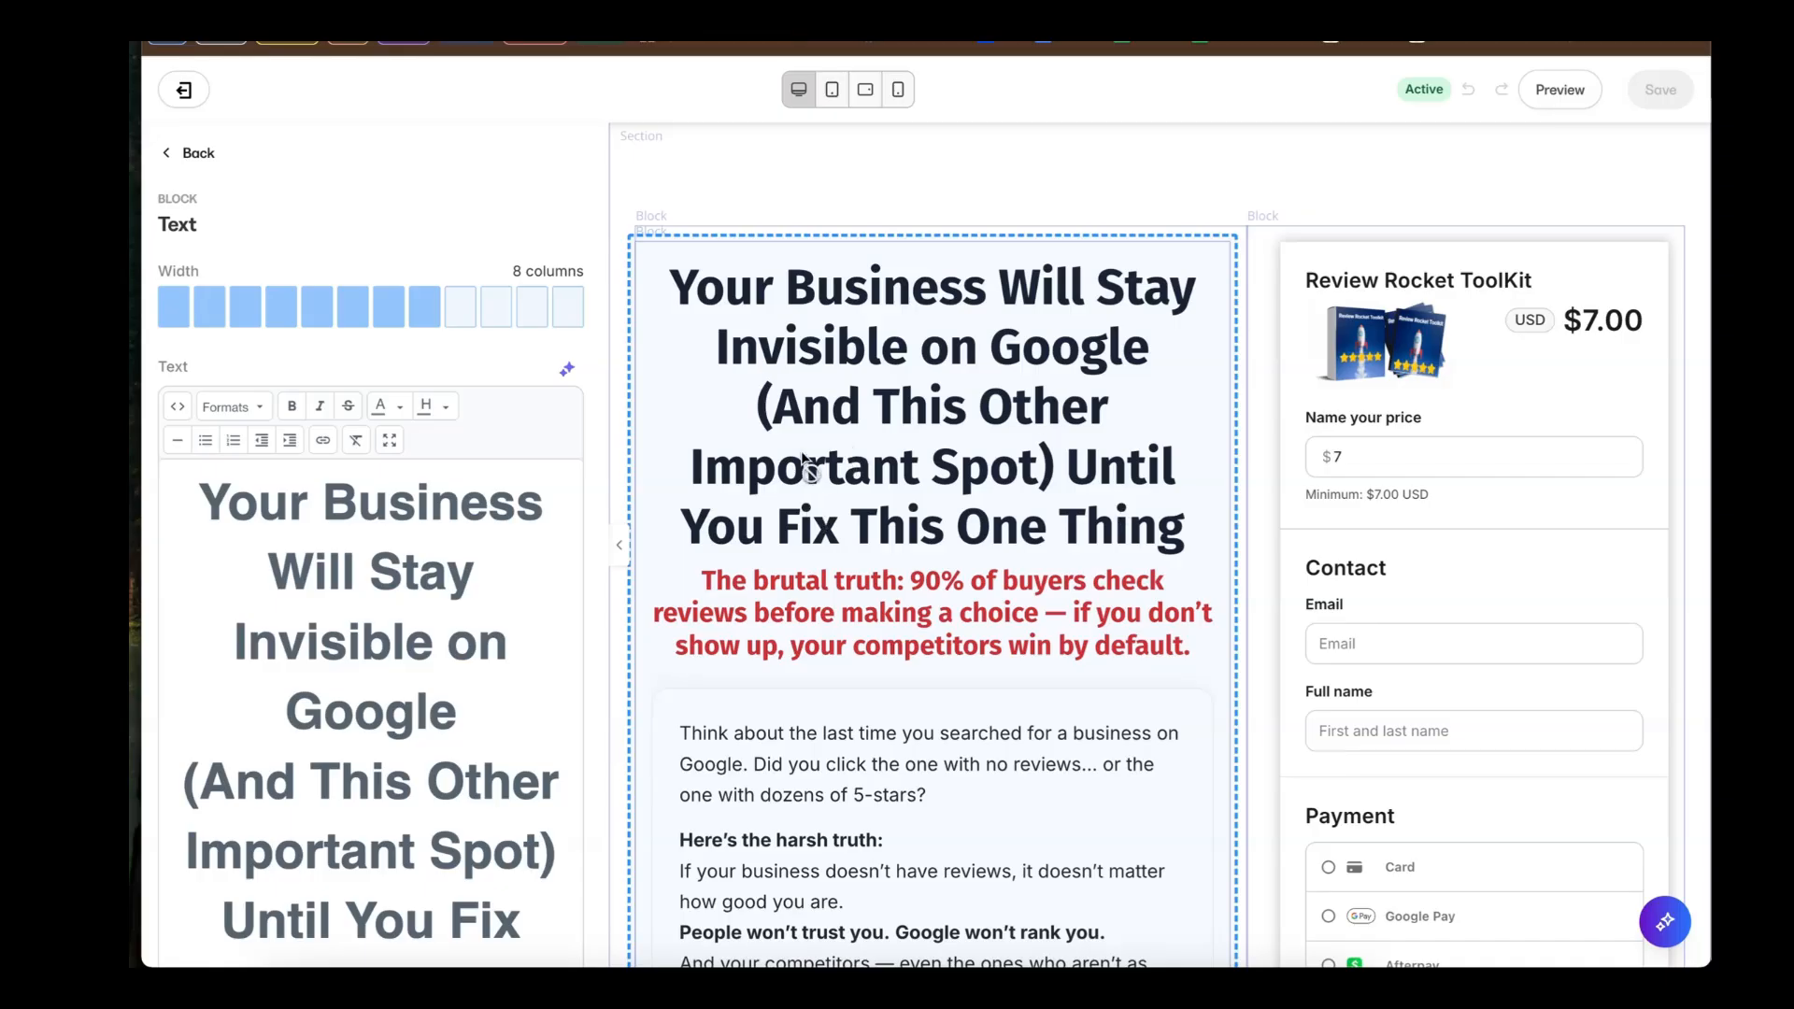
Step: Look over the sales page from the main headline down to the "Look What Others Are Saying About Debbie" testimonials and back
scroll(801, 453, down, 7)
scroll(799, 450, up, 8)
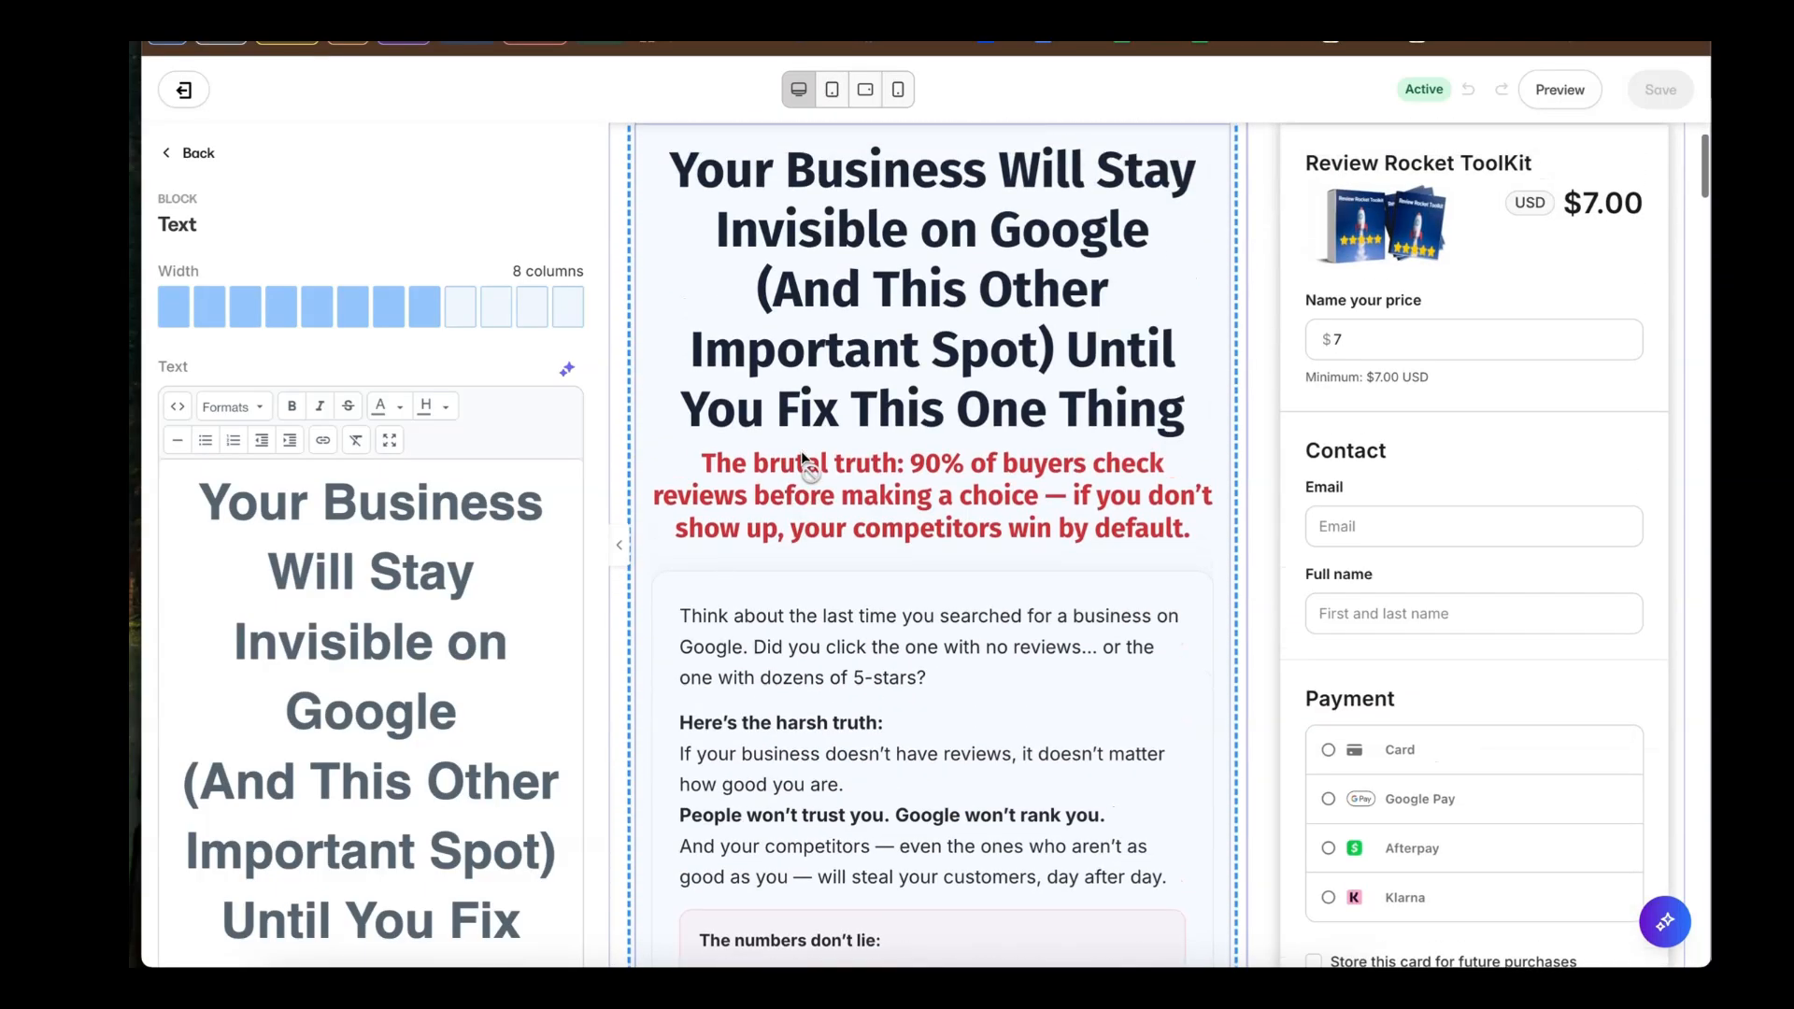
scroll(800, 450, up, 1)
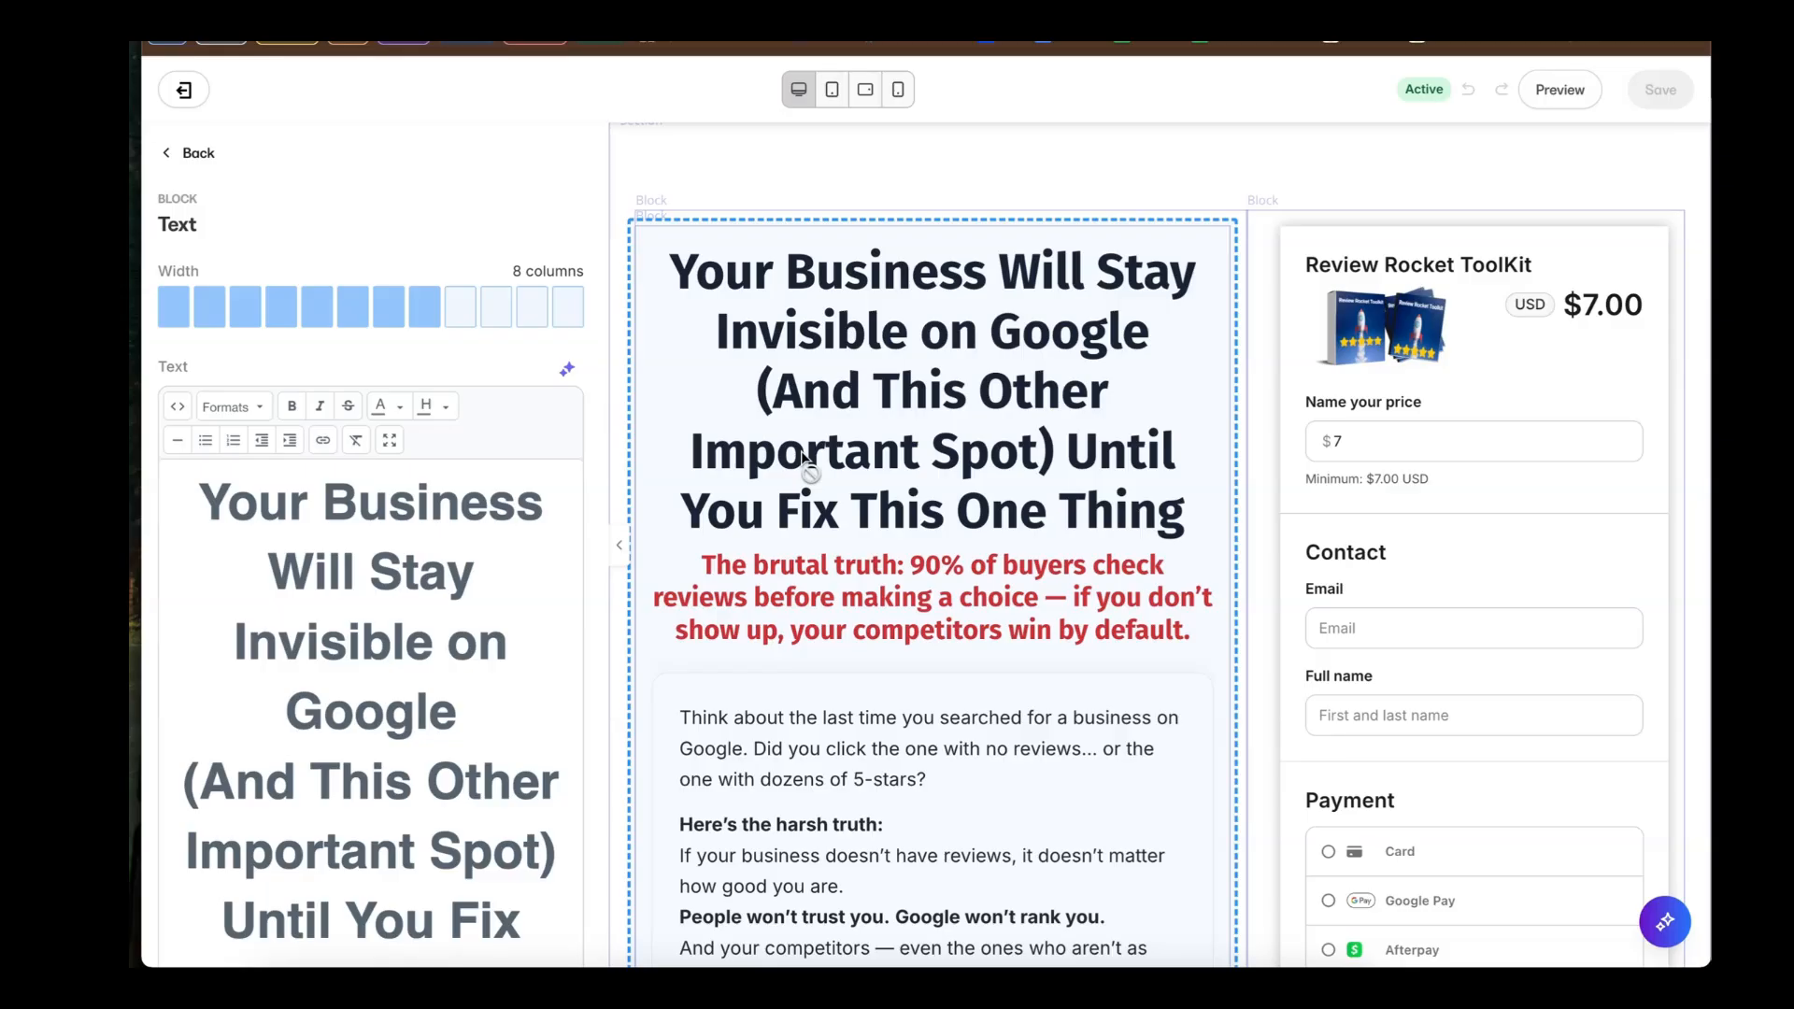
scroll(804, 458, down, 1)
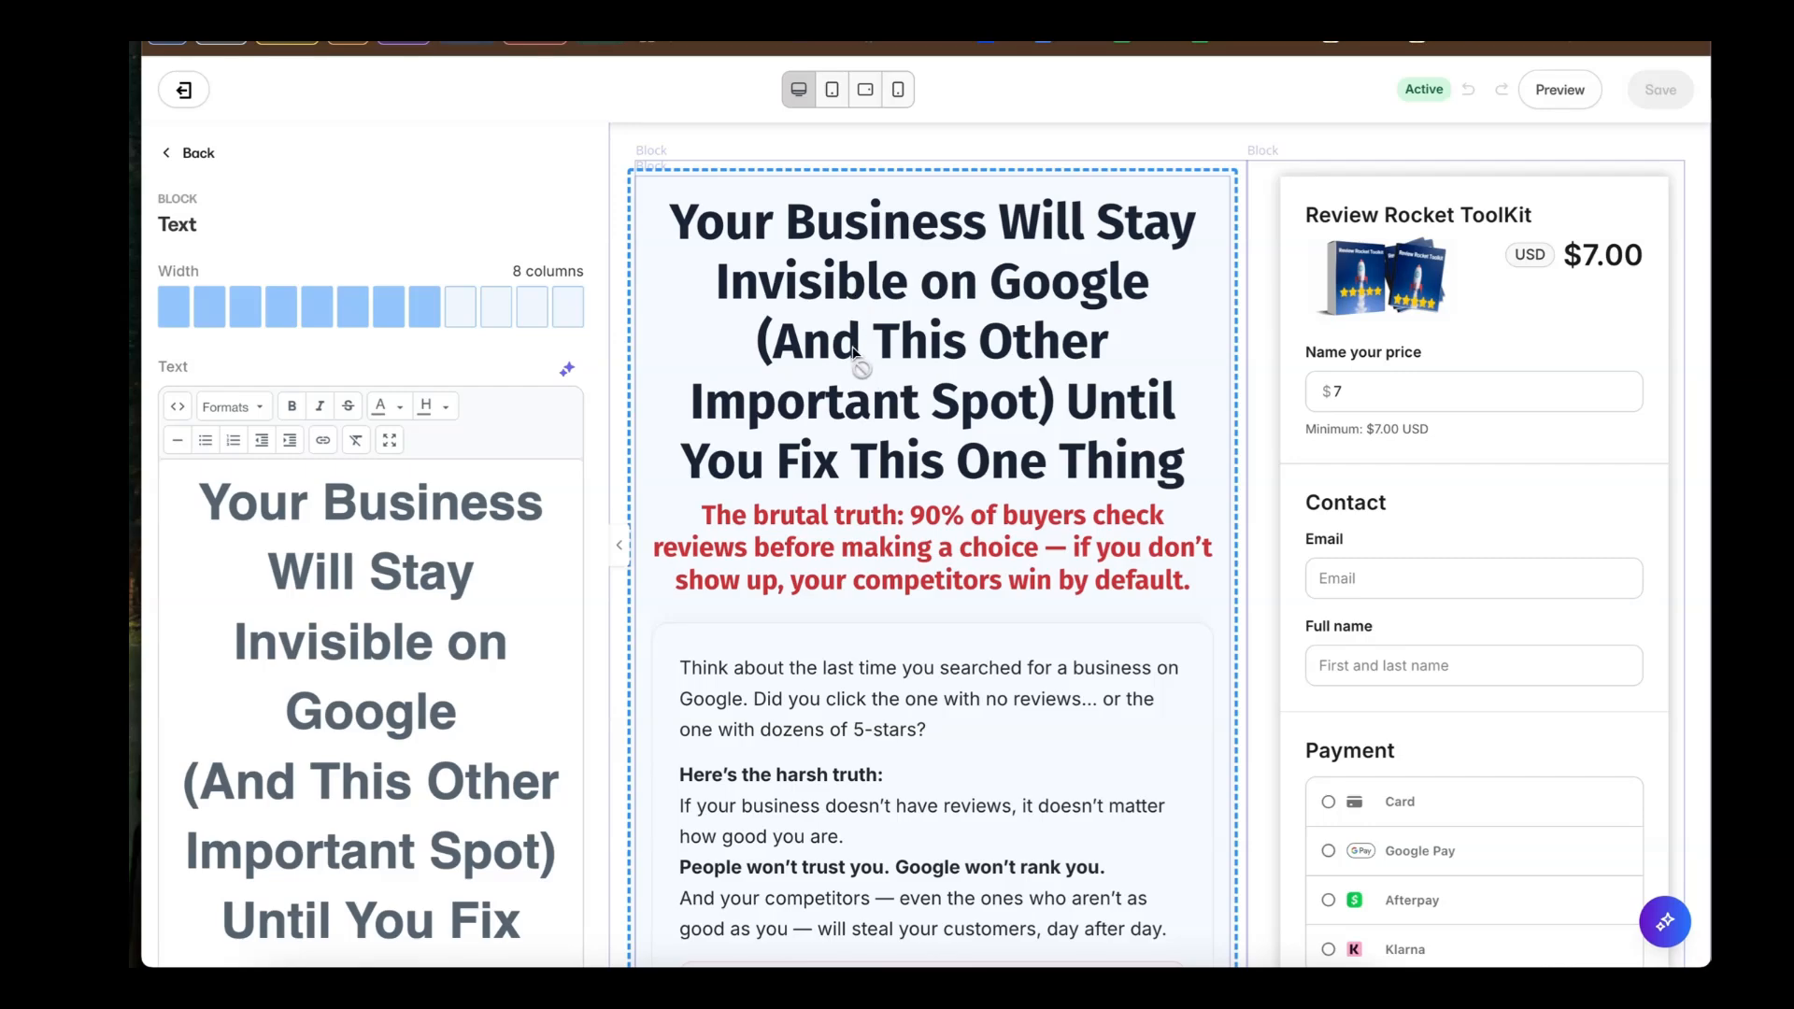
scroll(852, 353, down, 2)
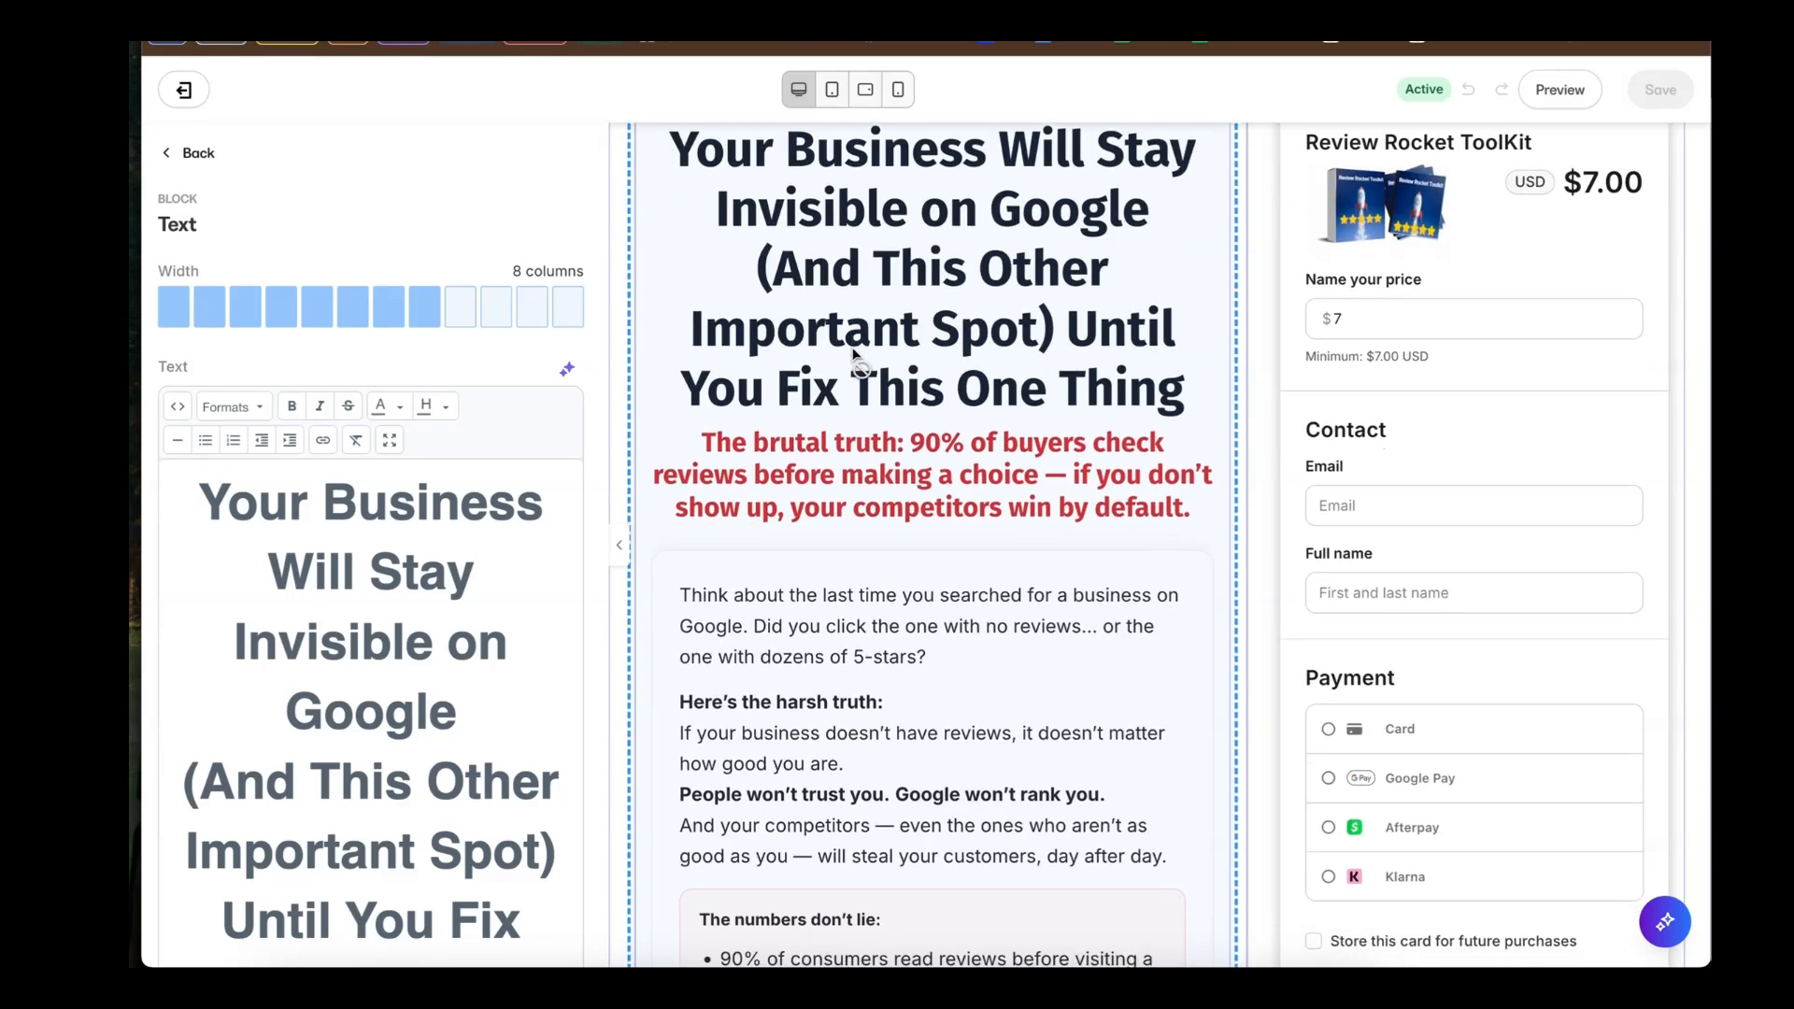
scroll(852, 353, down, 5)
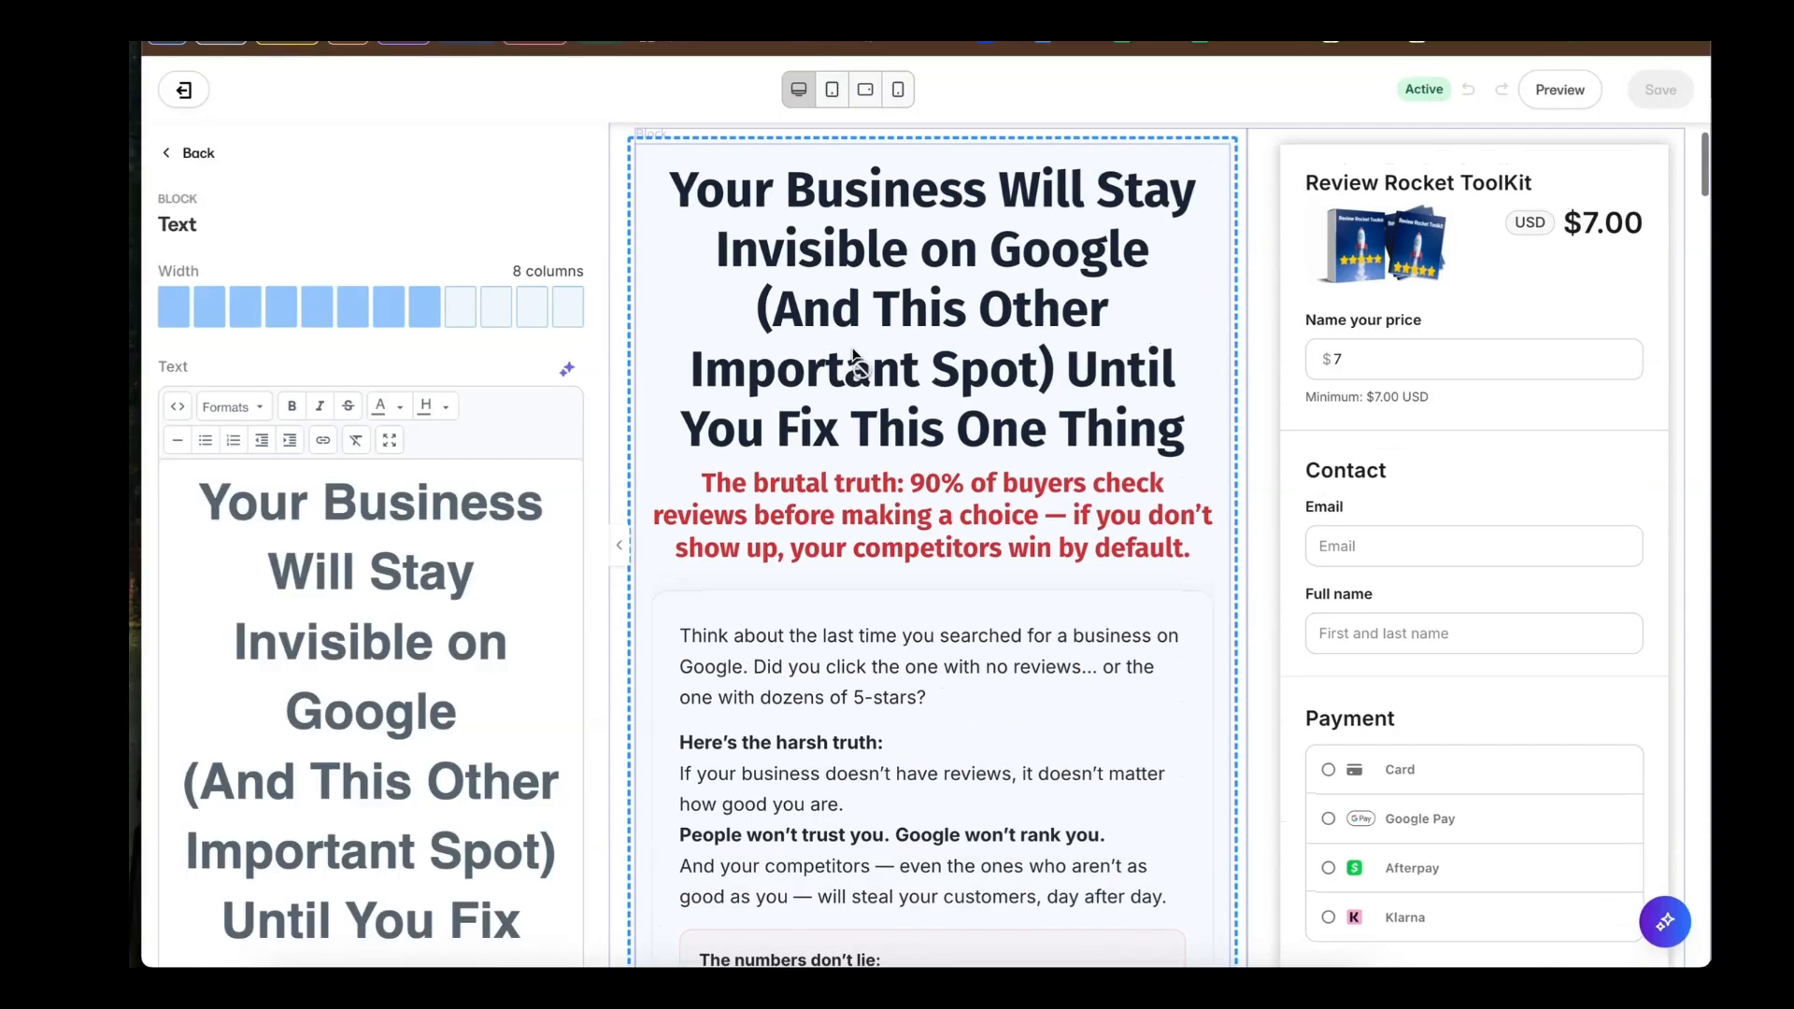
scroll(852, 361, down, 10)
scroll(866, 504, down, 10)
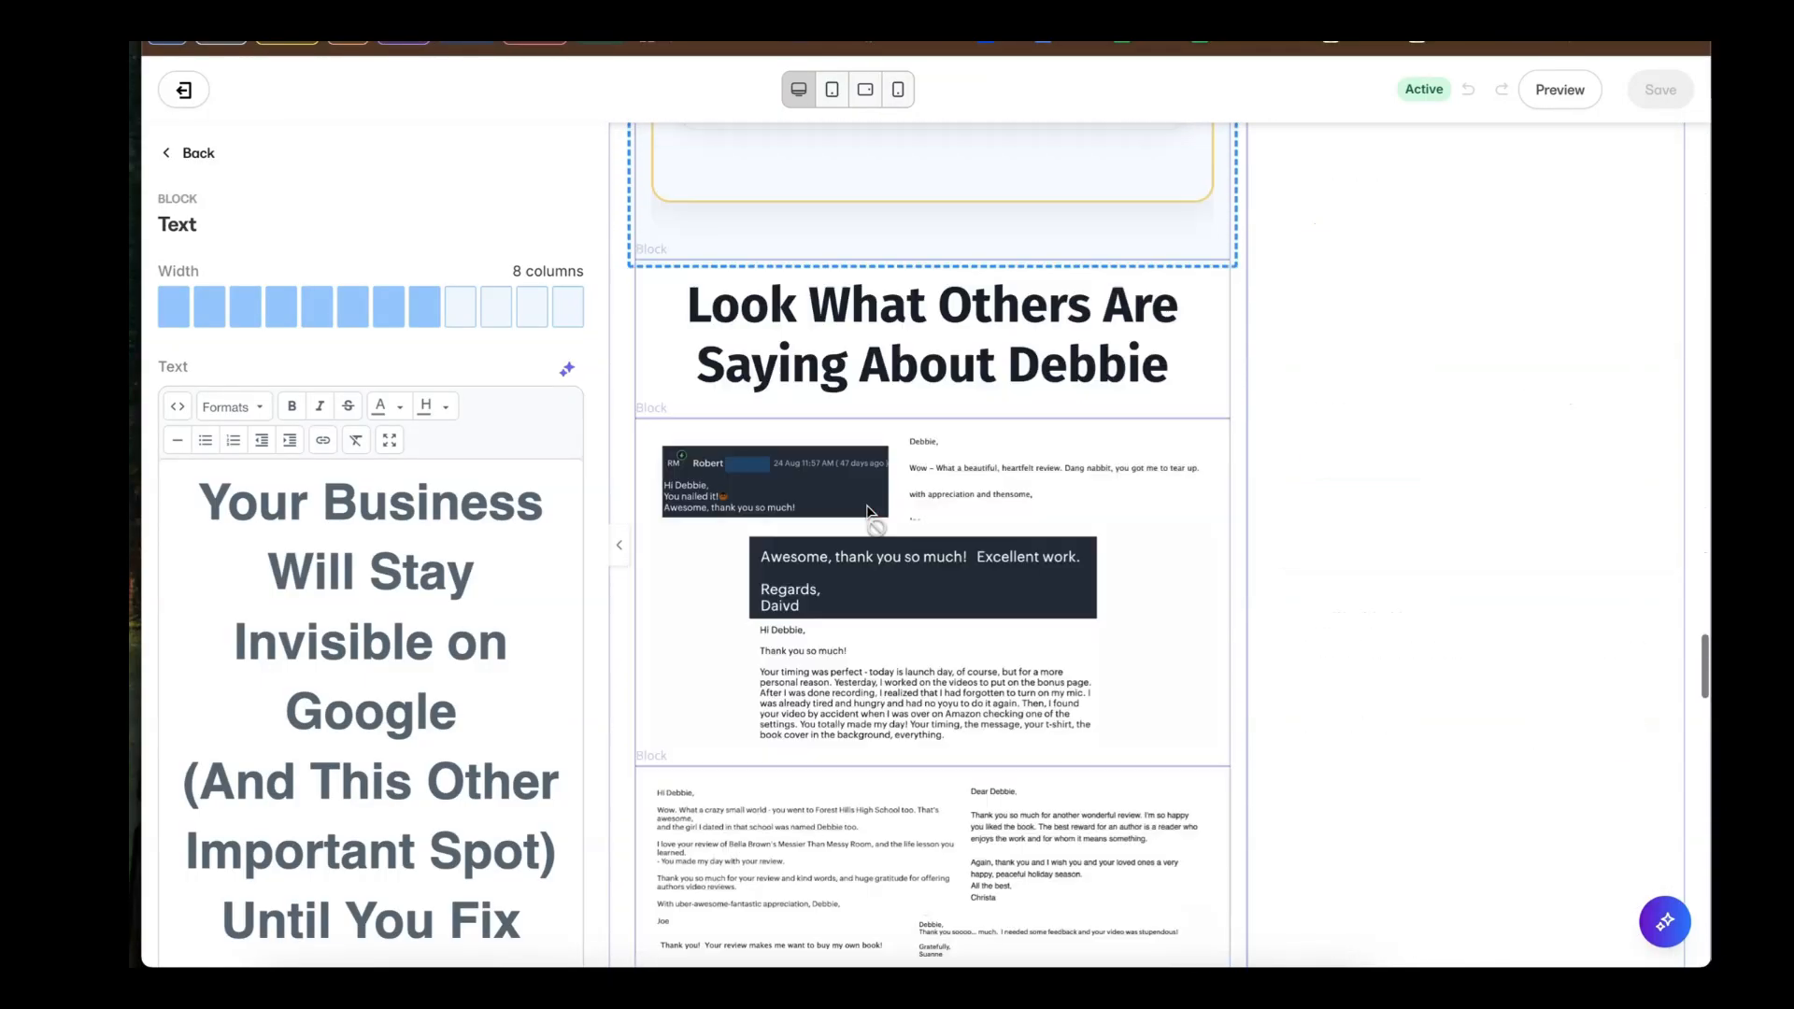
scroll(866, 505, up, 10)
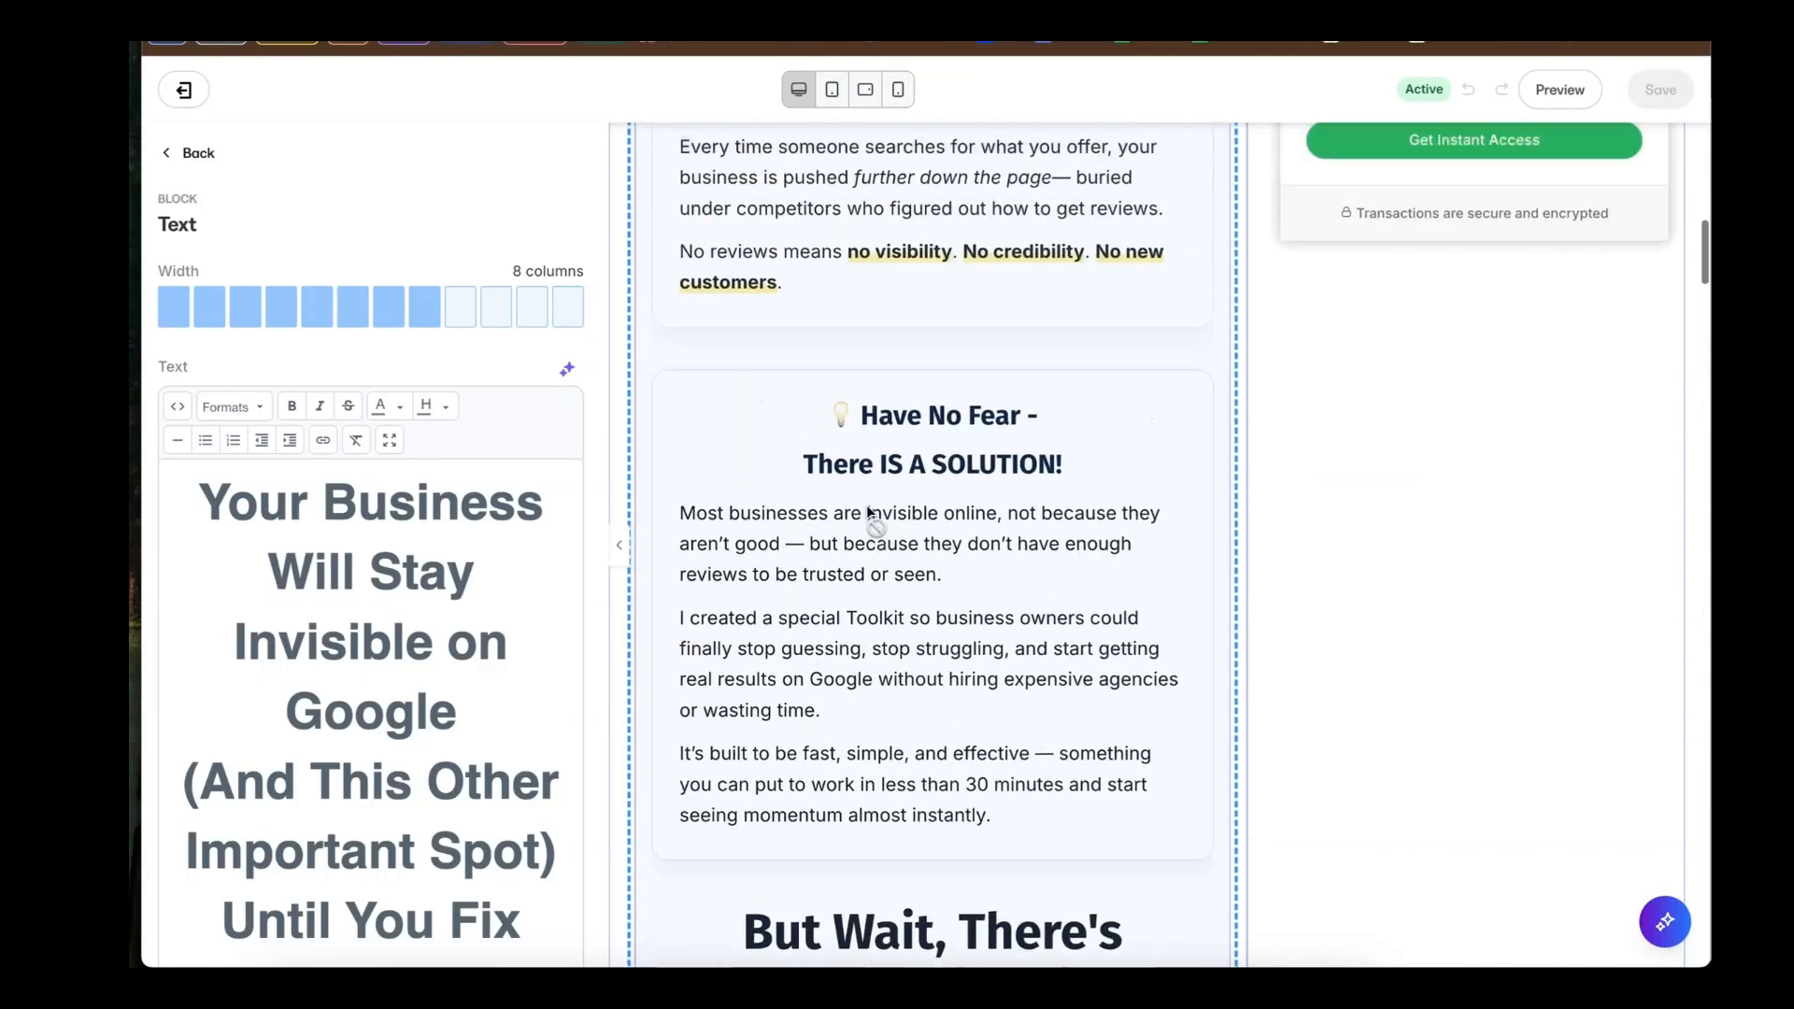
scroll(866, 505, up, 10)
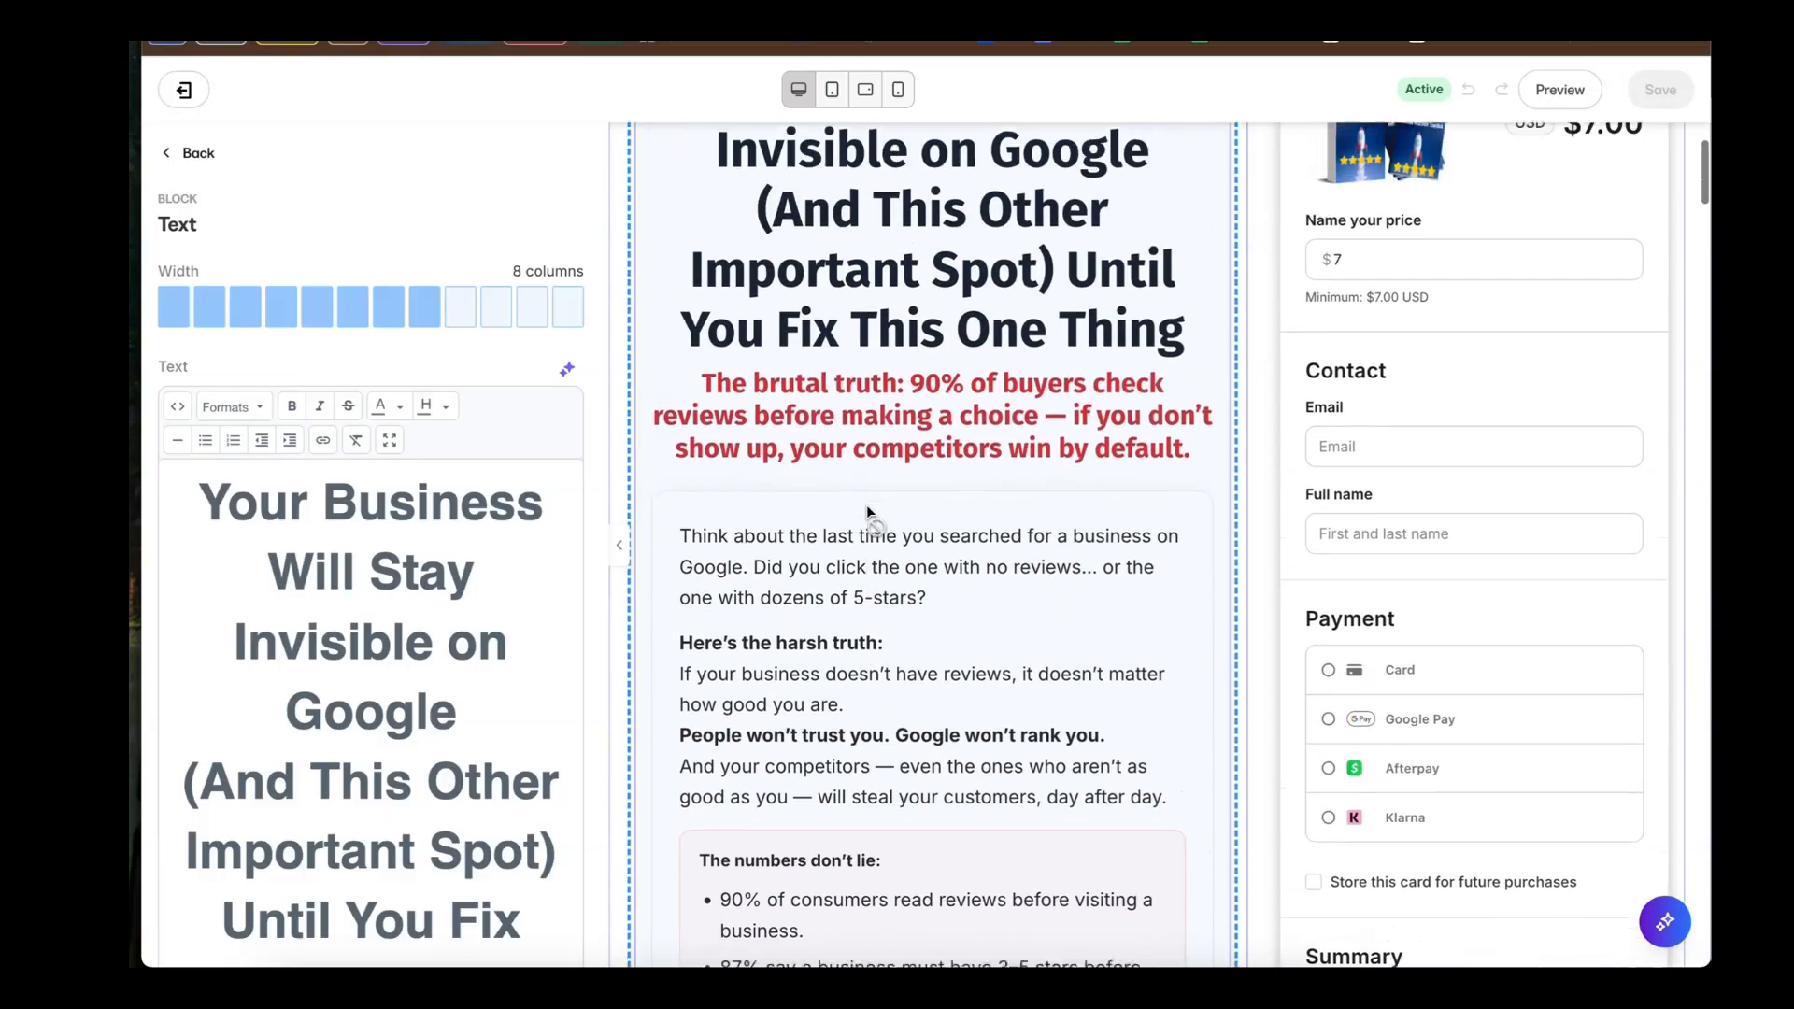
scroll(866, 505, up, 3)
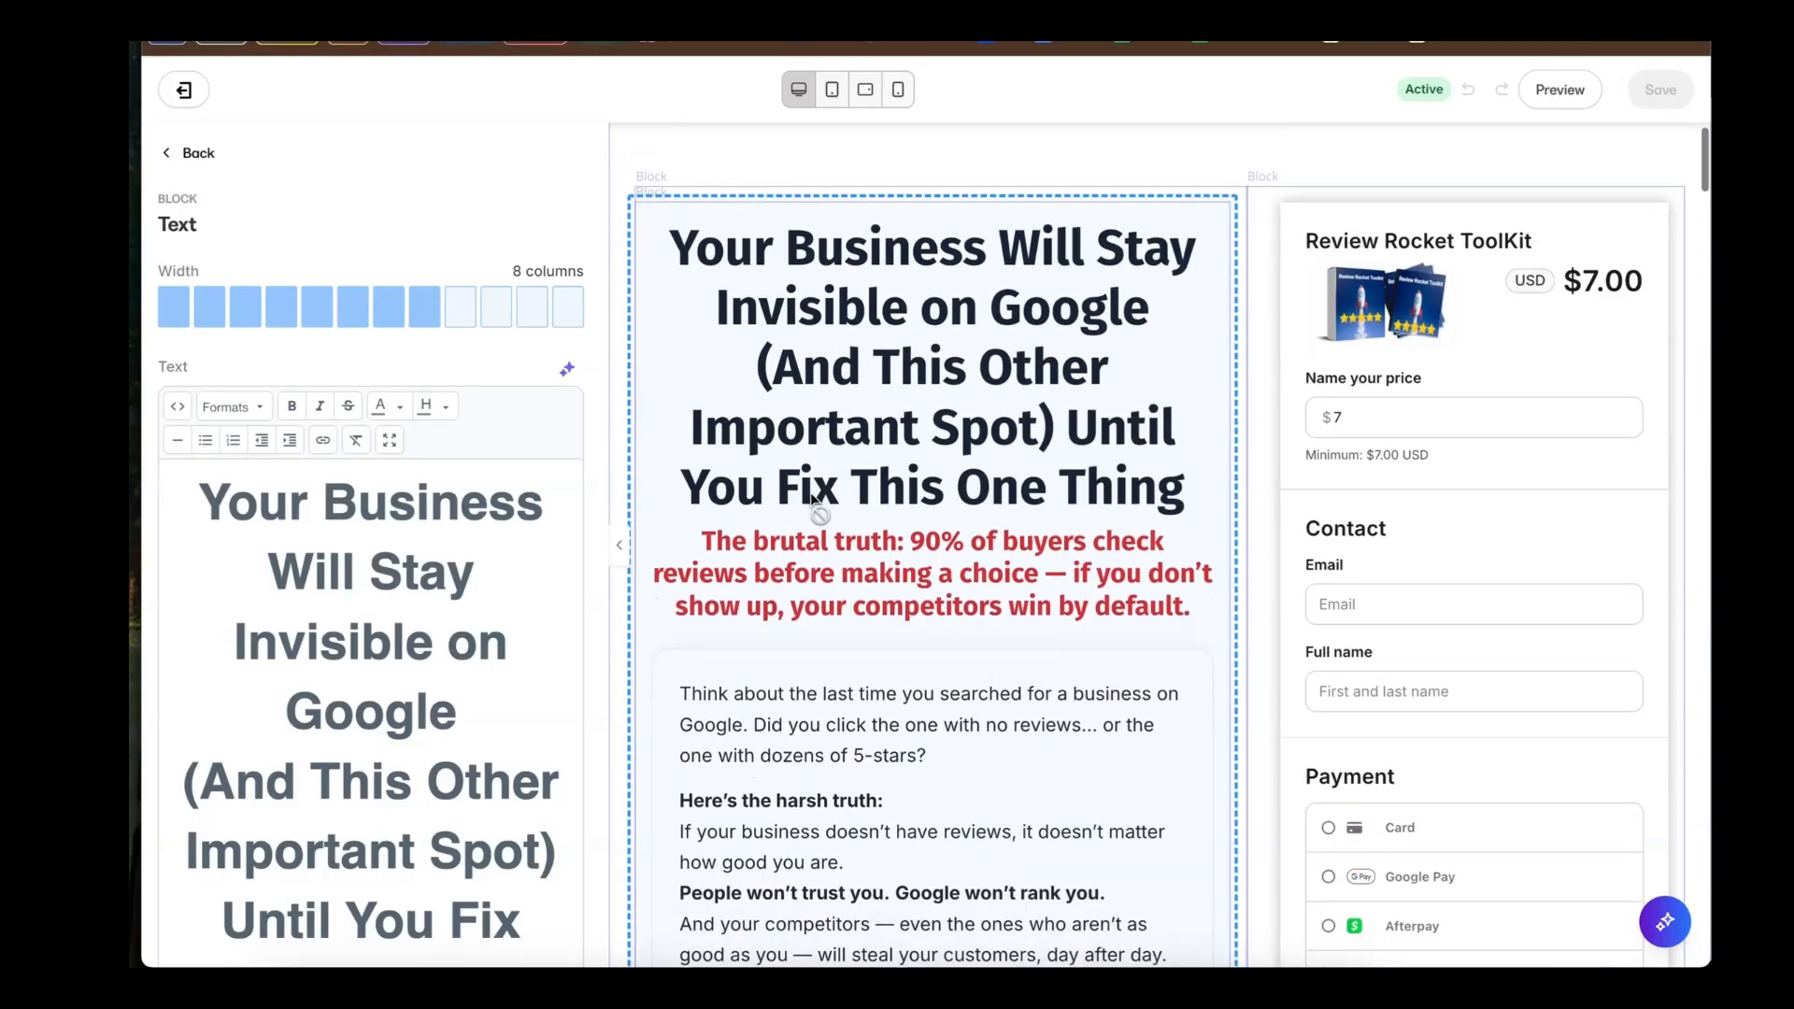
Step: Examine the styled sales copy sections, from "The numbers don't lie" through "Here Are The Facts" to the Review Rocket Toolkit introduction
scroll(811, 498, down, 5)
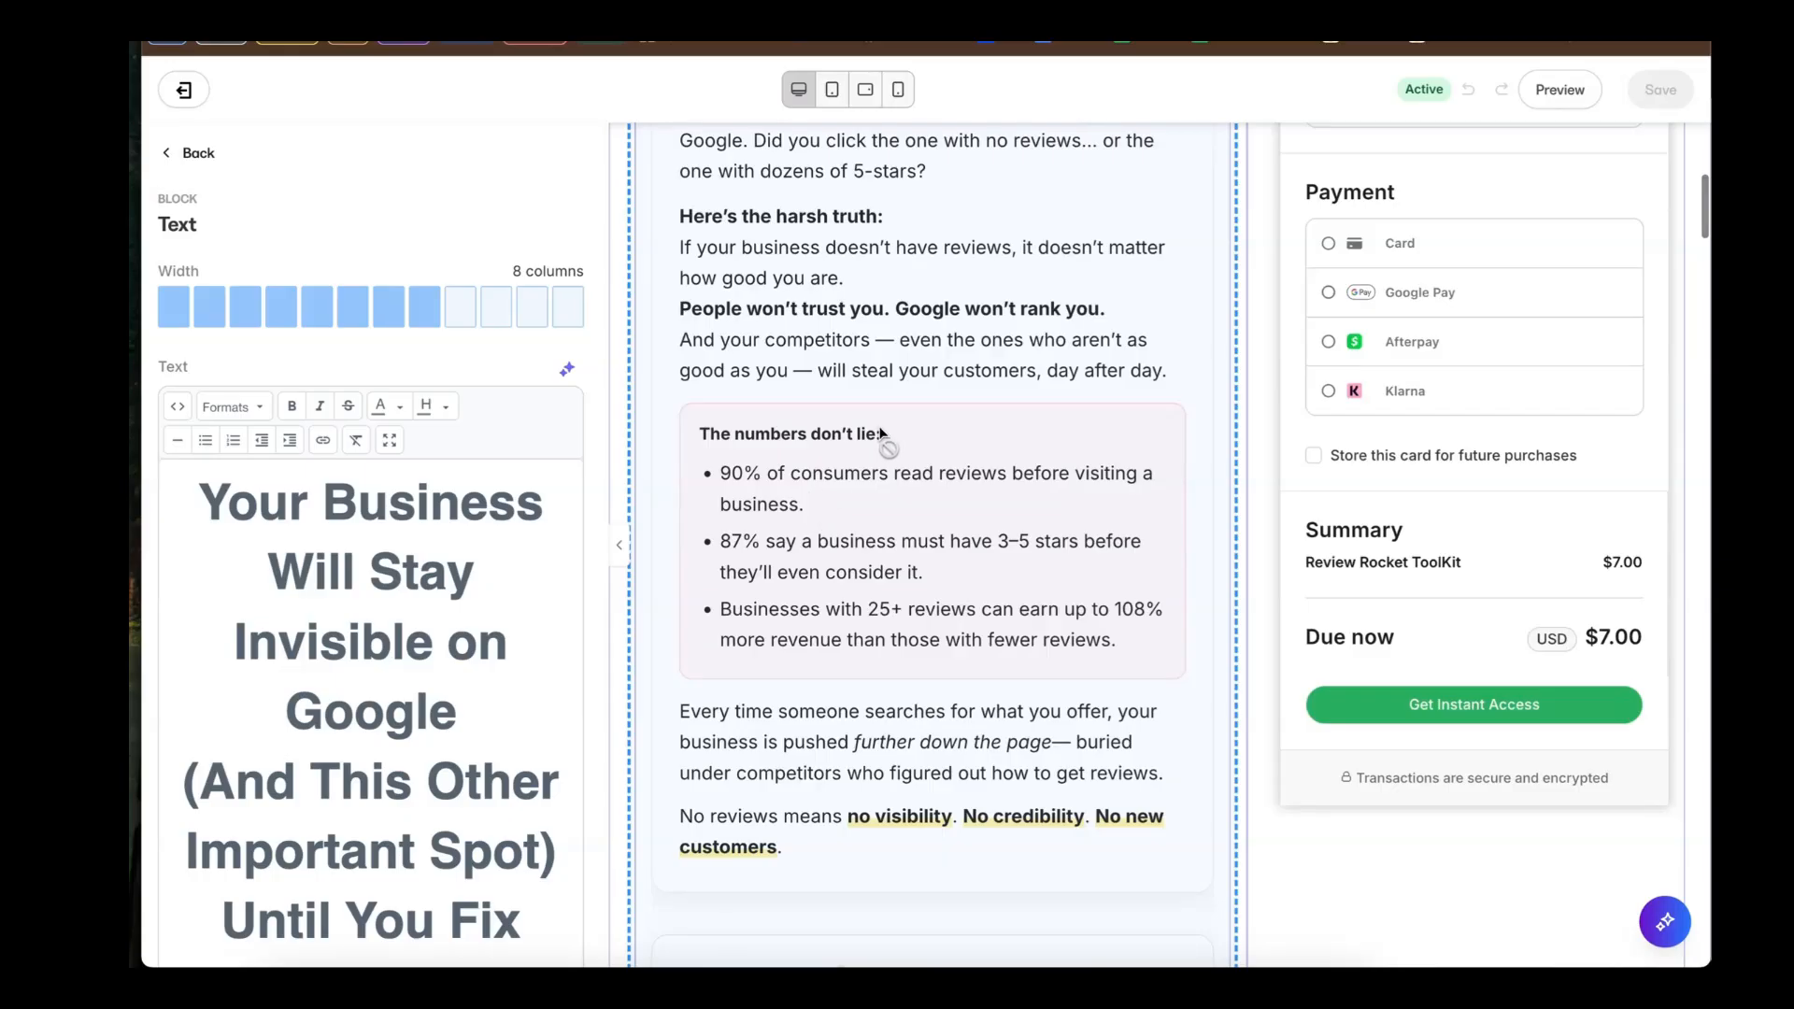
scroll(822, 430, up, 5)
scroll(854, 432, down, 3)
scroll(854, 431, down, 3)
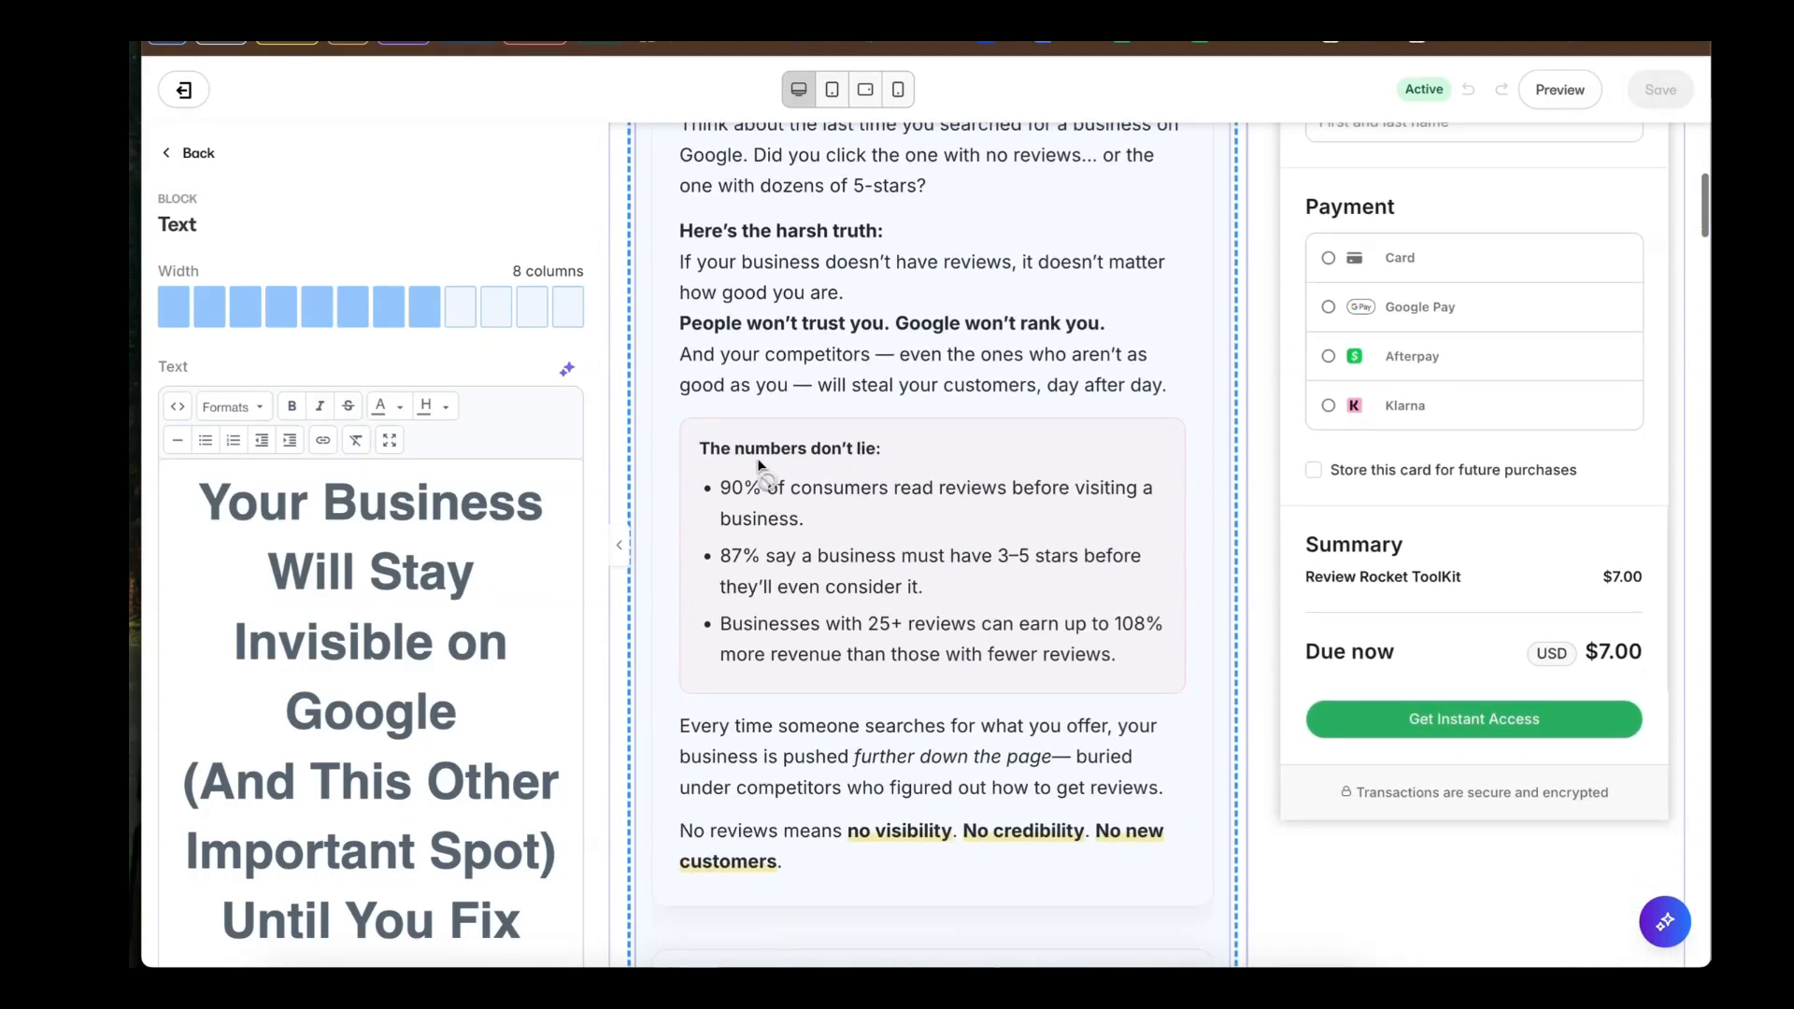
scroll(800, 557, down, 4)
scroll(799, 557, down, 10)
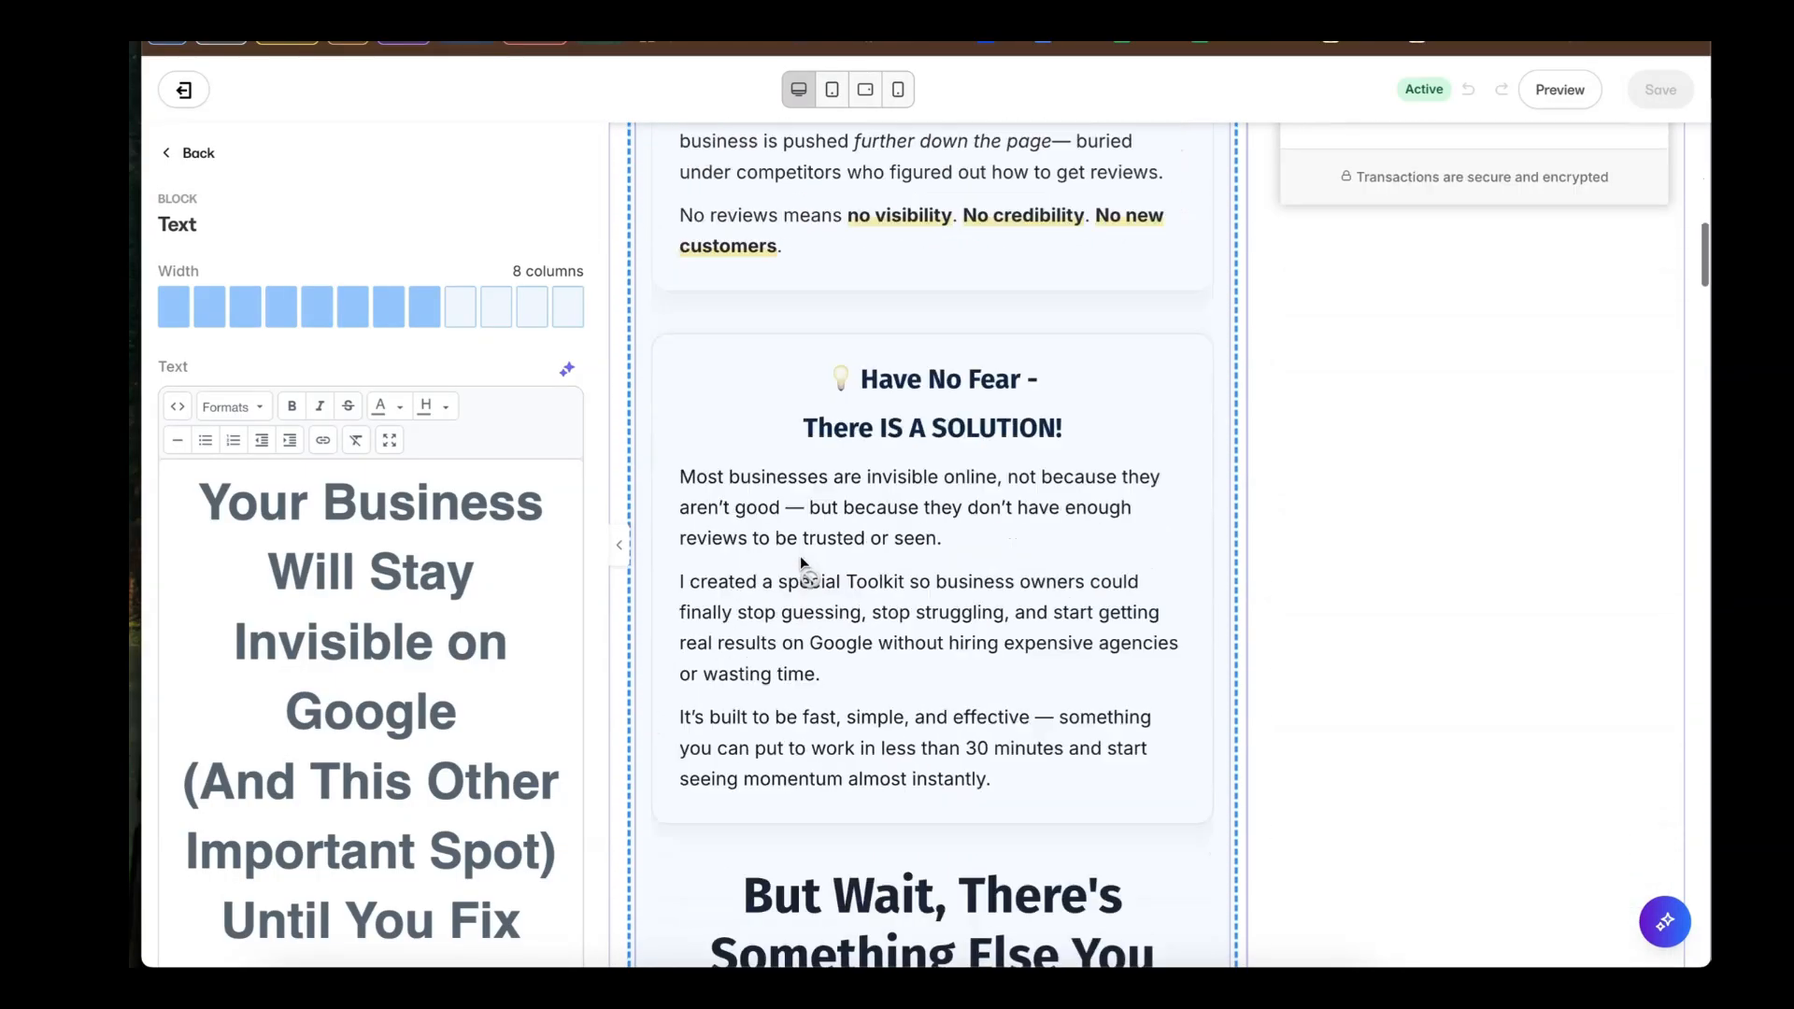
scroll(739, 696, down, 9)
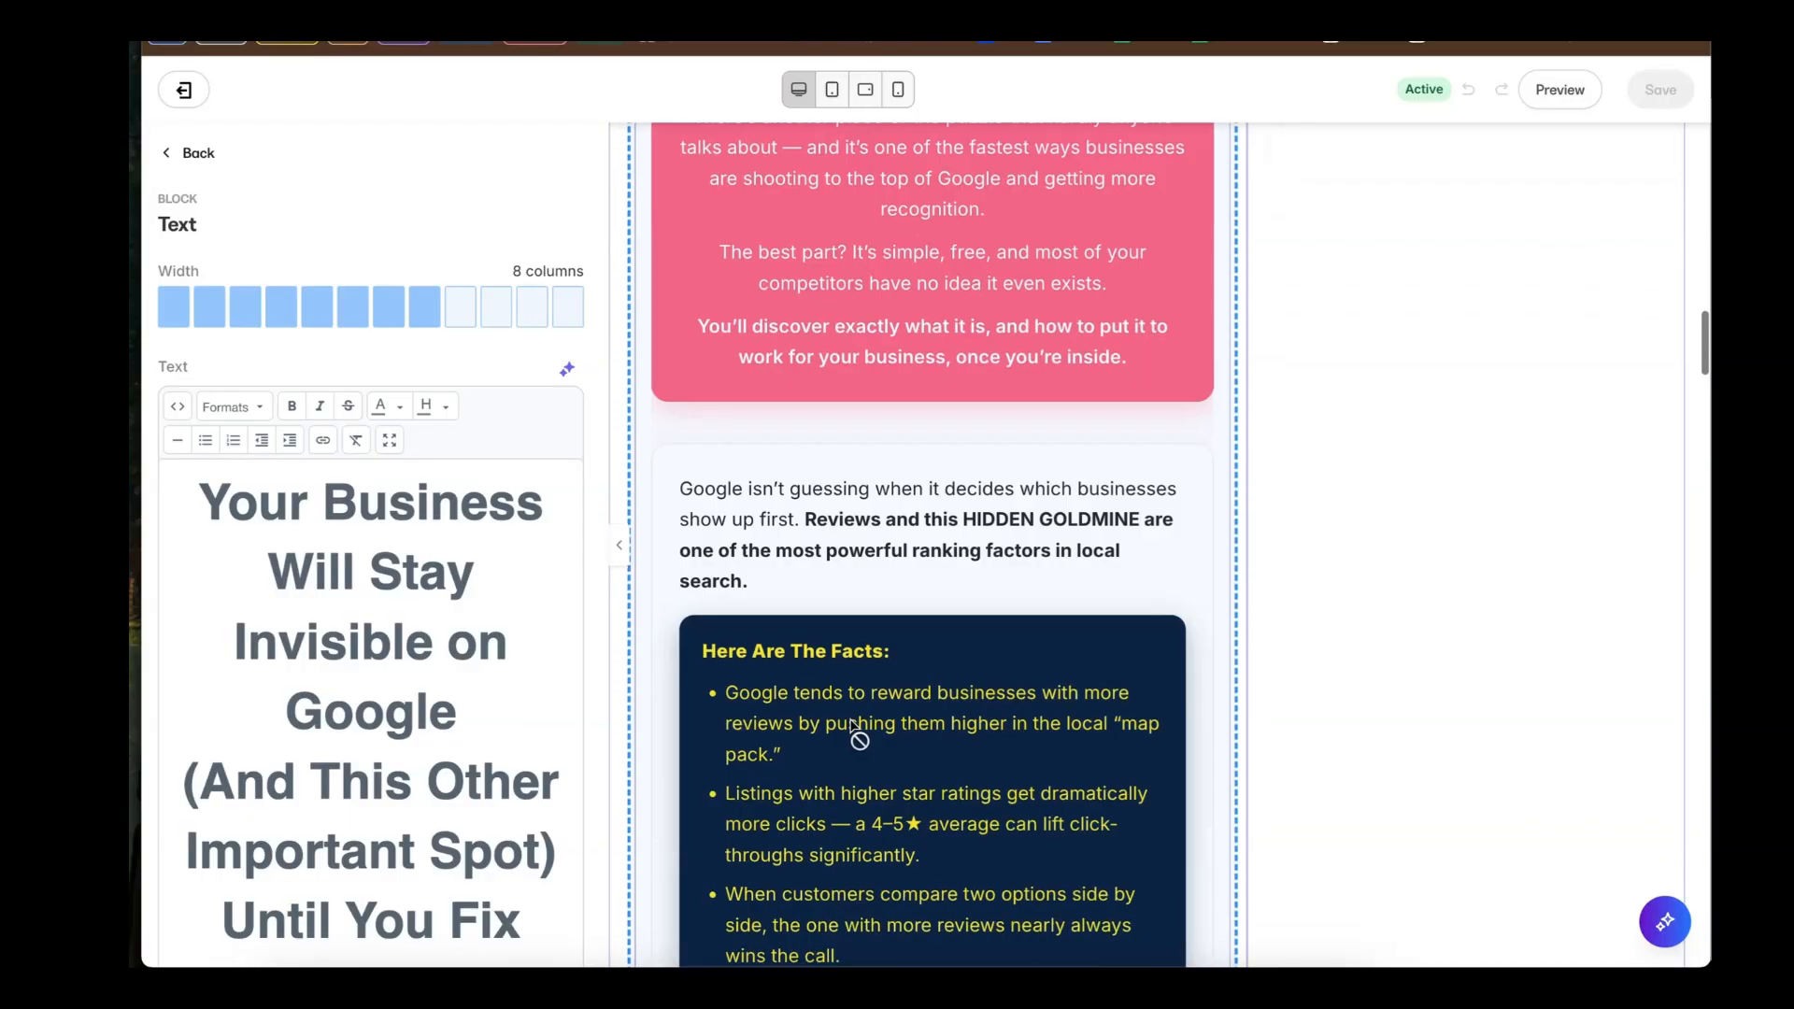
scroll(867, 408, down, 3)
scroll(866, 408, down, 3)
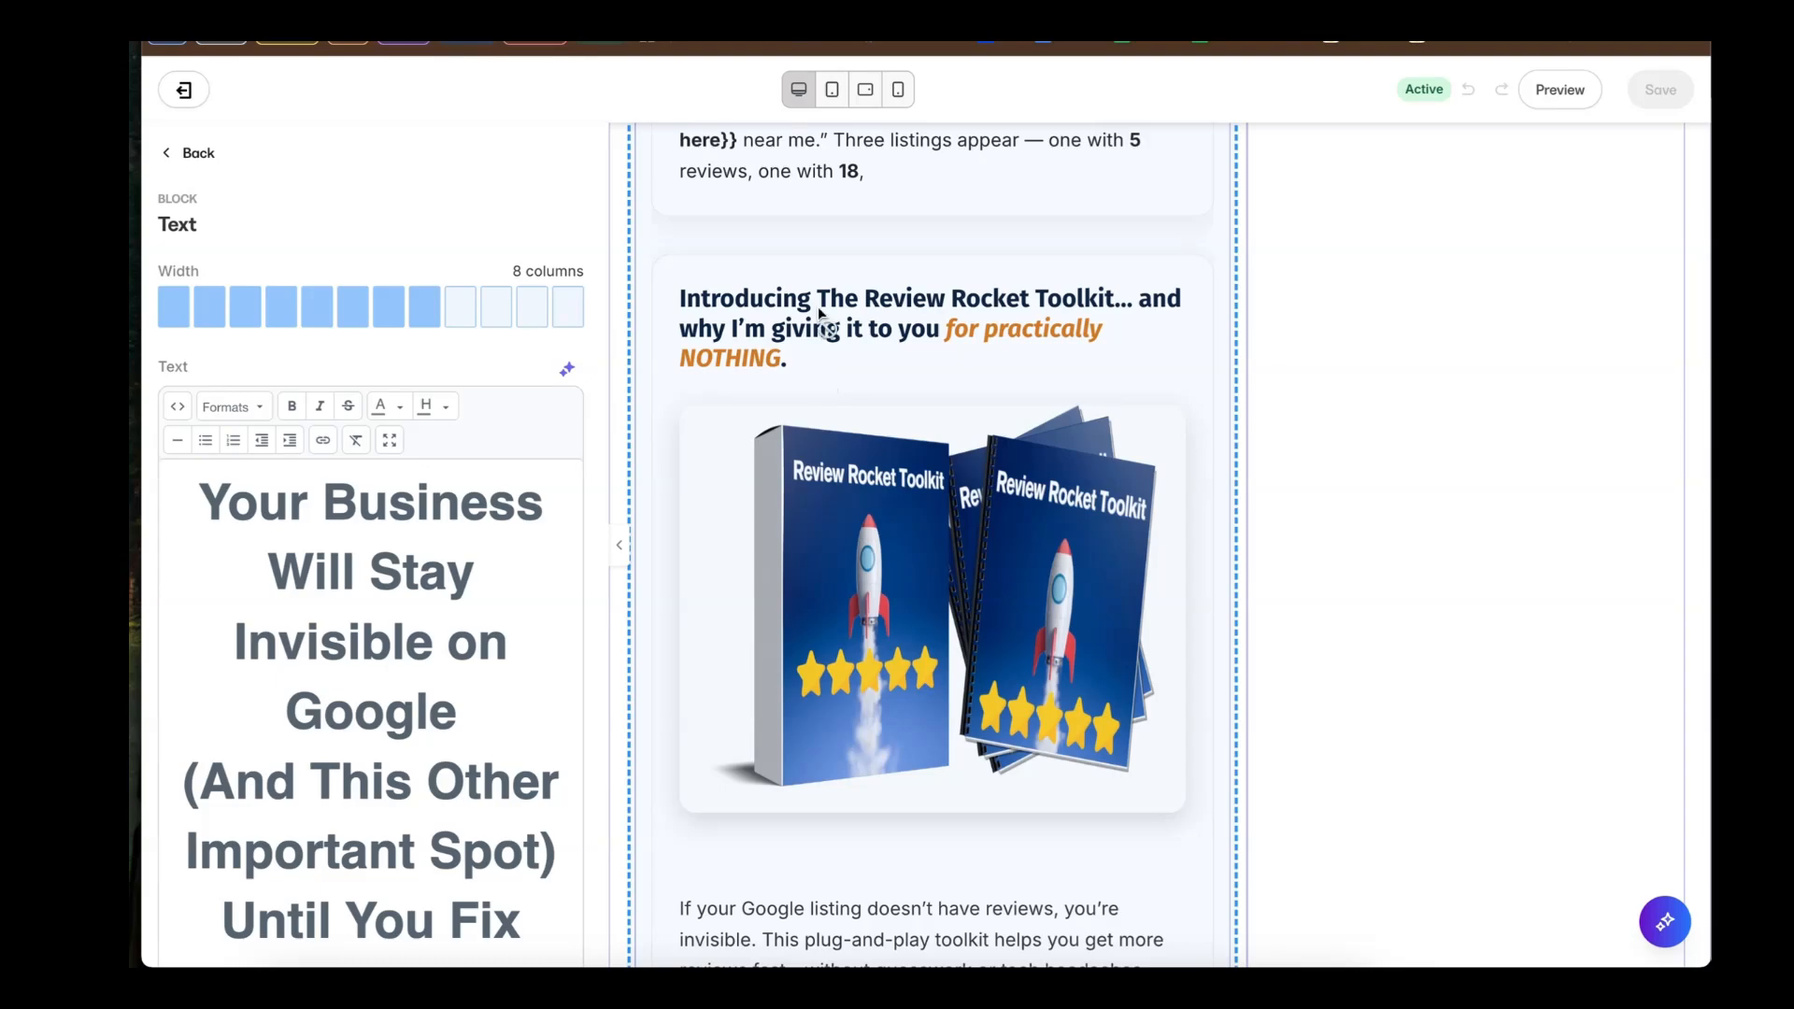
scroll(816, 364, up, 5)
scroll(818, 313, up, 3)
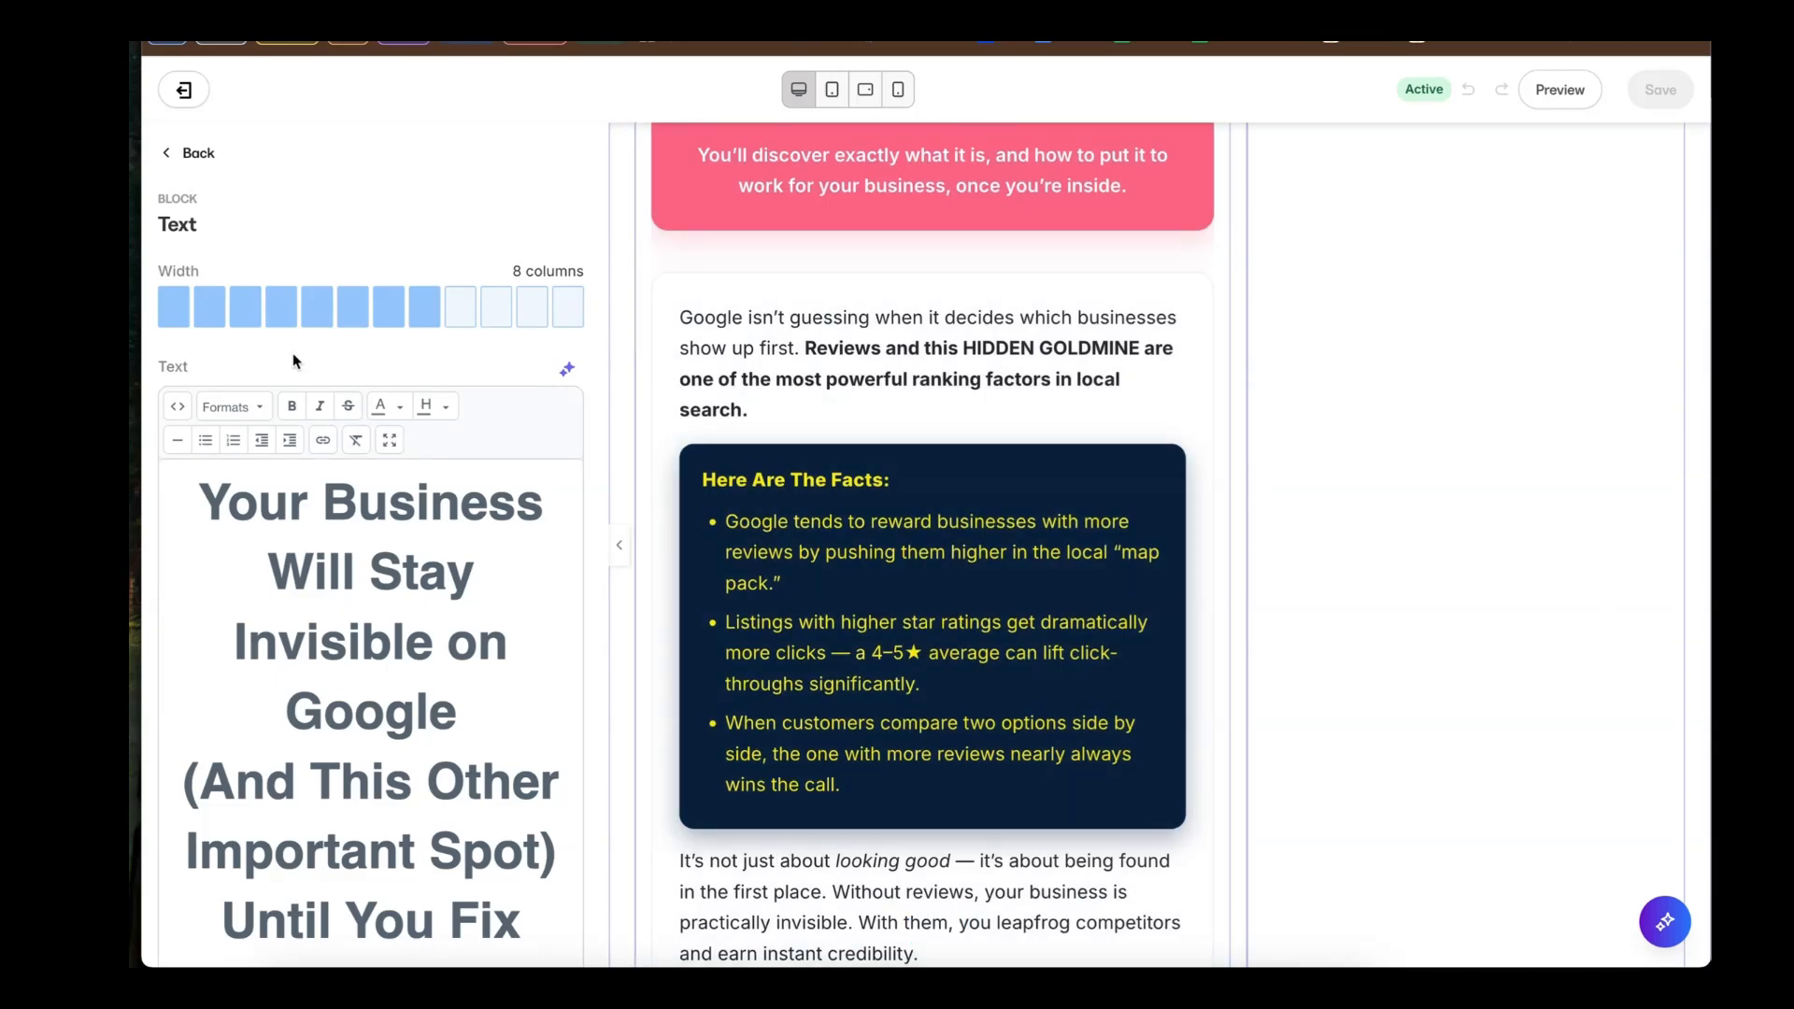
Step: Examine the main headline and red subheadline in the text block's editor
scroll(293, 360, down, 3)
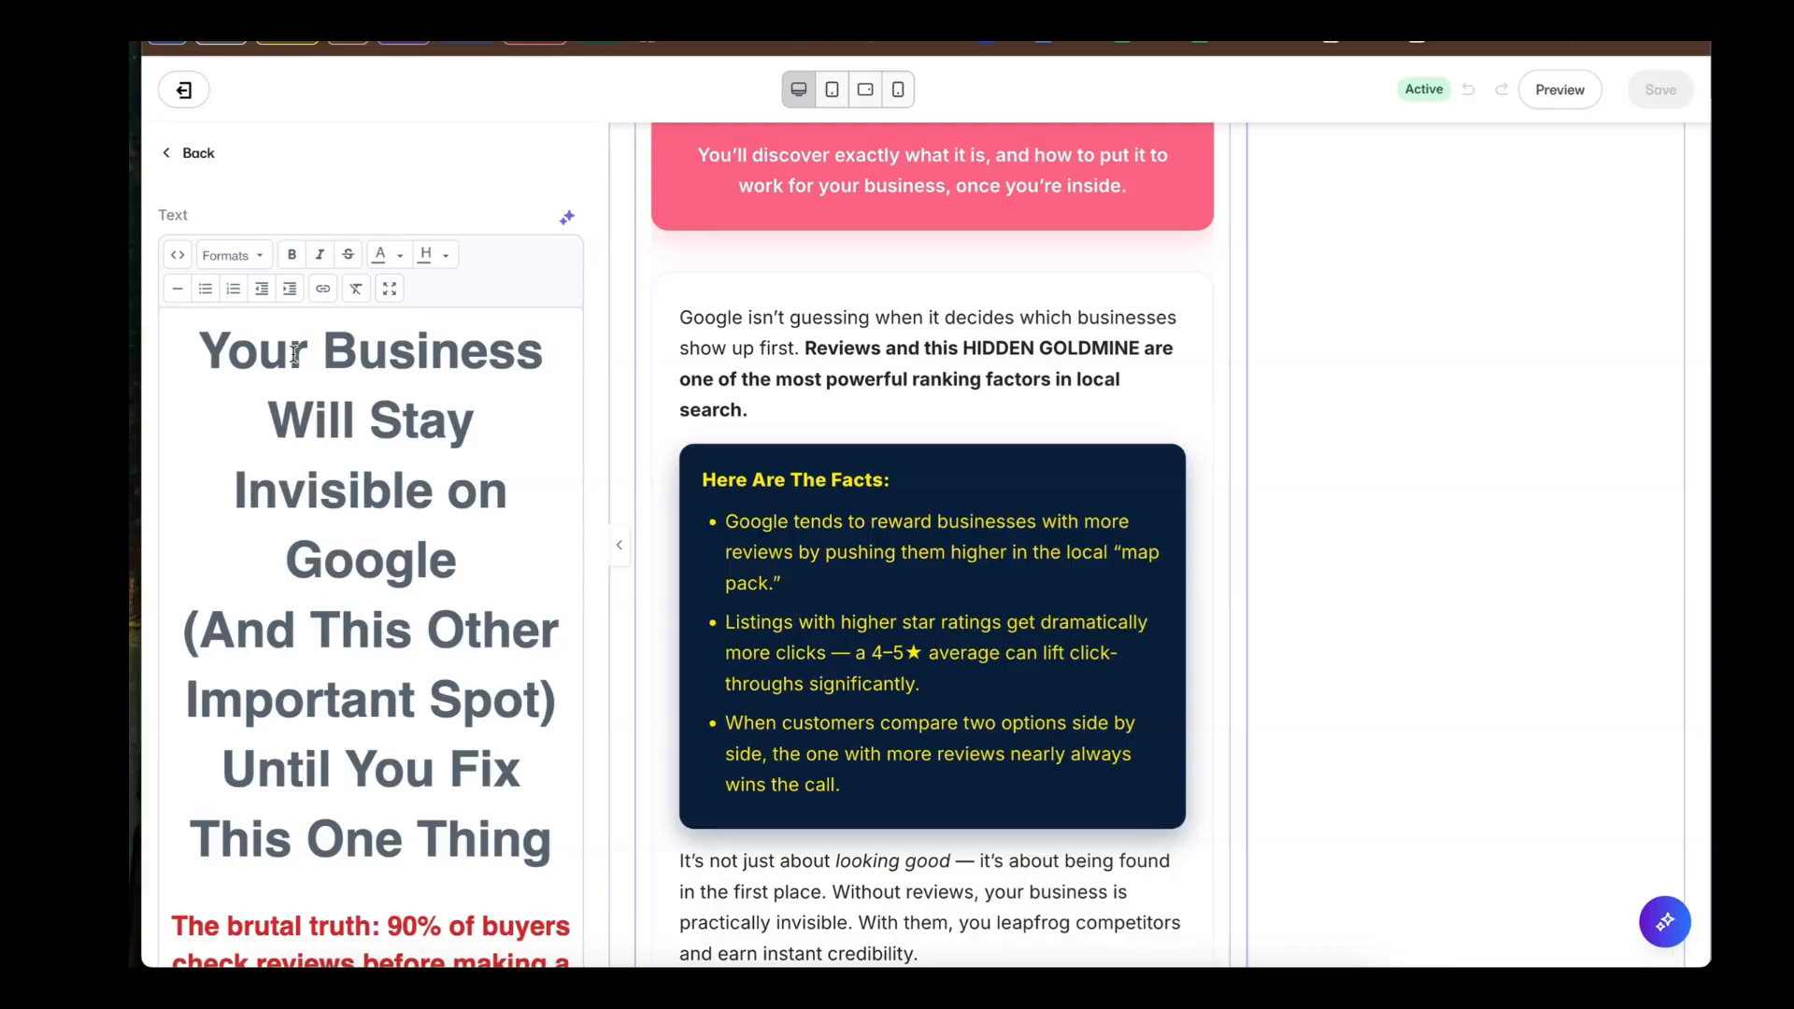
scroll(295, 353, down, 1)
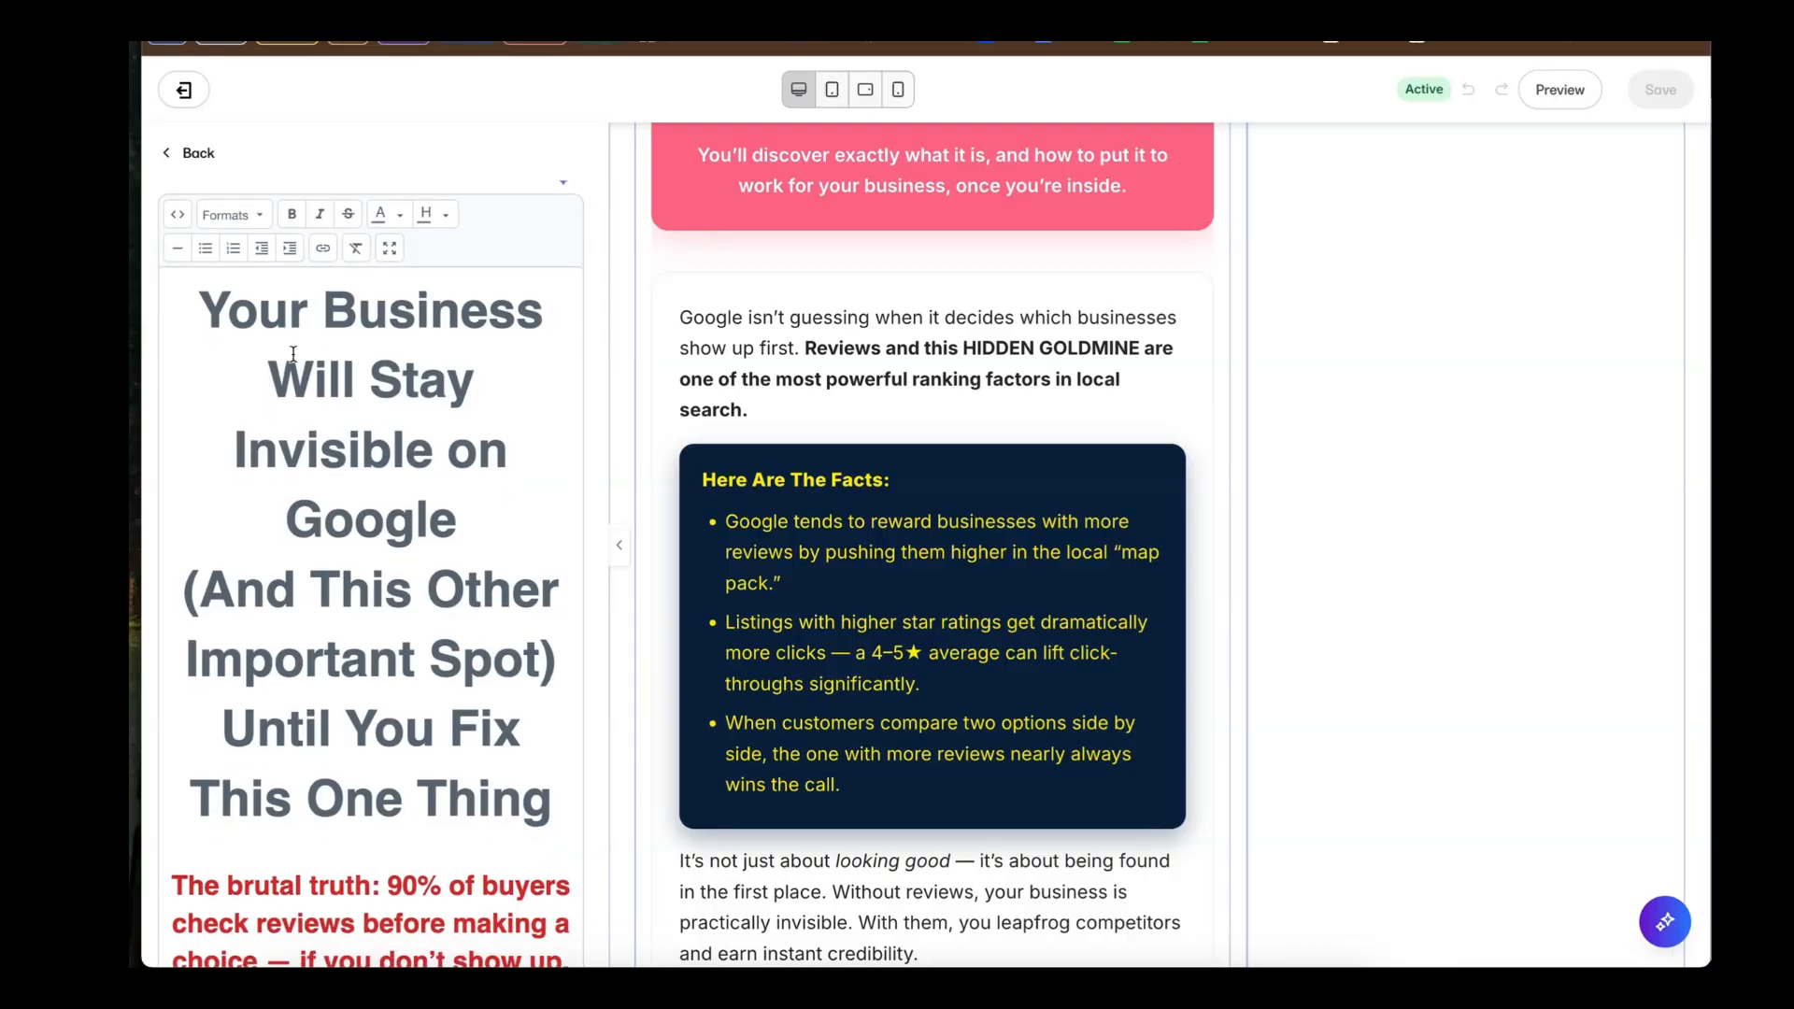
scroll(289, 337, down, 1)
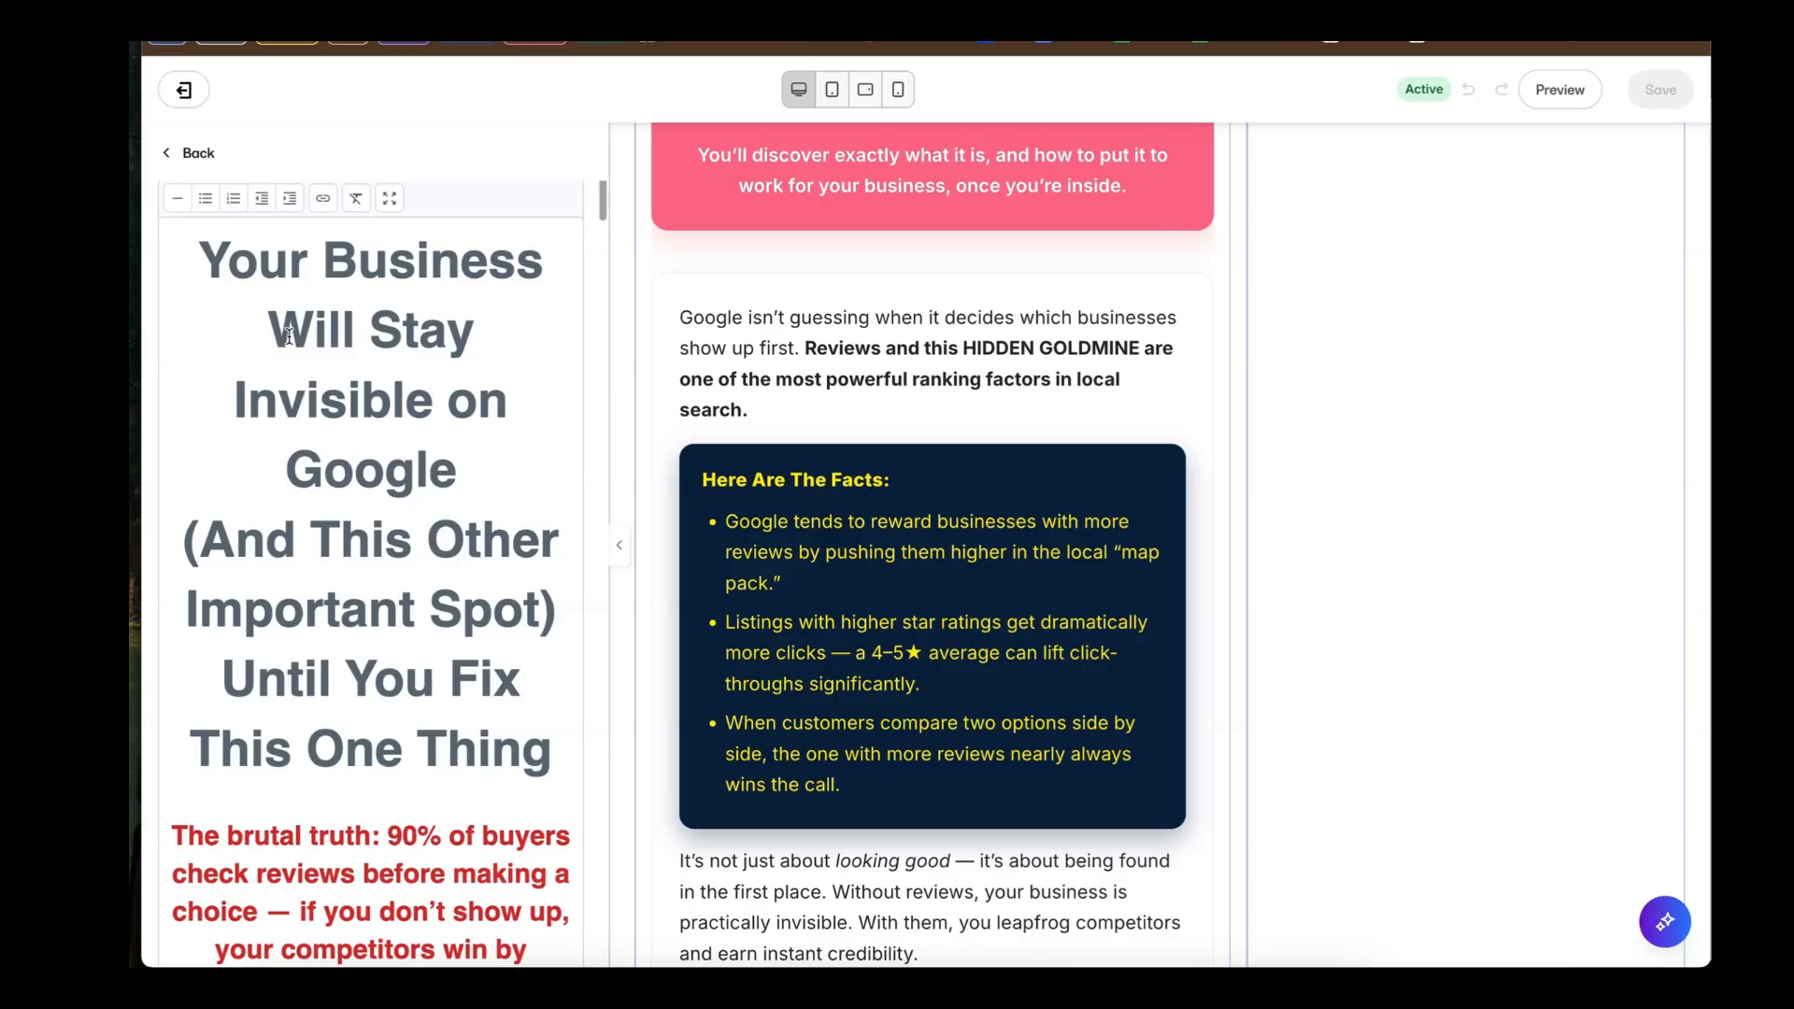
scroll(289, 337, up, 1)
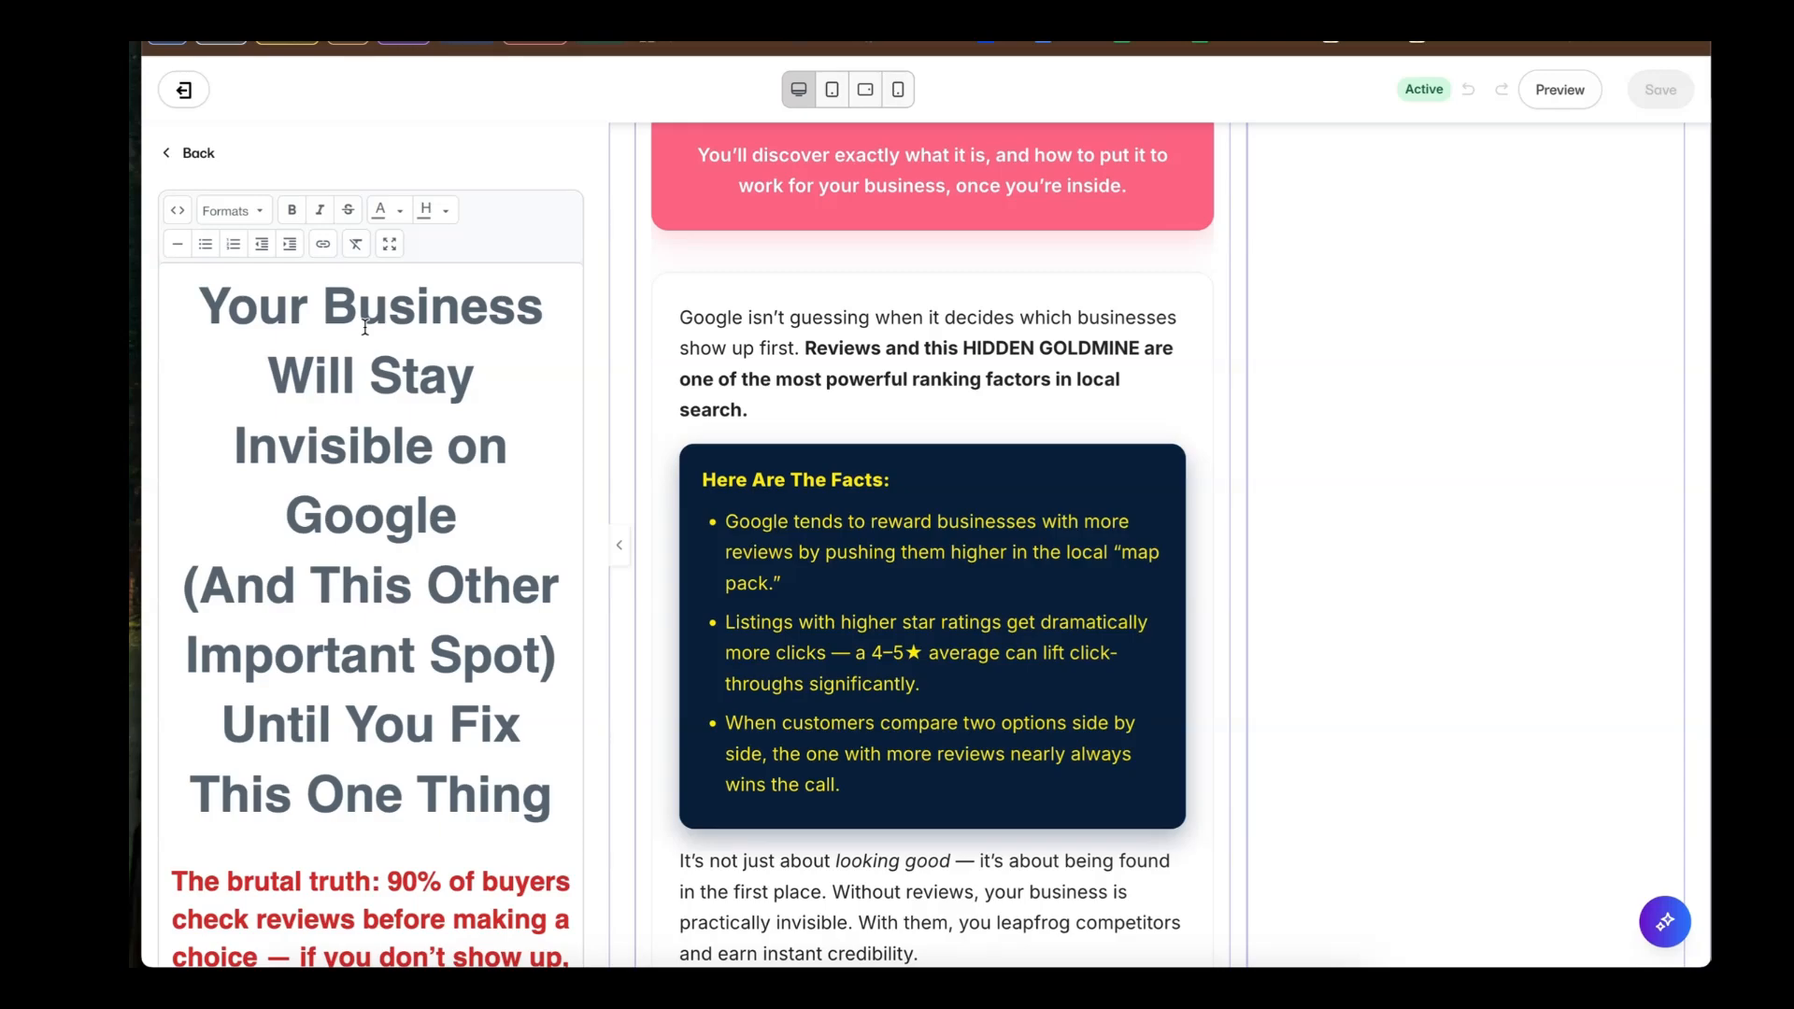
click(356, 352)
scroll(356, 352, down, 2)
scroll(355, 352, up, 3)
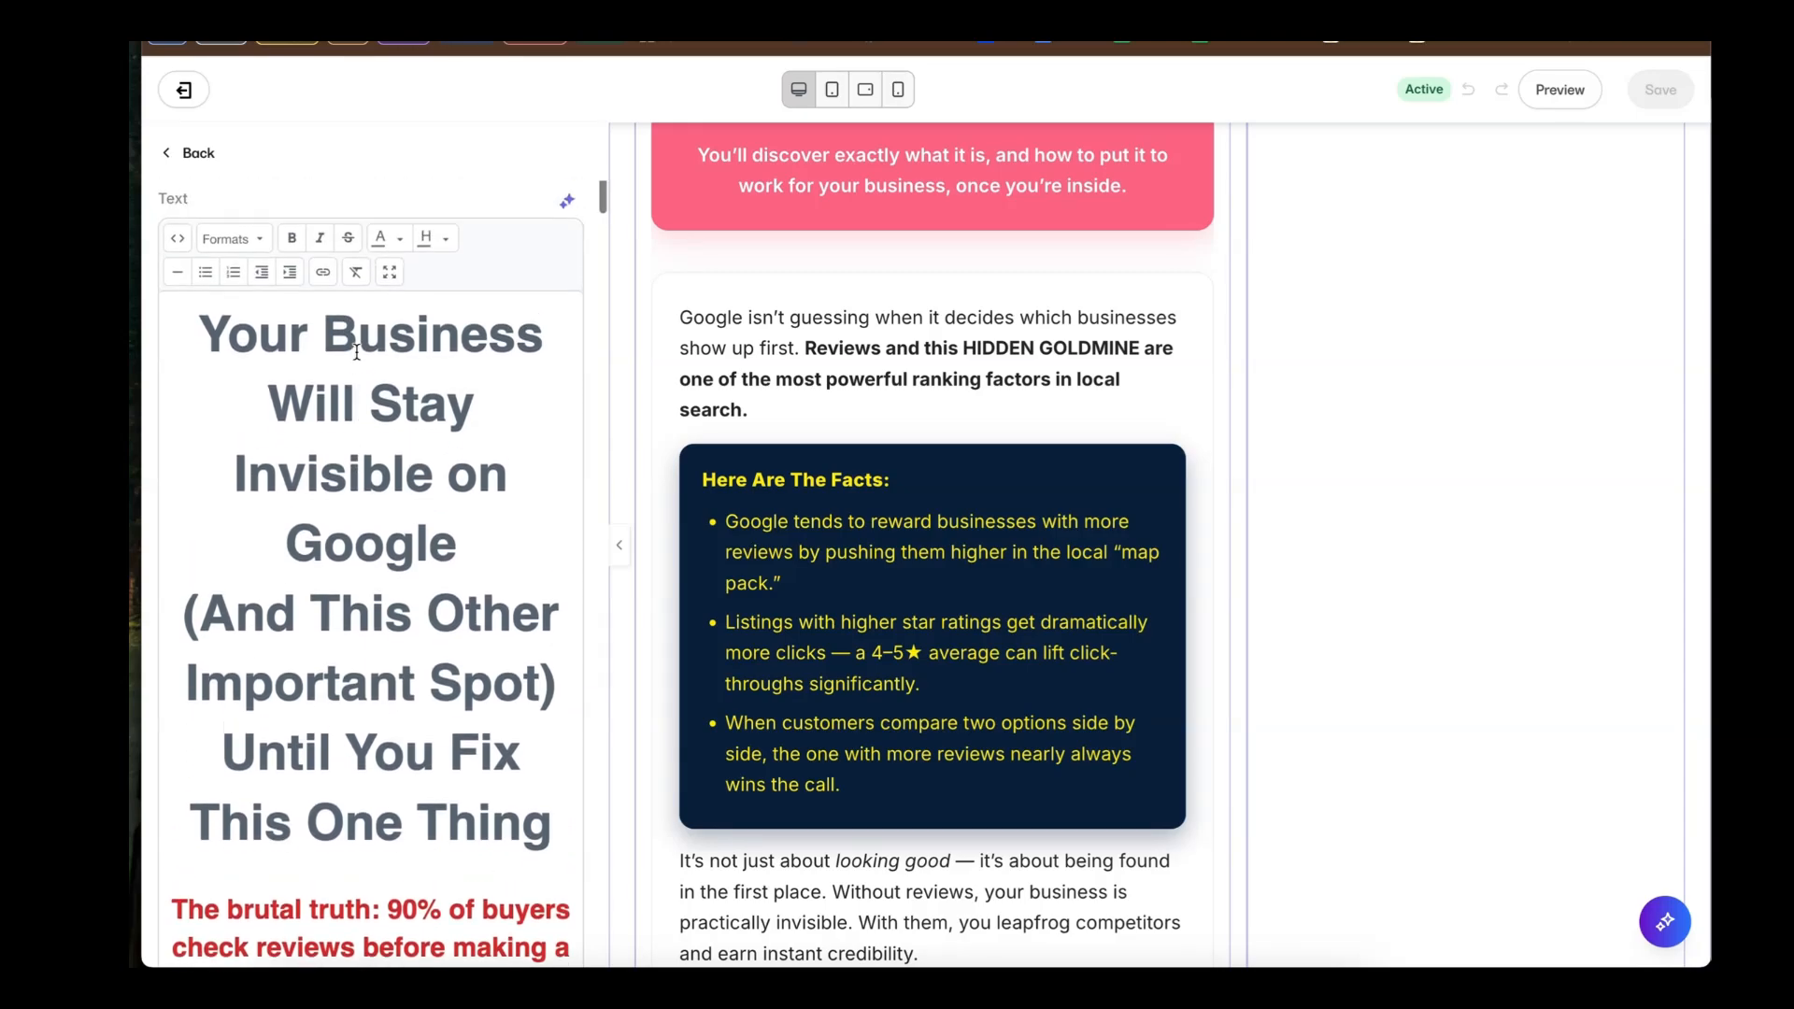
Step: Review the formatted sections in the text block's editor, including "Have No Fear", "The Little-Known Way" and the "Here Are The Facts" box
scroll(356, 352, down, 10)
scroll(349, 458, up, 8)
scroll(355, 393, down, 13)
scroll(355, 393, down, 15)
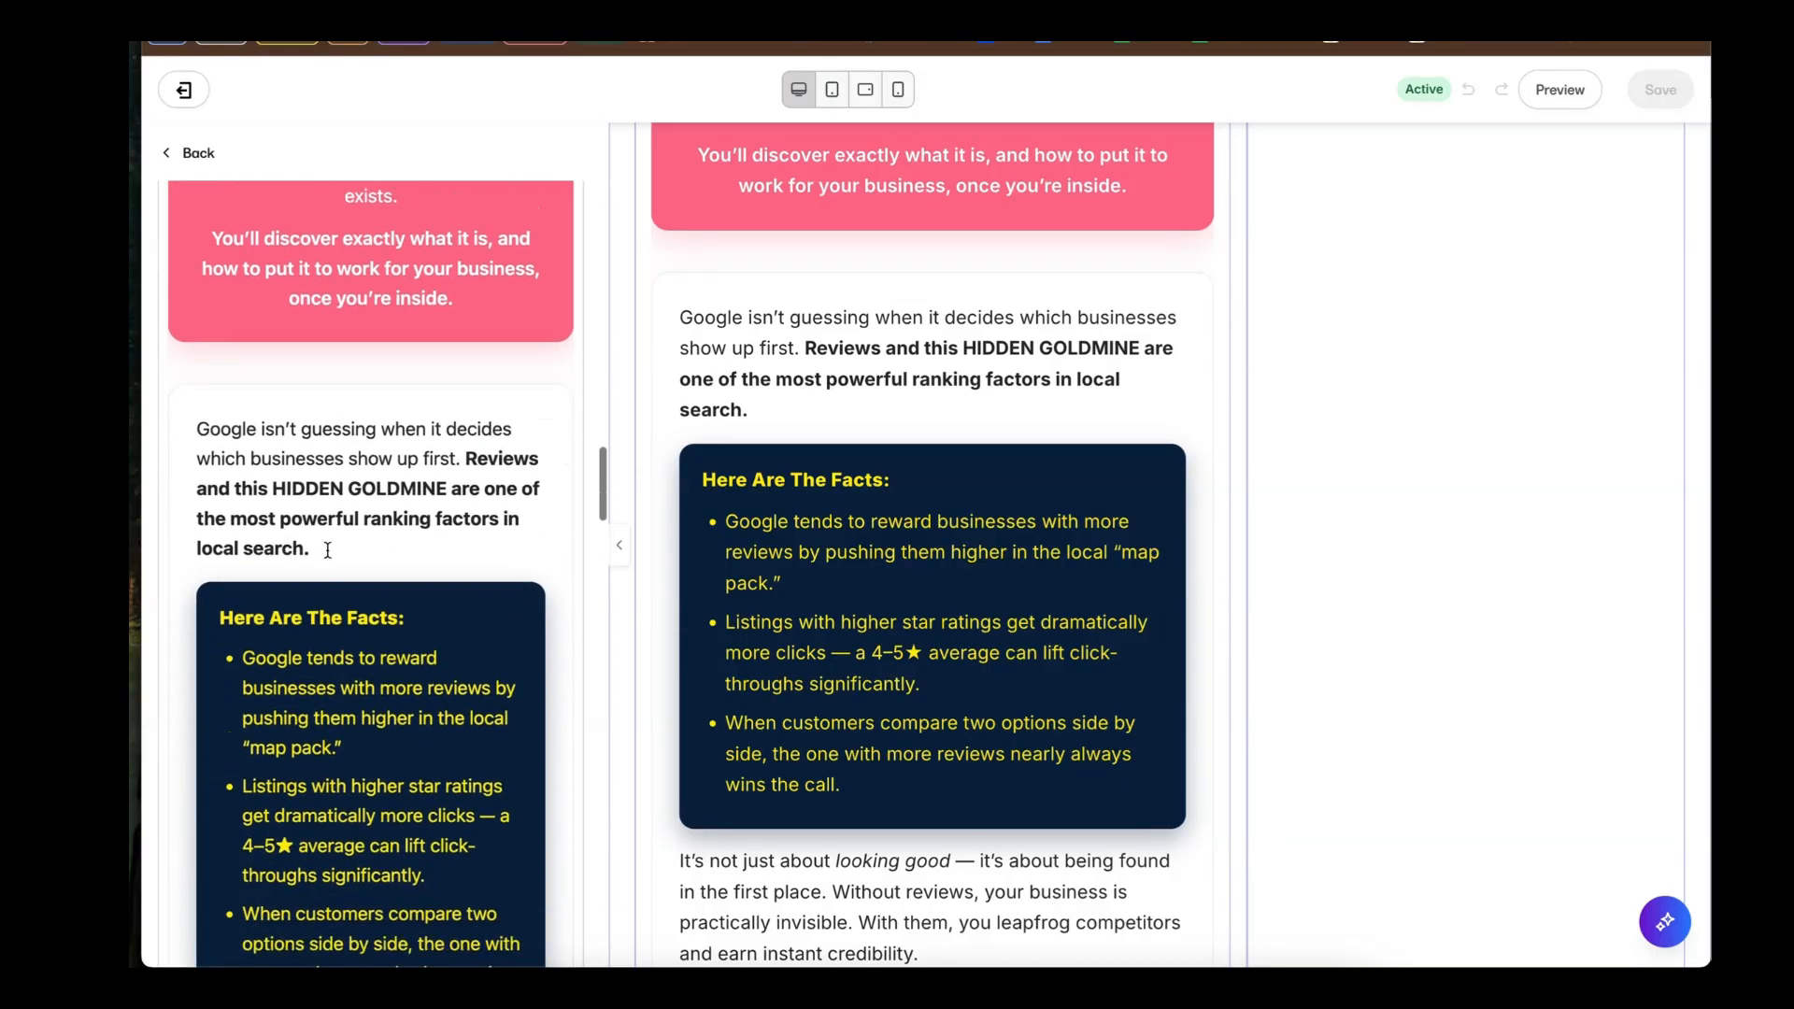
scroll(337, 570, down, 4)
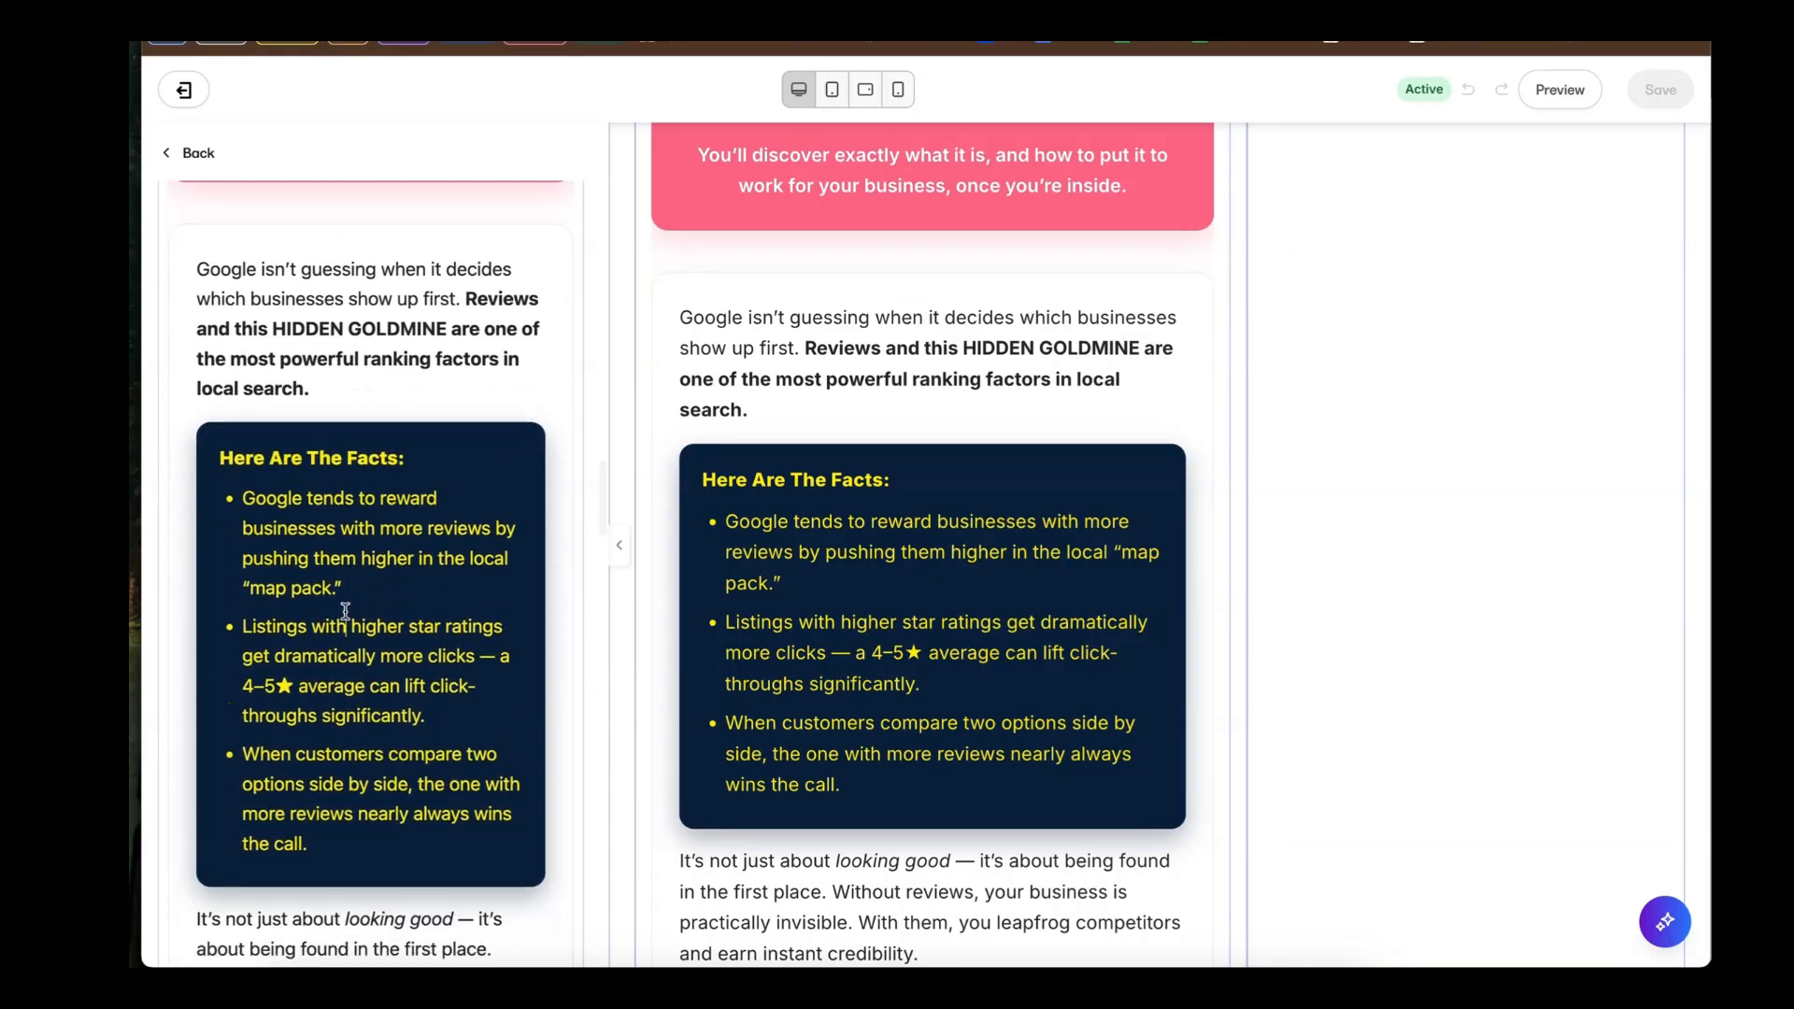
scroll(345, 598, down, 2)
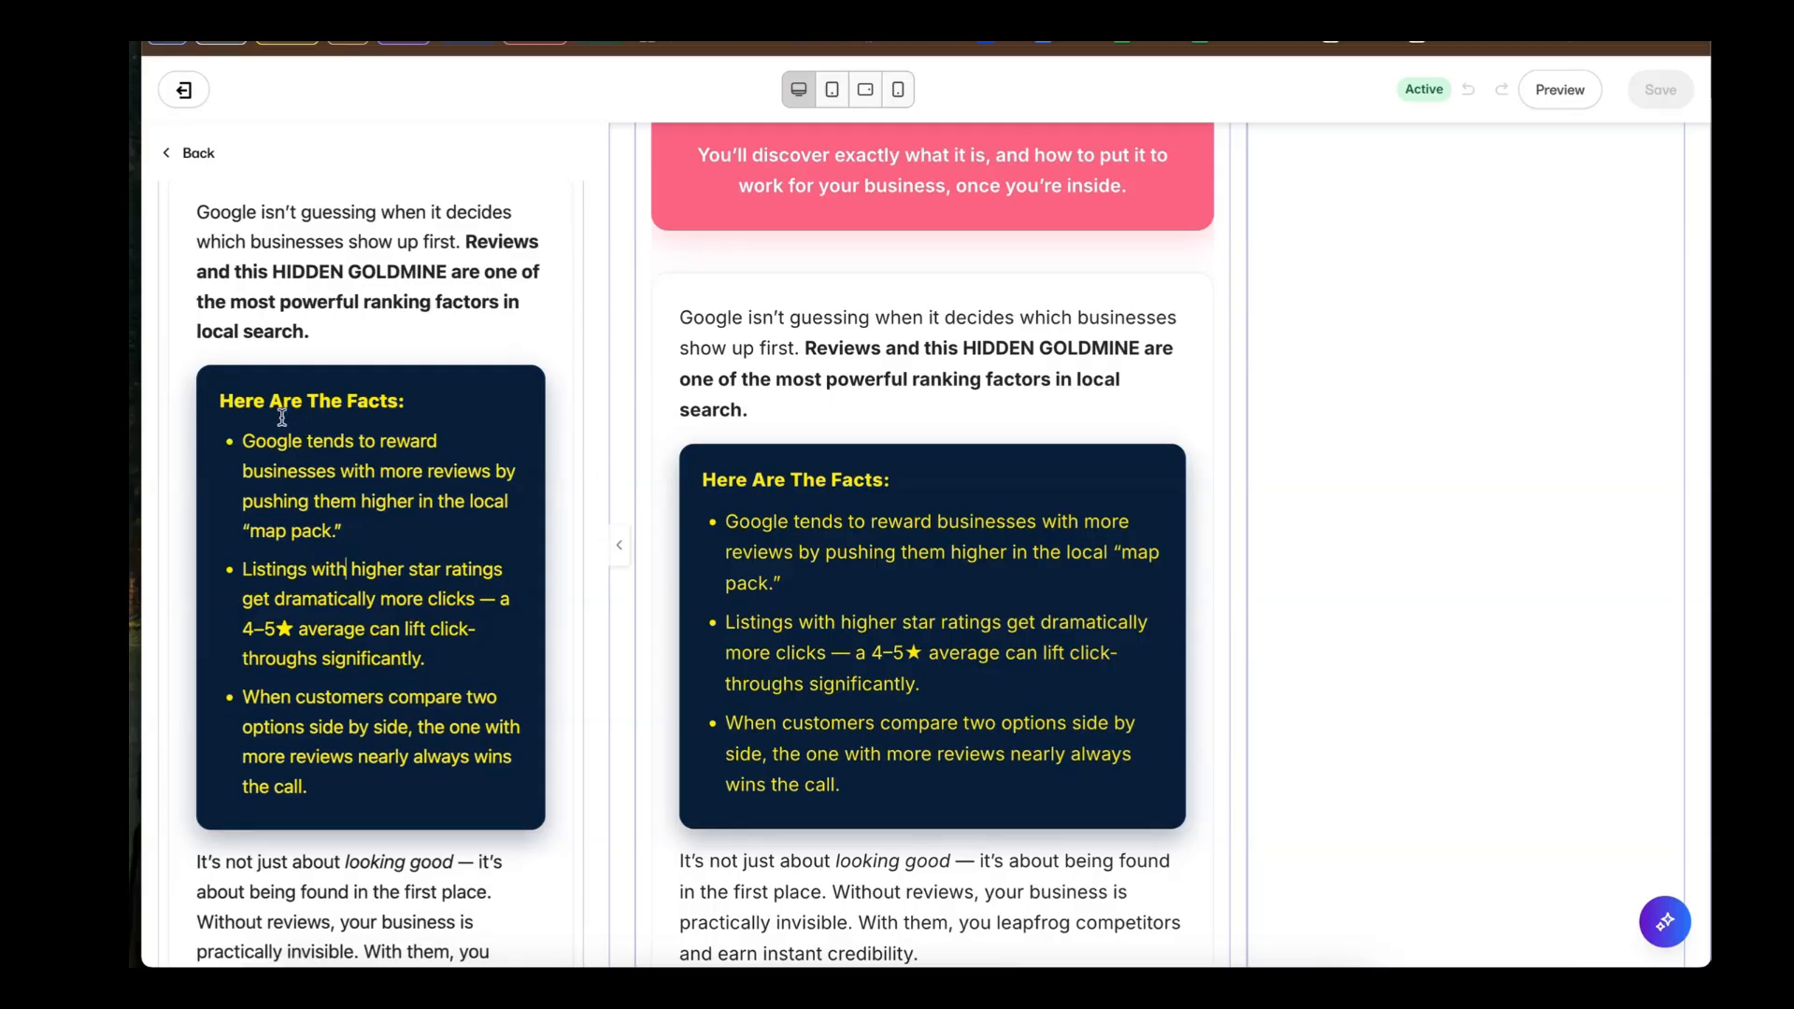
scroll(284, 516, down, 2)
scroll(275, 420, up, 20)
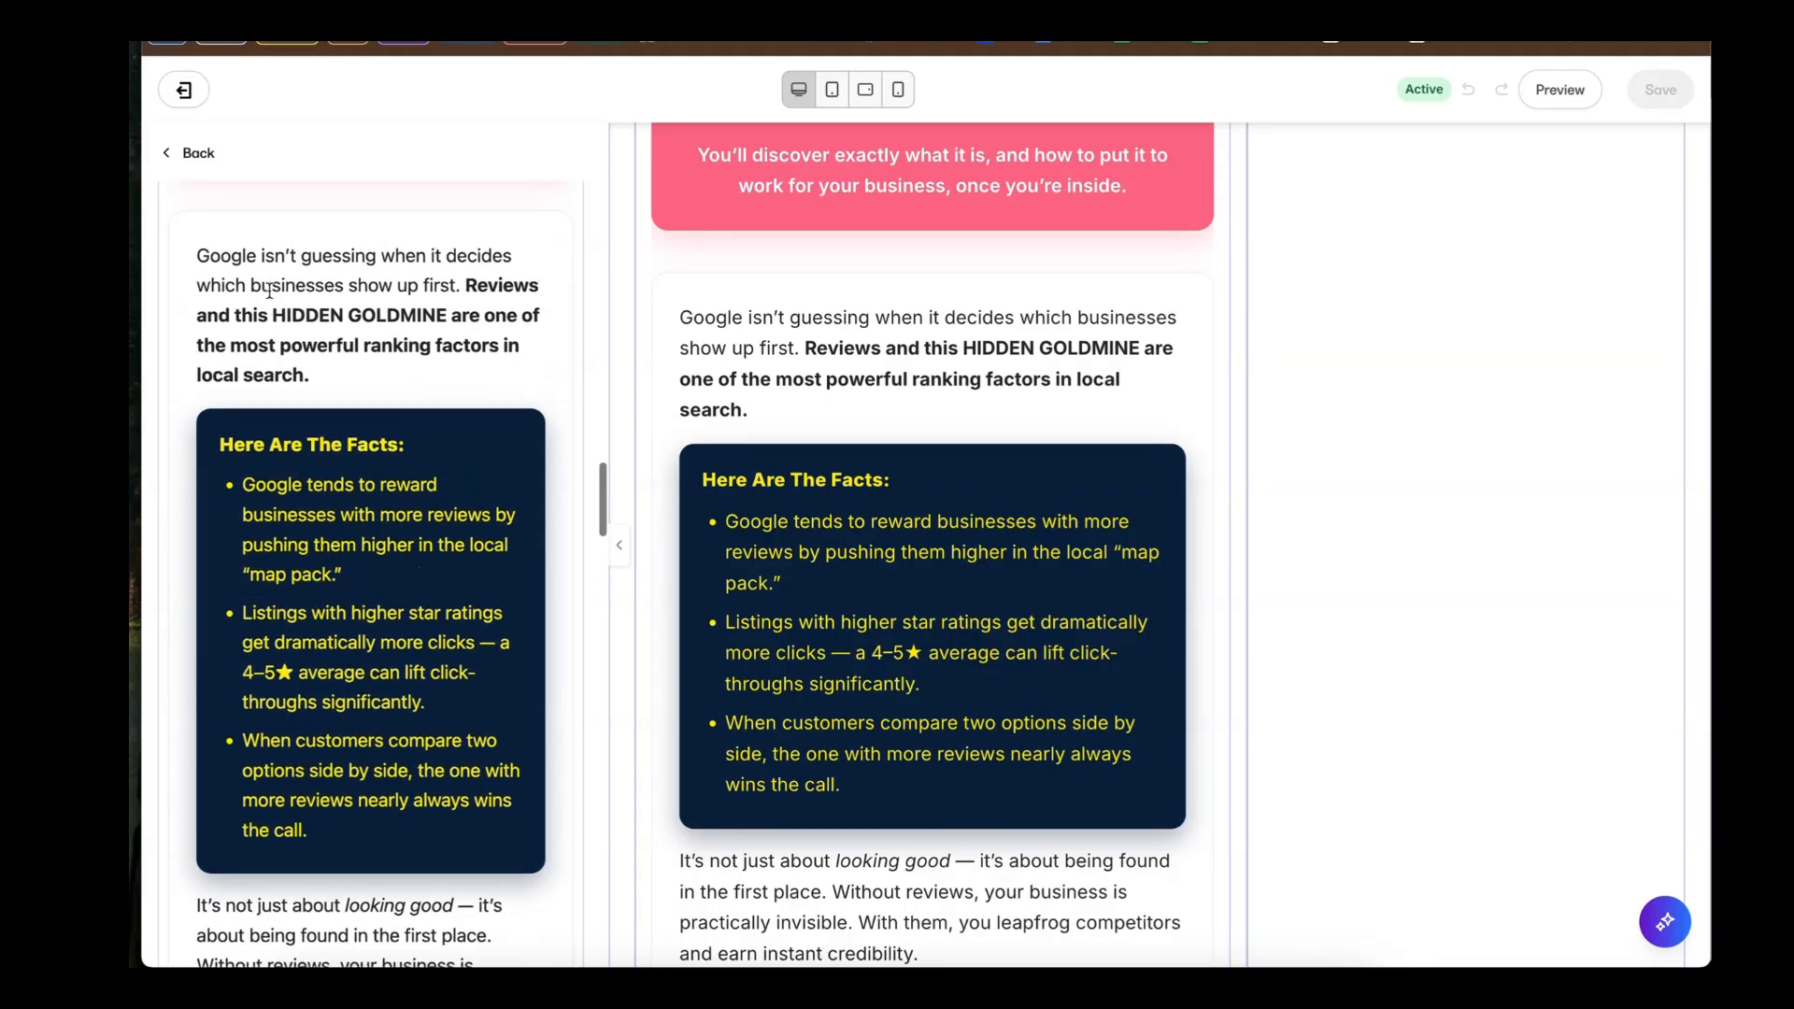
click(269, 291)
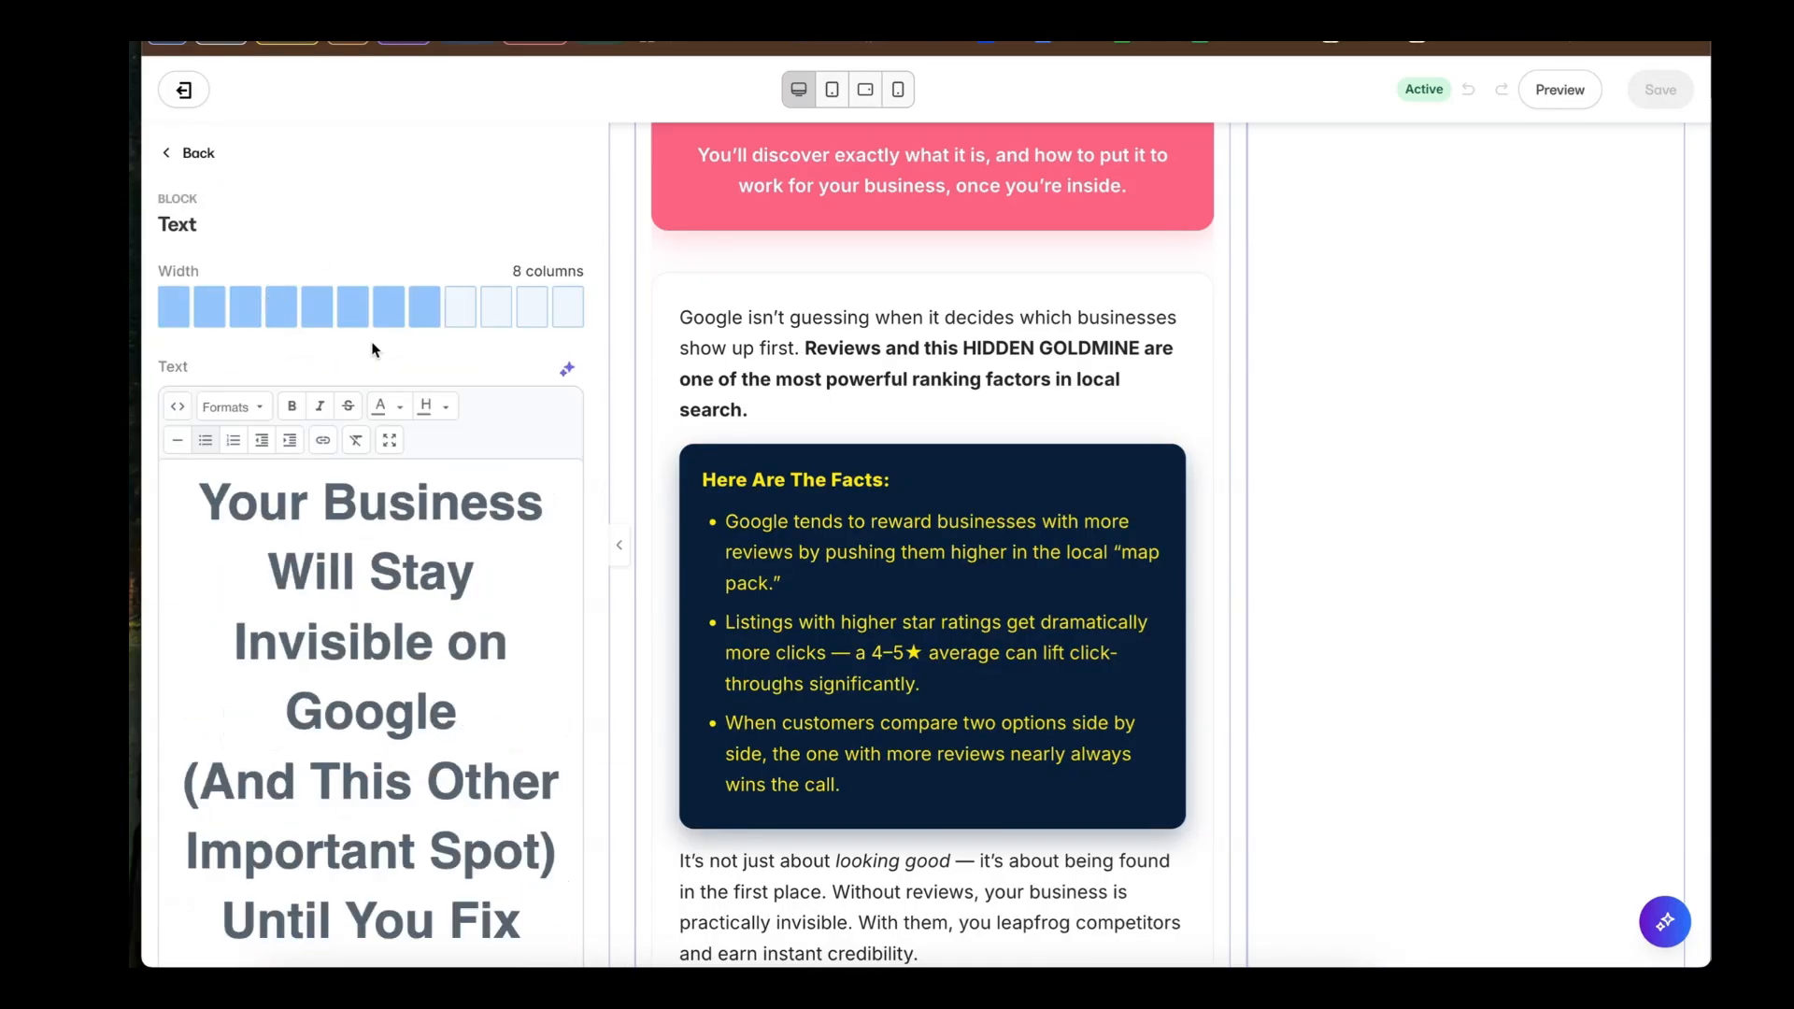
scroll(341, 455, down, 20)
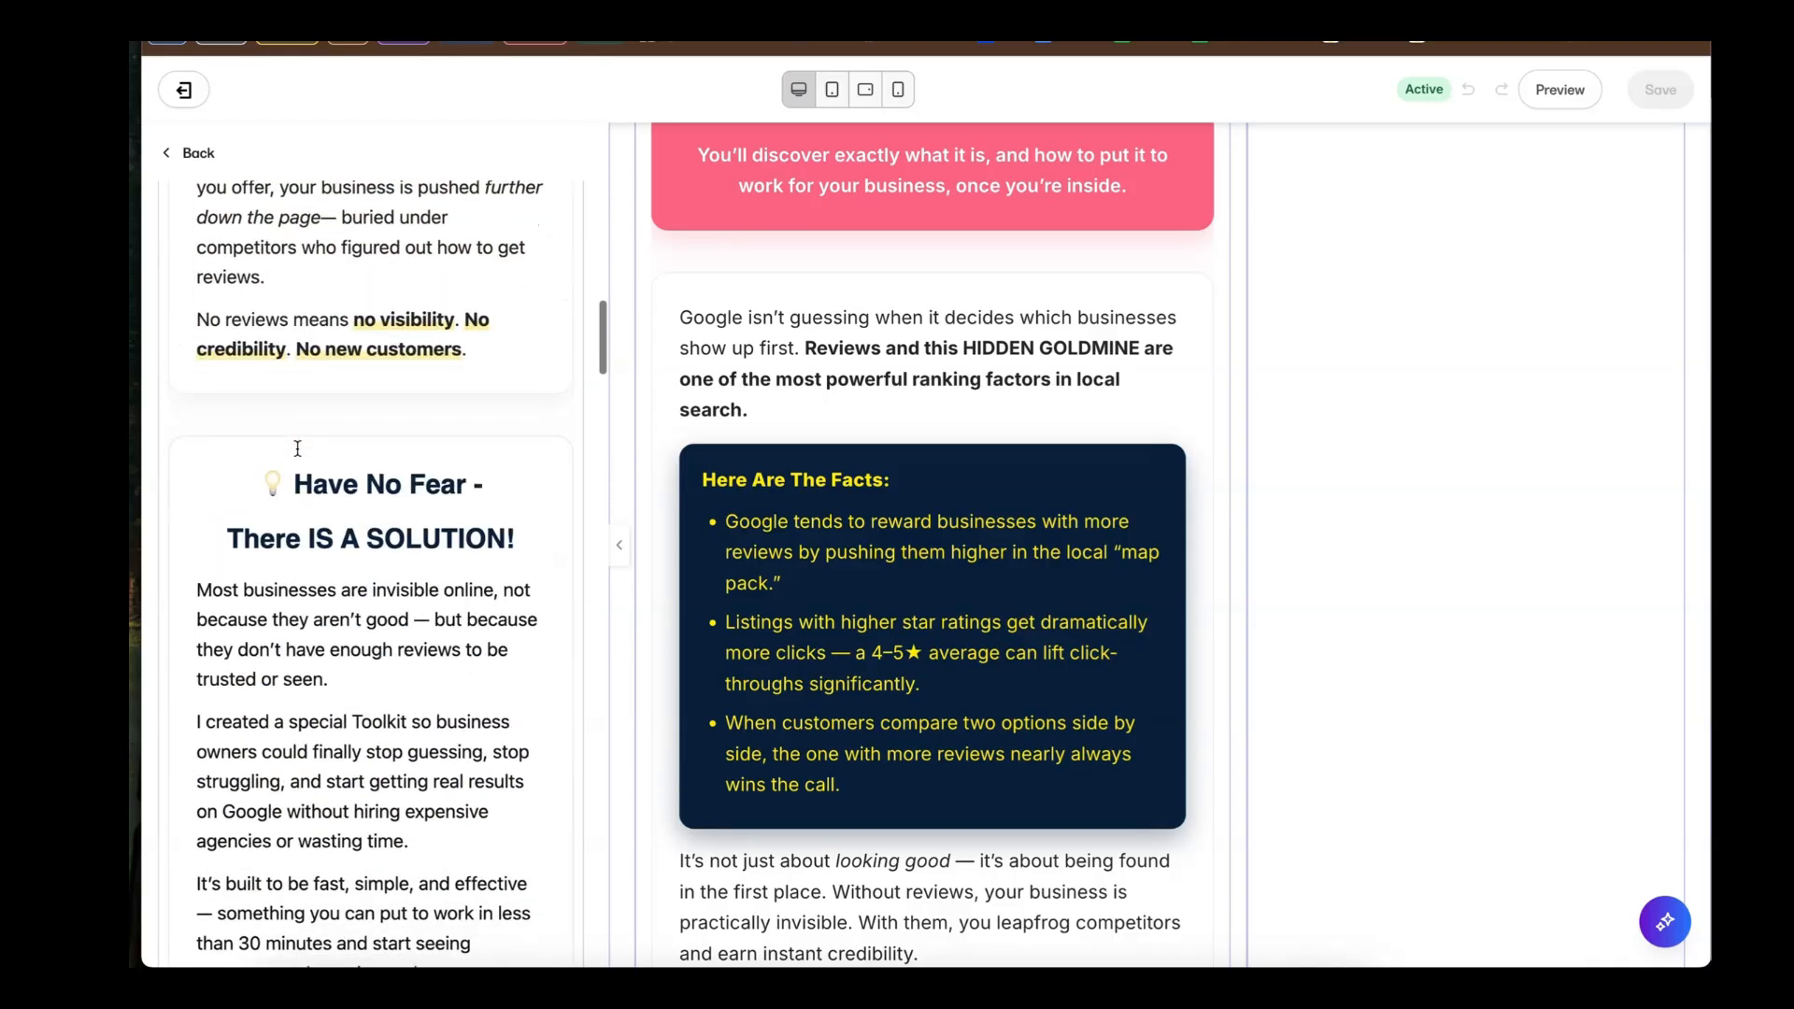
scroll(297, 449, down, 10)
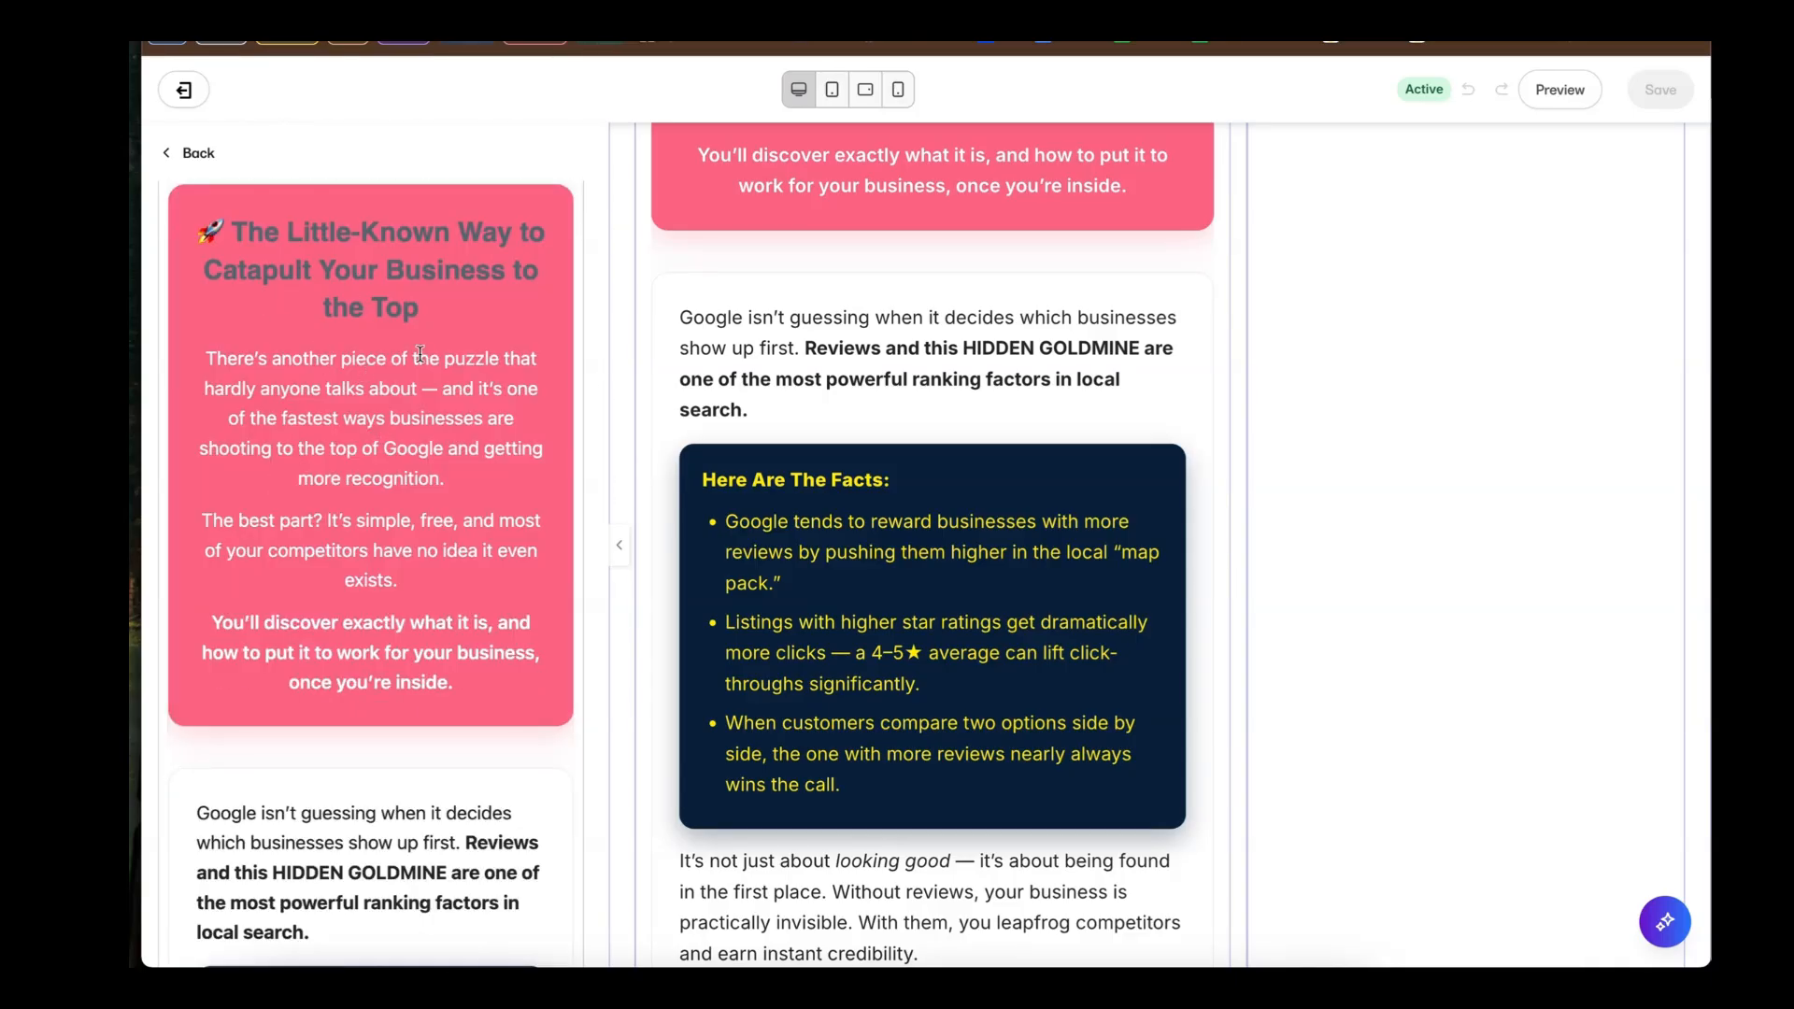
Step: Open the text block's HTML source code and look through it to the closing section tag, then back to the bonus section
scroll(420, 353, up, 1)
scroll(421, 353, up, 20)
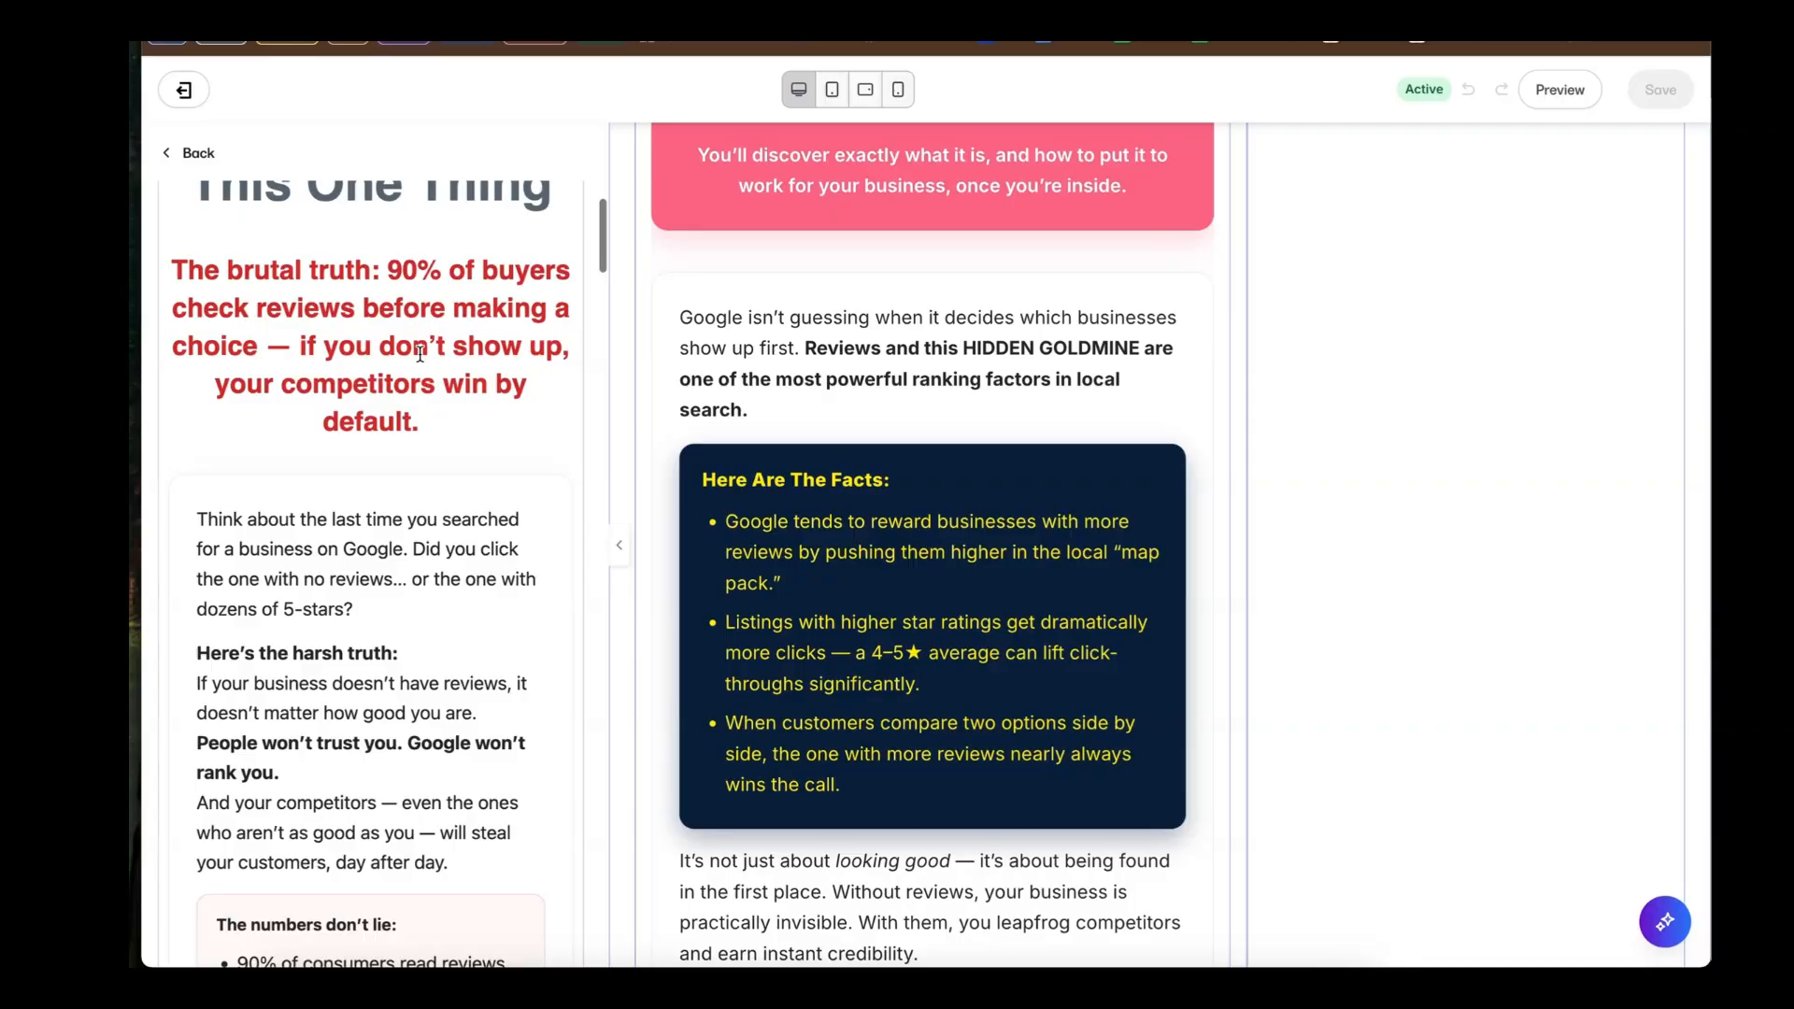
scroll(420, 353, up, 2)
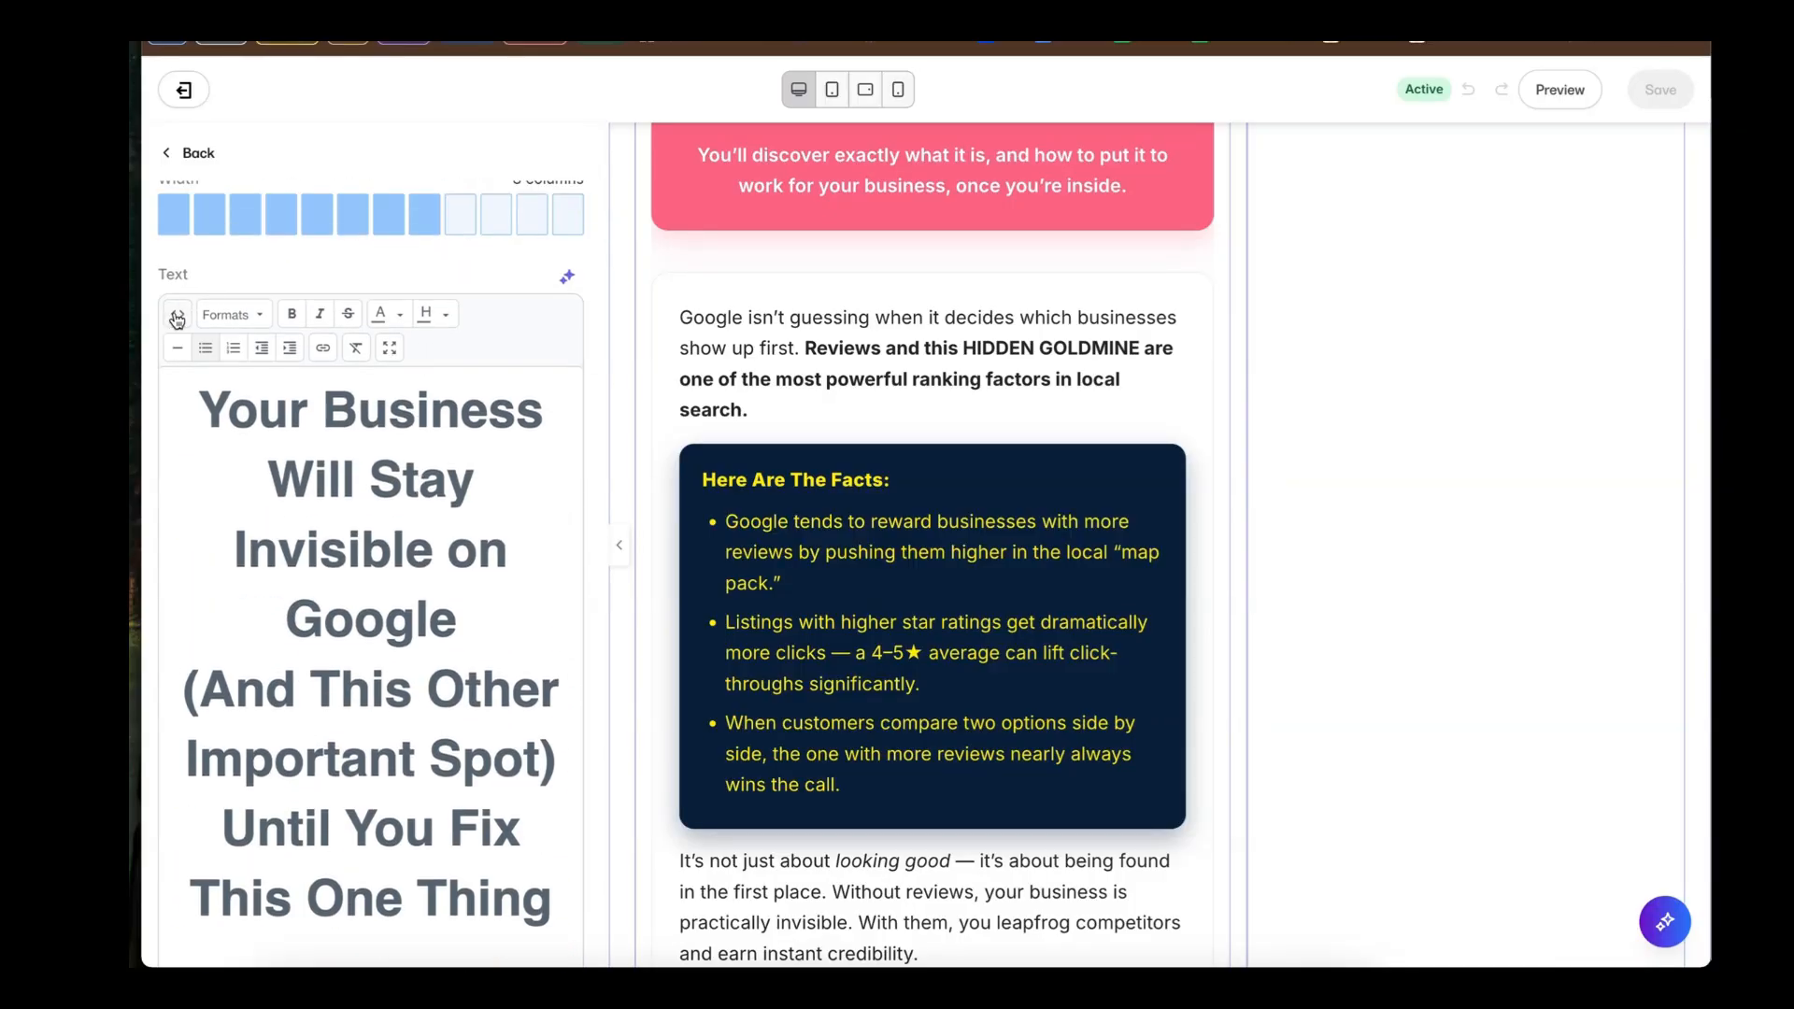
click(177, 318)
scroll(841, 411, down, 20)
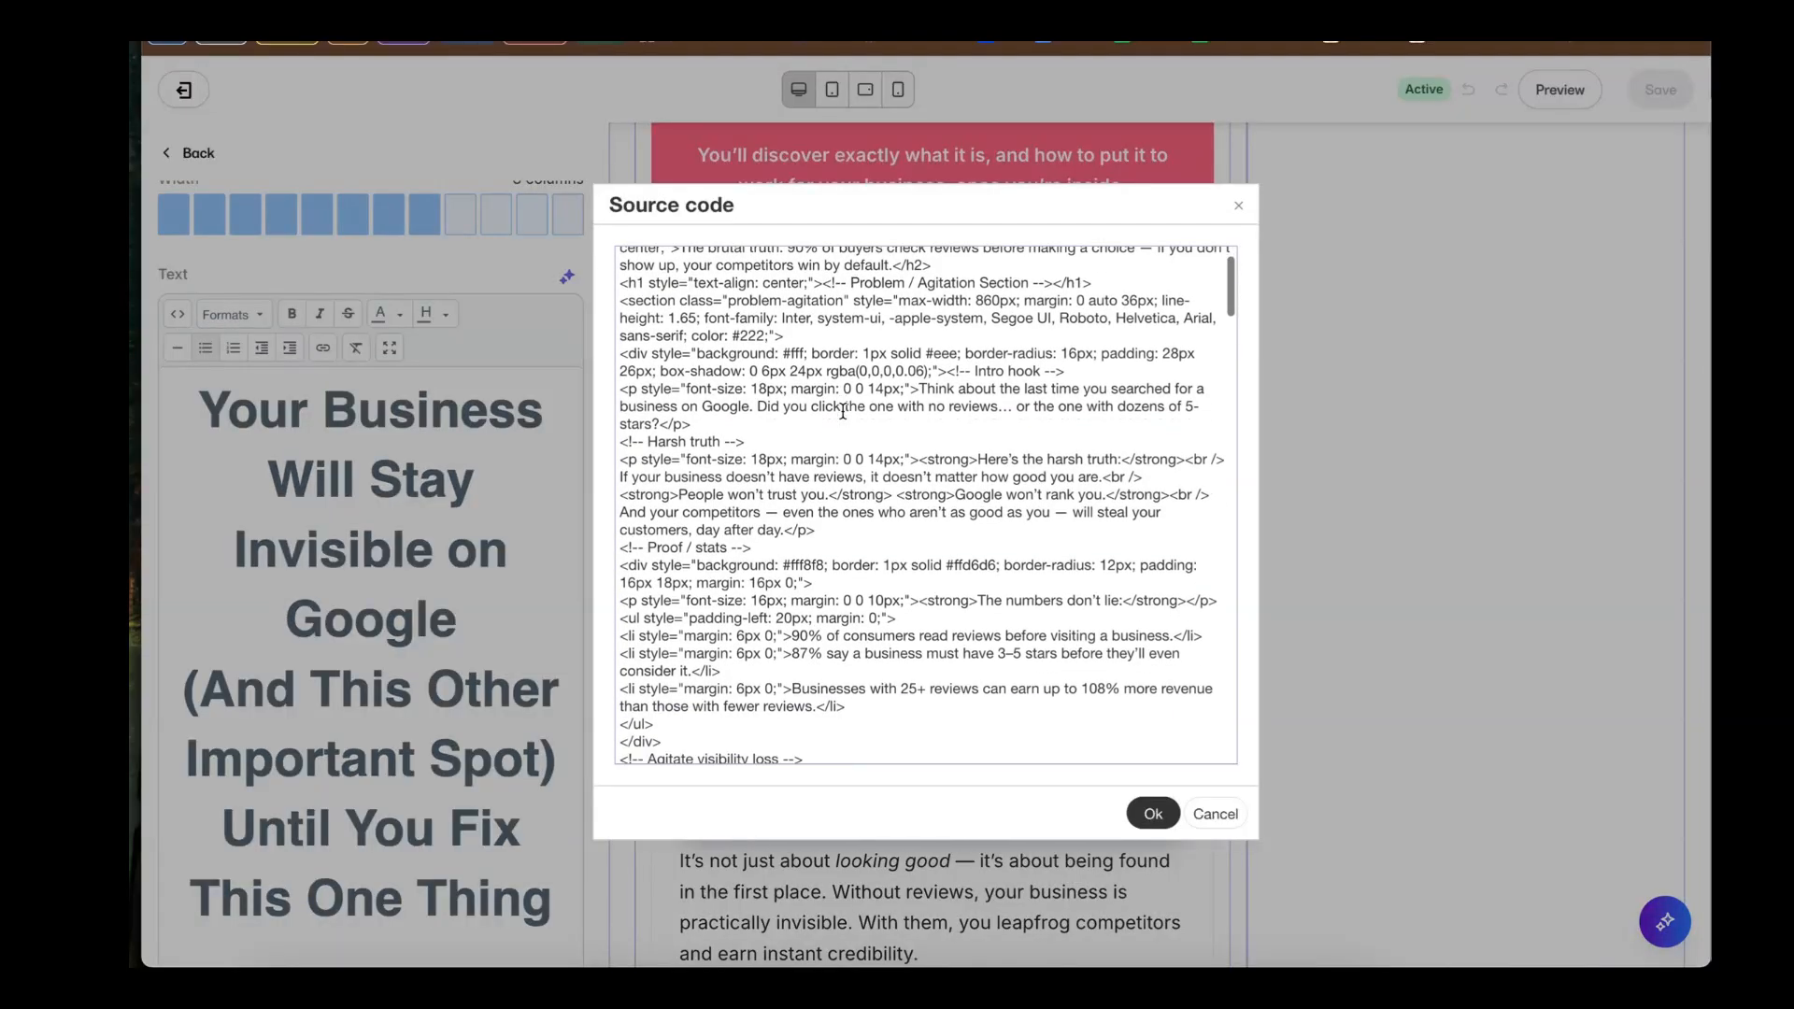
scroll(841, 411, down, 5)
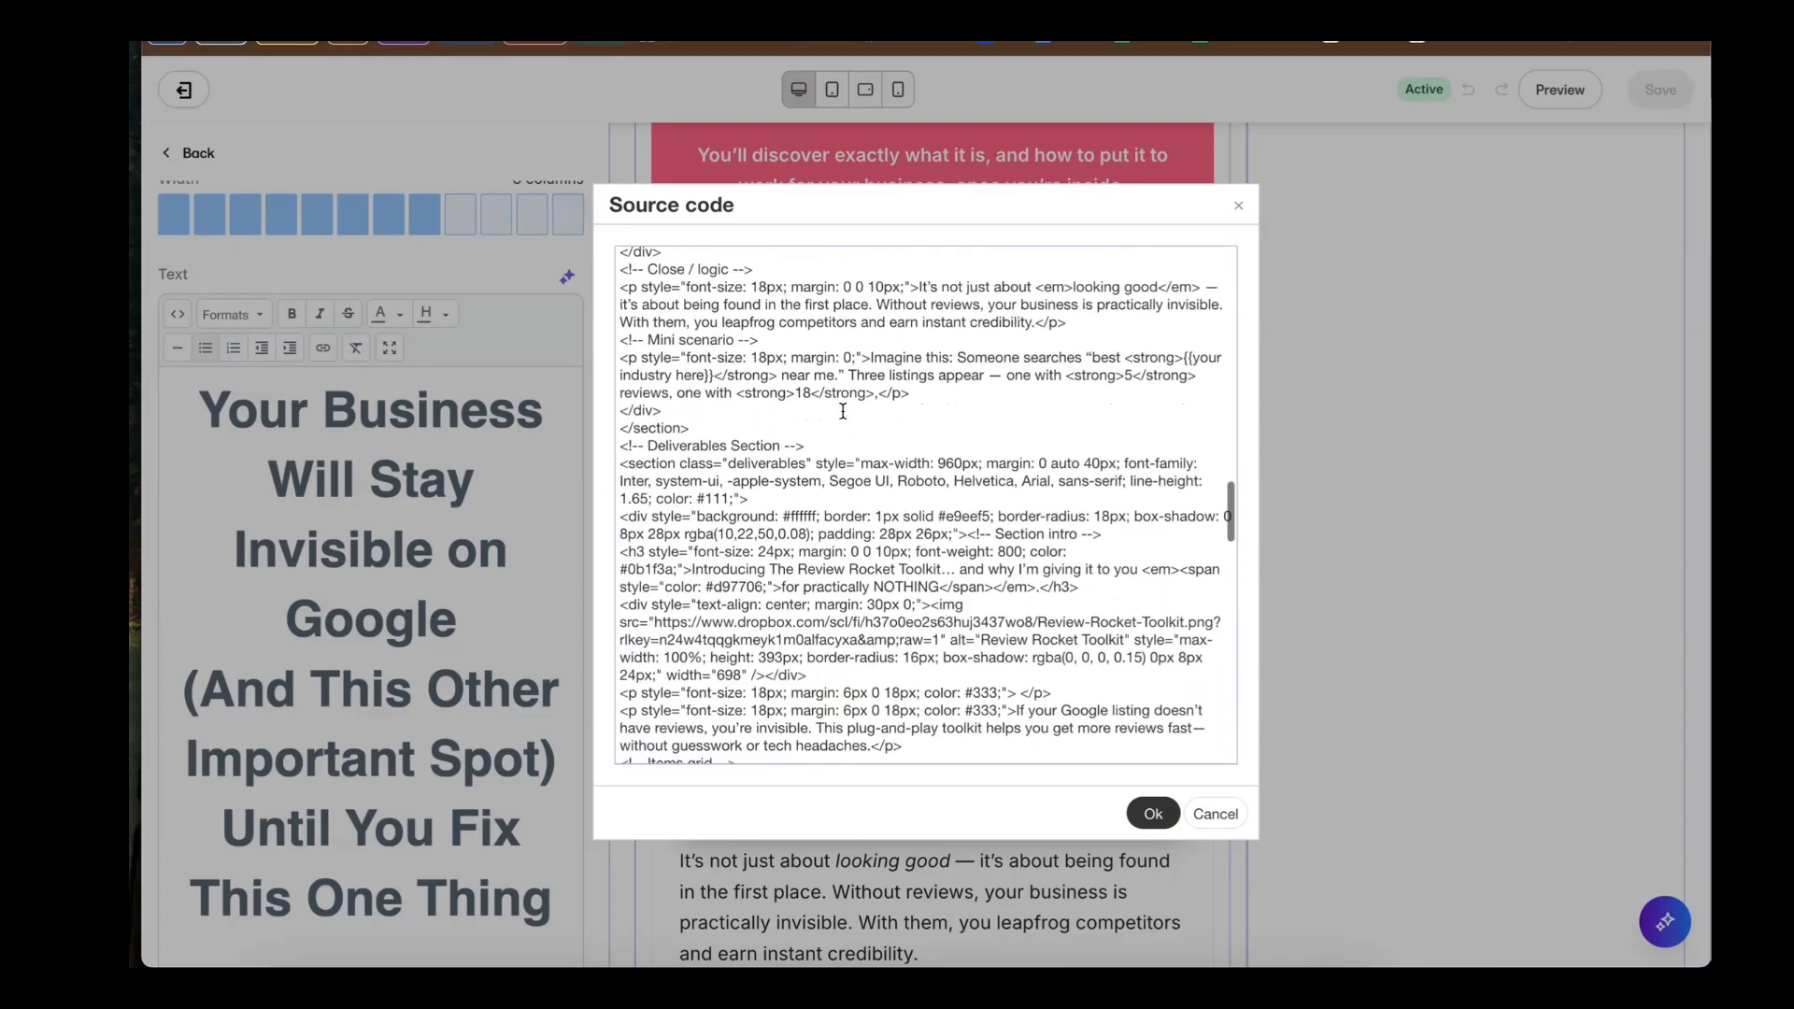
scroll(842, 411, down, 15)
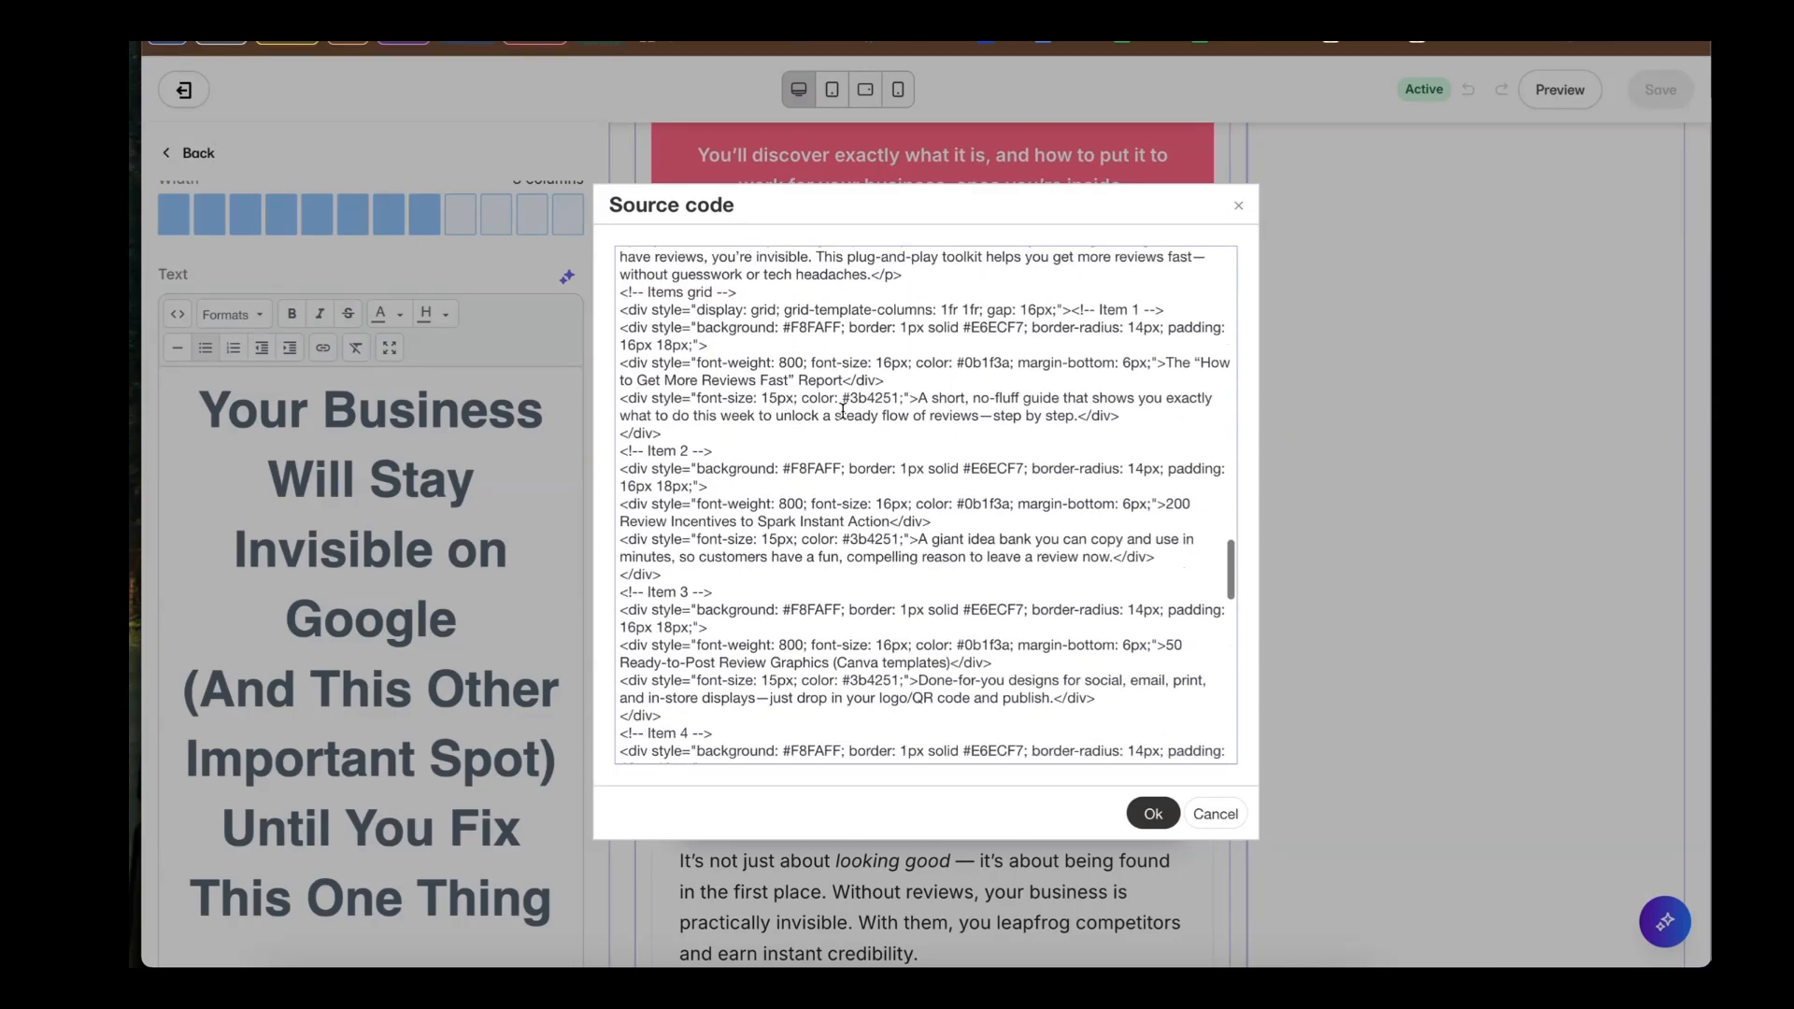
scroll(842, 411, down, 3)
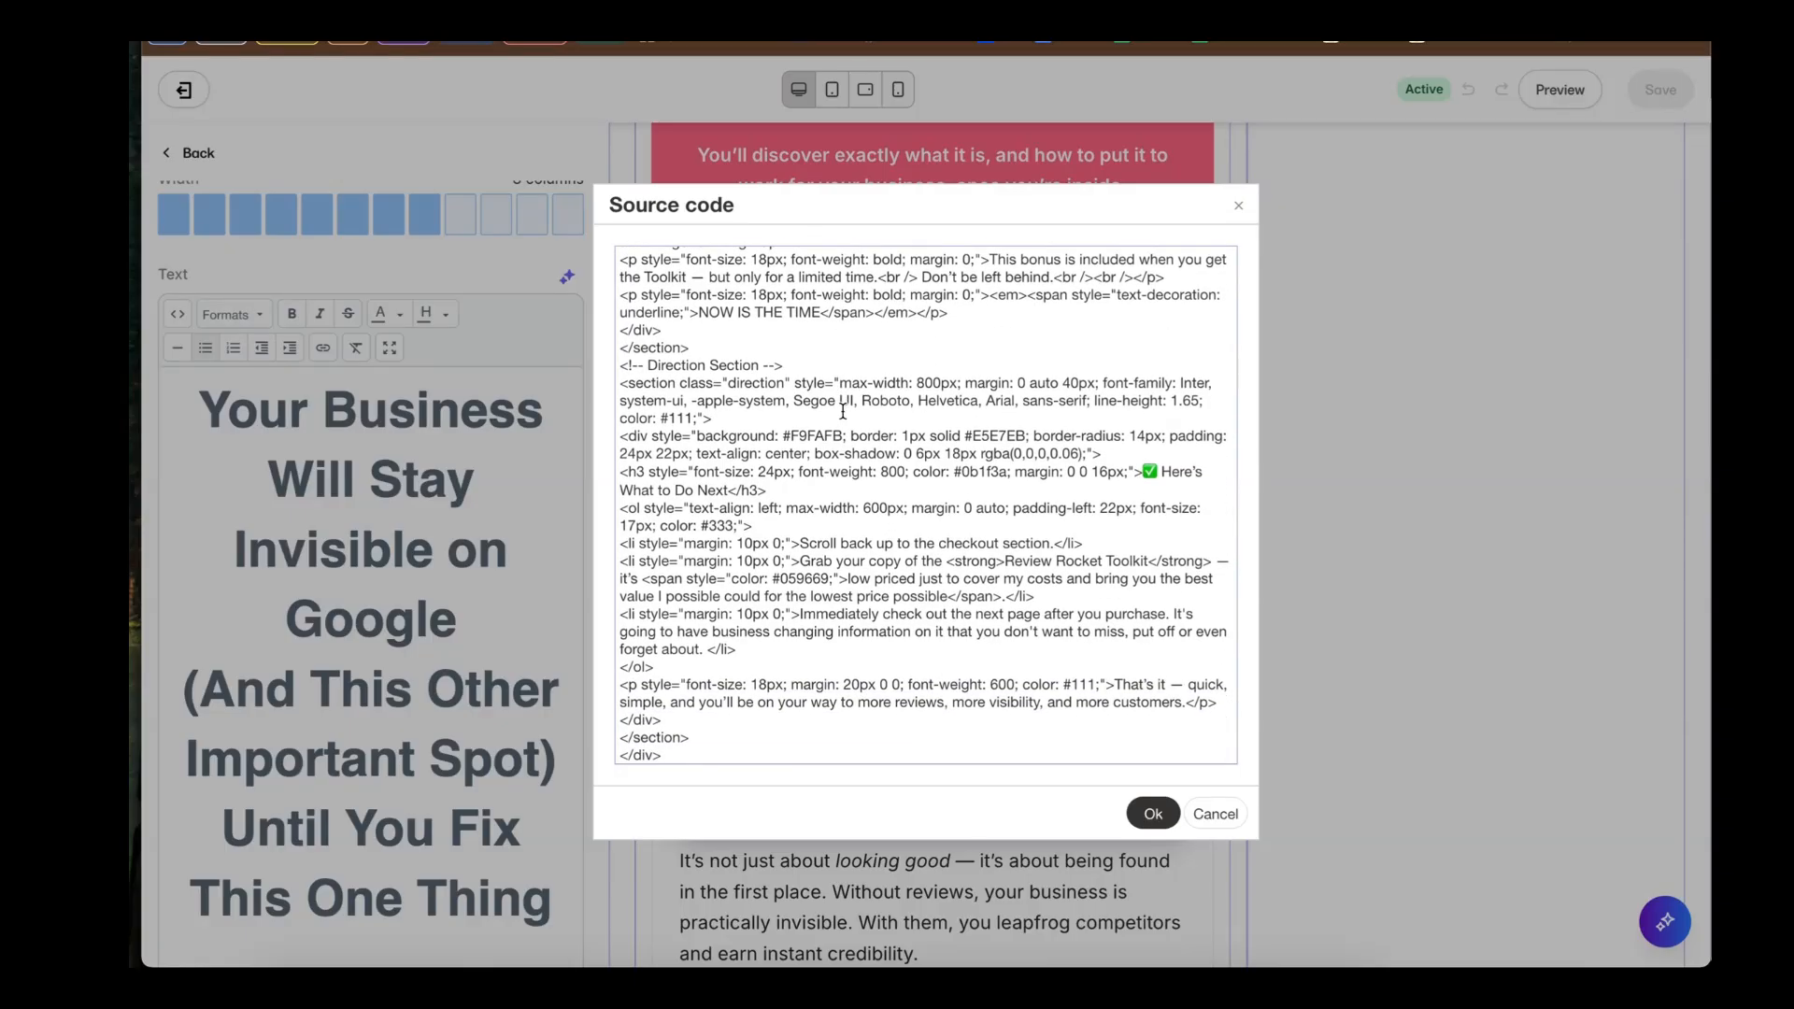
text(</section>)
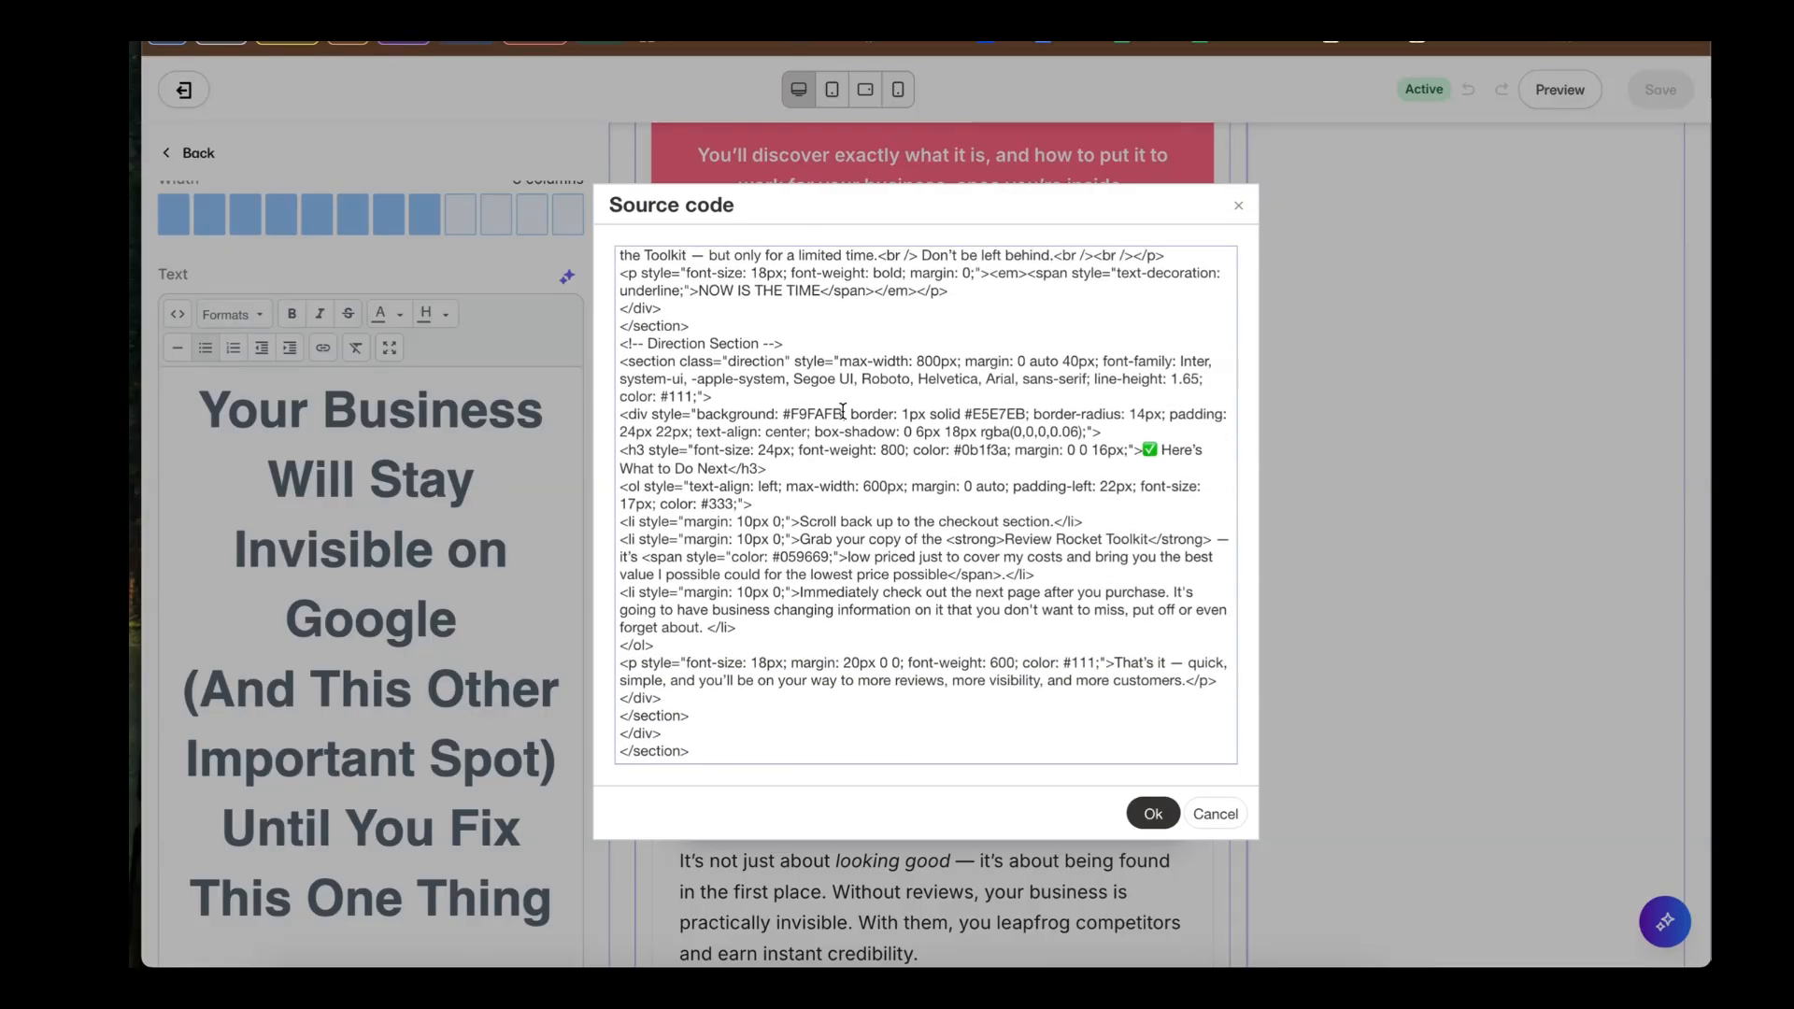
scroll(841, 411, up, 10)
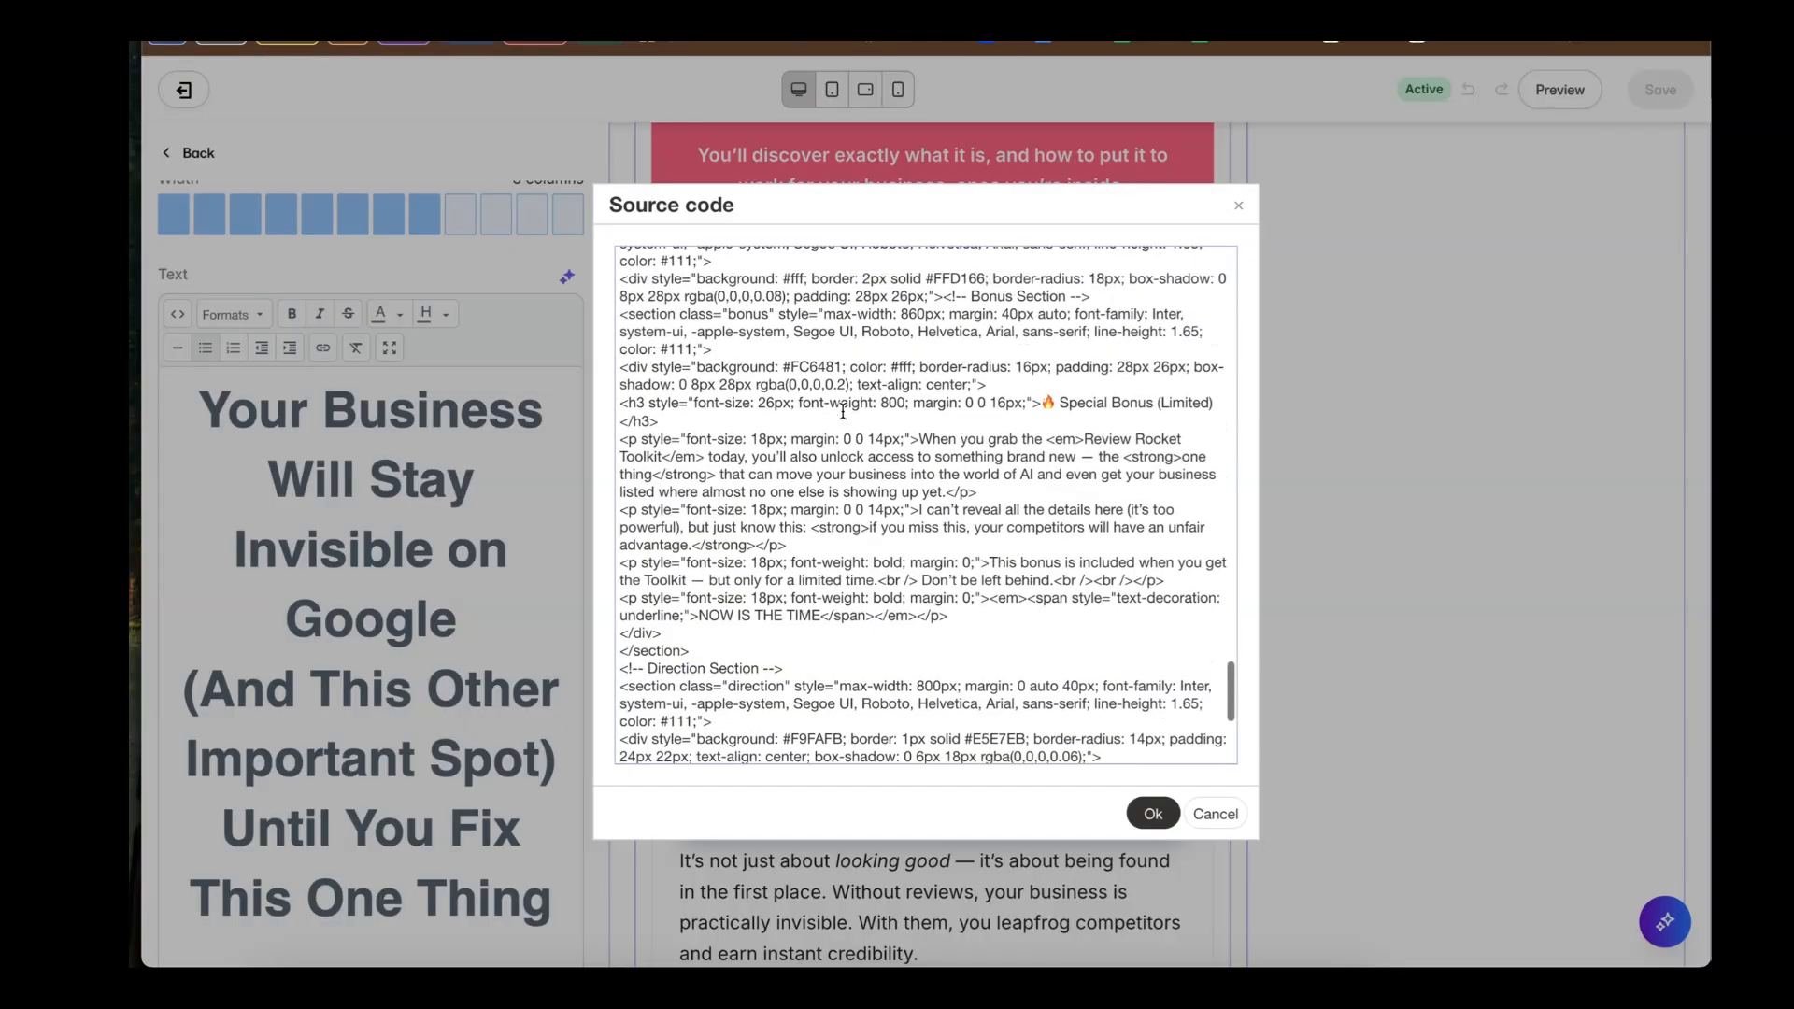
Step: Look back through the HTML source code from the bonus section to the "Have No Fear" section and close the code view
scroll(842, 411, up, 10)
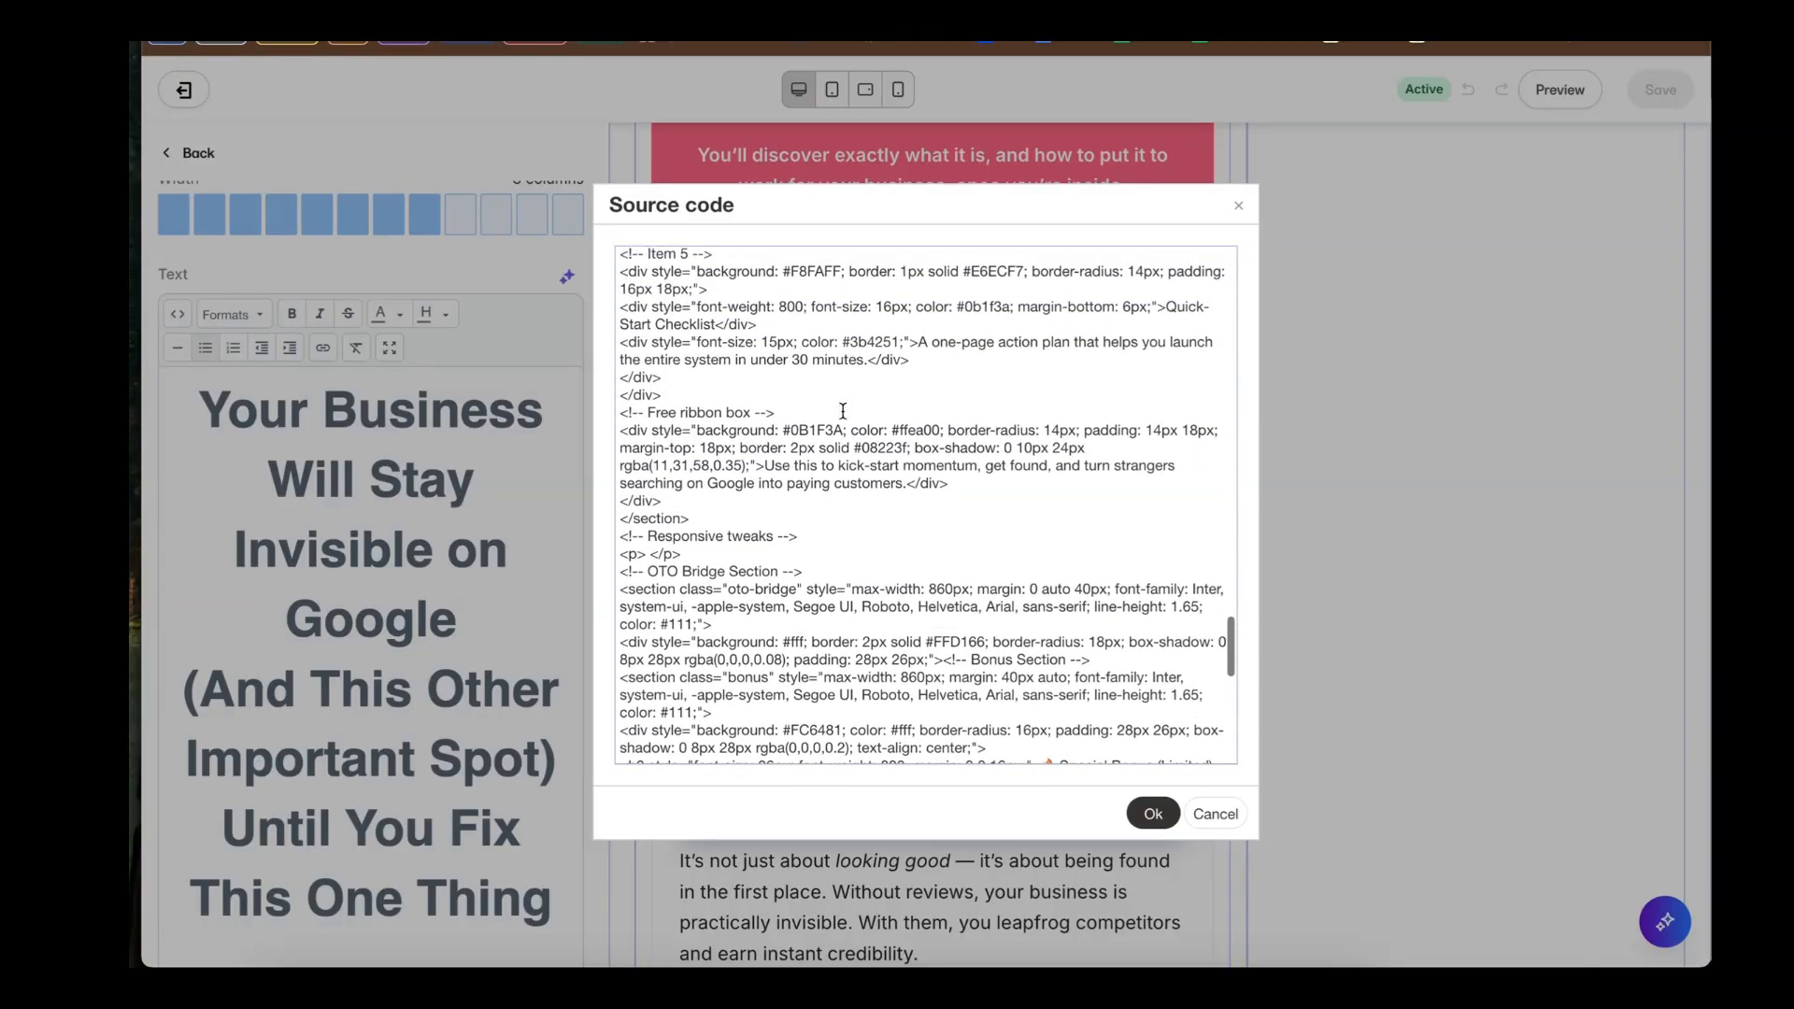
scroll(842, 411, up, 10)
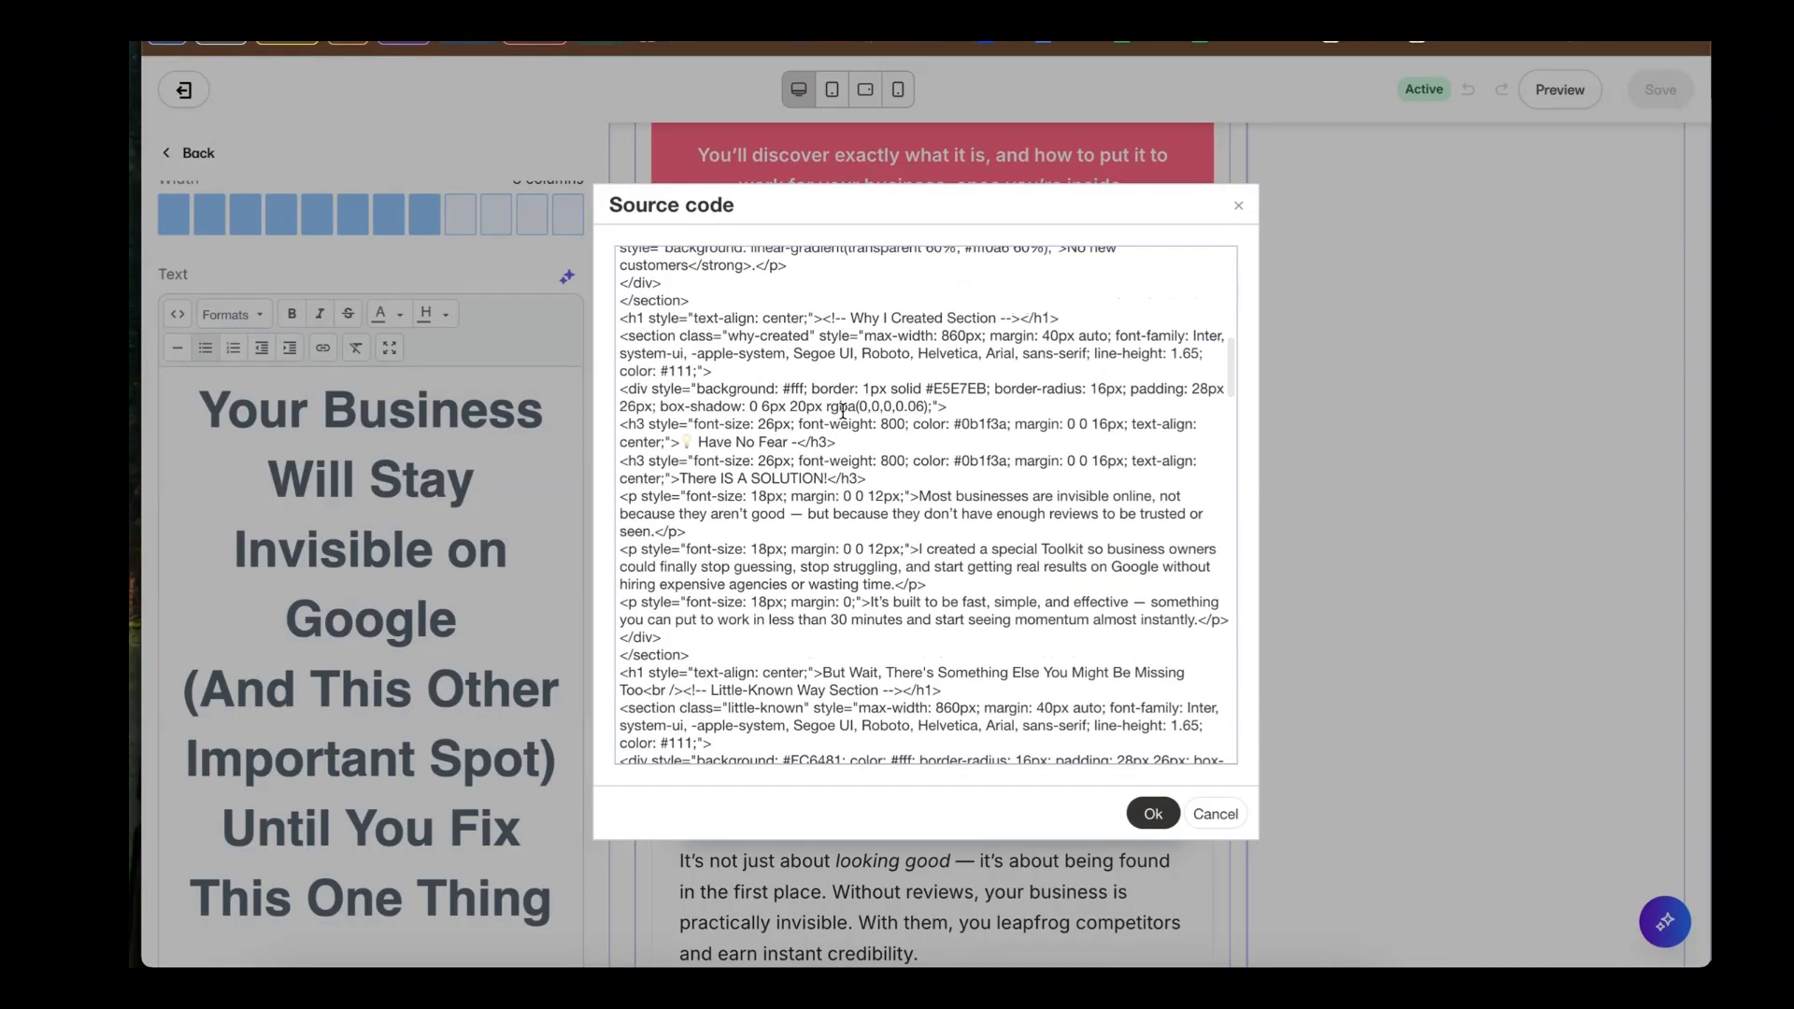
scroll(841, 411, up, 3)
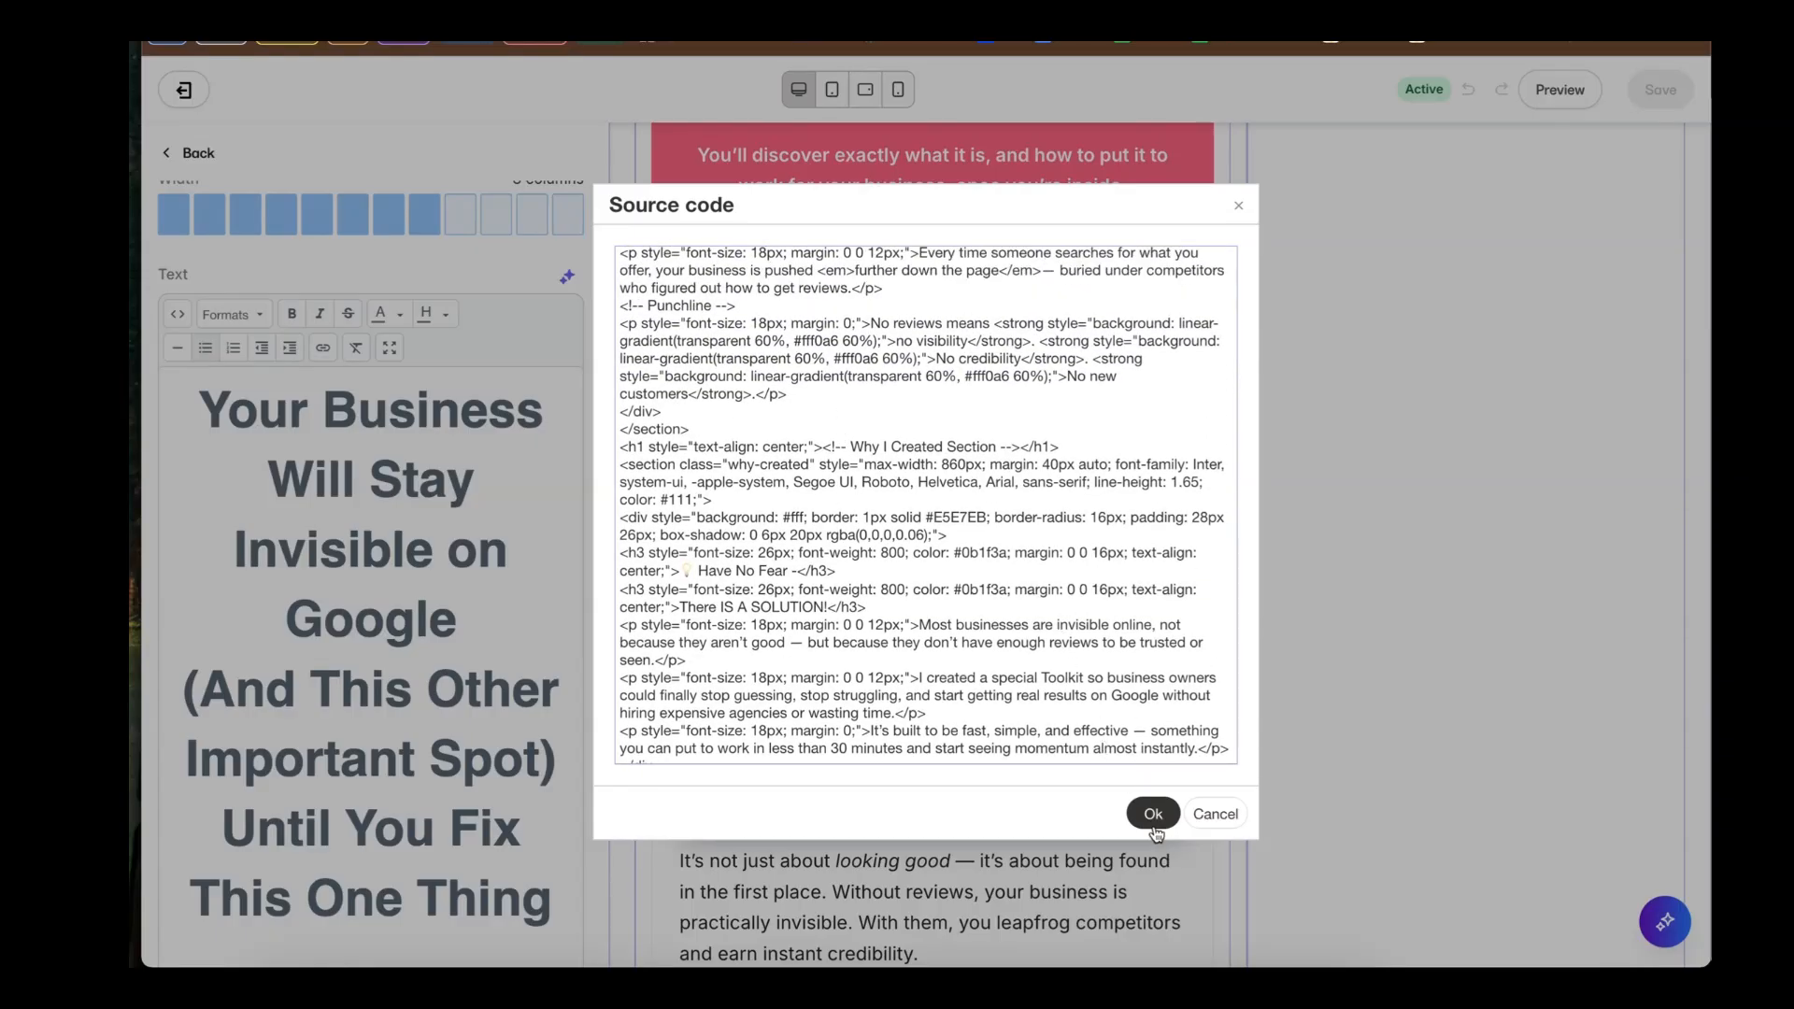
click(1153, 814)
Step: Review the page sections from the Review Rocket Toolkit introduction and its feature cards to the Special Bonus box
scroll(918, 533, down, 15)
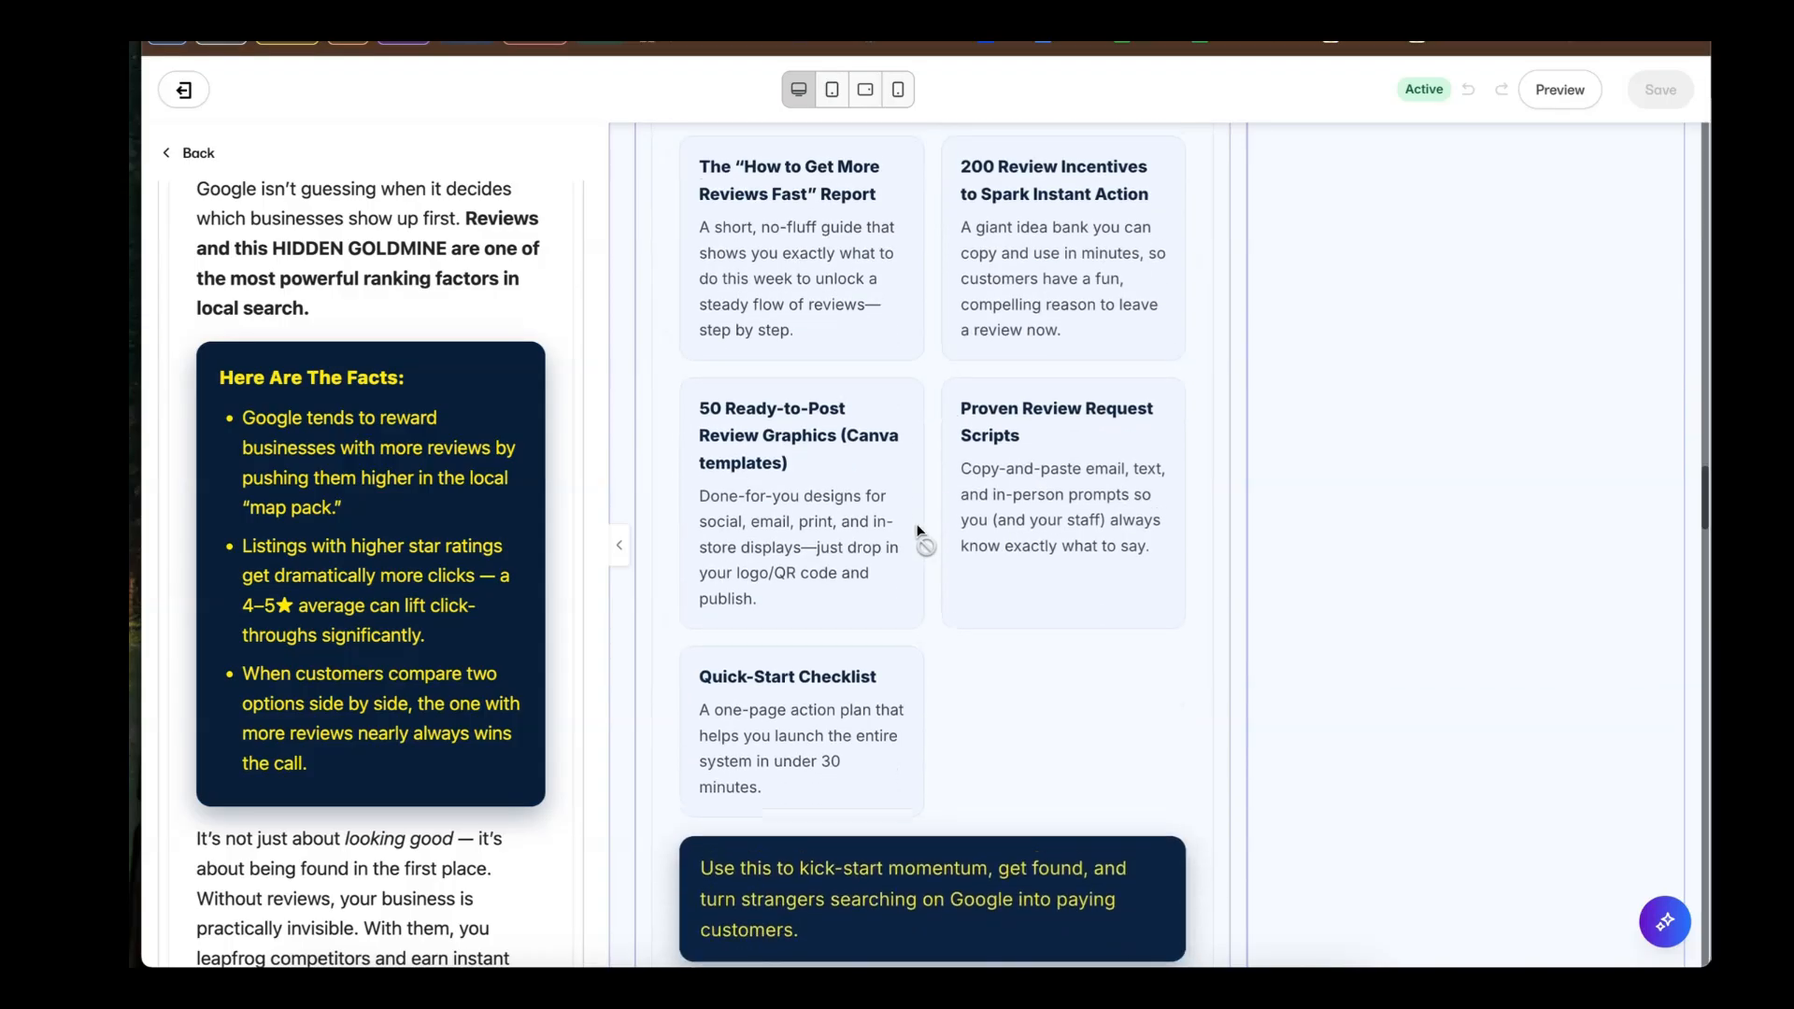
scroll(916, 530, up, 8)
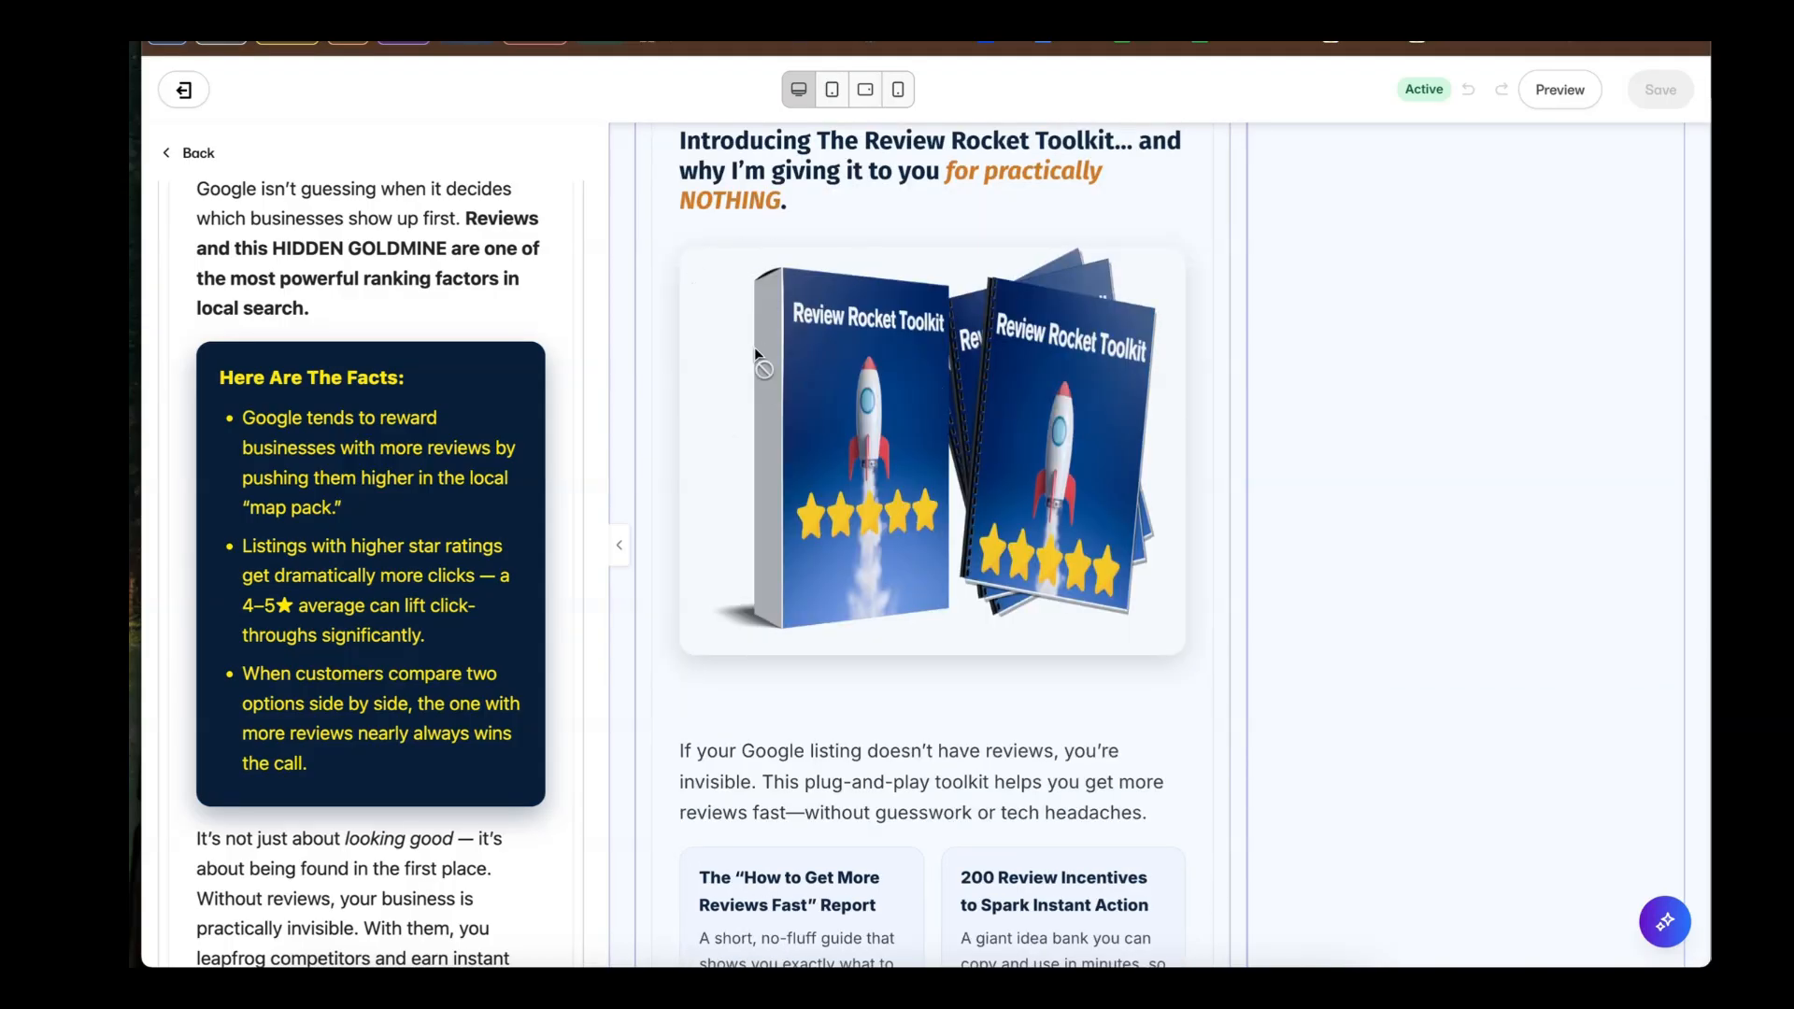
scroll(753, 347, down, 5)
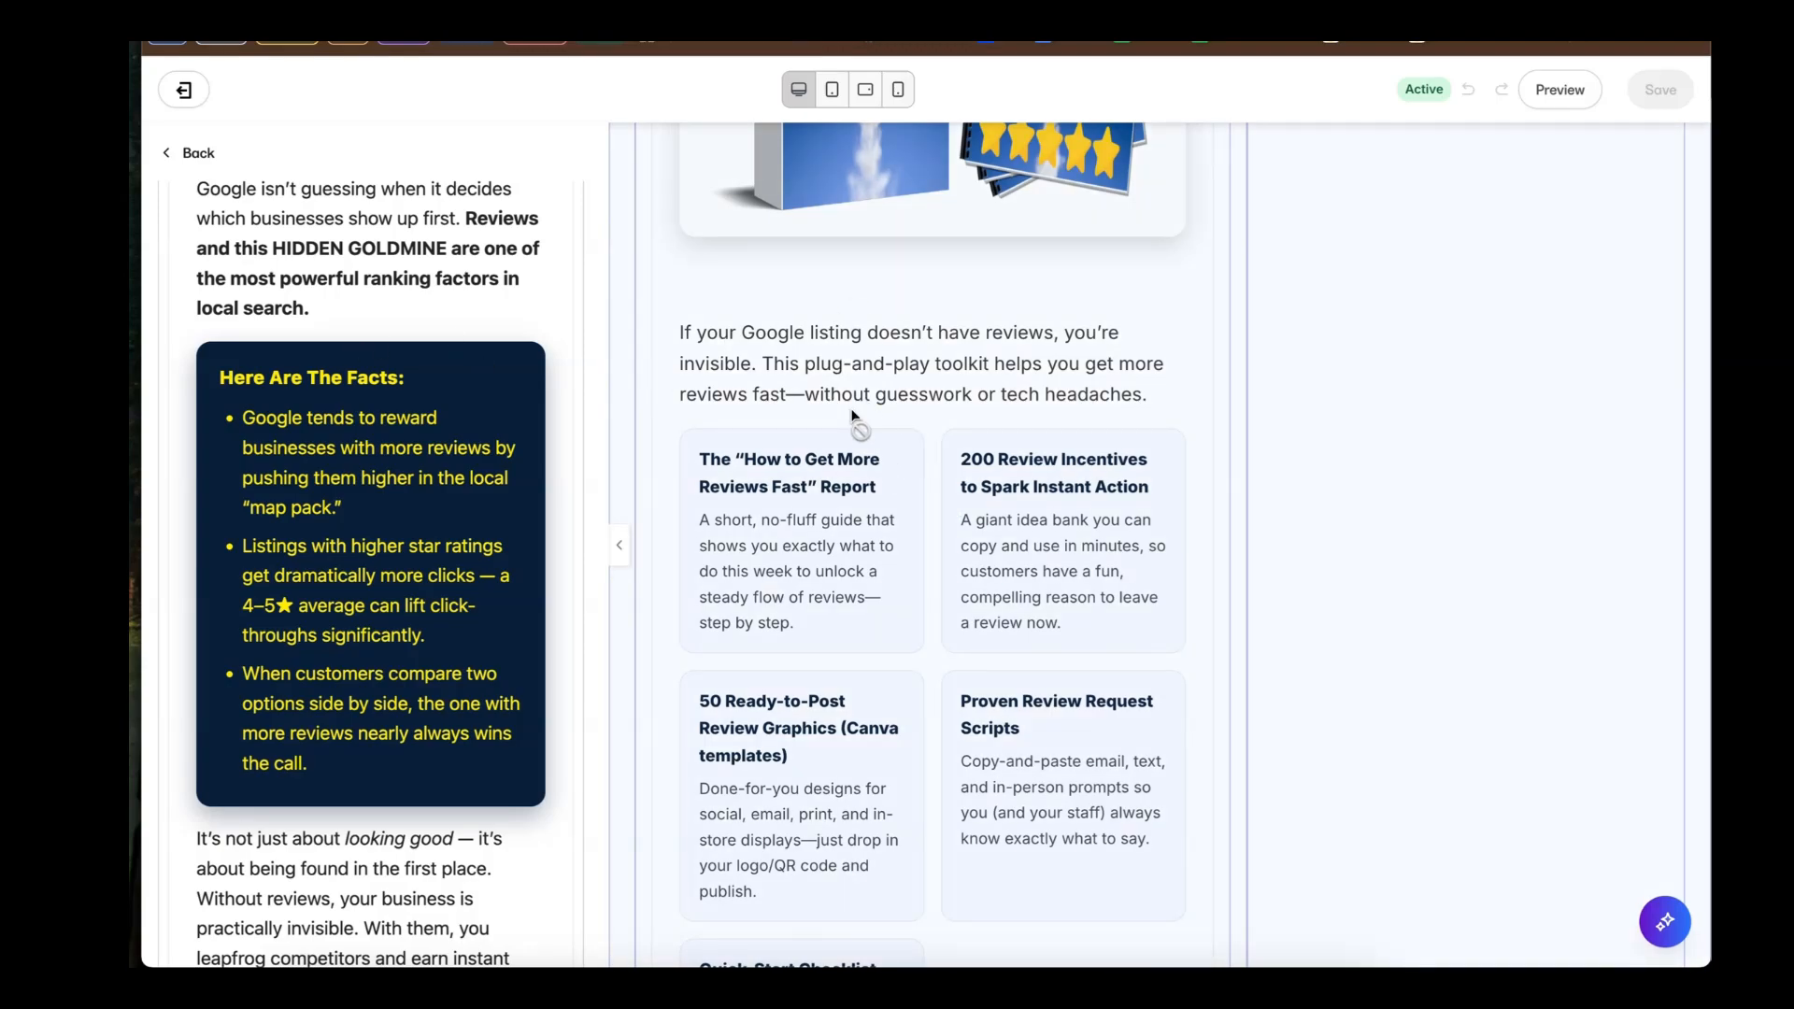
scroll(854, 429, down, 8)
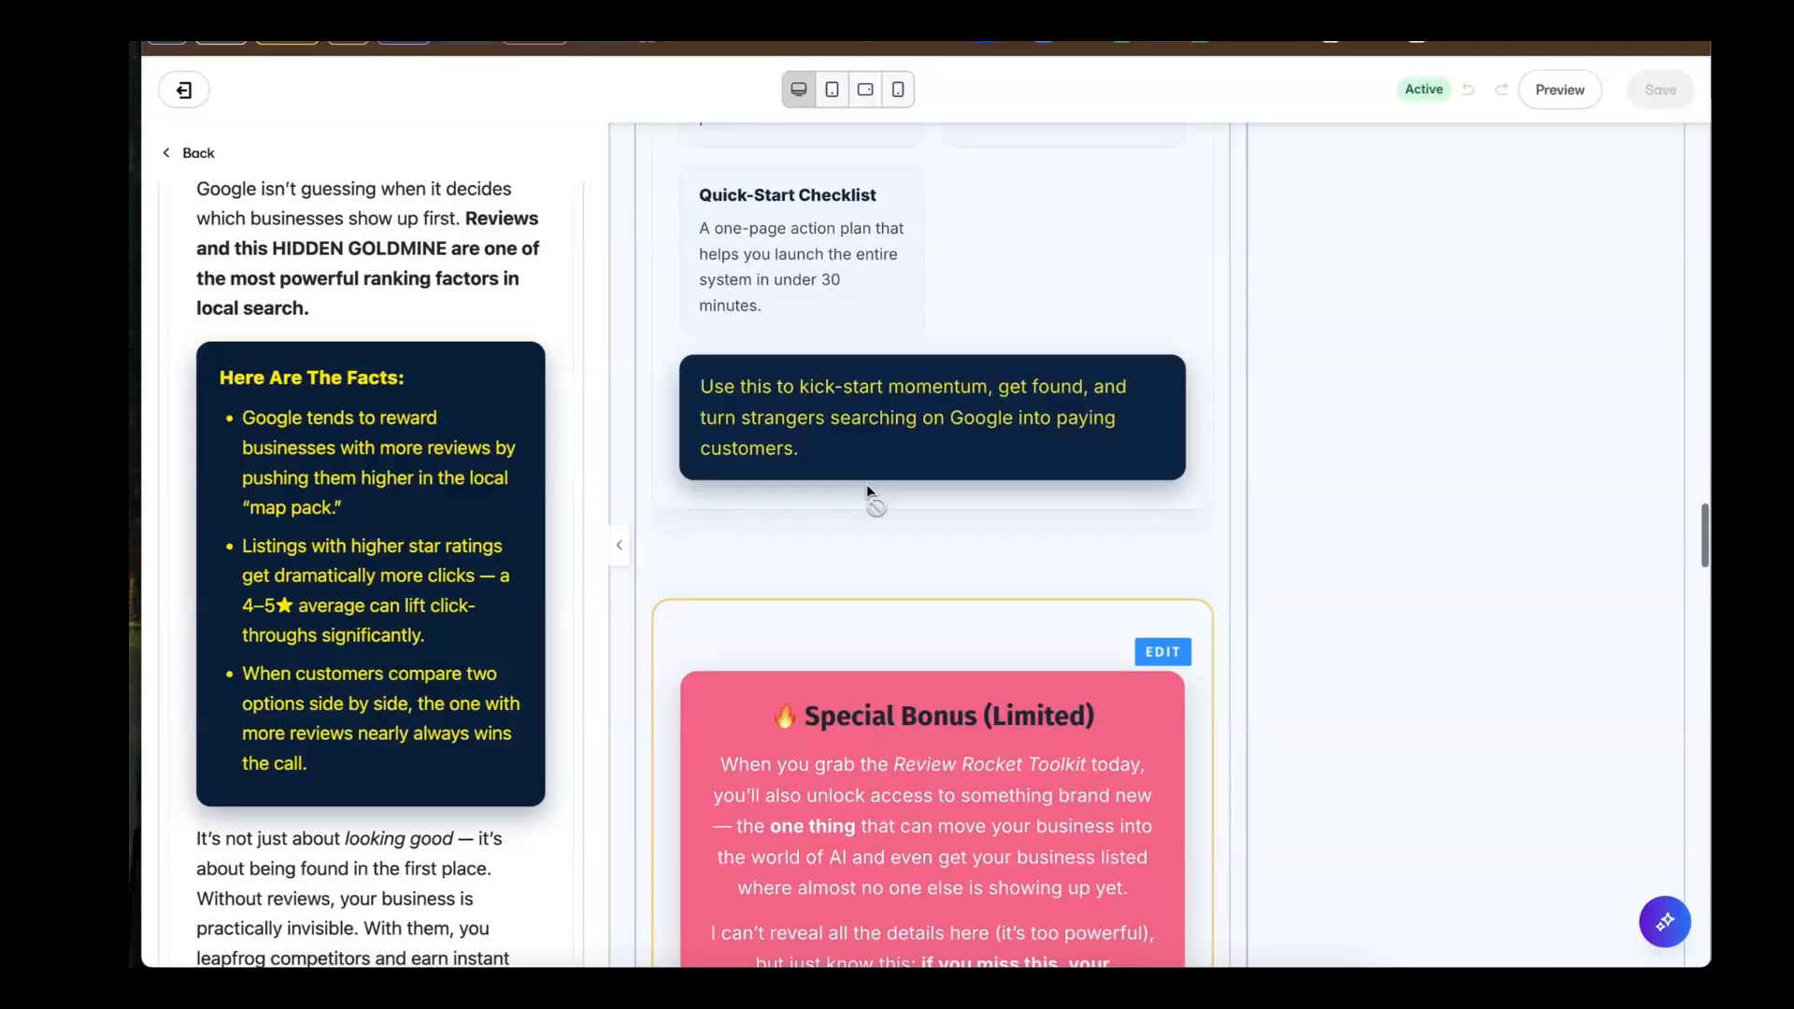
Step: Review the text block editor's sections from "Here Are The Facts" to the Special Bonus for comparison with the page canvas
drag(315, 474, 386, 582)
click(386, 582)
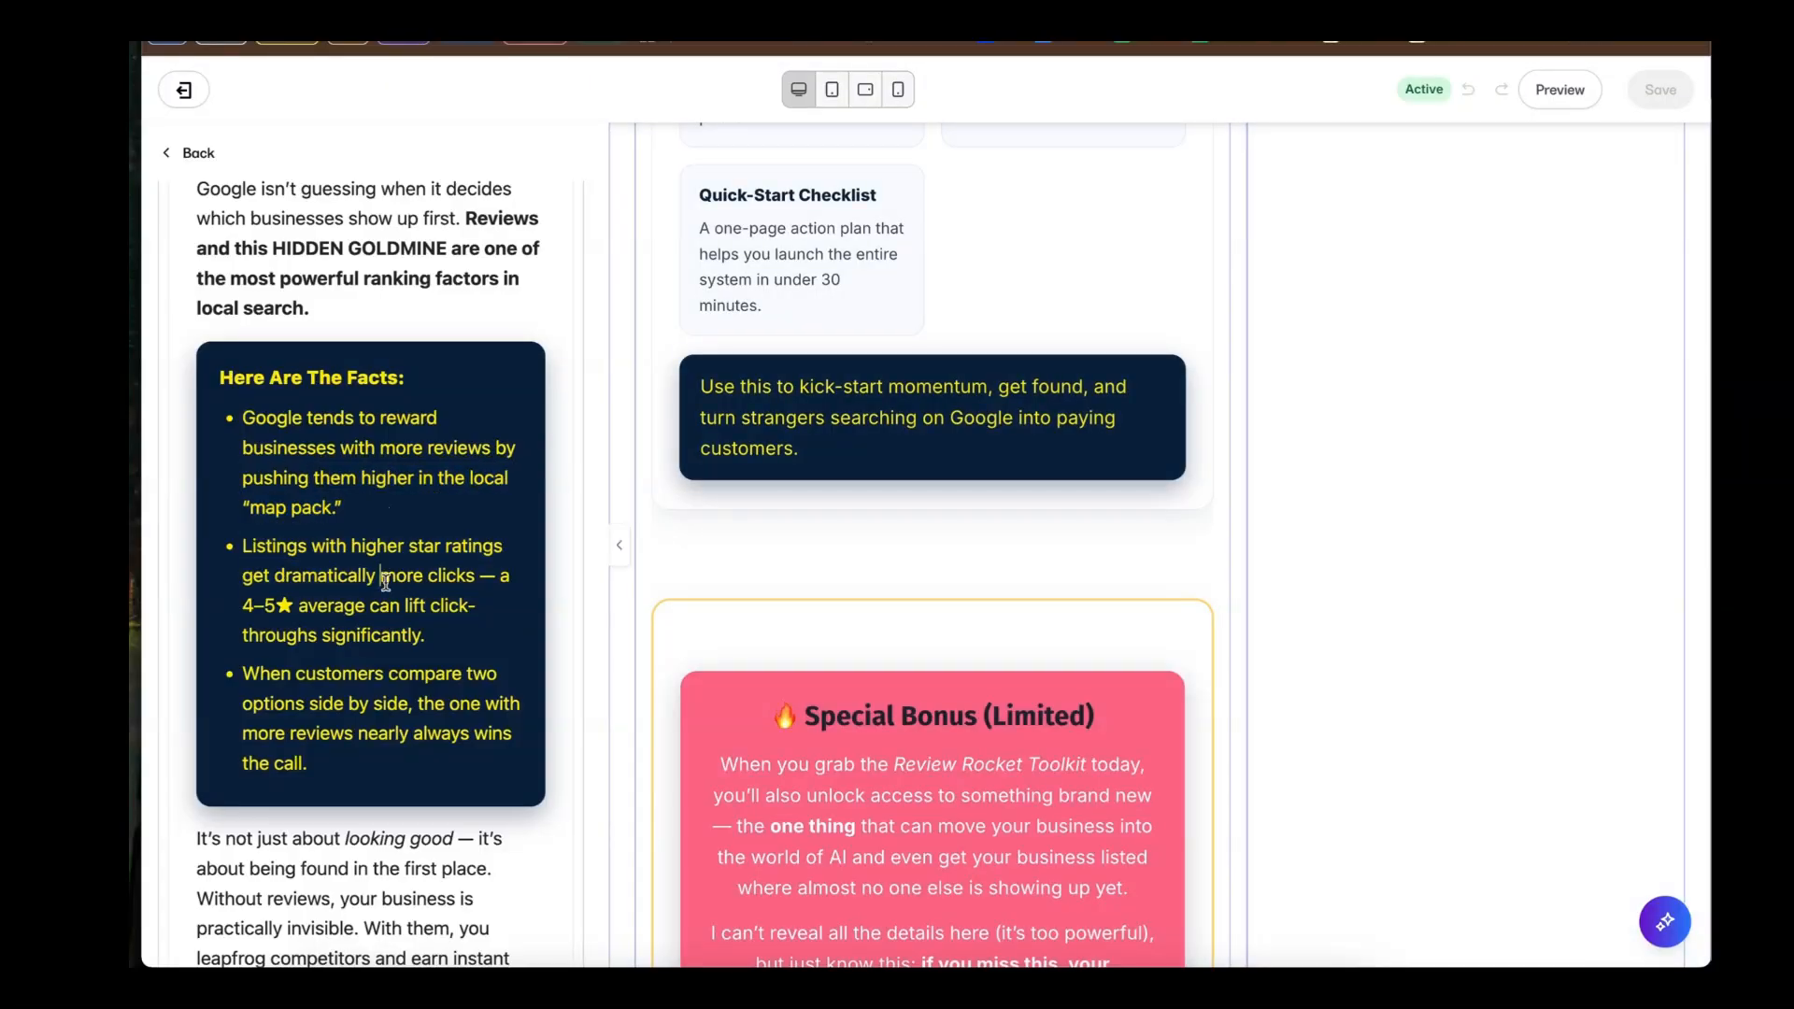
scroll(386, 542, up, 3)
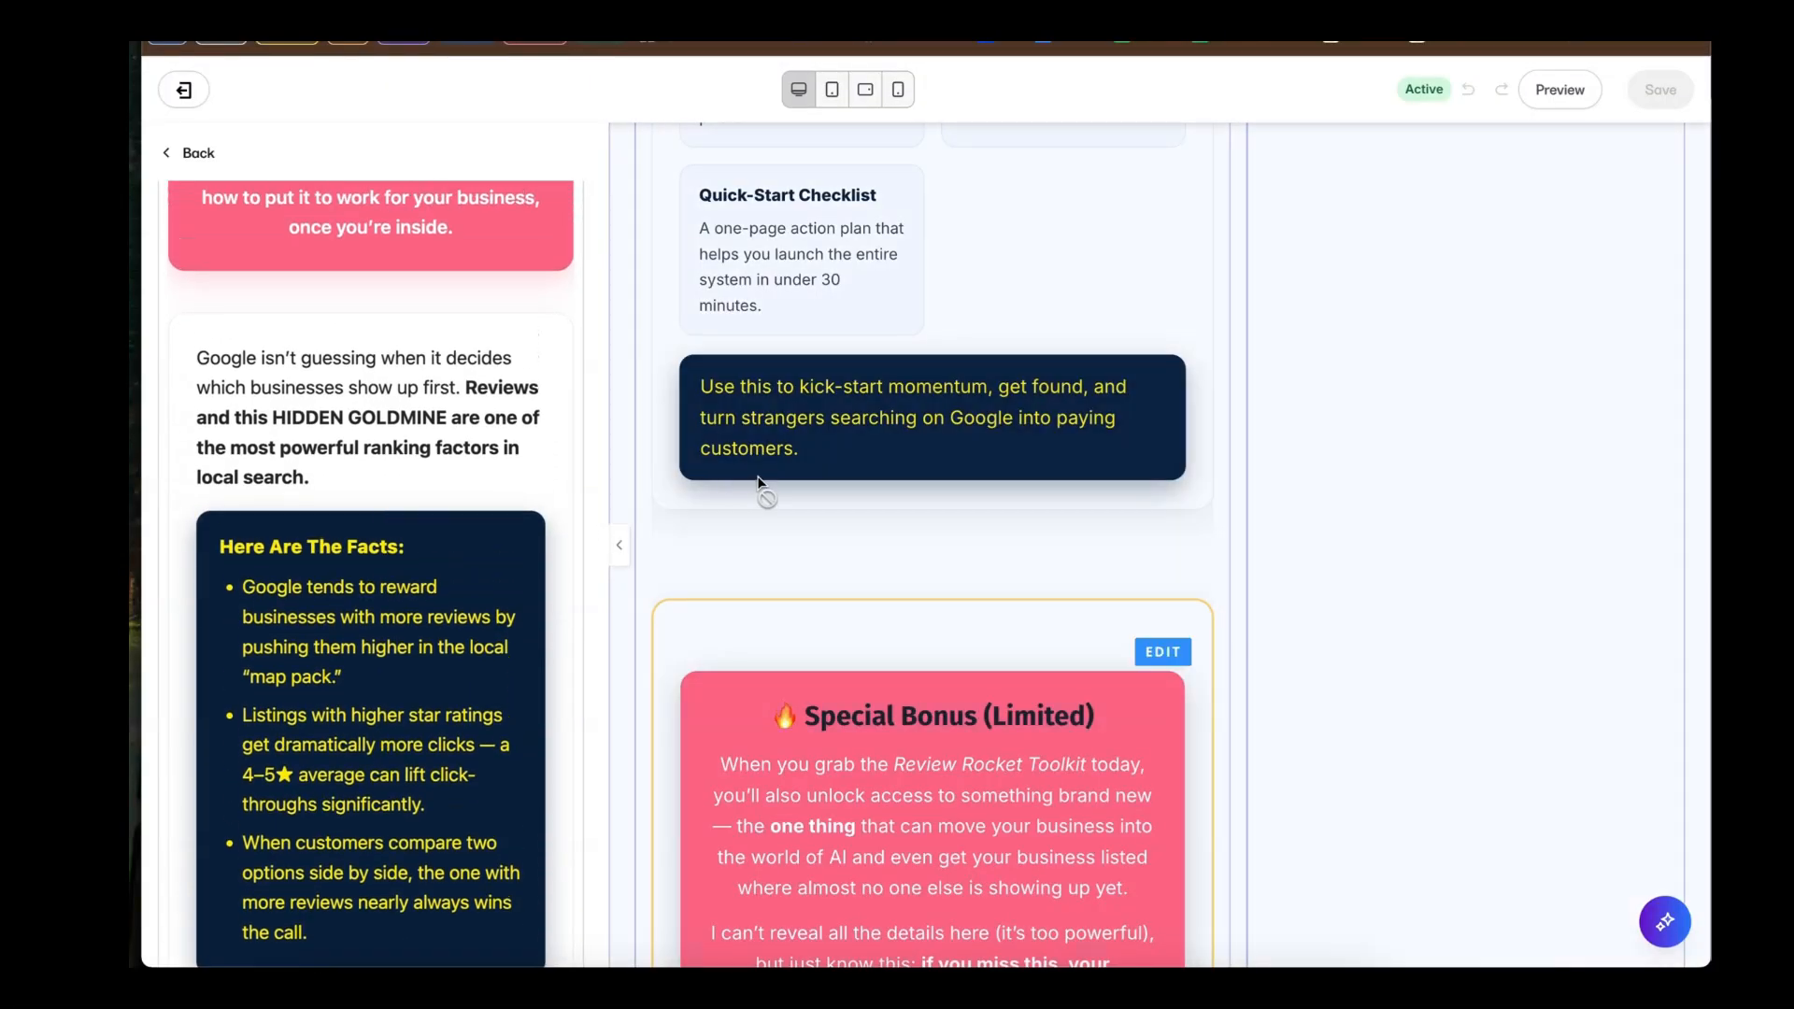
scroll(894, 467, down, 1)
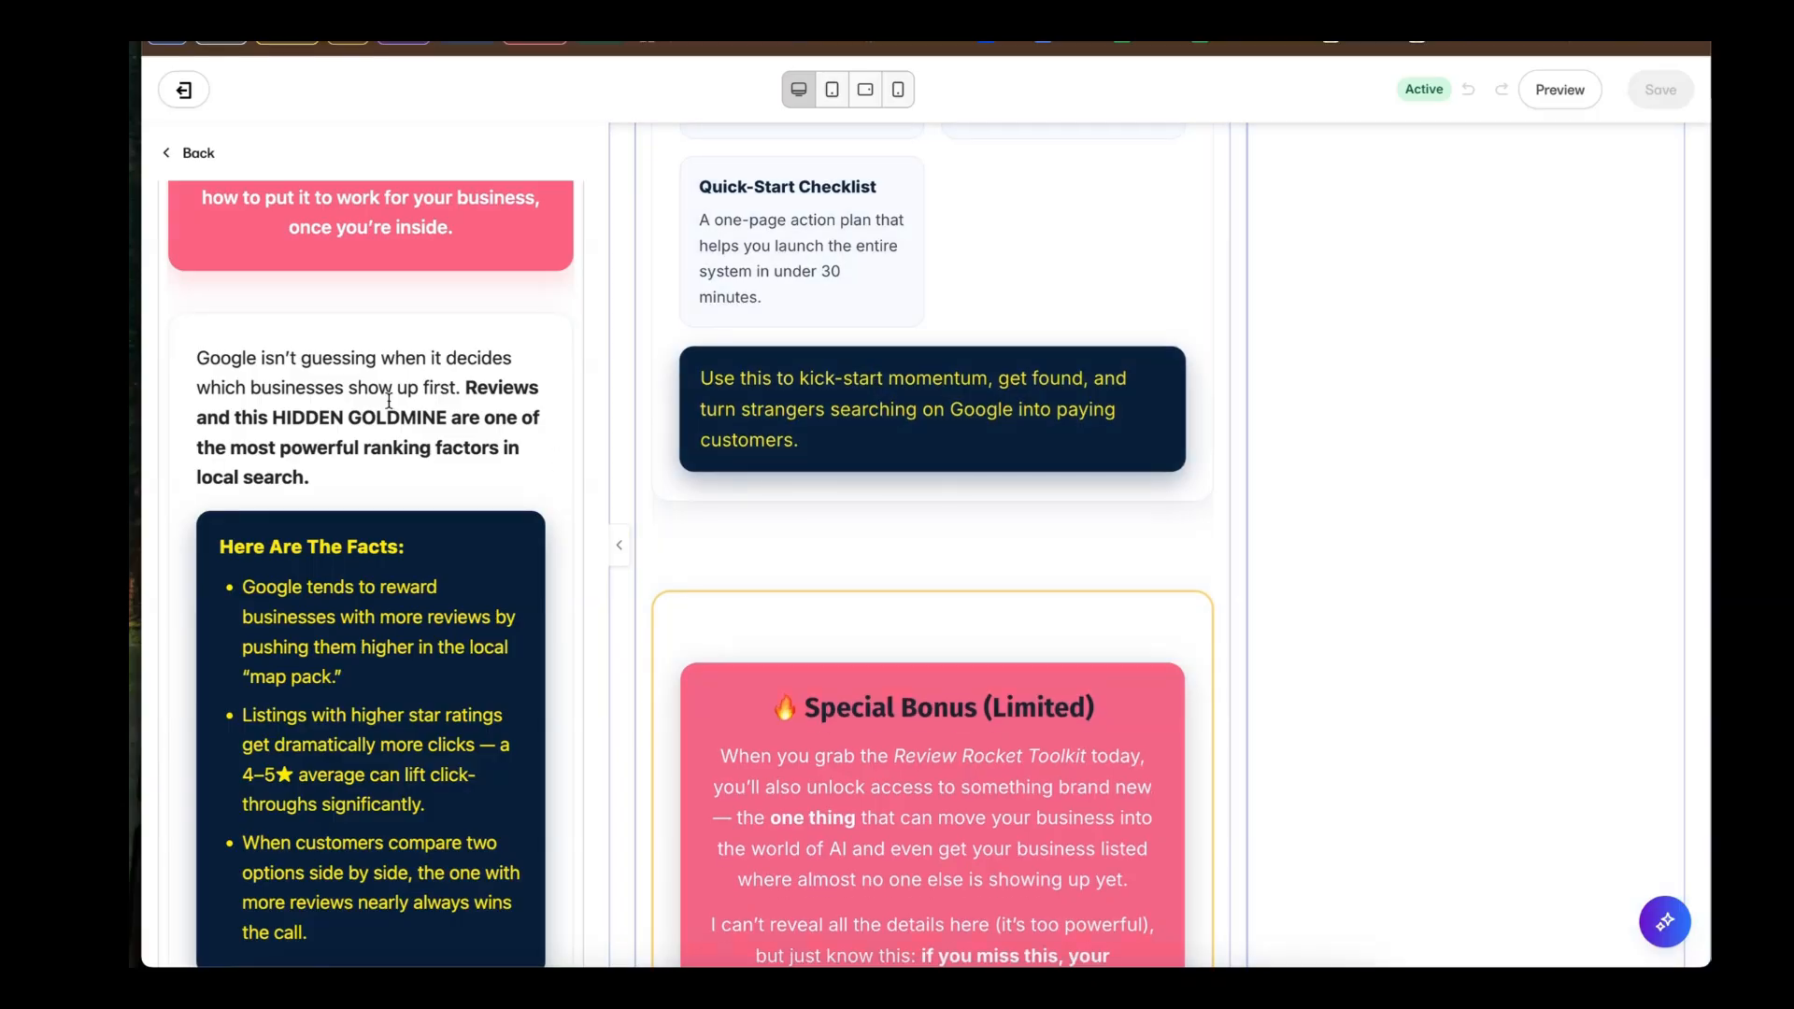
scroll(341, 367, down, 10)
scroll(341, 367, down, 10)
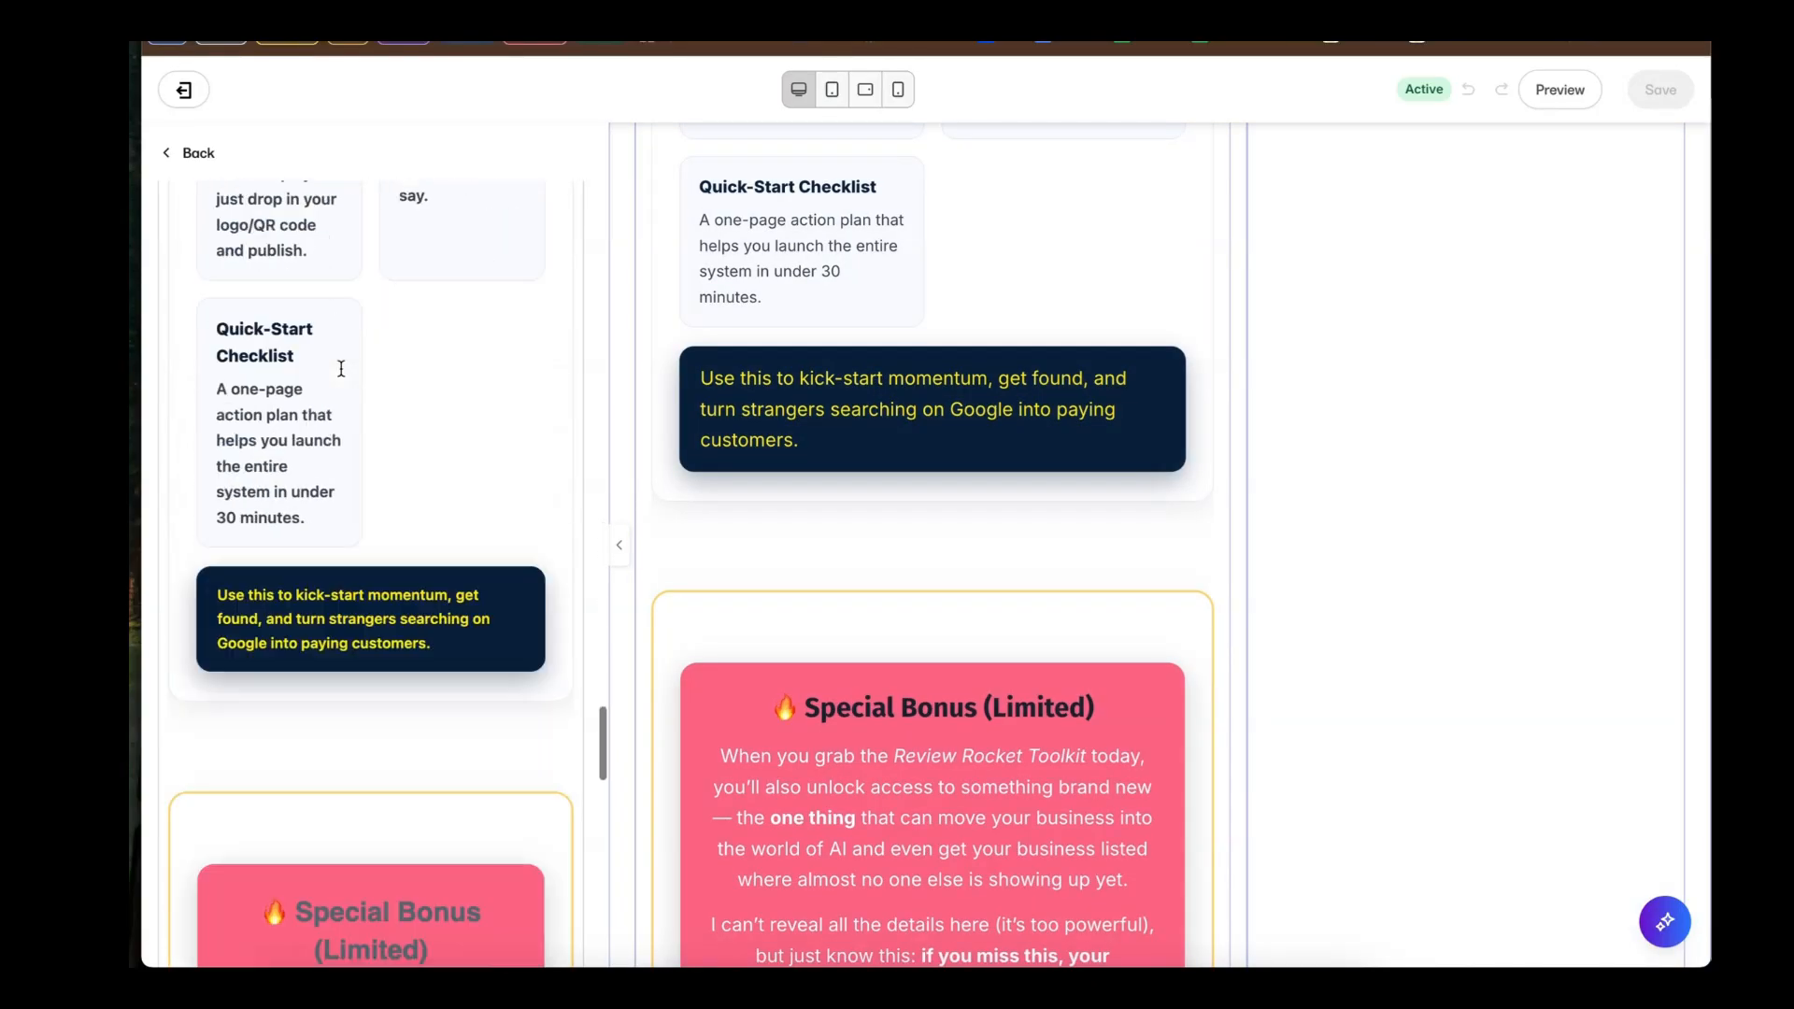
scroll(341, 368, down, 10)
scroll(431, 405, up, 20)
scroll(431, 406, down, 15)
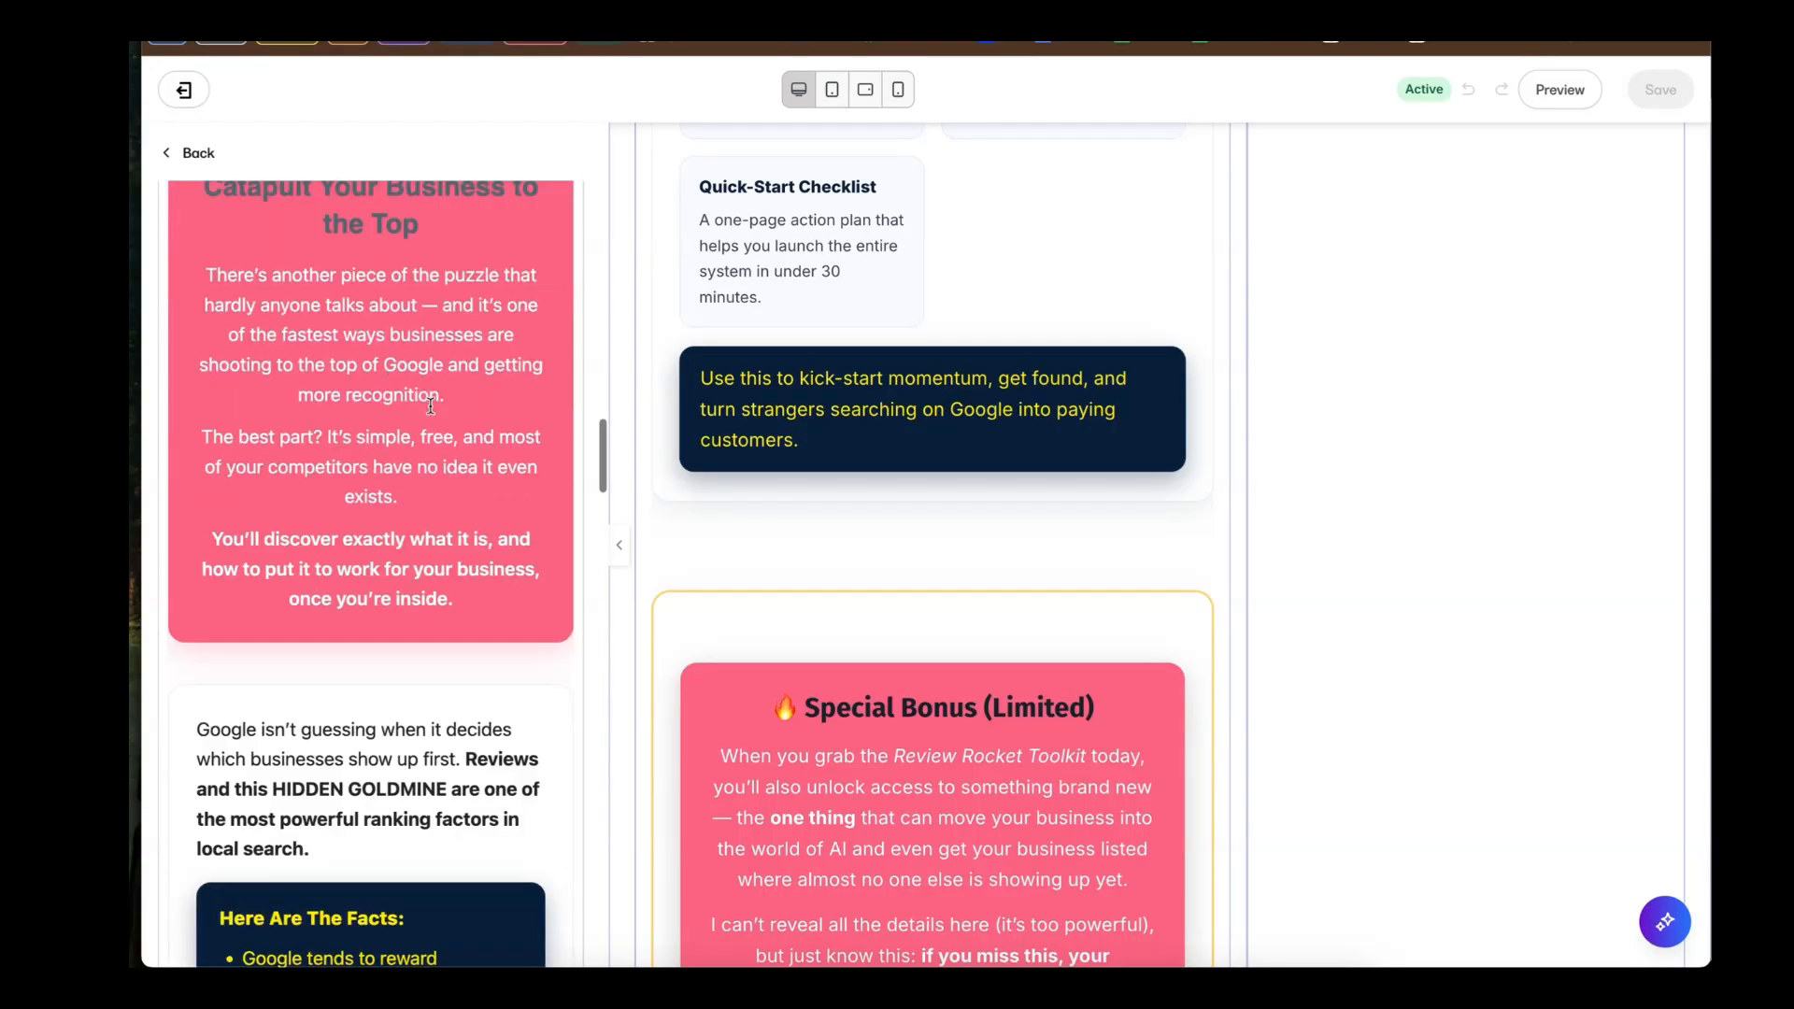
scroll(431, 405, down, 3)
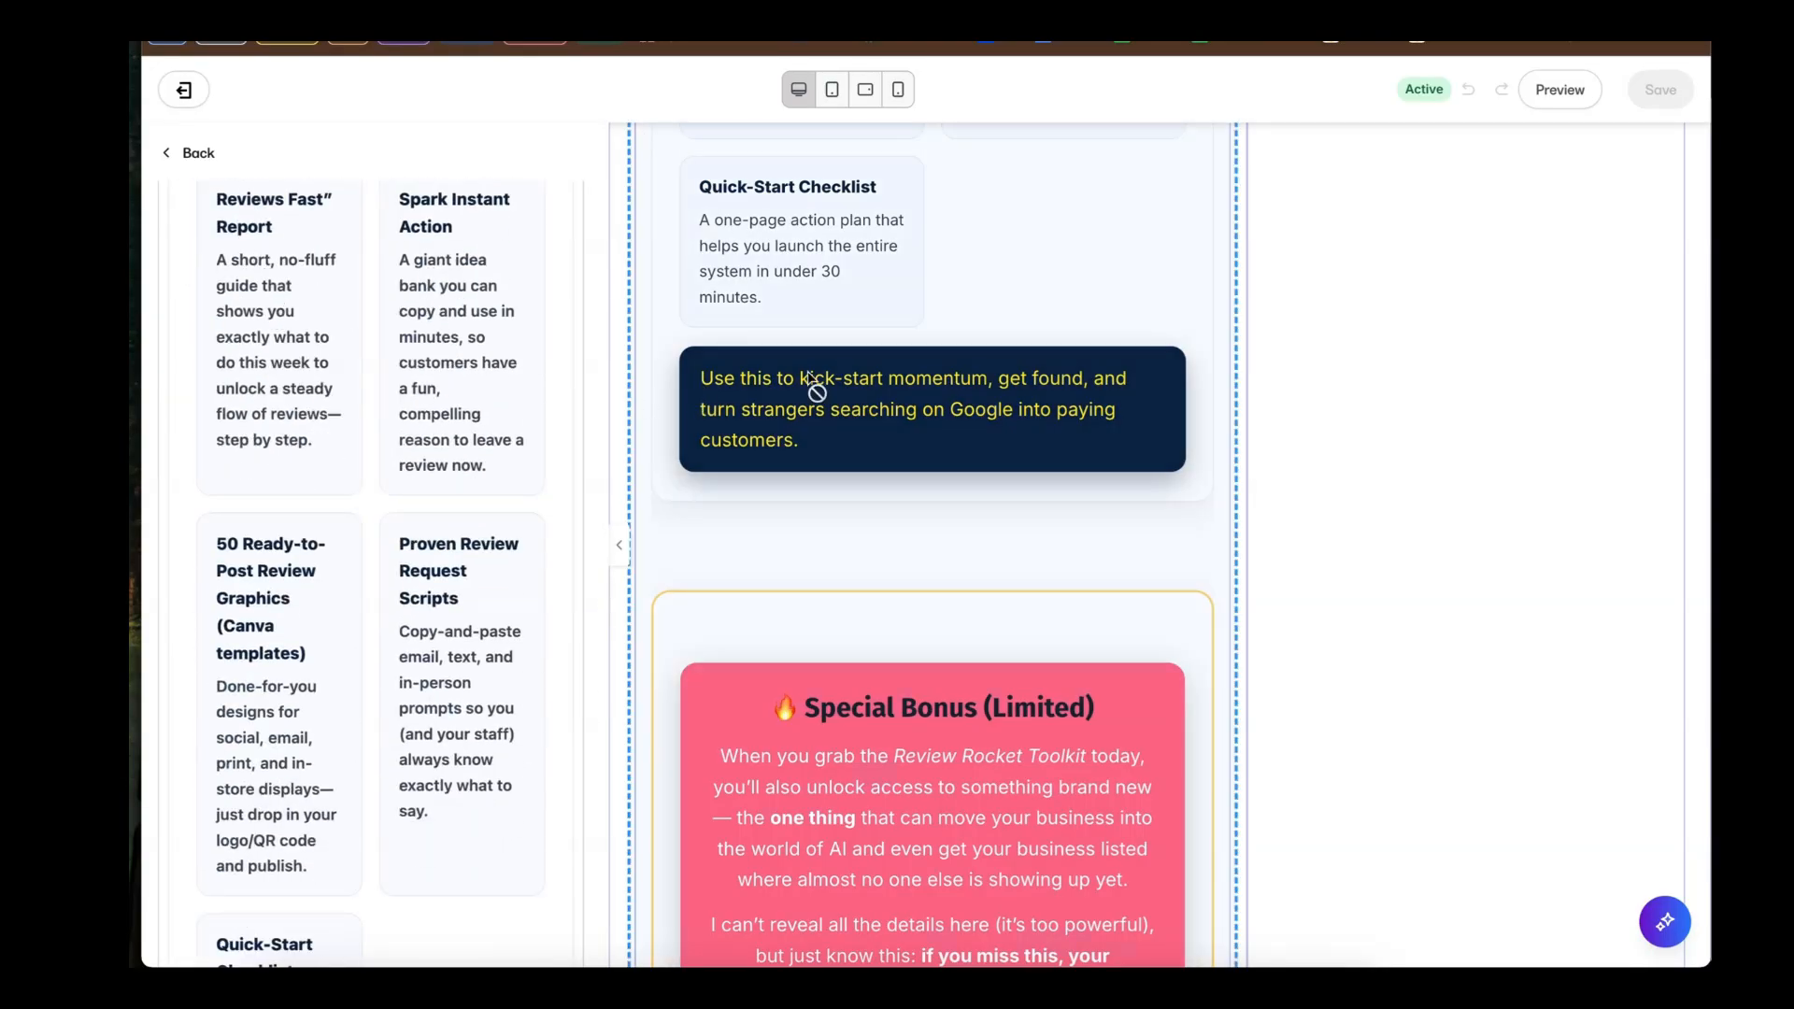
scroll(946, 367, up, 1)
Step: Preview the sales page and review it from the main headline through the Personal Support Guarantee to the closing call to action
click(1560, 90)
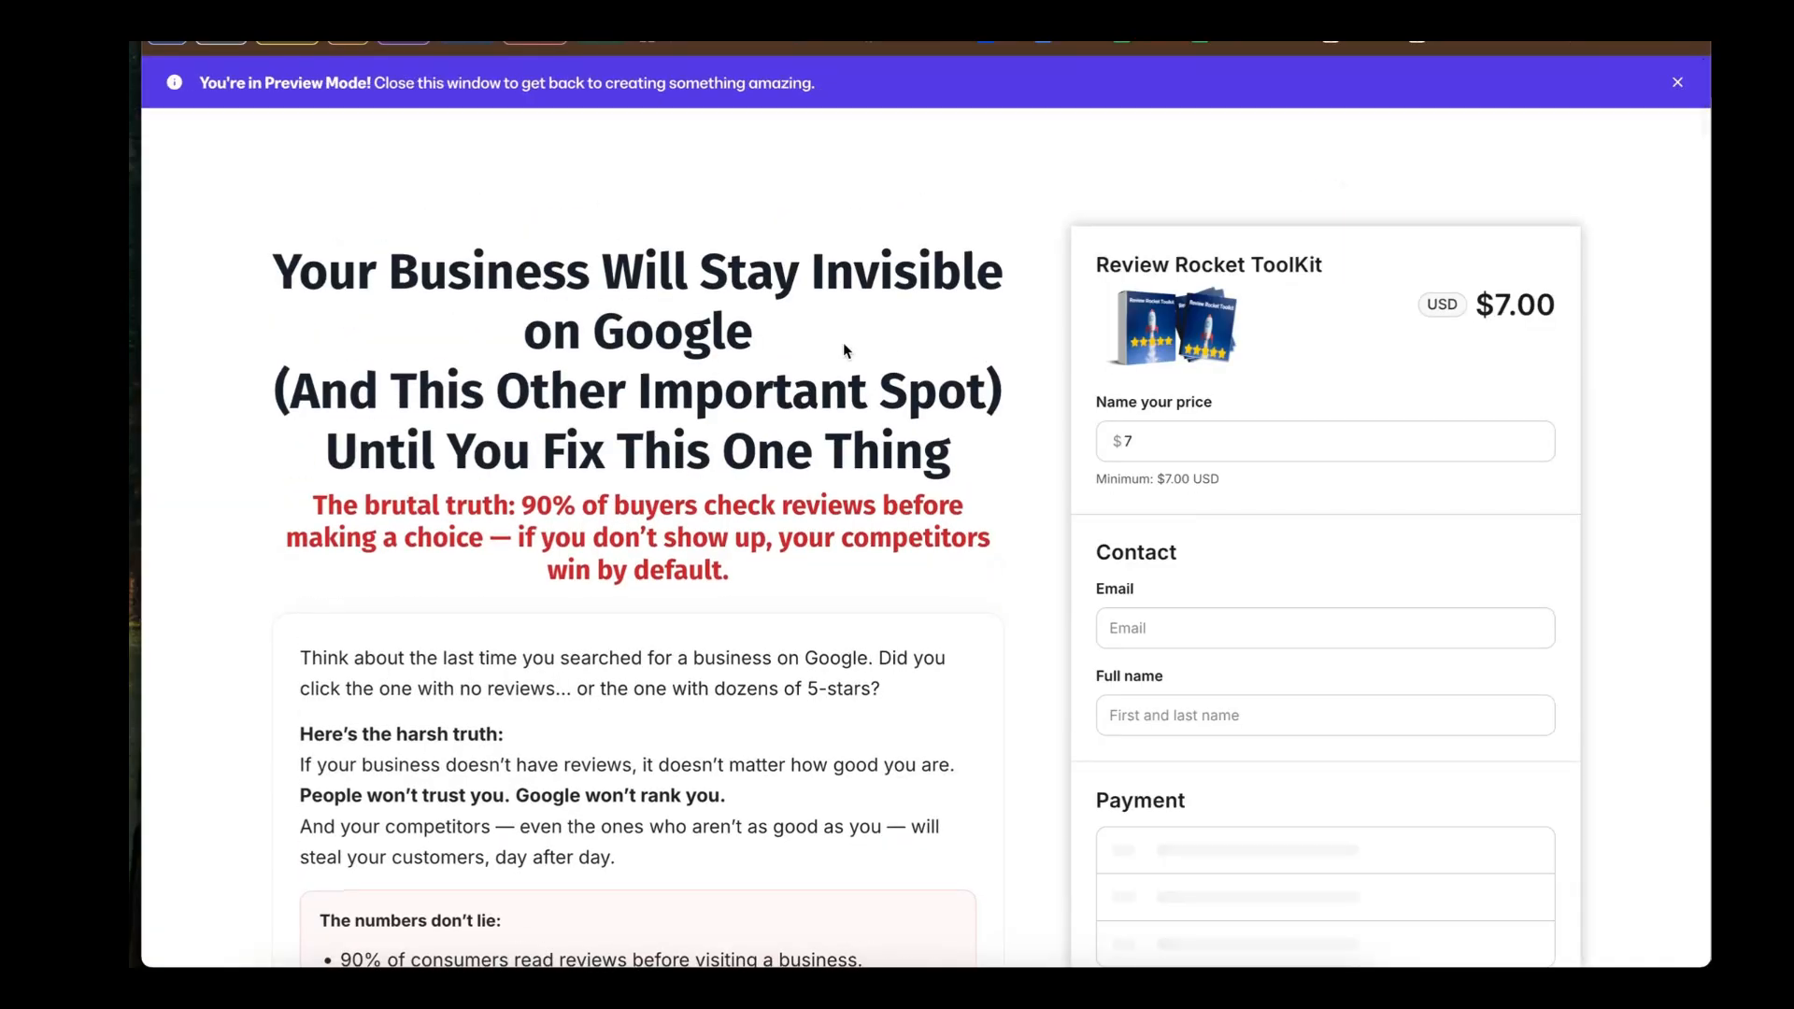
scroll(843, 350, down, 1)
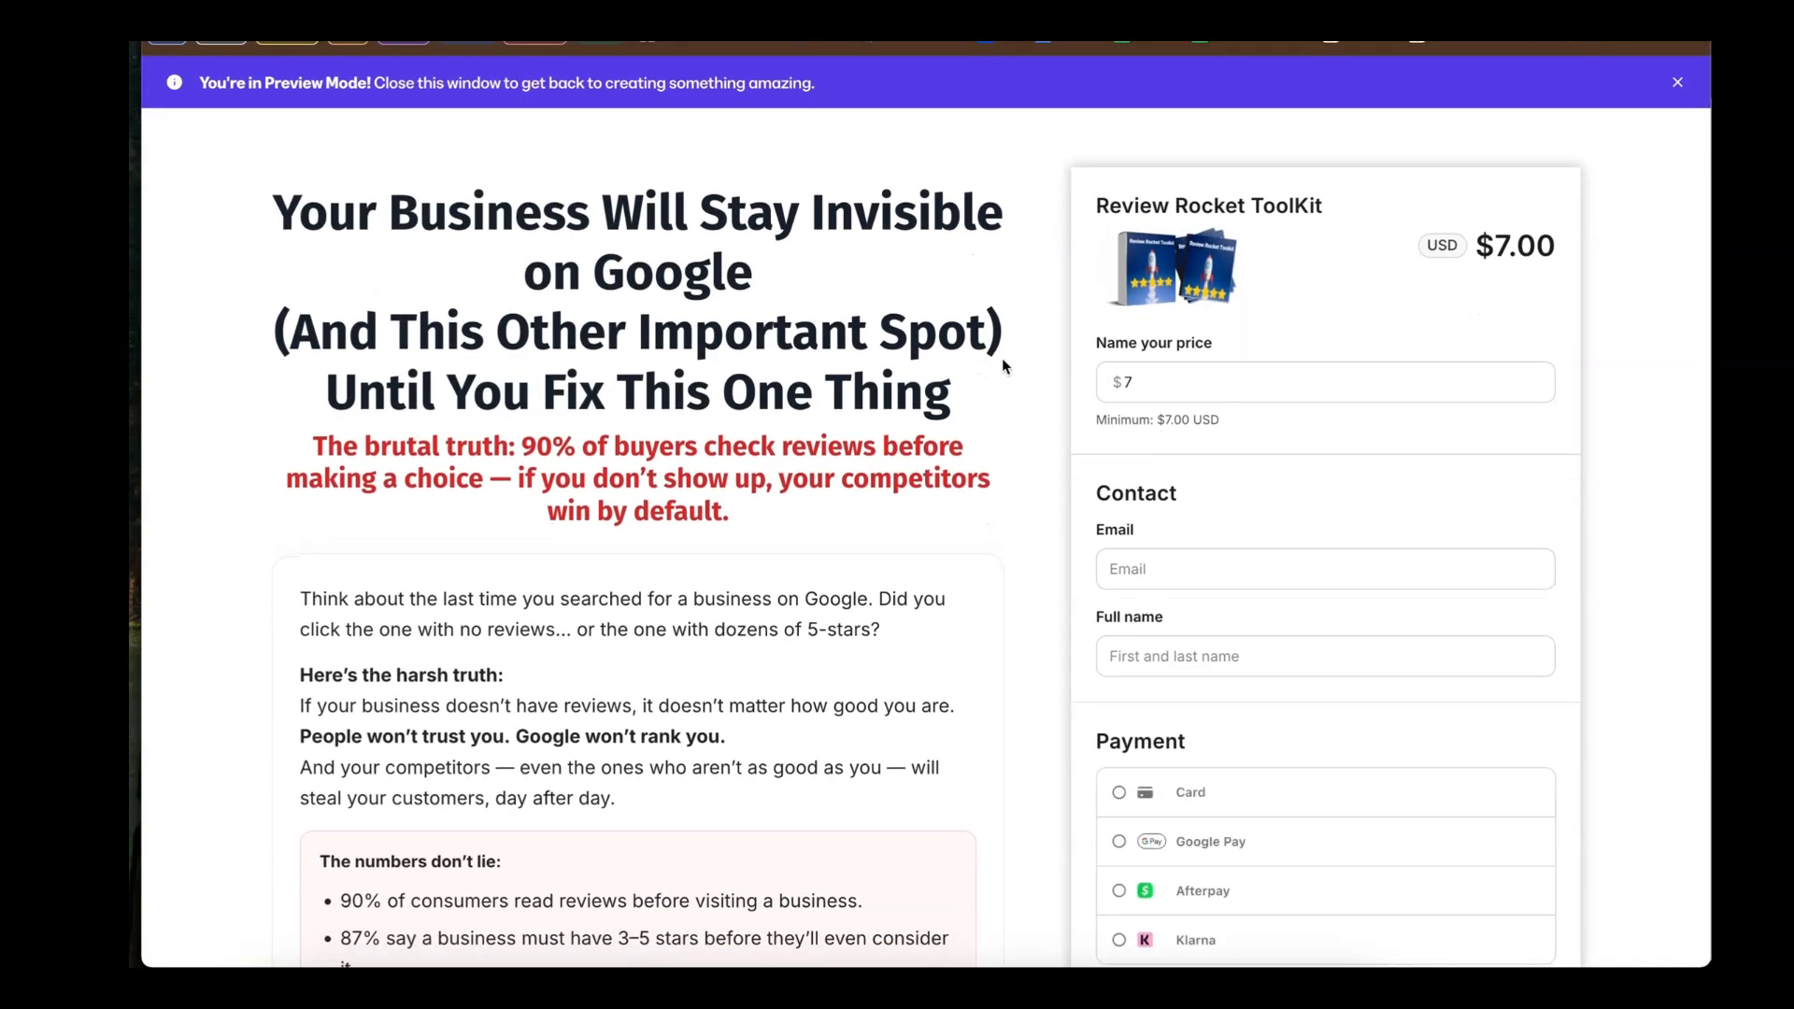
scroll(866, 326, down, 8)
scroll(866, 332, down, 6)
scroll(866, 331, up, 6)
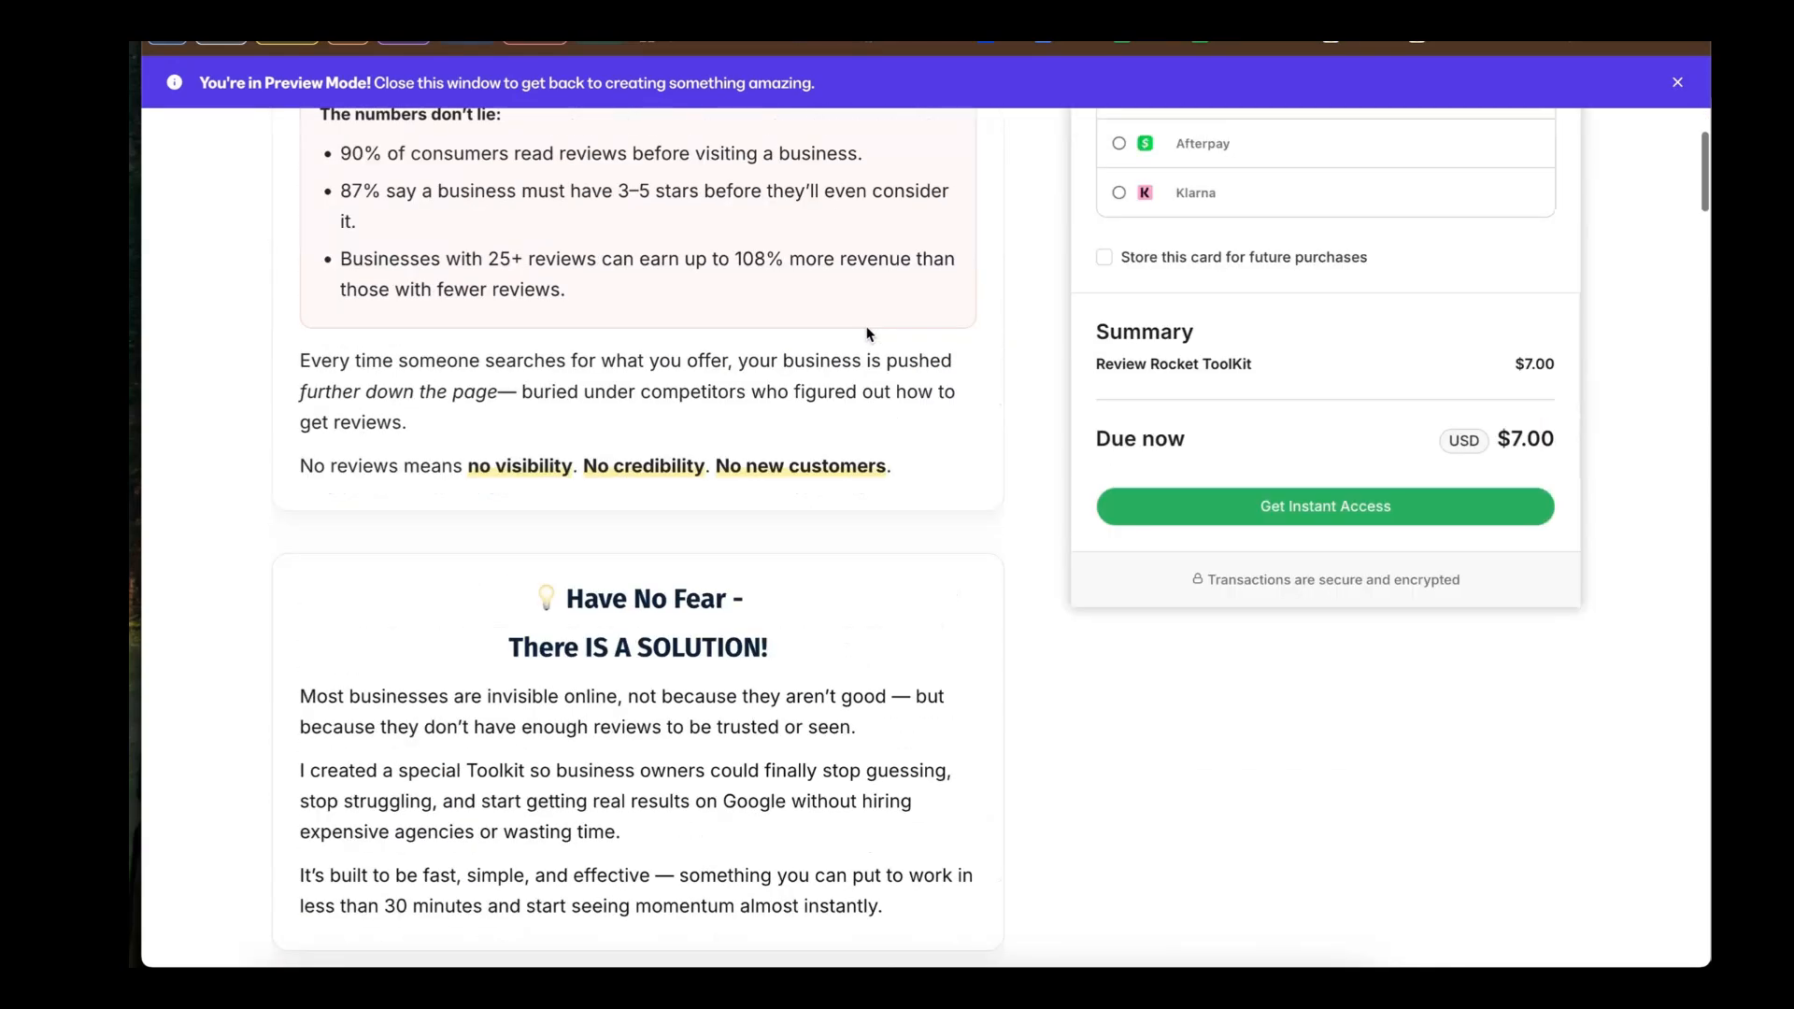
scroll(1229, 388, down, 4)
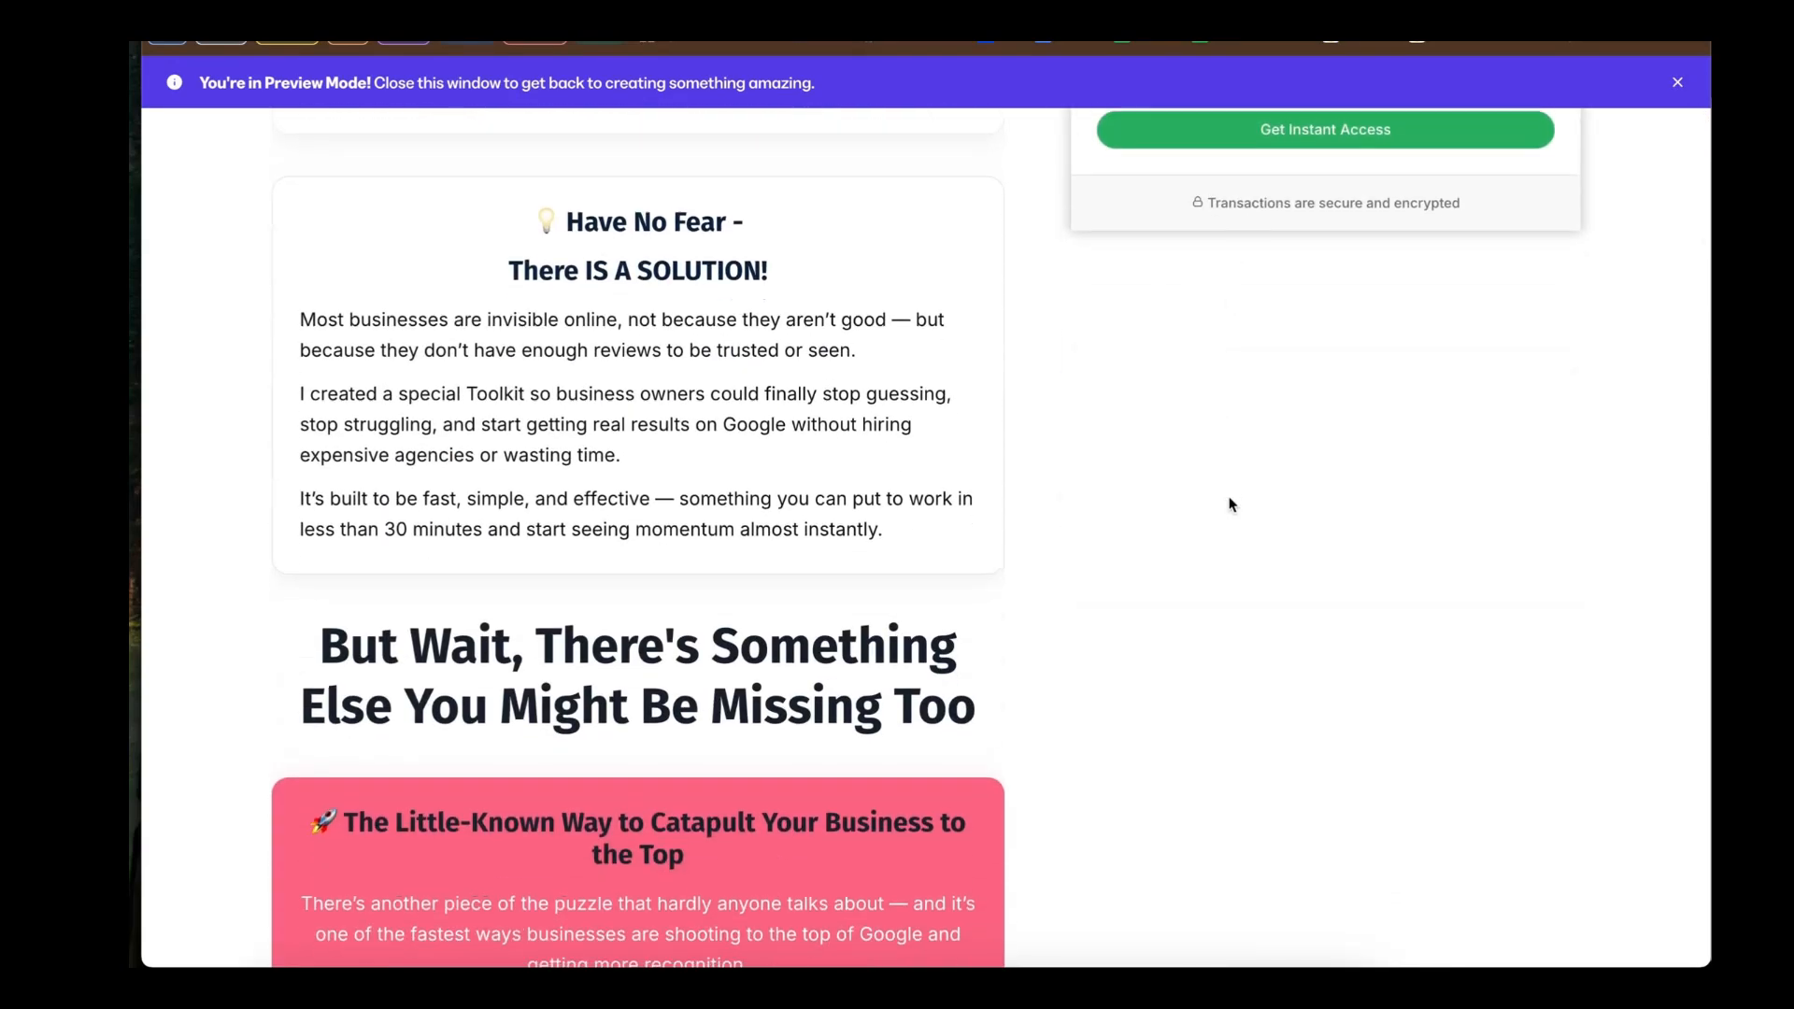
scroll(1229, 504, down, 12)
scroll(1229, 504, up, 1)
scroll(1229, 505, down, 15)
scroll(1229, 504, down, 18)
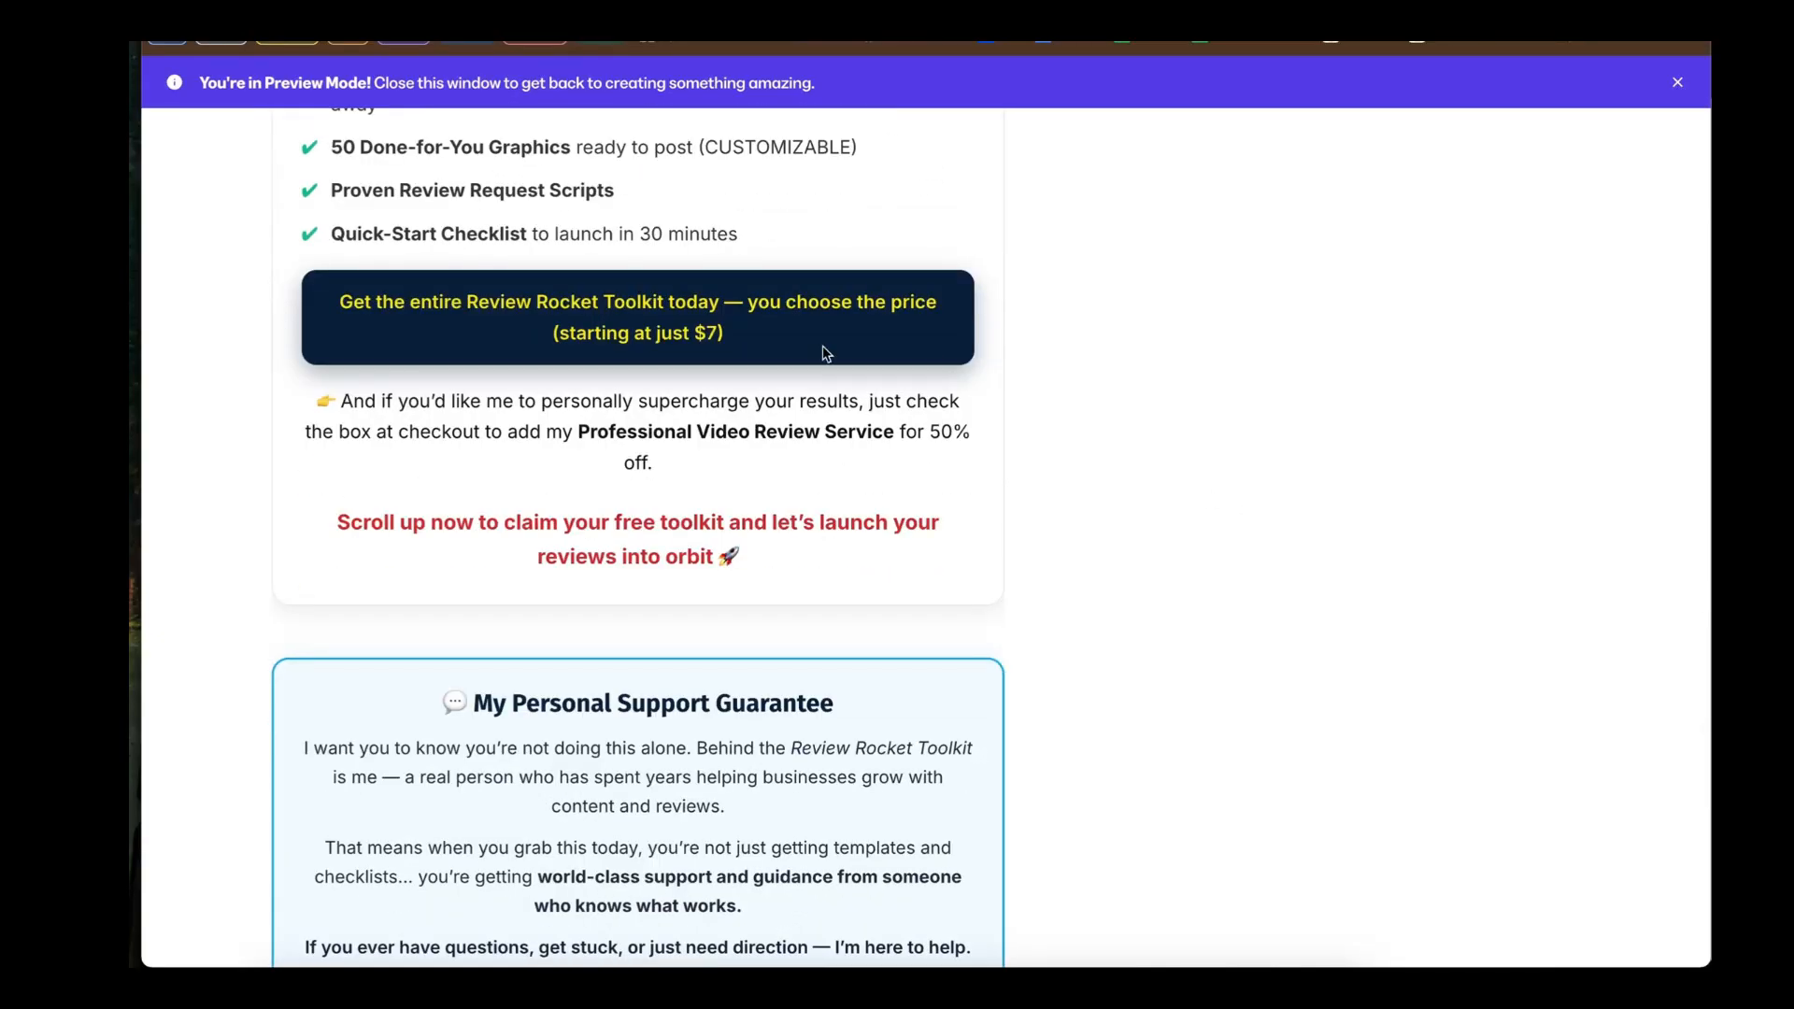
scroll(634, 325, down, 8)
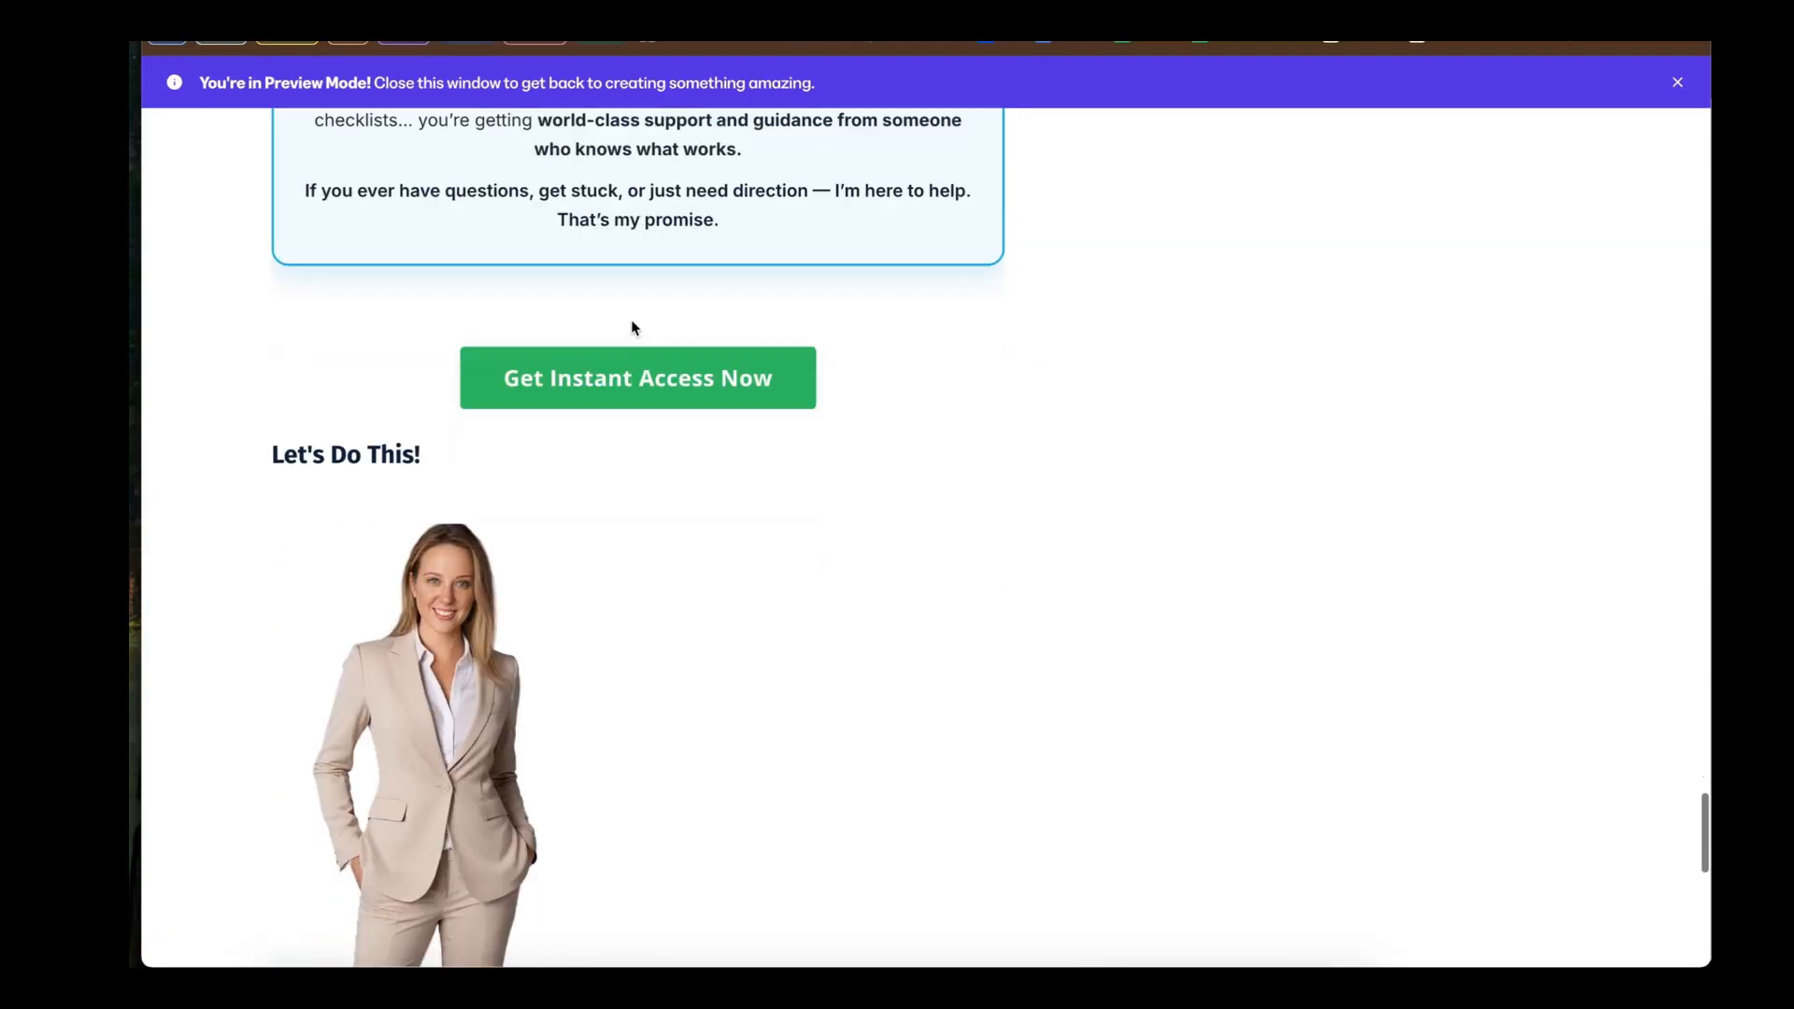
Step: Test the "Get Instant Access Now" link and check the Review Rocket ToolKit checkout form
click(612, 386)
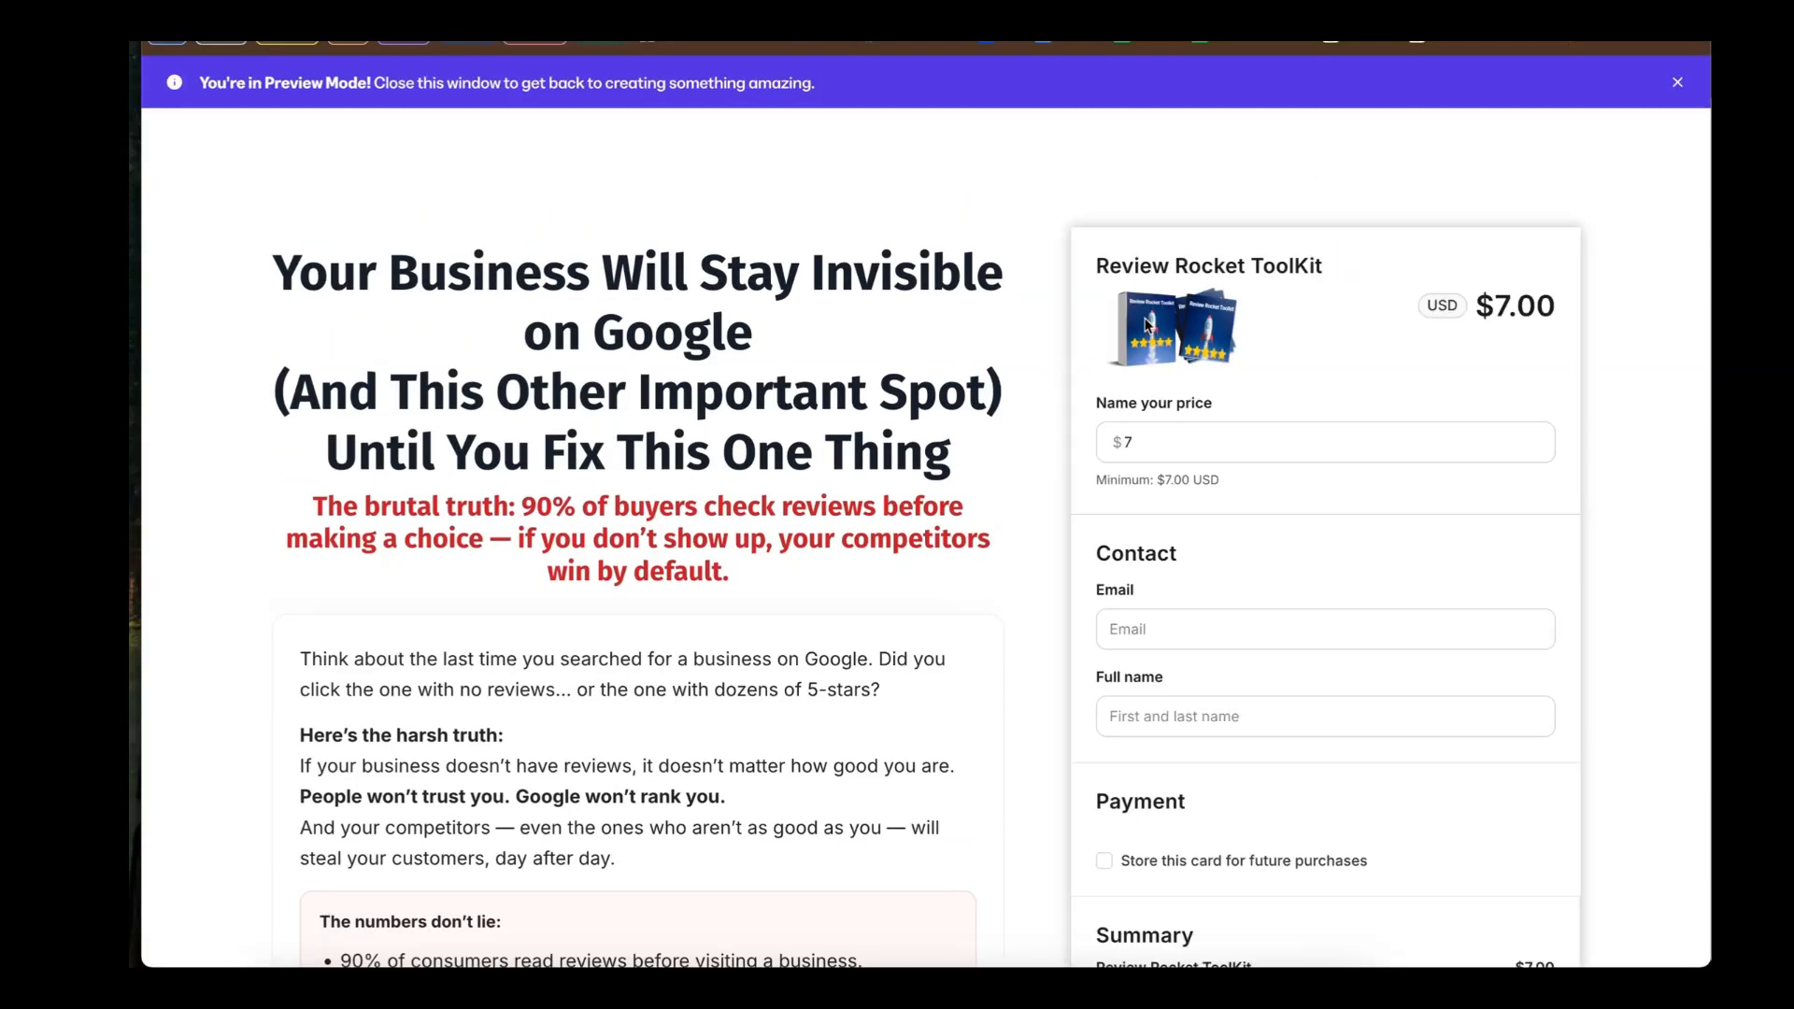
scroll(1261, 537, down, 3)
scroll(1261, 537, up, 2)
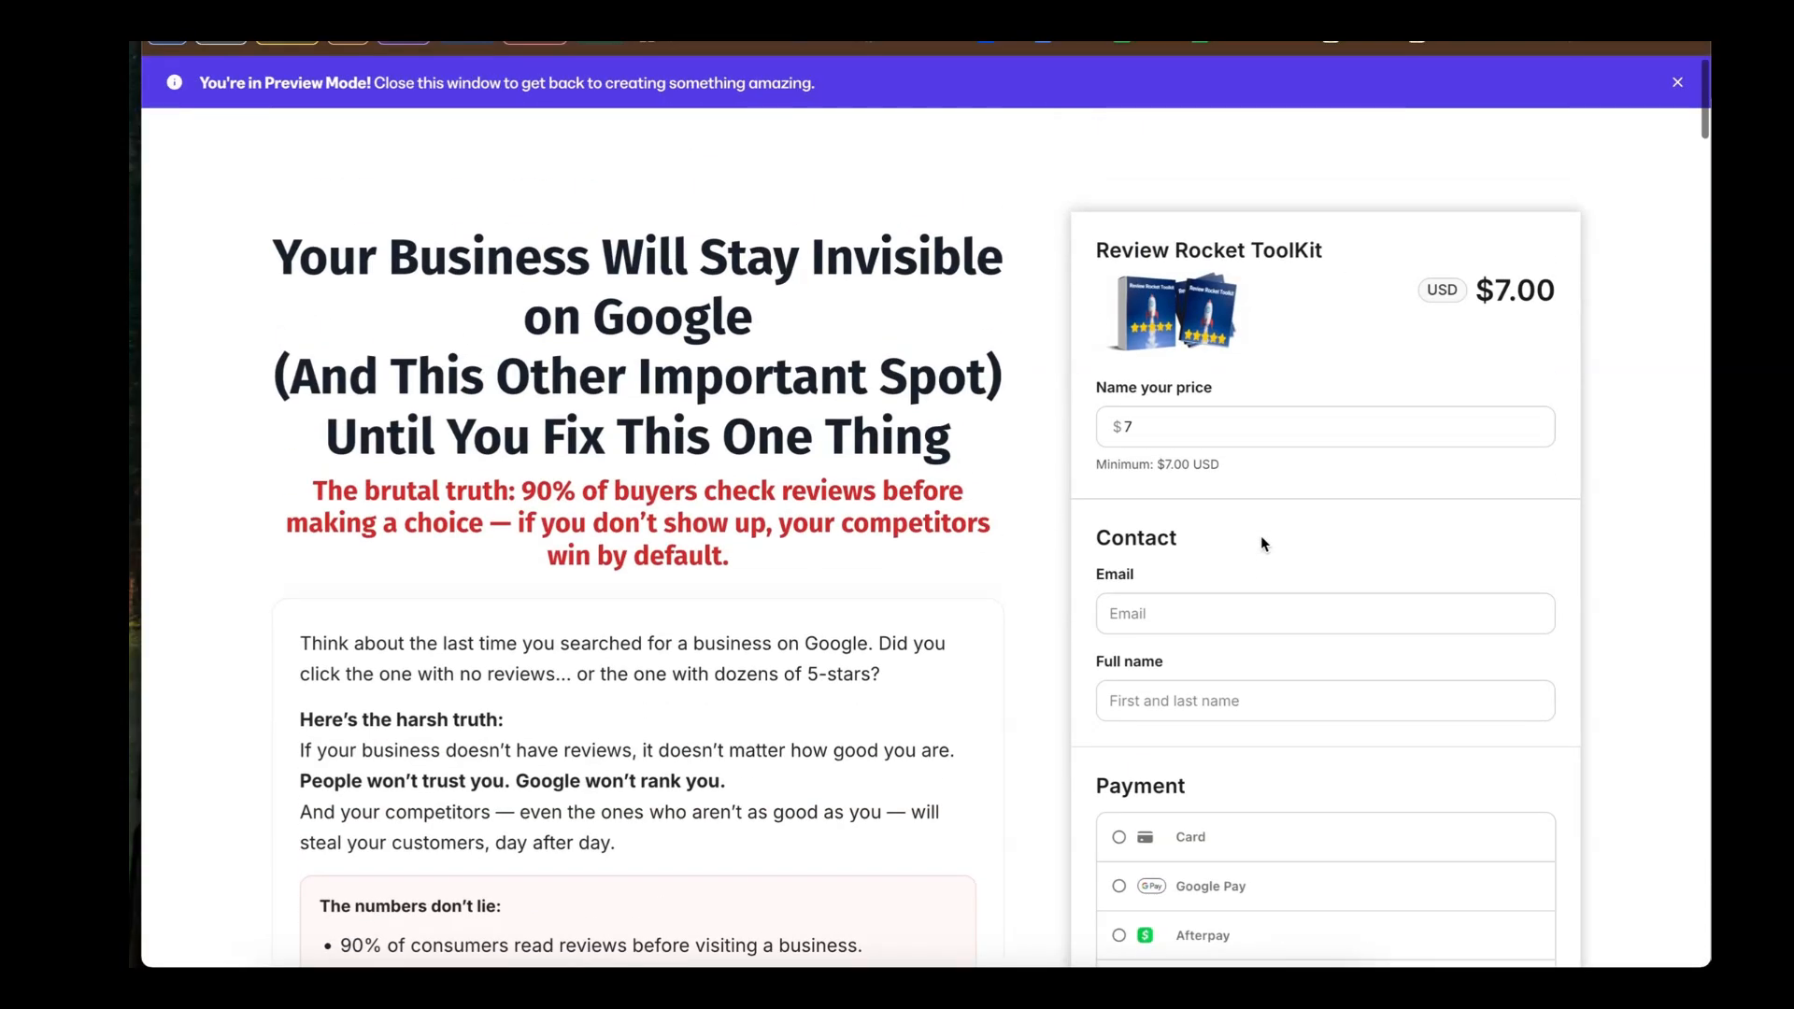
scroll(683, 398, down, 1)
Step: Examine the previewed sections from "Here Are The Facts" through the Special Bonus to "Here's What to Do Next"
scroll(683, 398, down, 20)
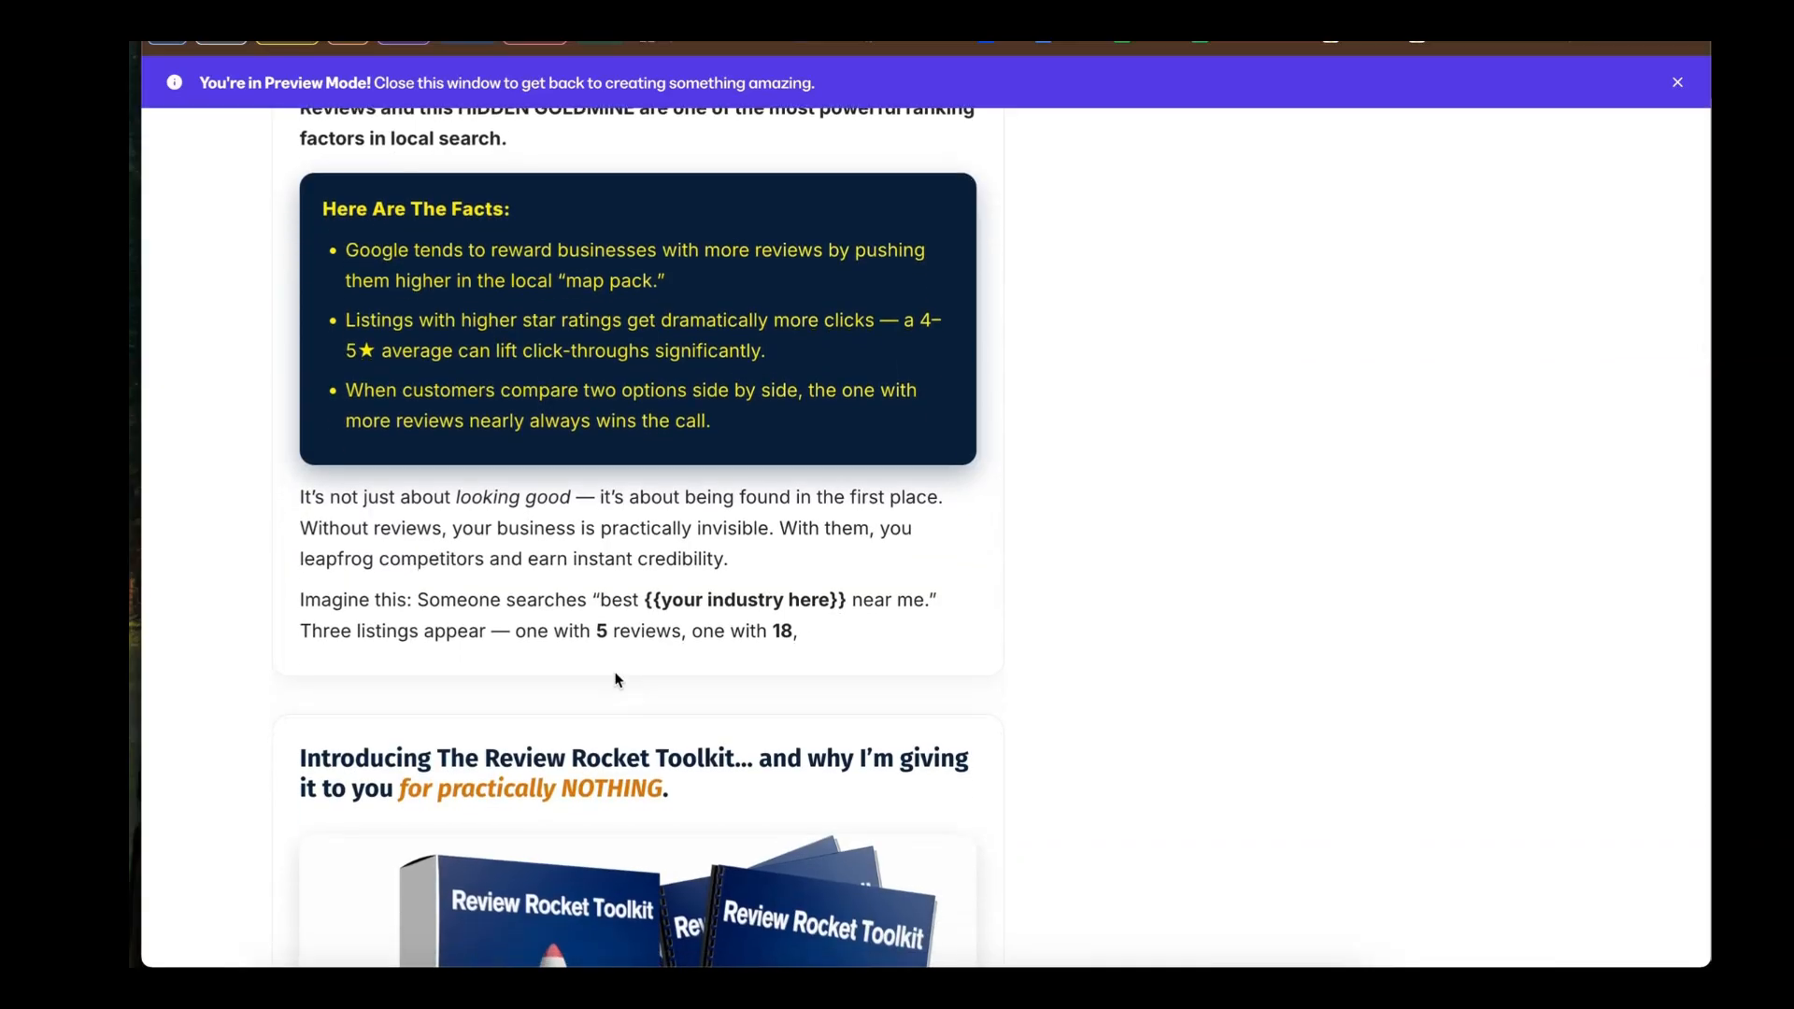
scroll(615, 679, down, 12)
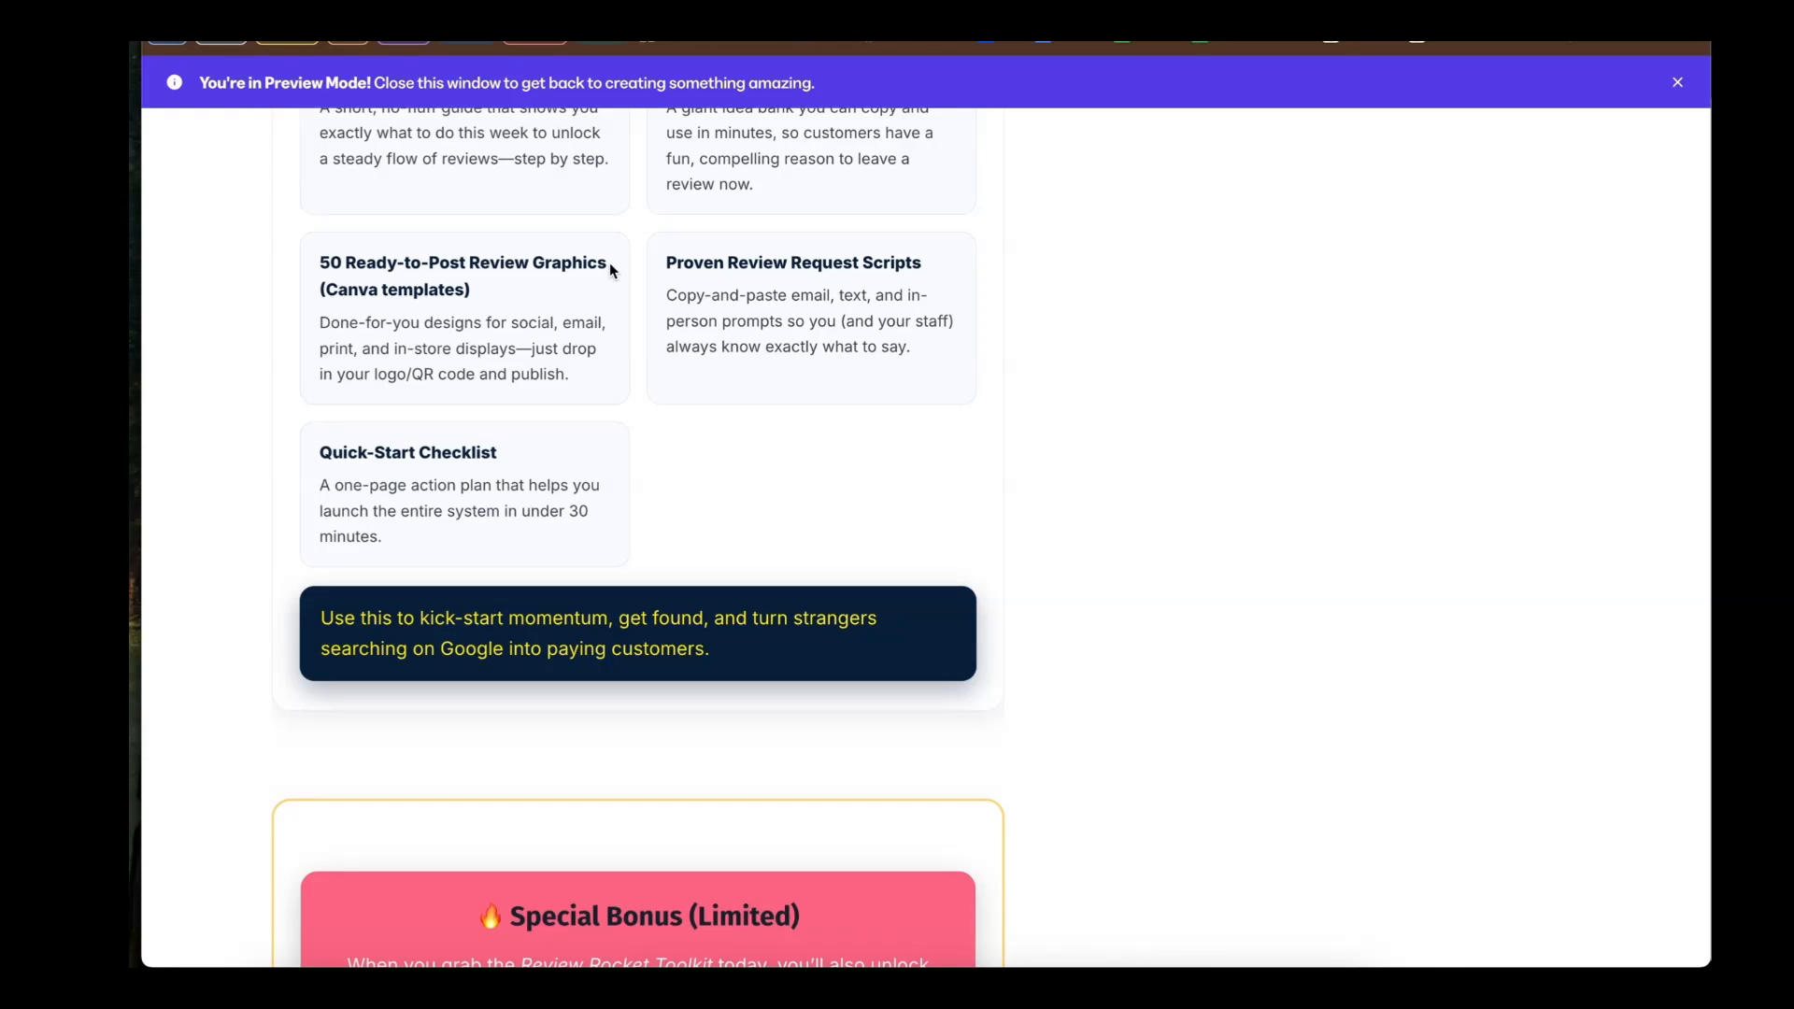
scroll(612, 270, down, 1)
scroll(610, 270, down, 10)
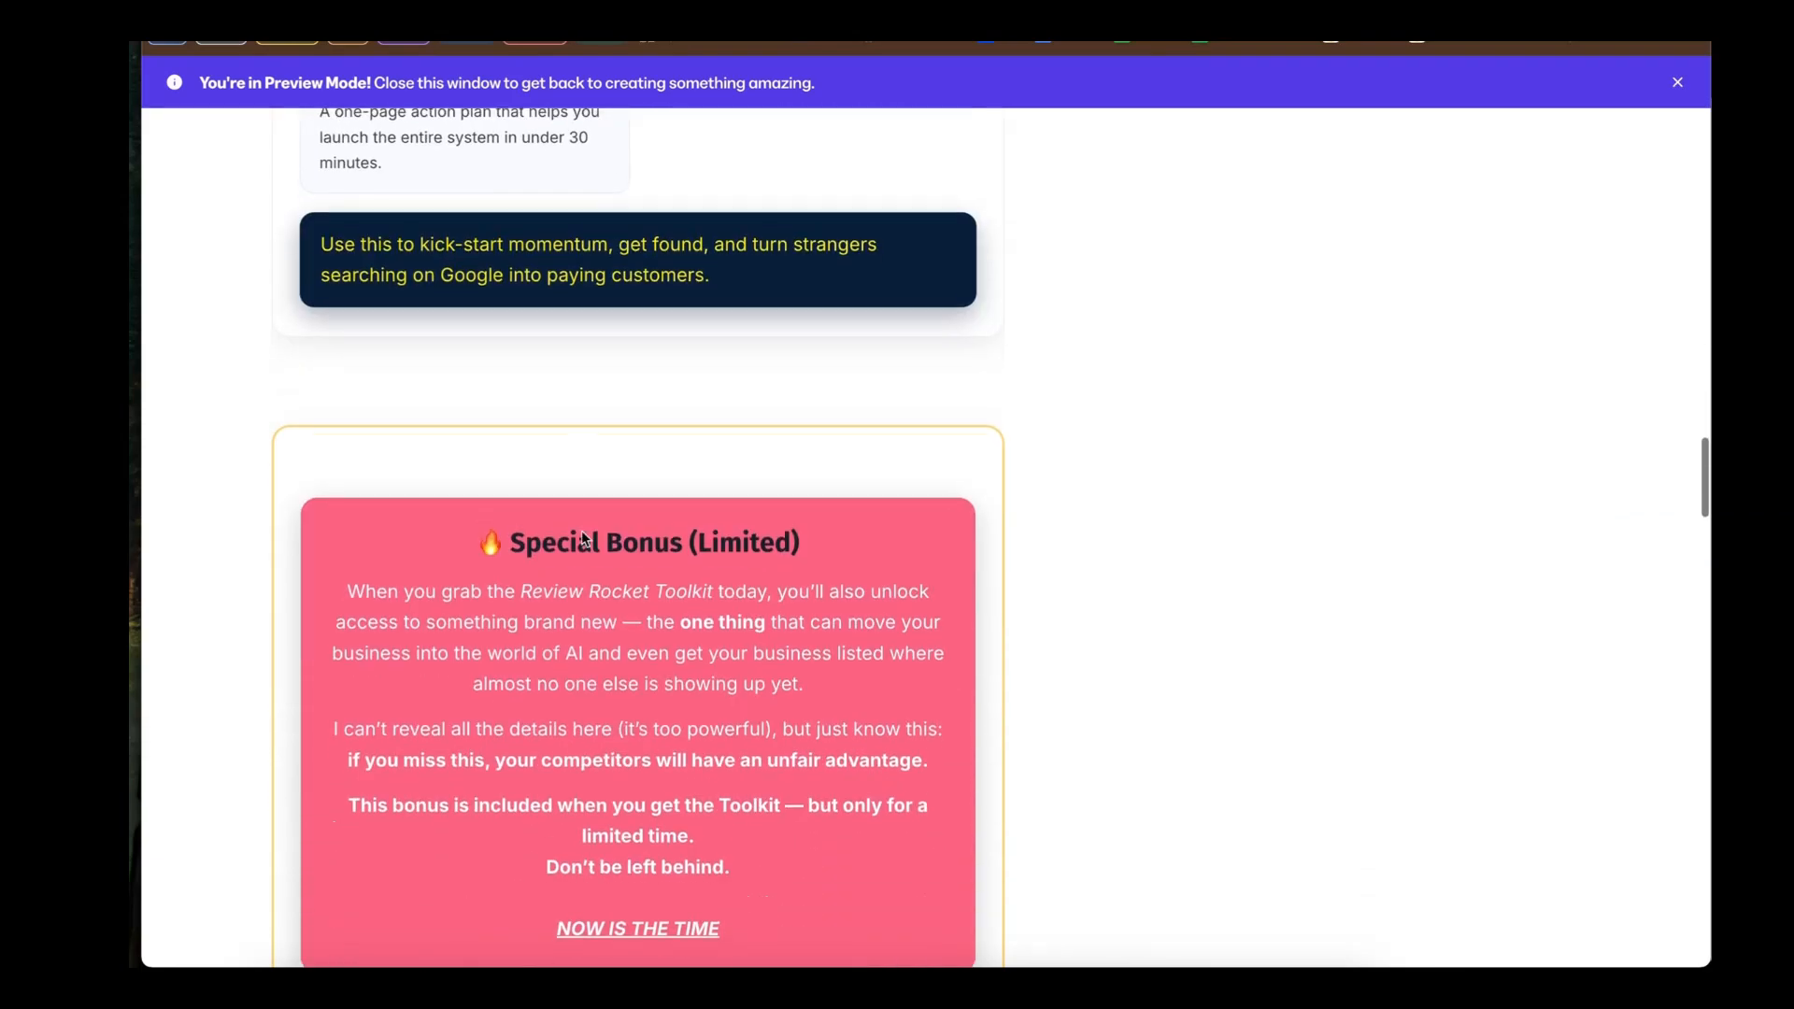
scroll(580, 536, down, 2)
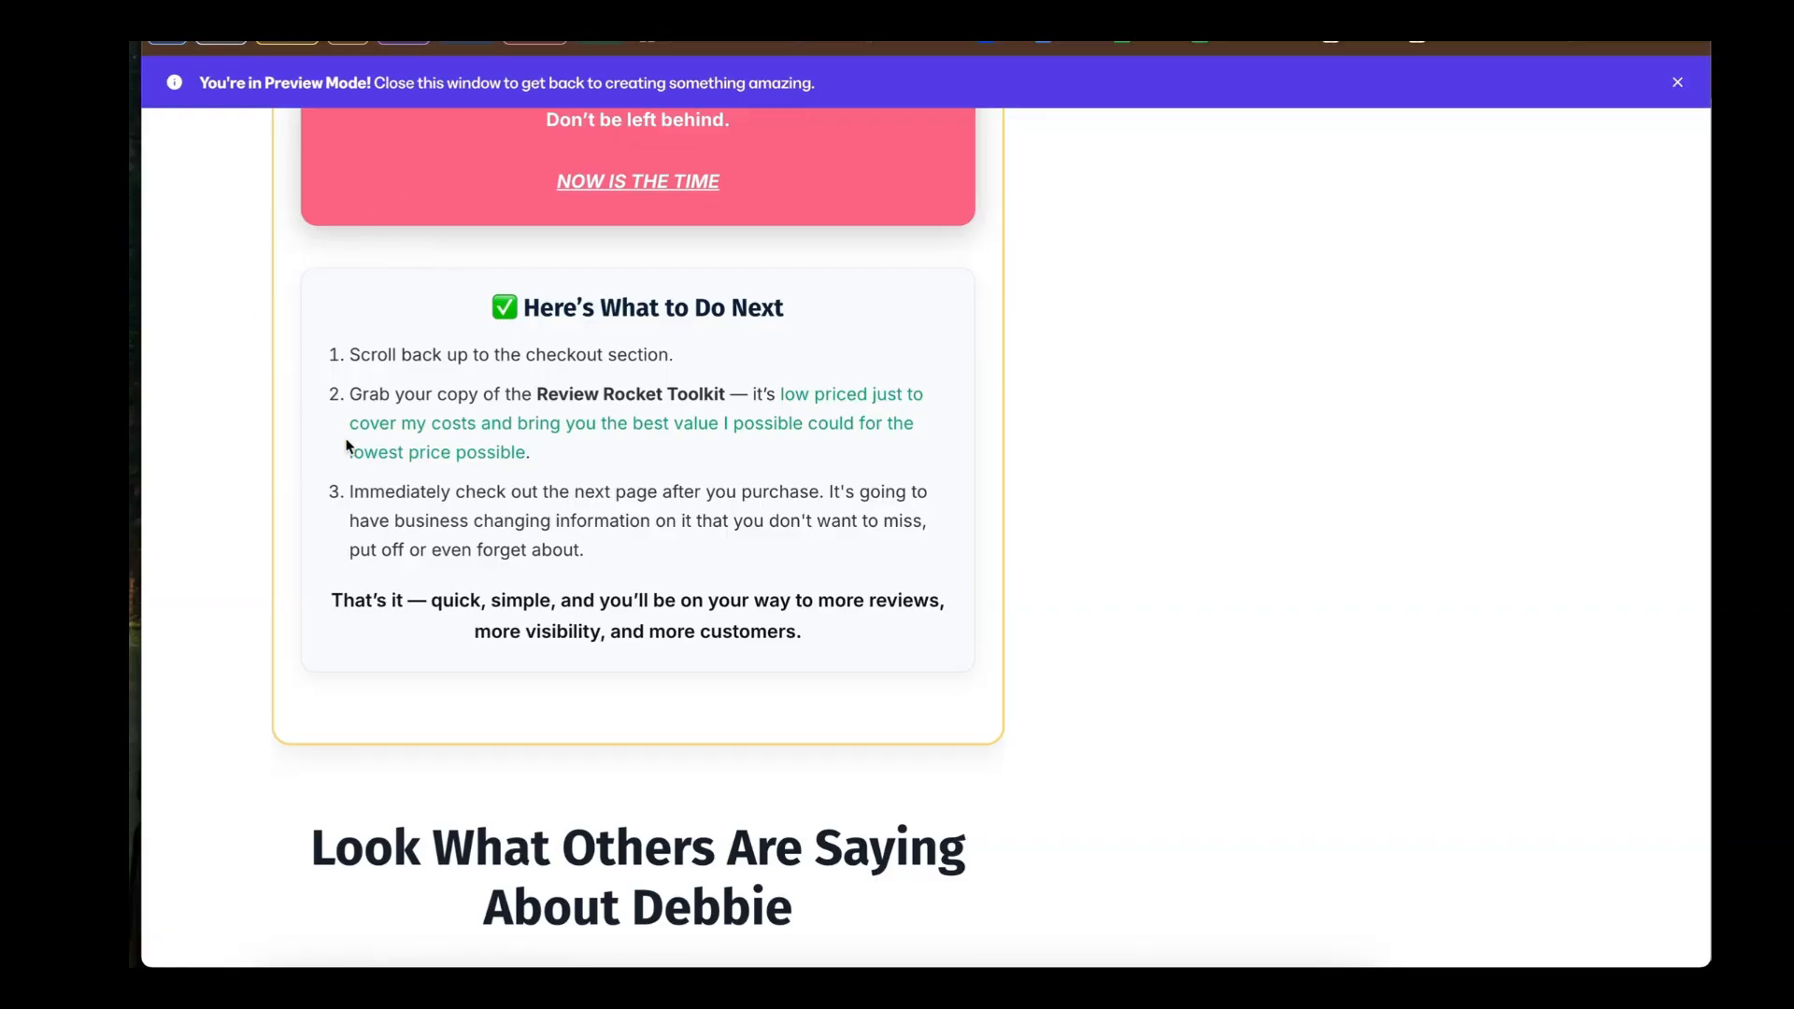
scroll(347, 446, up, 1)
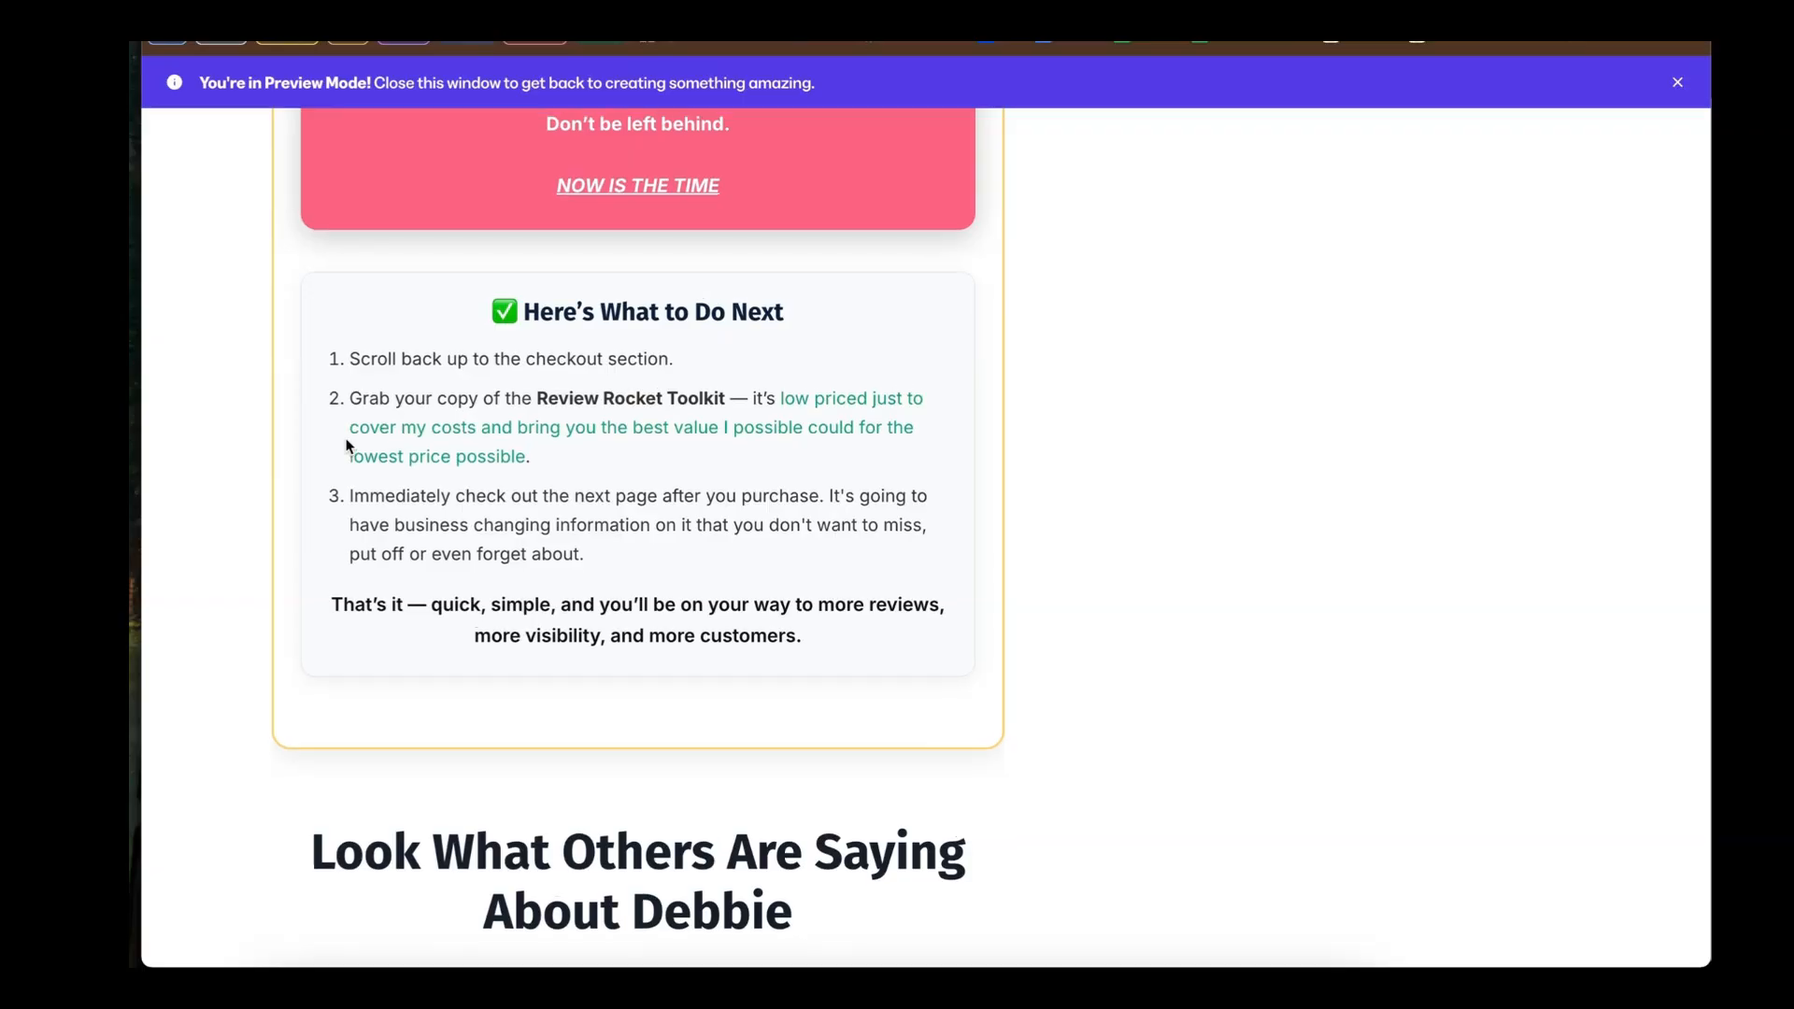
scroll(468, 437, down, 1)
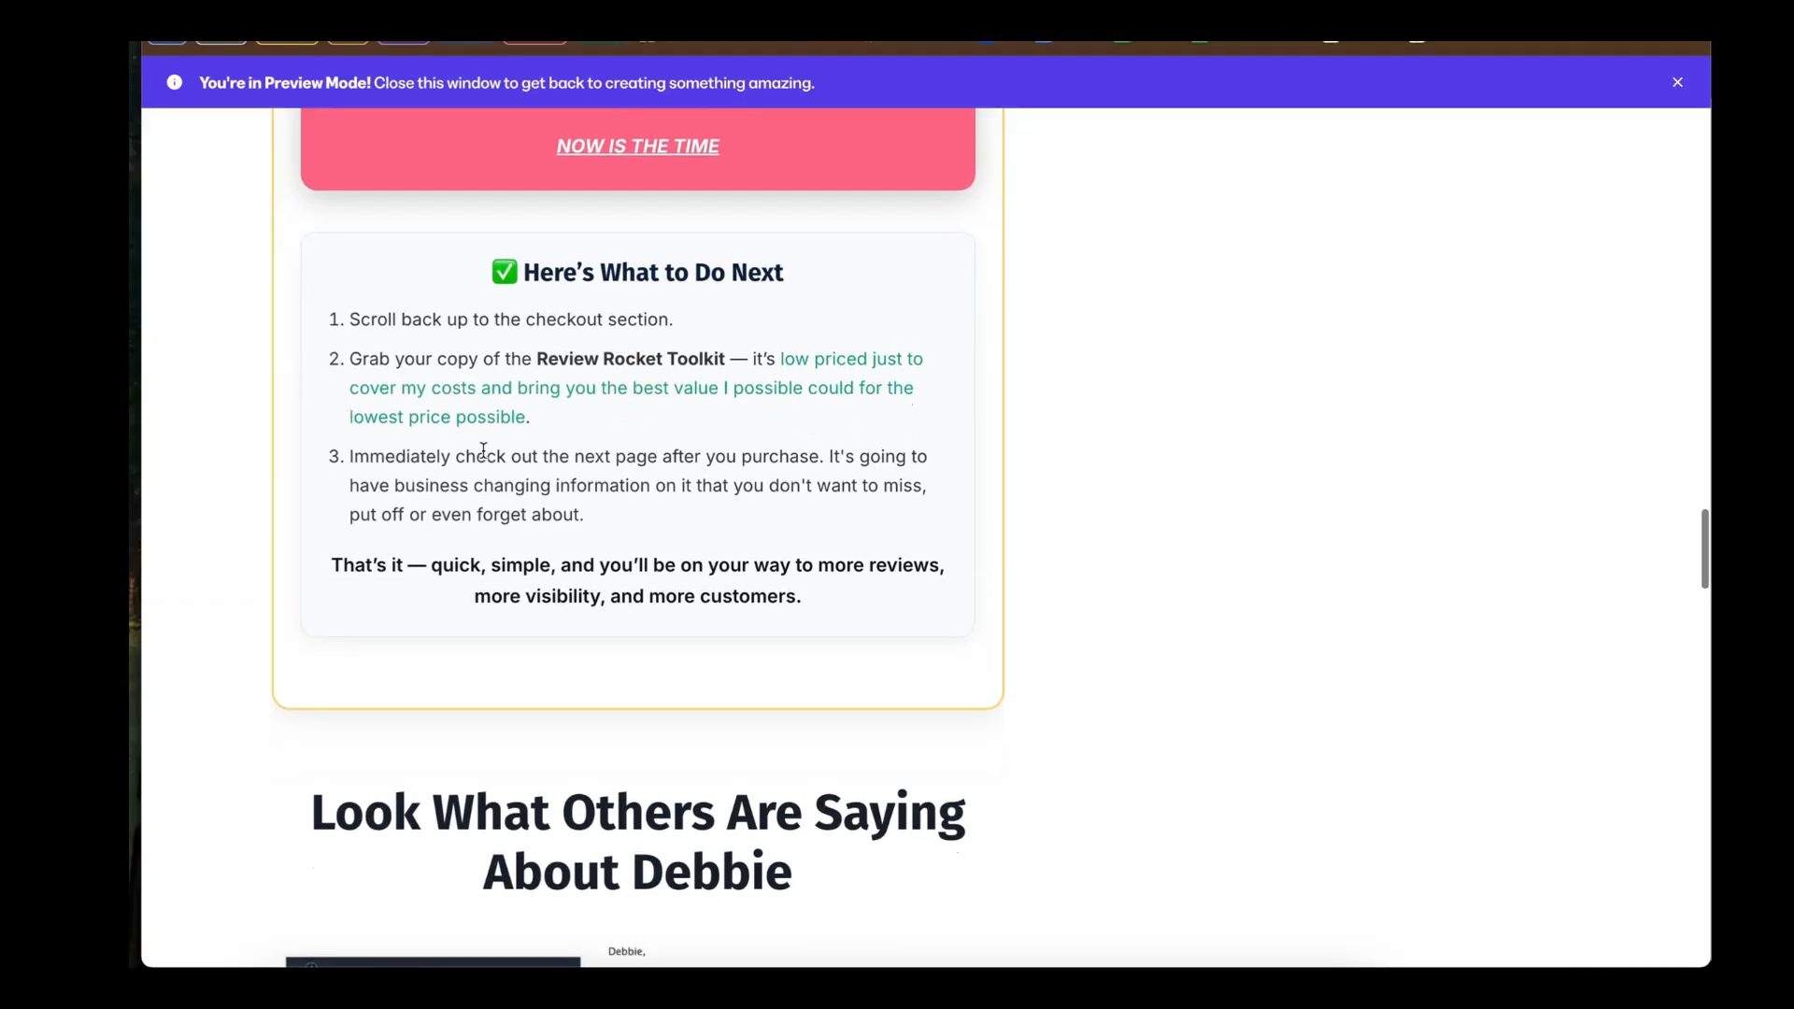
scroll(486, 456, up, 5)
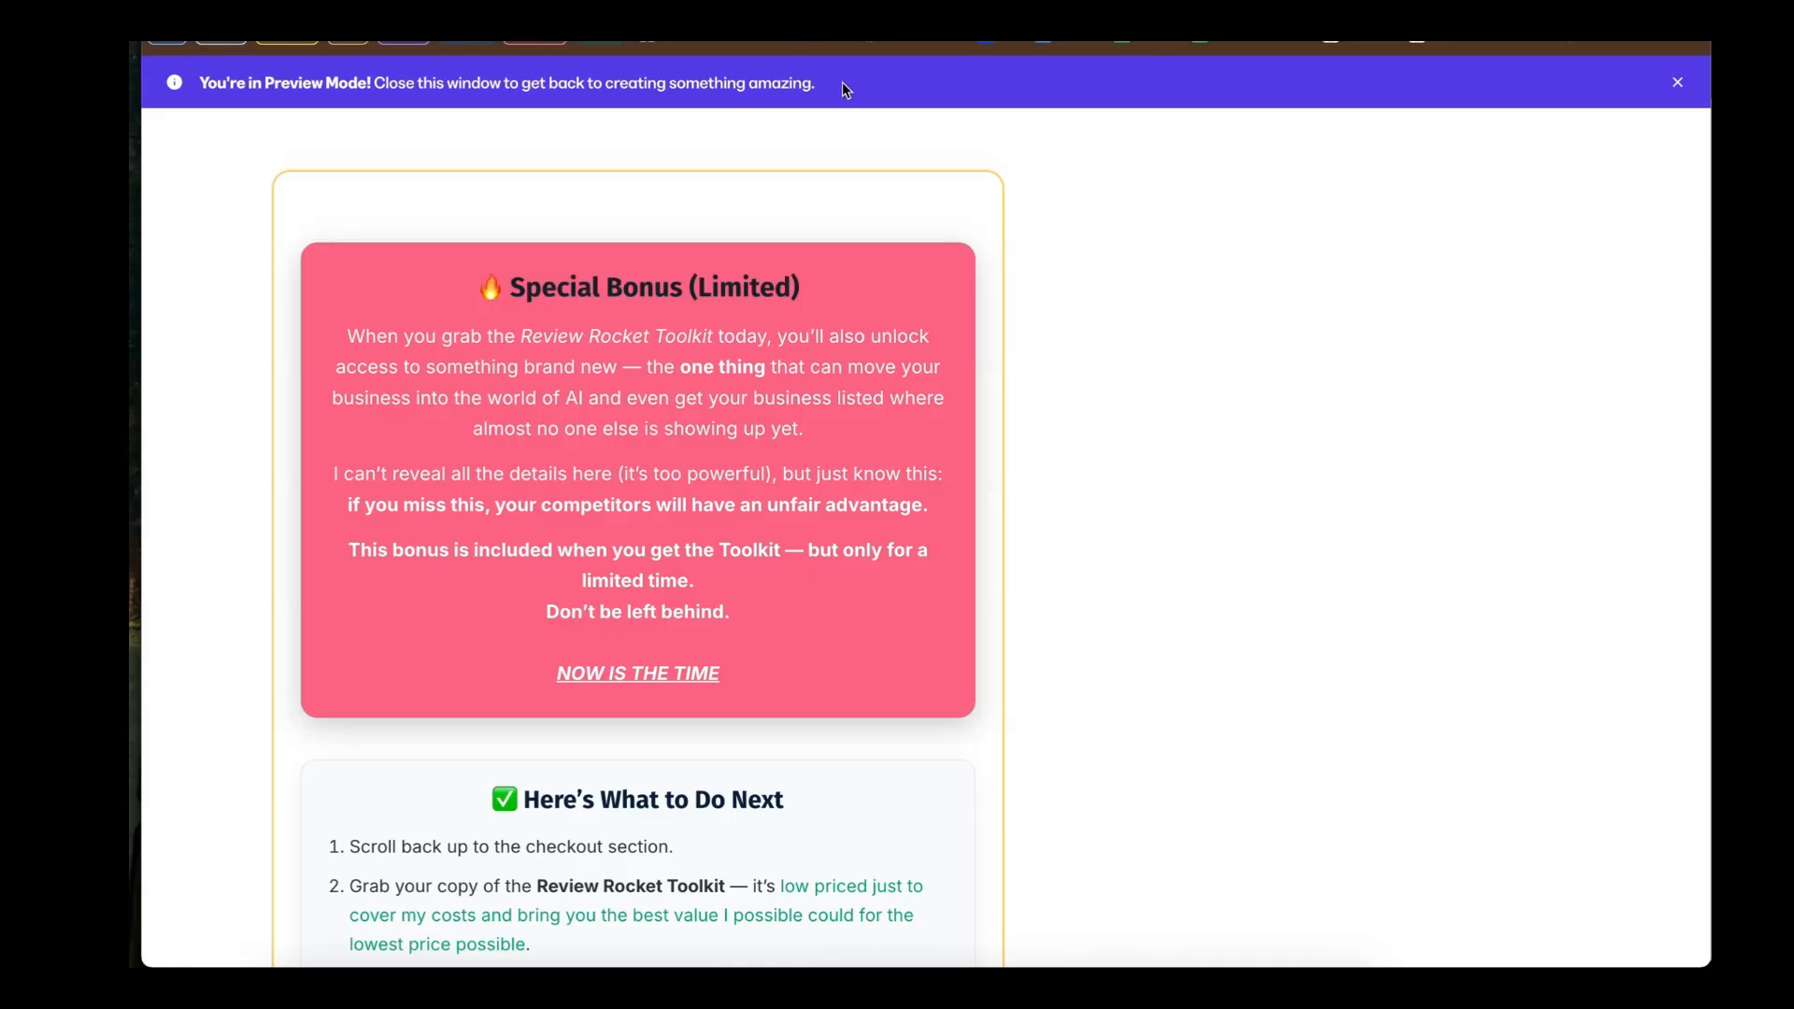
Step: Return to the page editor and open the HTML source code of the 8-column text block
click(523, 41)
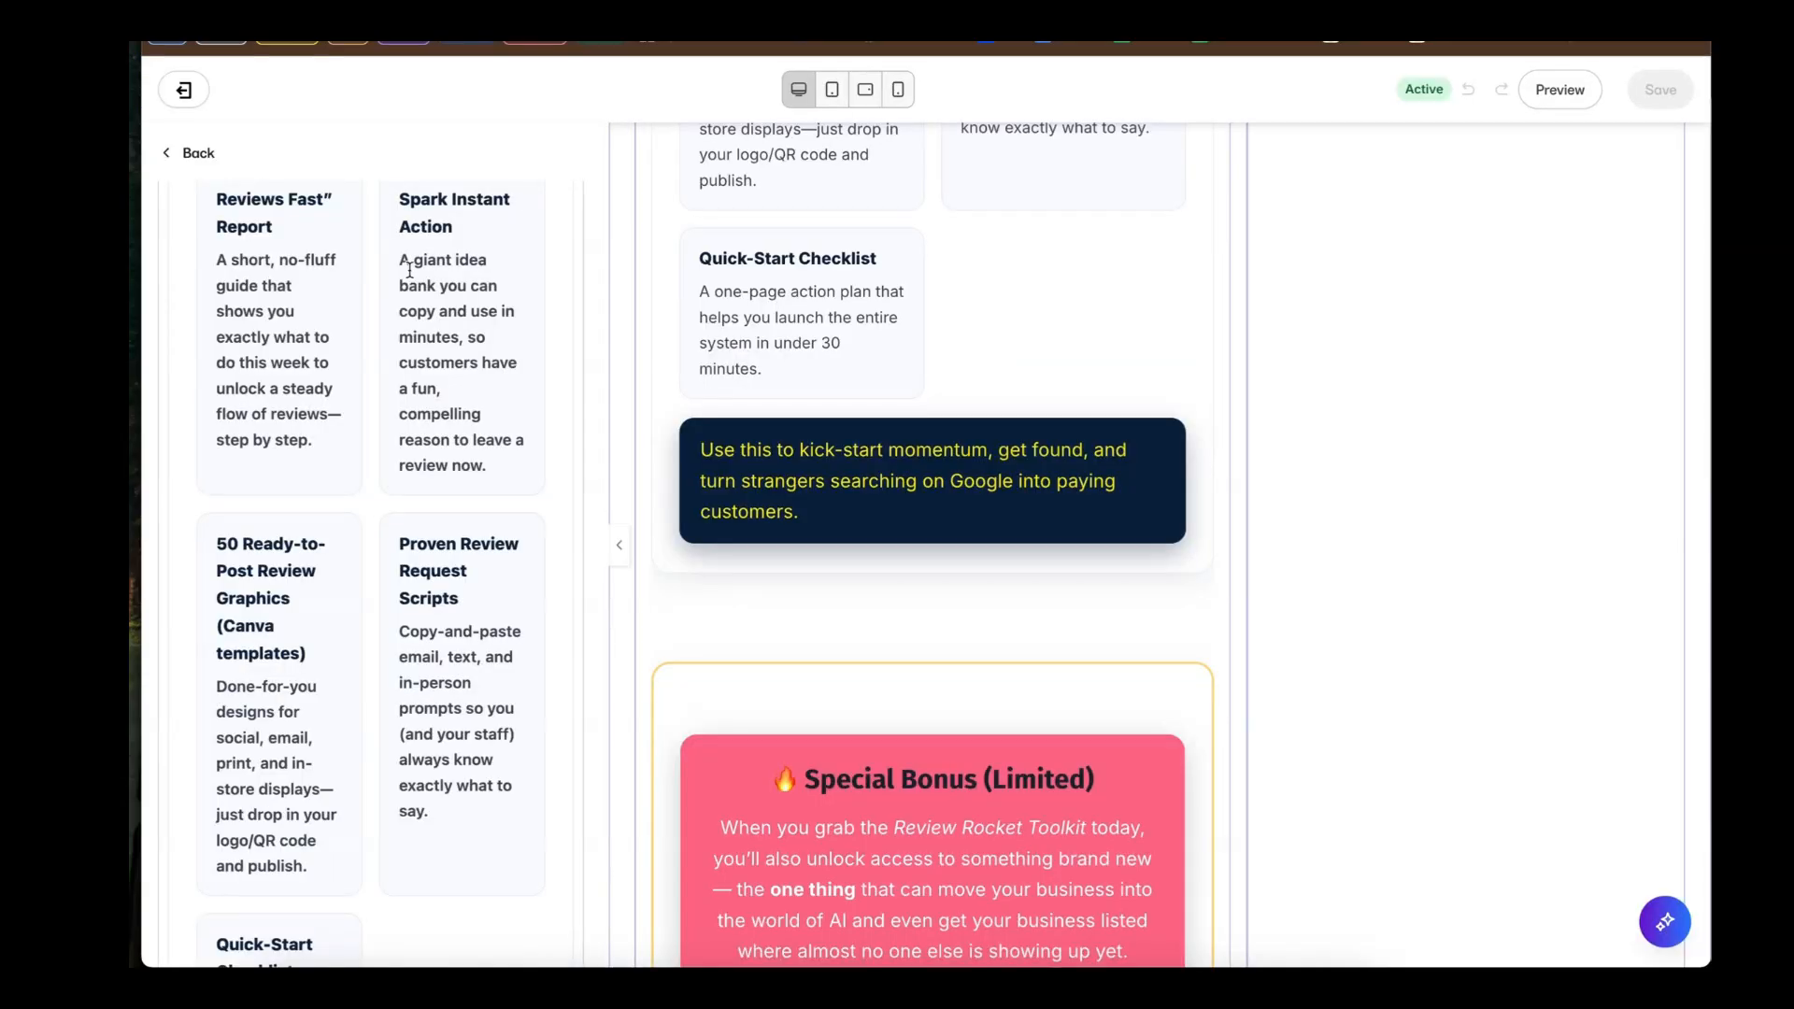
scroll(311, 211, up, 20)
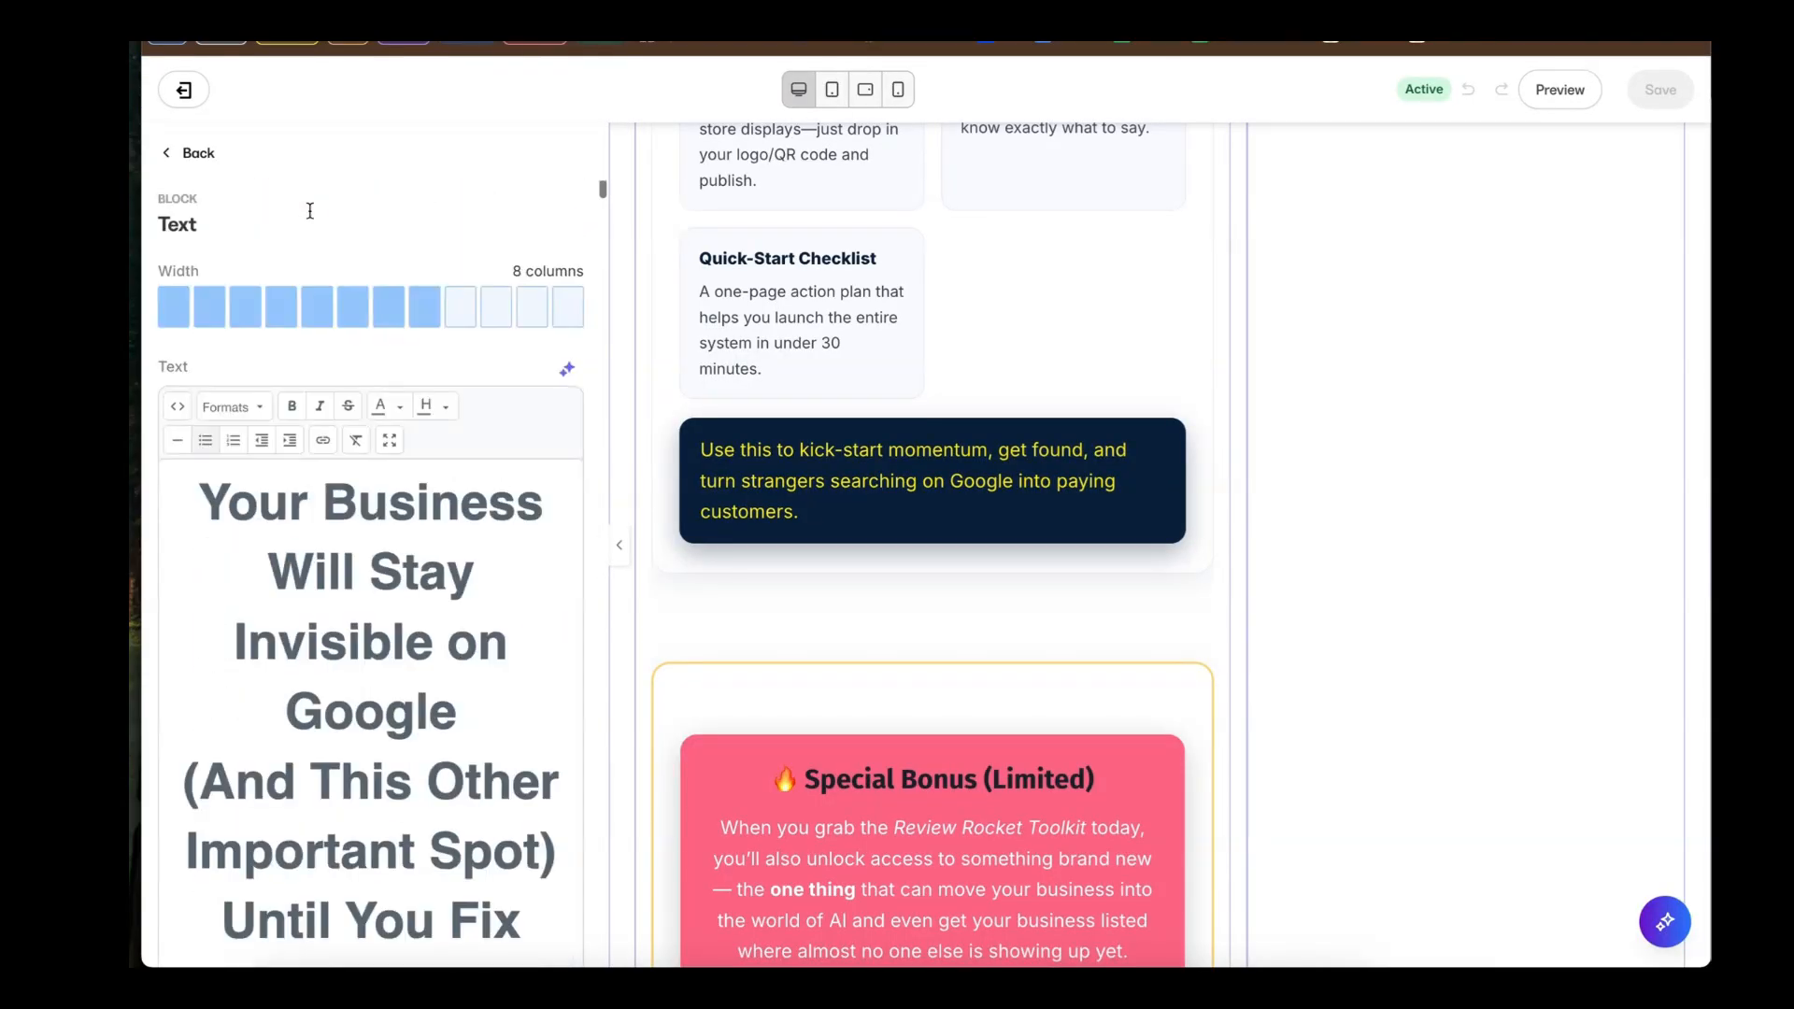
click(178, 407)
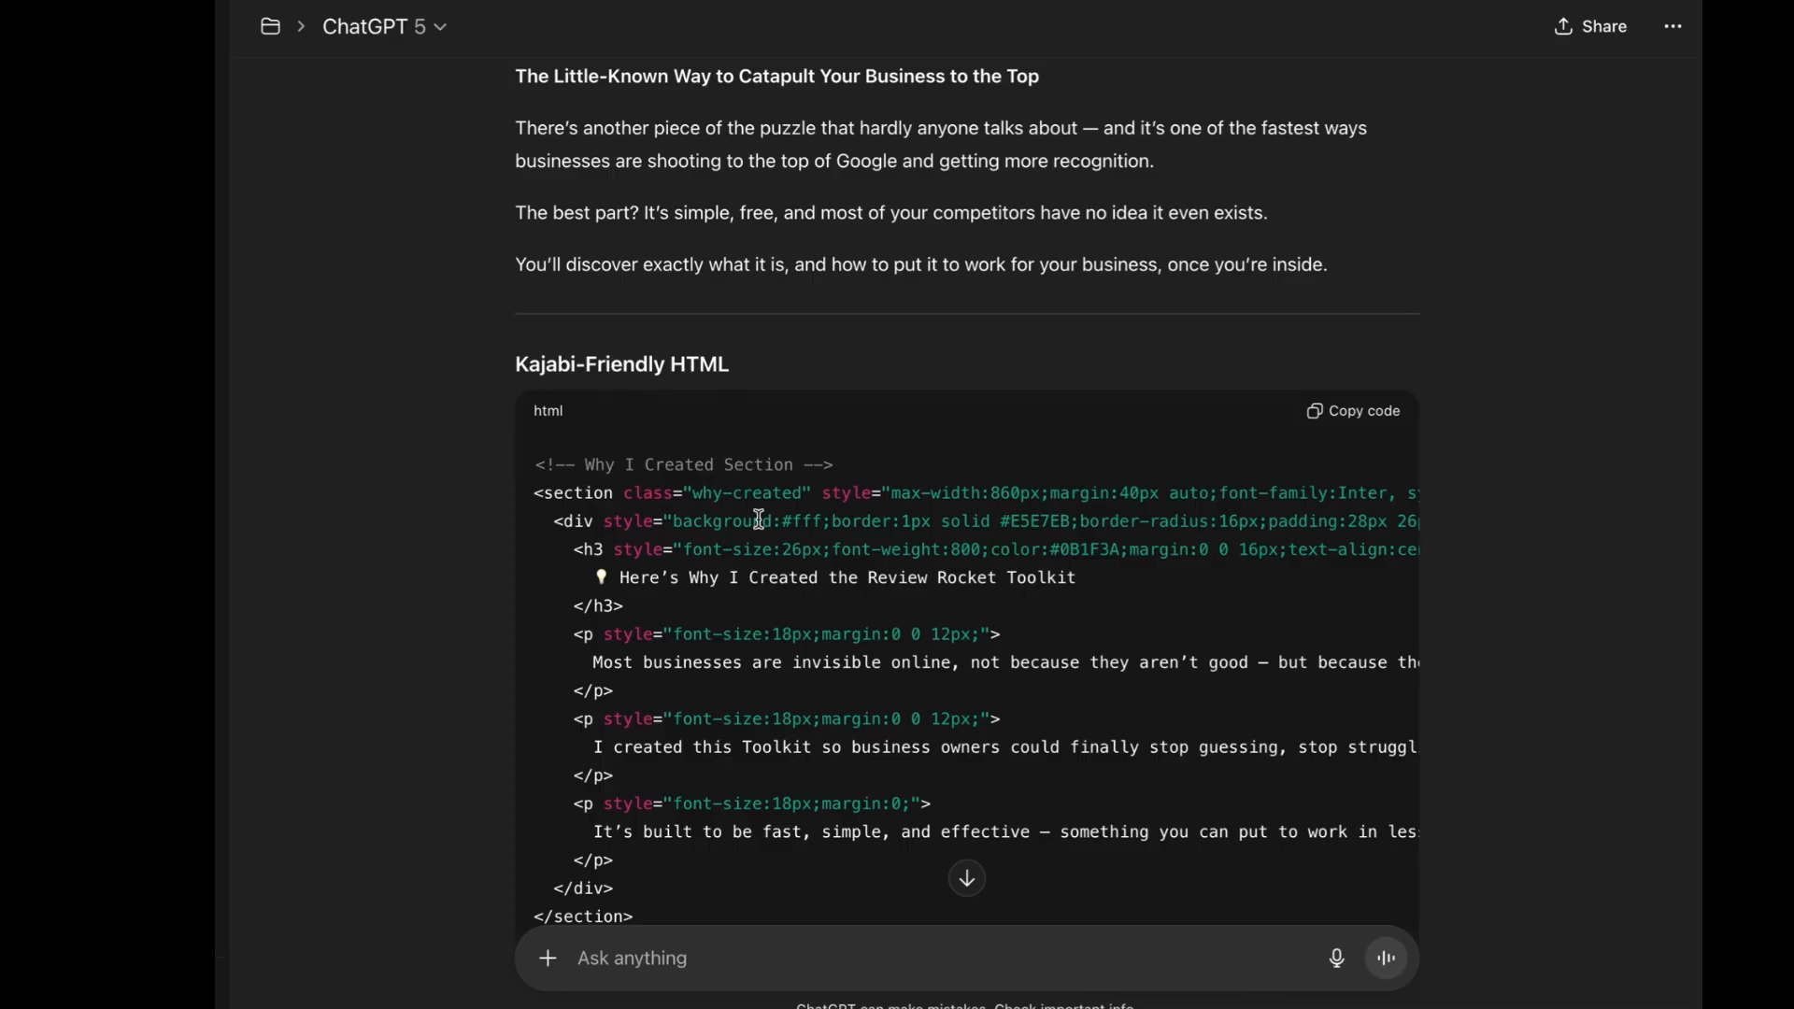
Step: Examine the Kajabi-Friendly HTML in ChatGPT, quoting part of its "Little-Known Way Section" comment, and close the text block's source code
scroll(758, 518, down, 5)
drag(556, 500, 791, 503)
click(738, 455)
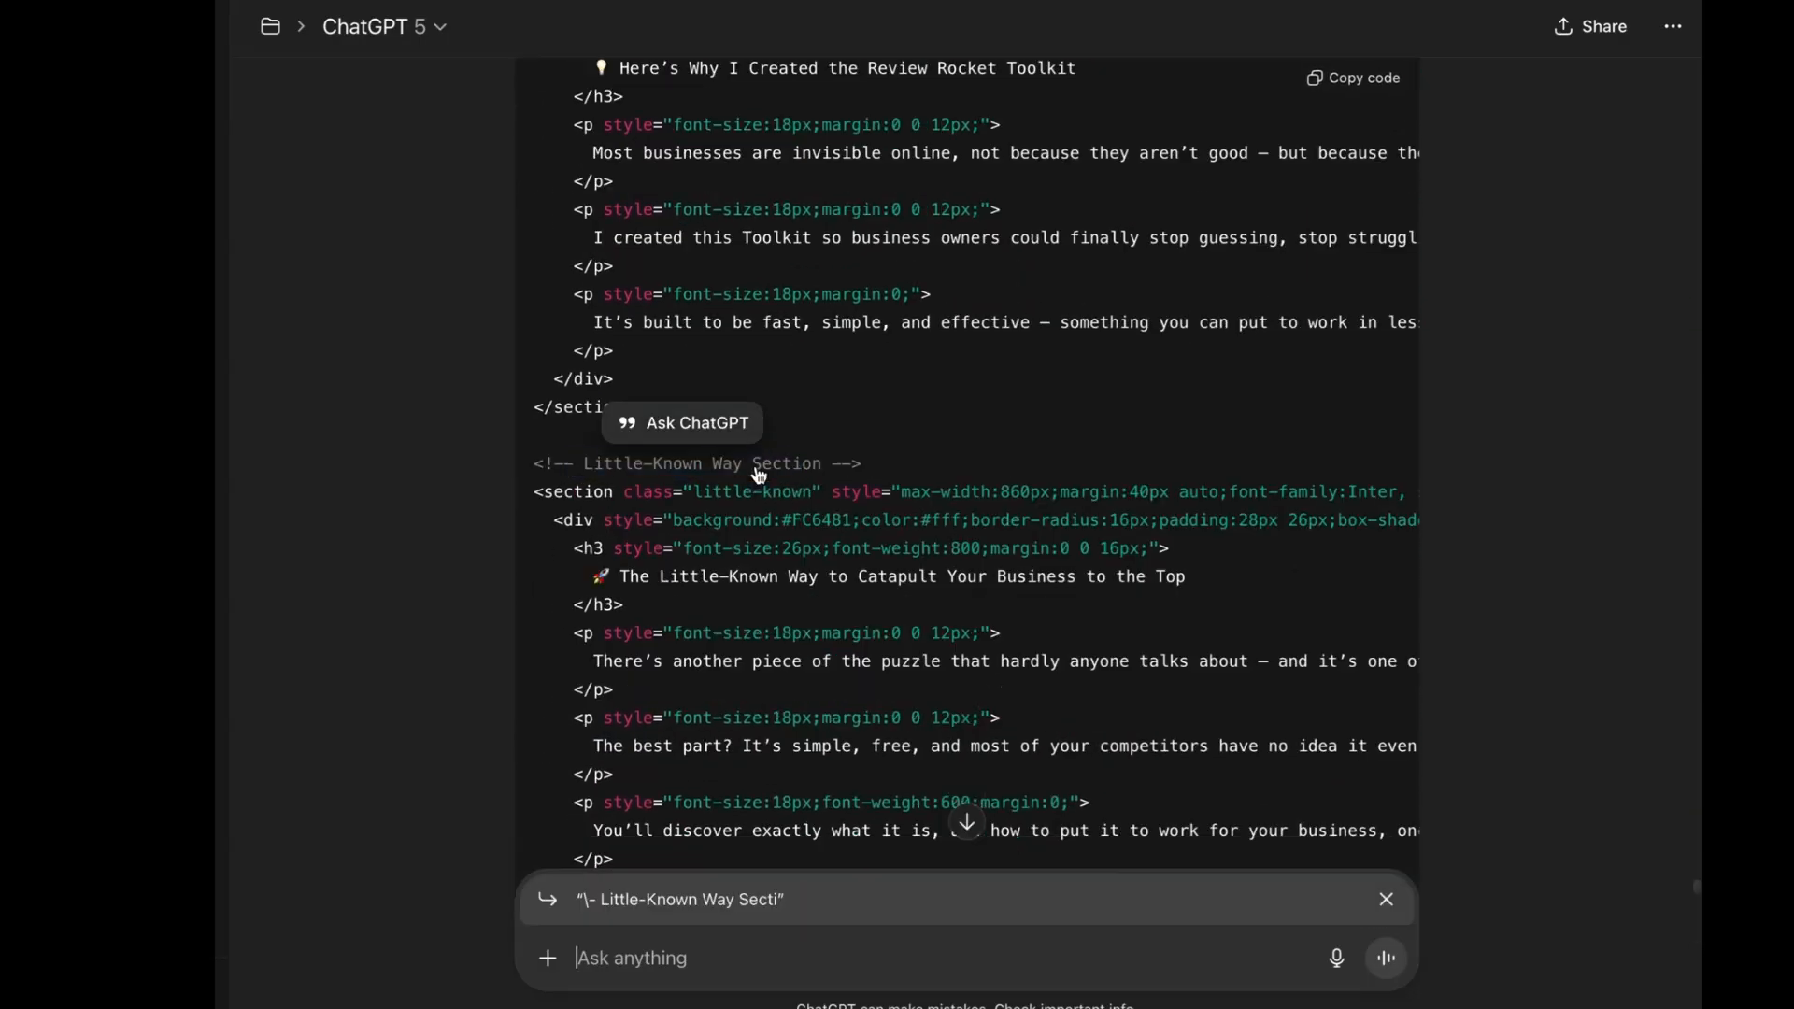
scroll(766, 482, down, 5)
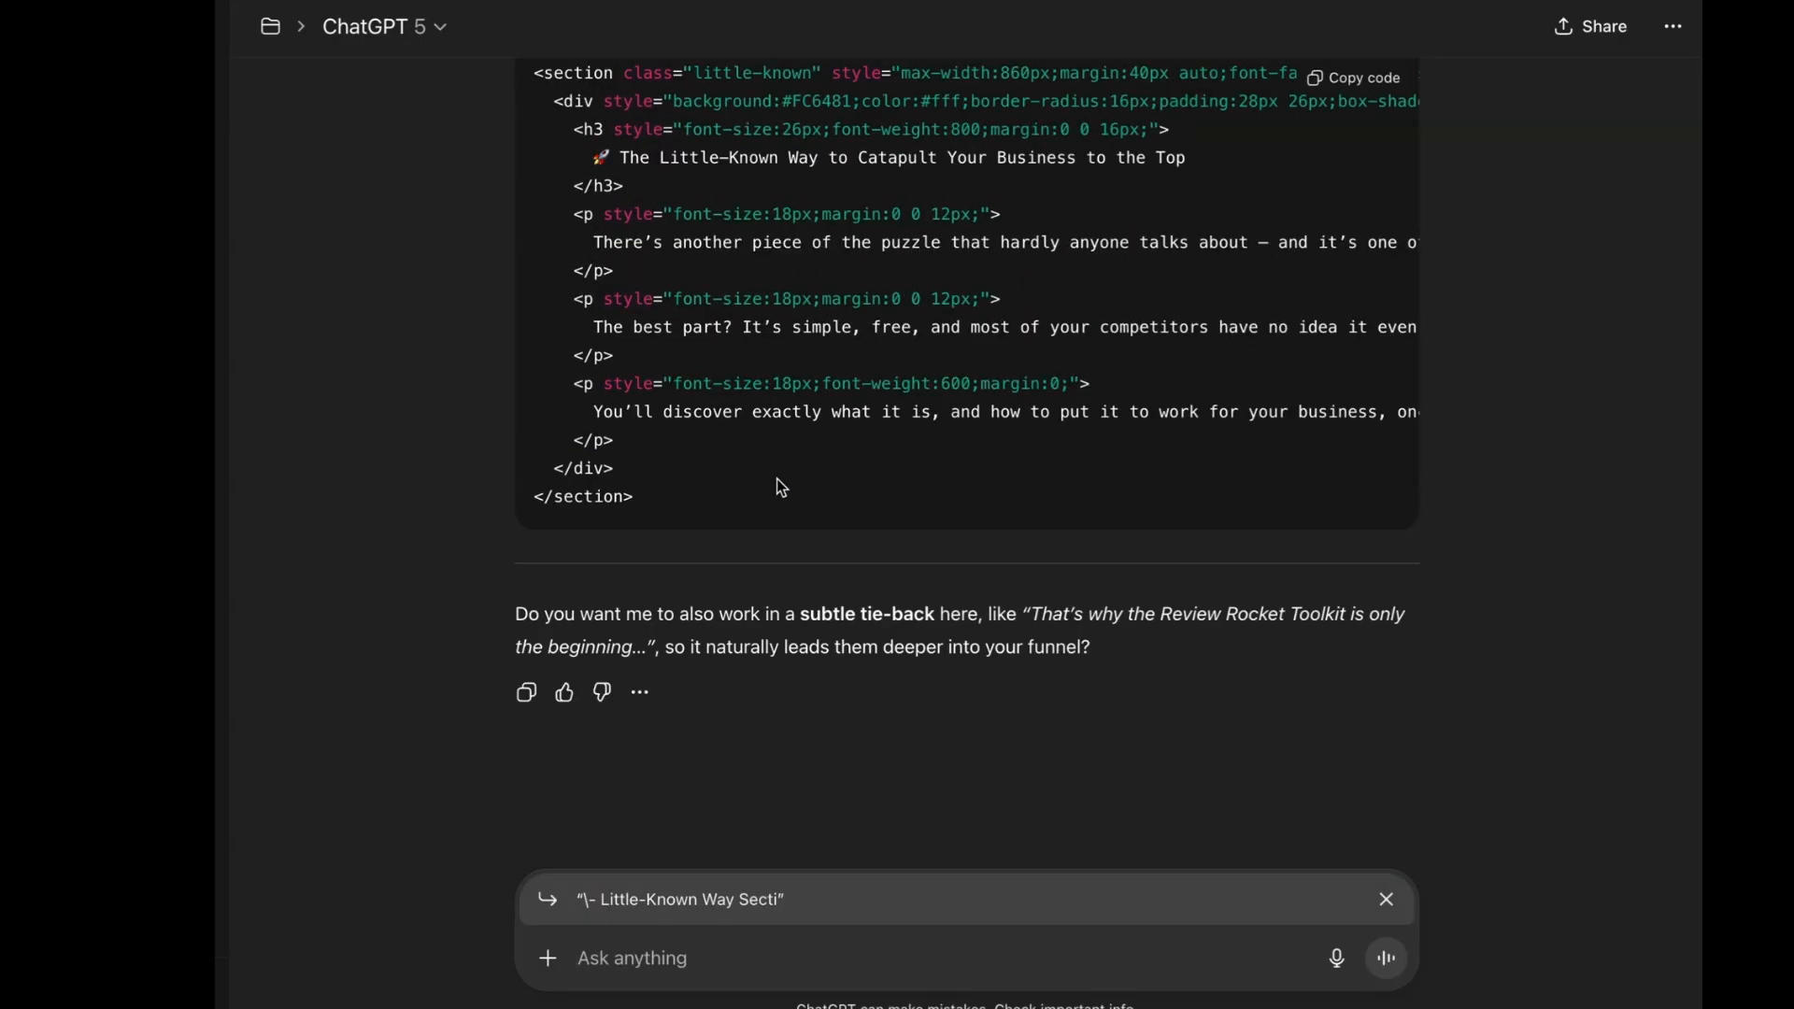
scroll(781, 486, up, 2)
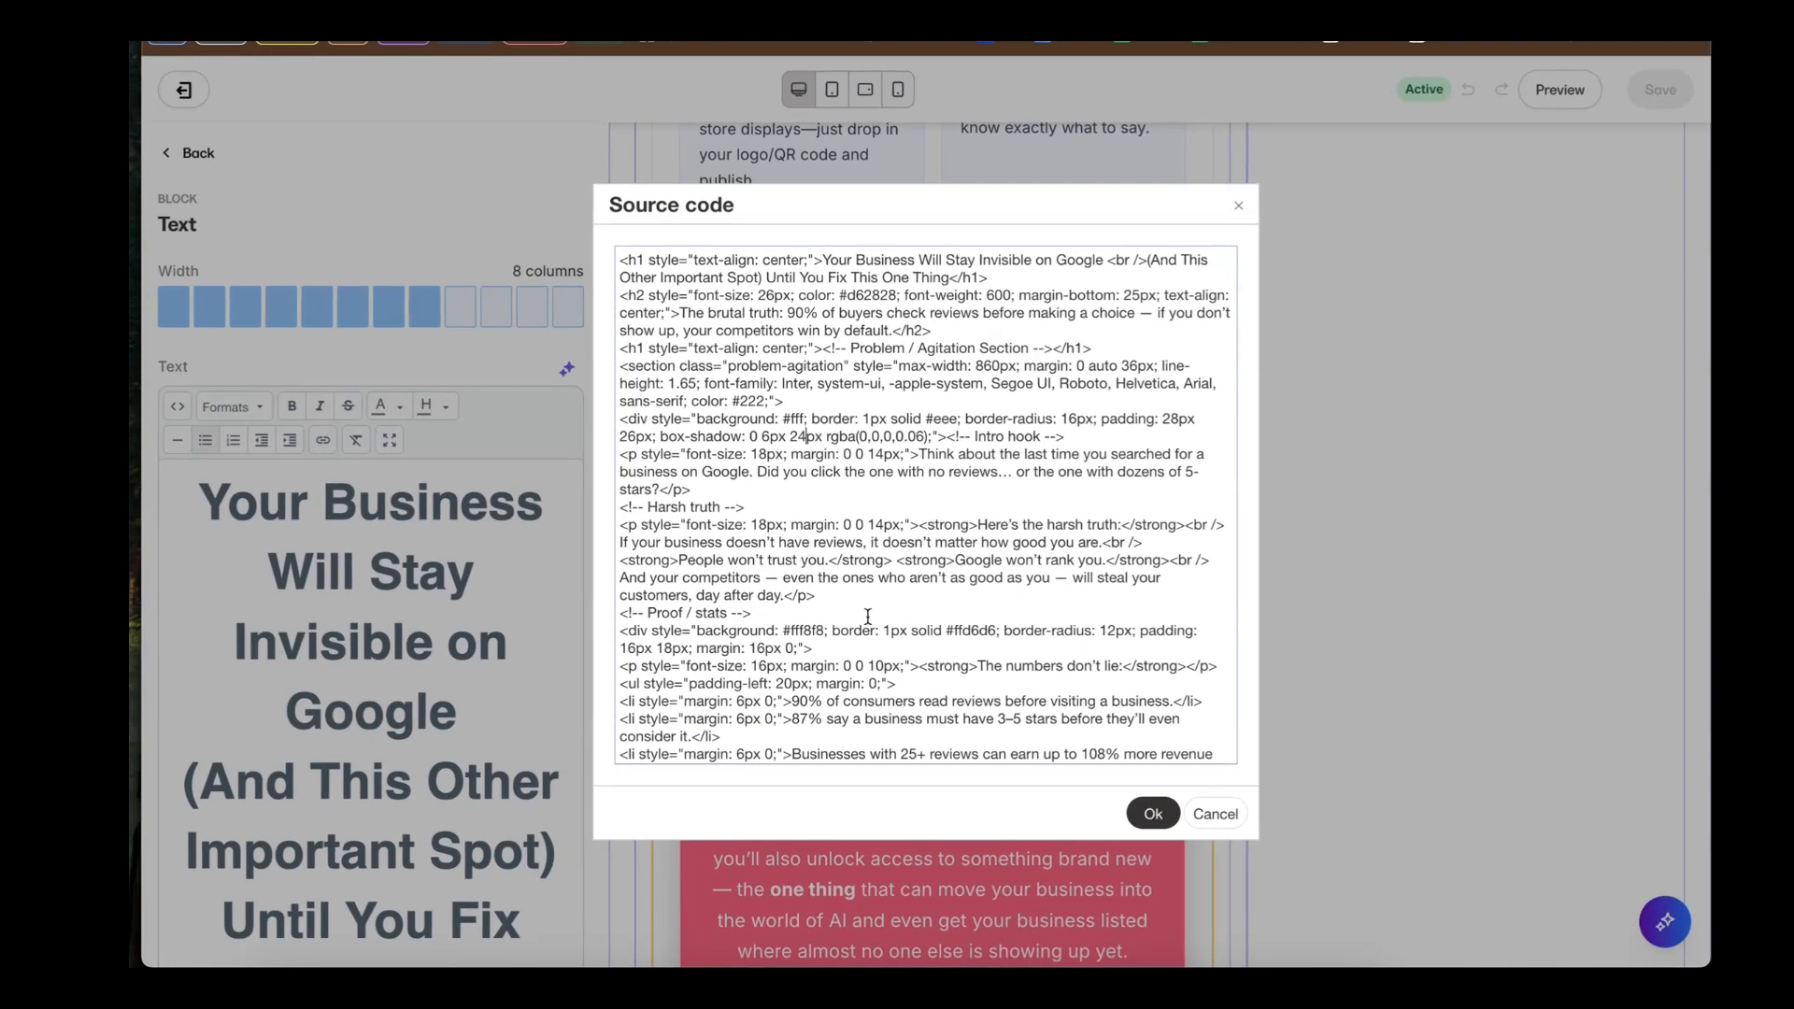
click(1238, 205)
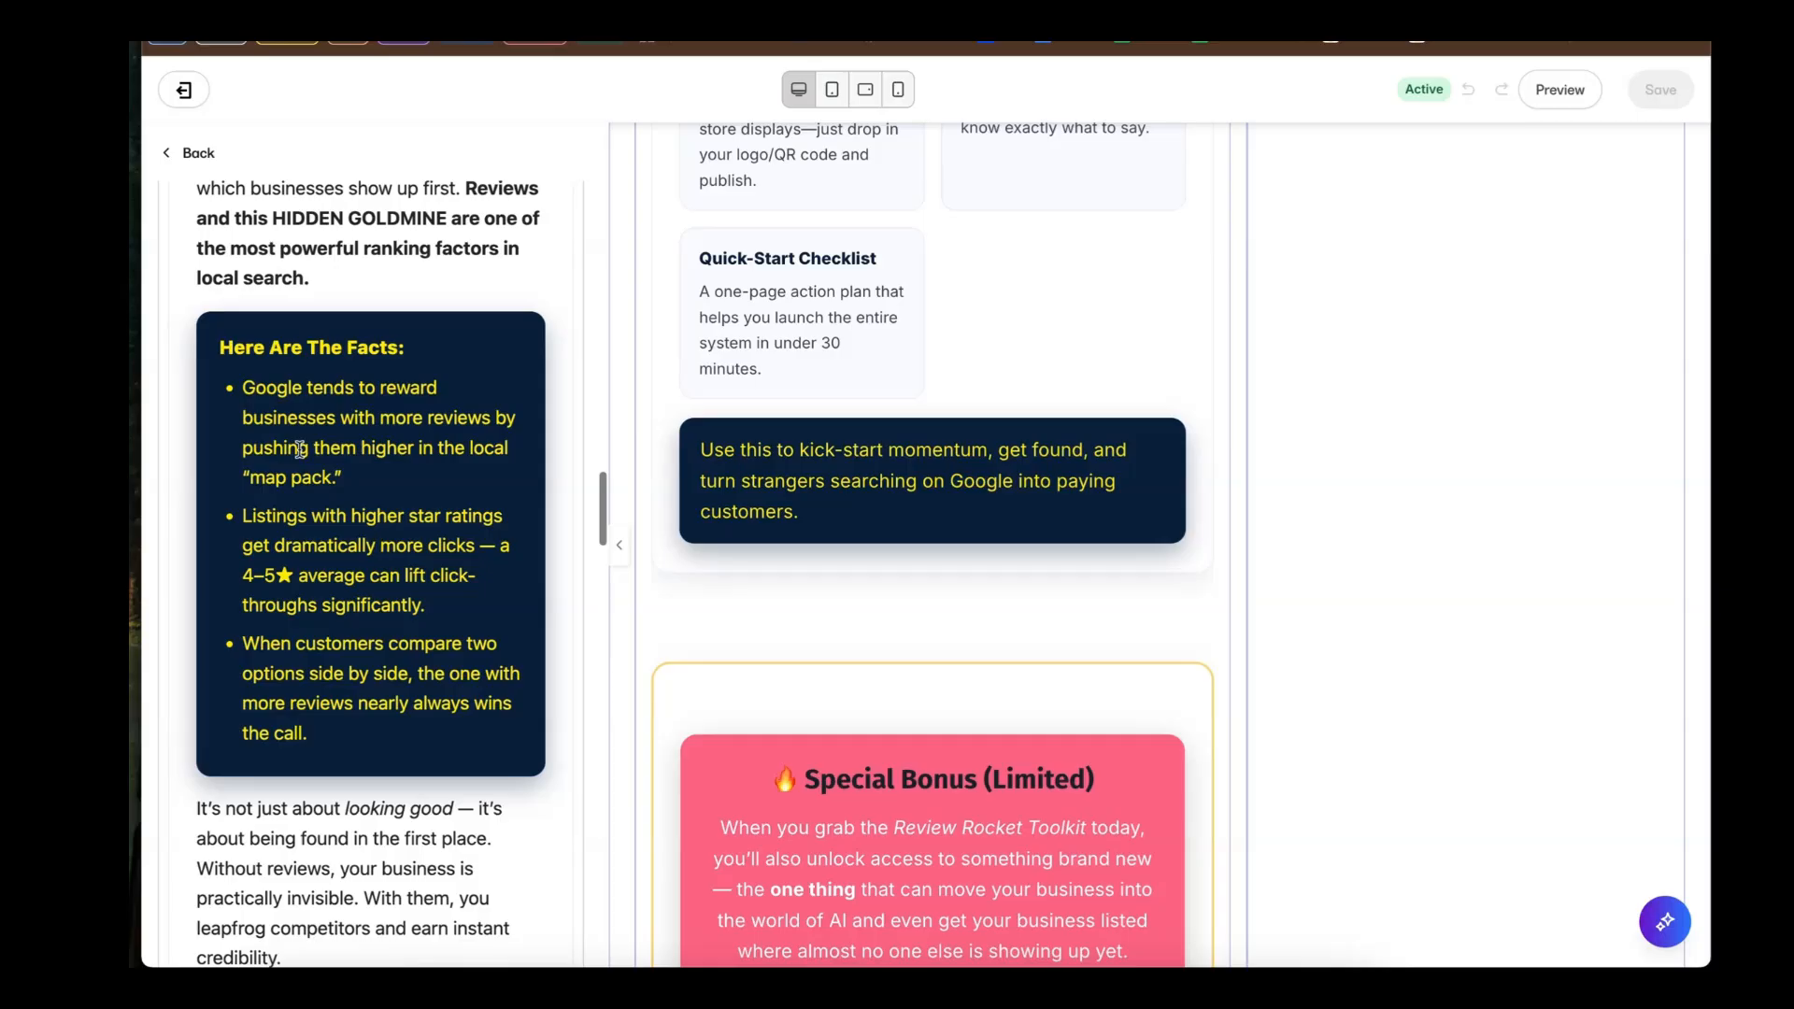
Step: Look back over the text block from "Here Are The Facts" to its opening headline and return to the Checkout section settings
scroll(336, 394, up, 2)
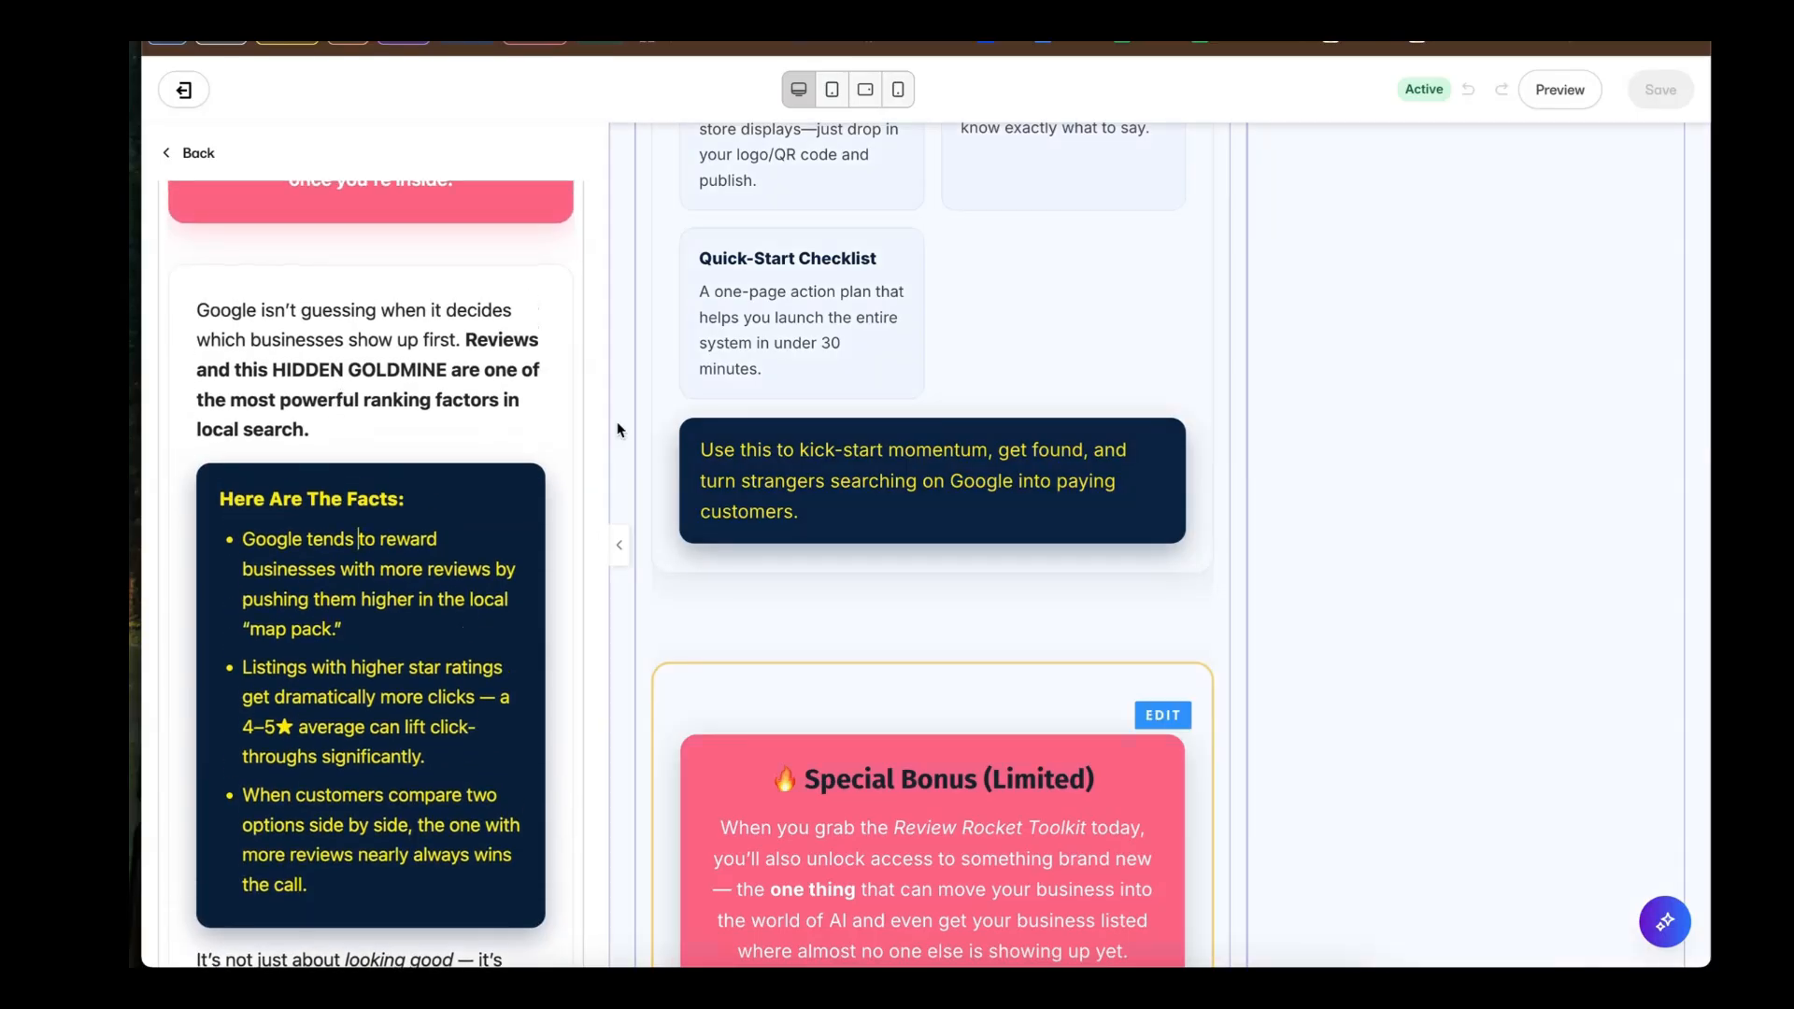
scroll(458, 383, up, 2)
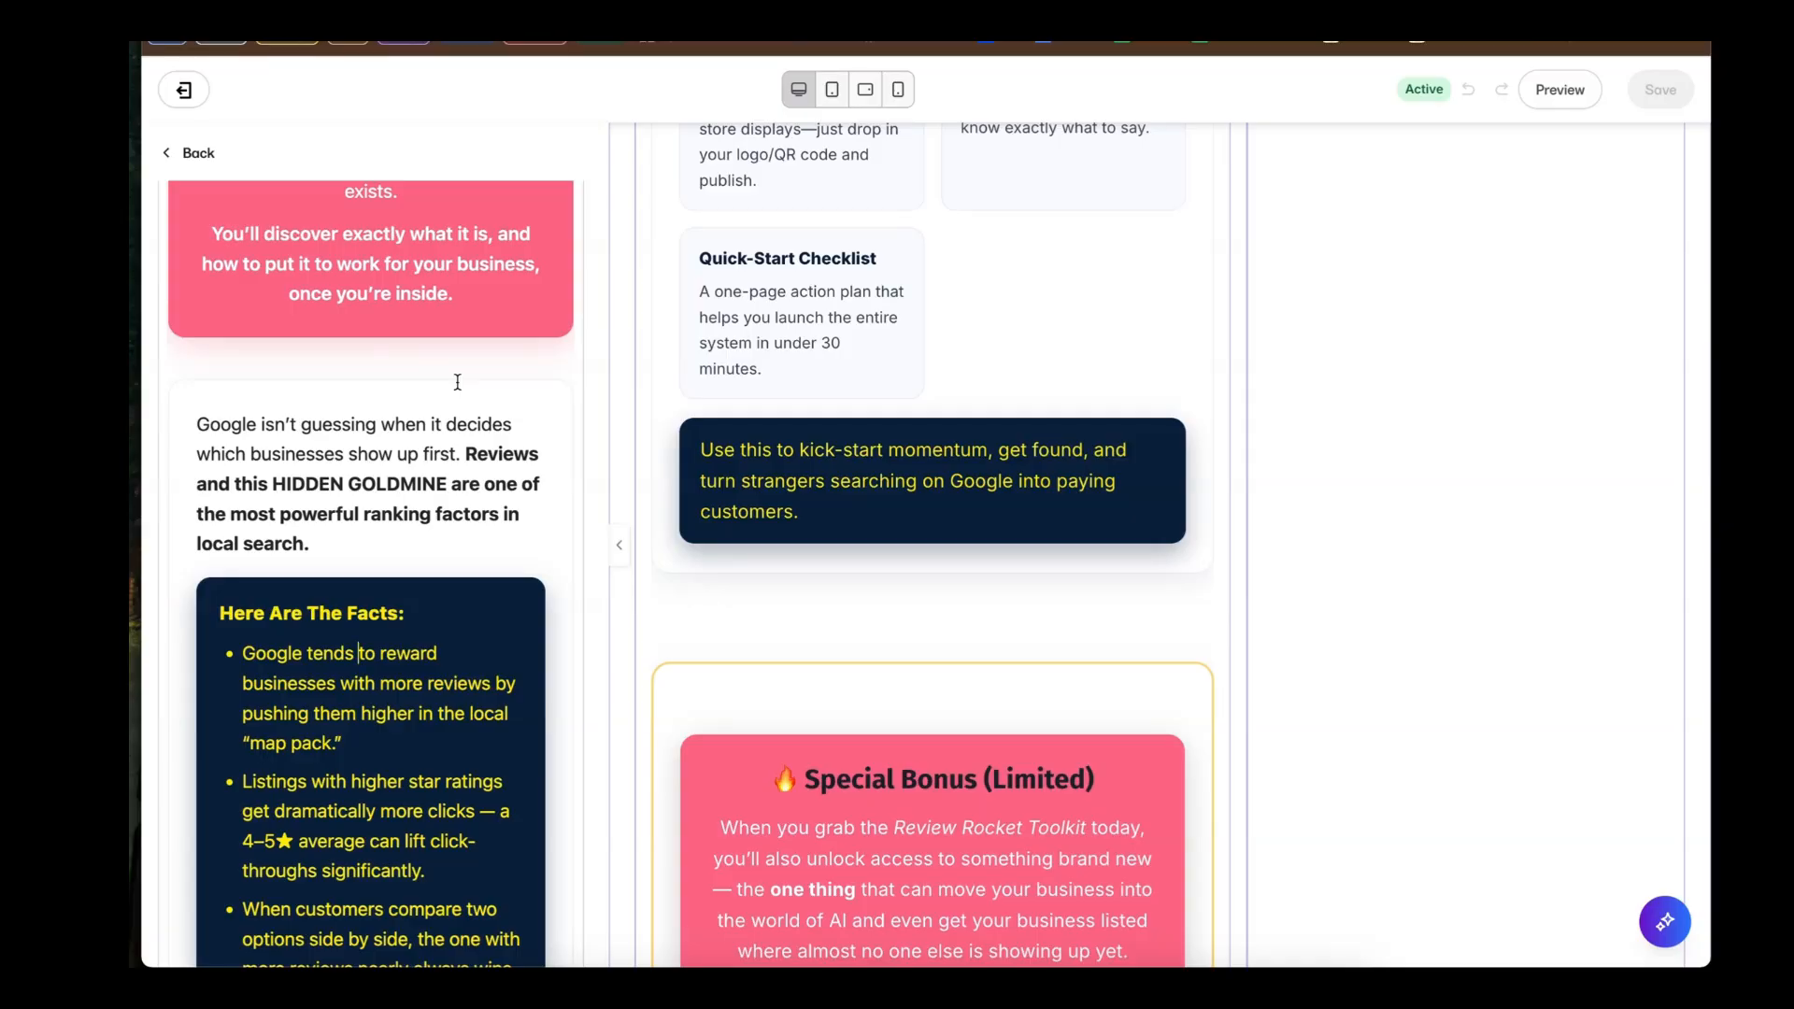
scroll(456, 381, up, 20)
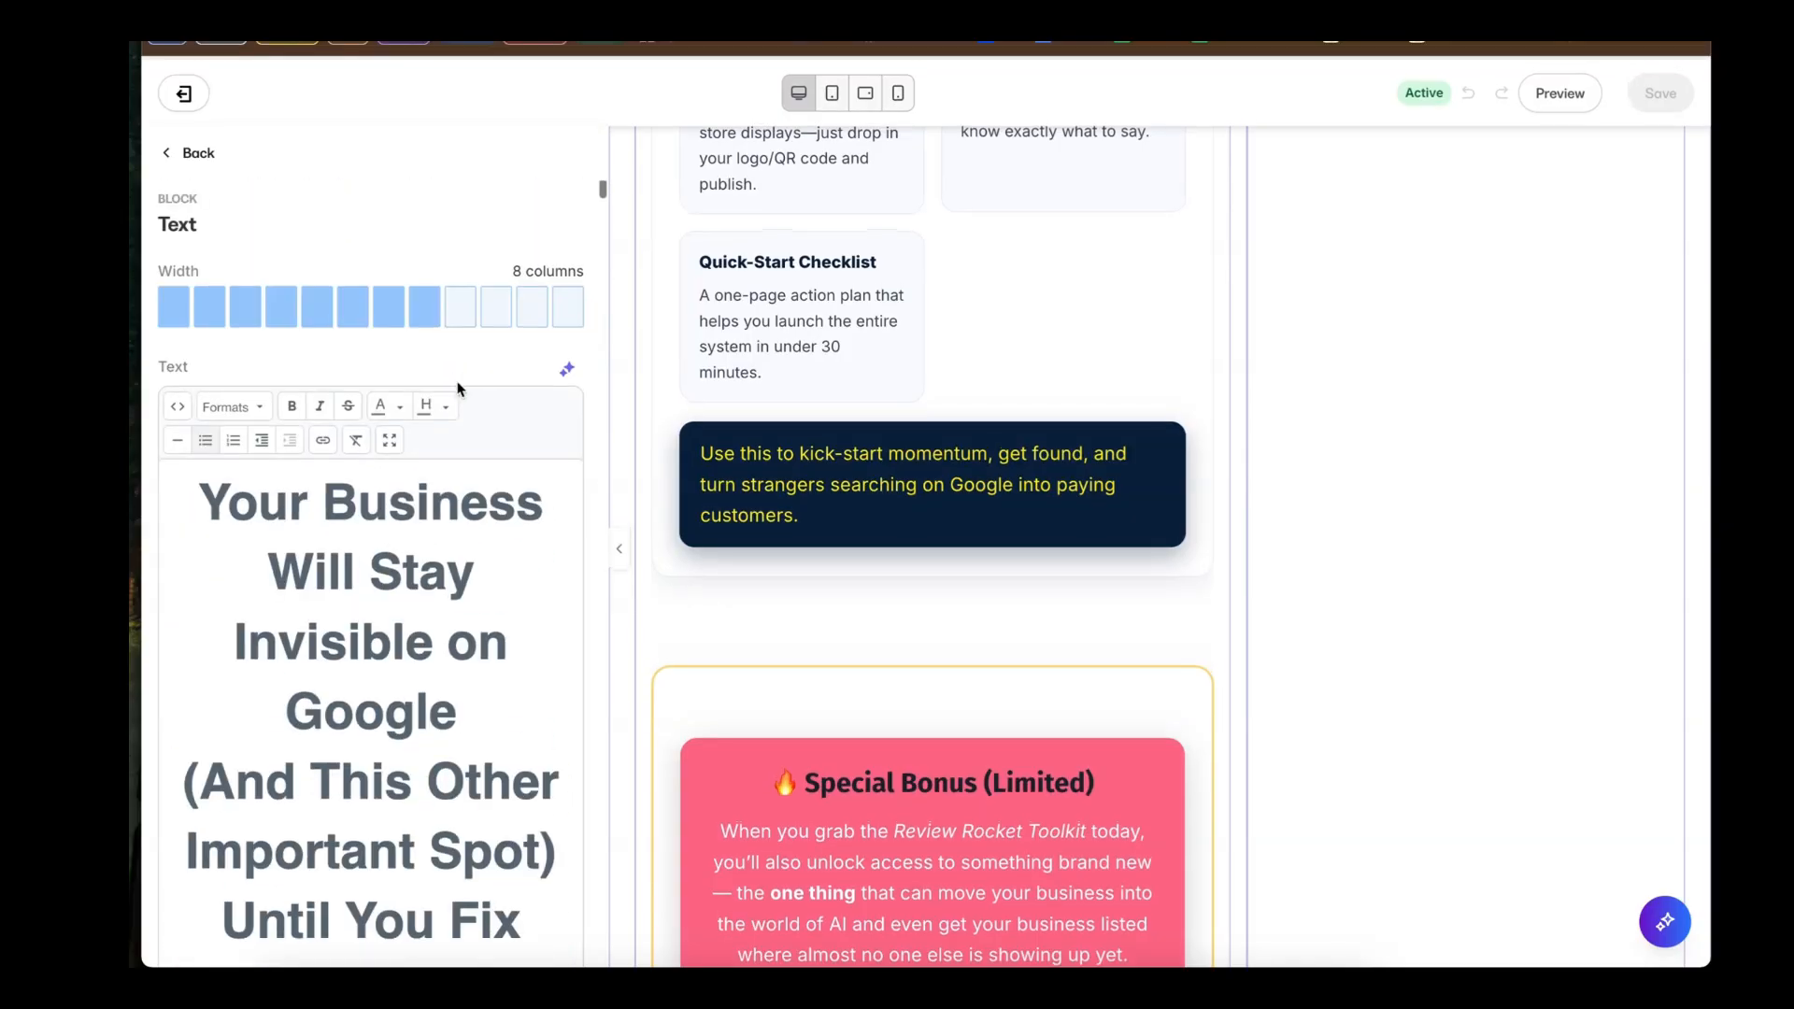
click(193, 154)
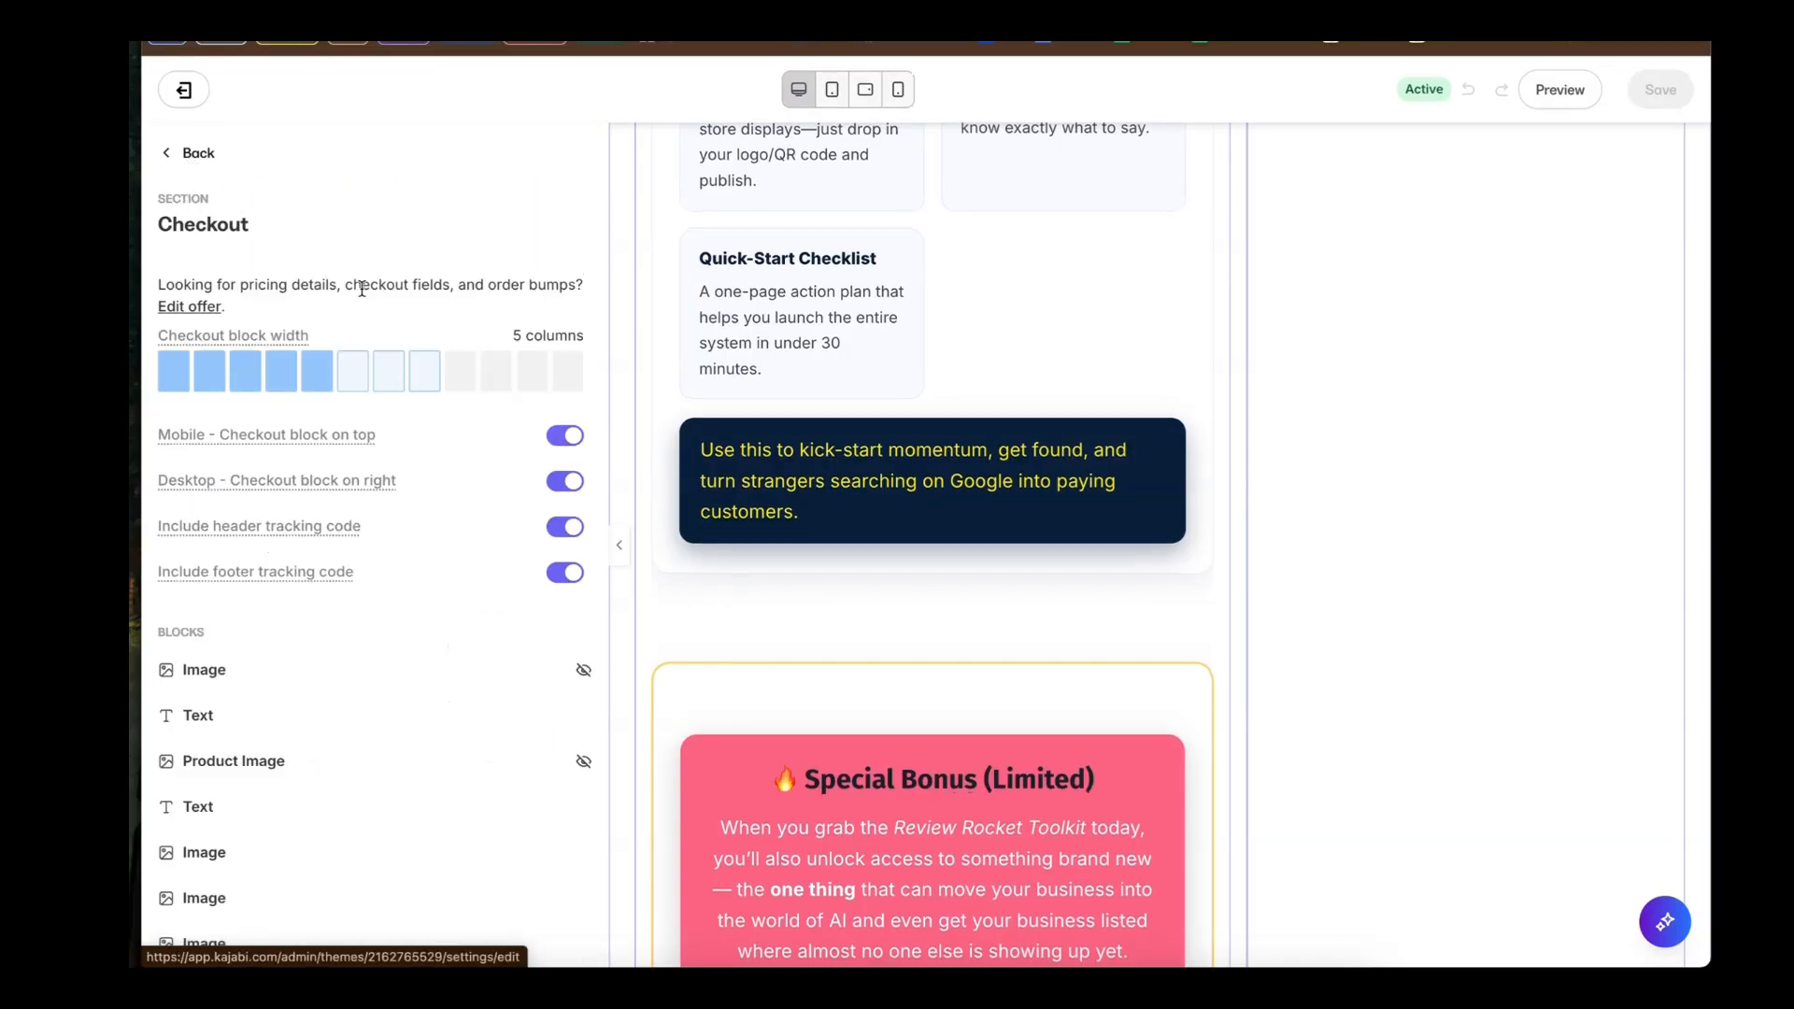
Step: Browse the block types that can be added to the Checkout section, including Custom Code, and cancel without adding one
scroll(405, 271, down, 3)
scroll(404, 271, down, 4)
scroll(337, 264, down, 2)
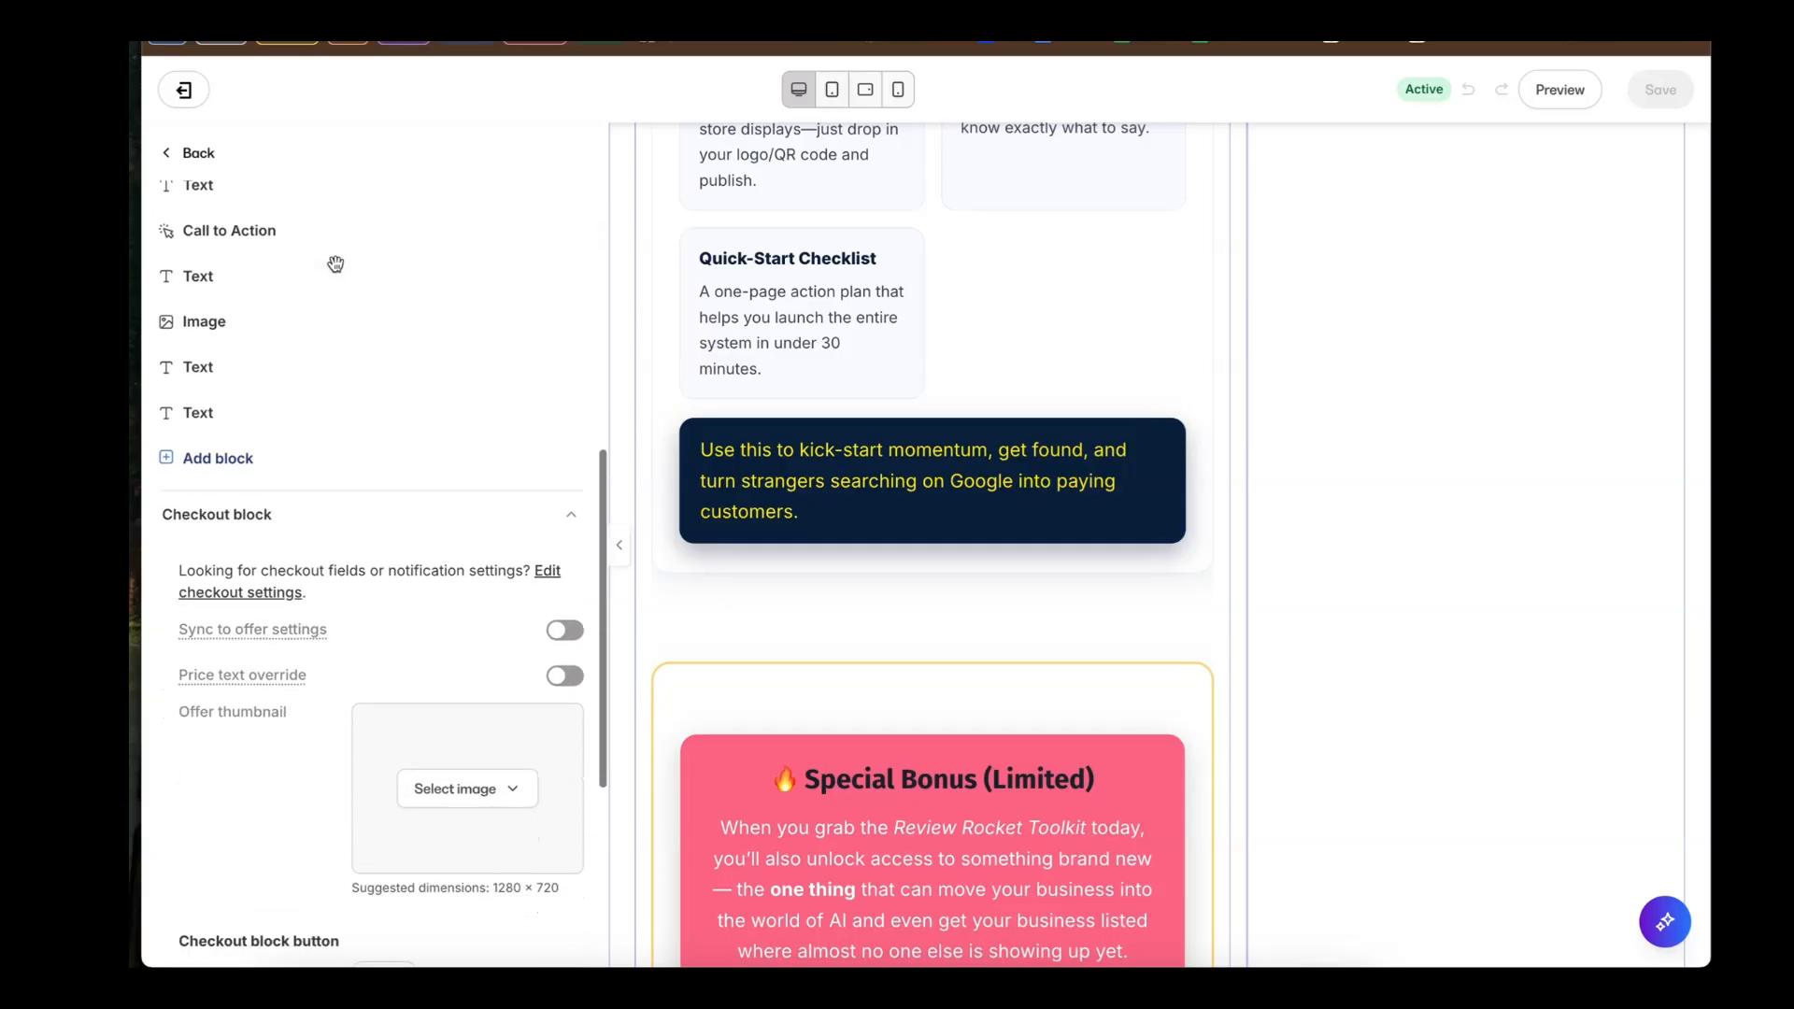
click(219, 430)
scroll(295, 505, down, 3)
scroll(300, 505, down, 1)
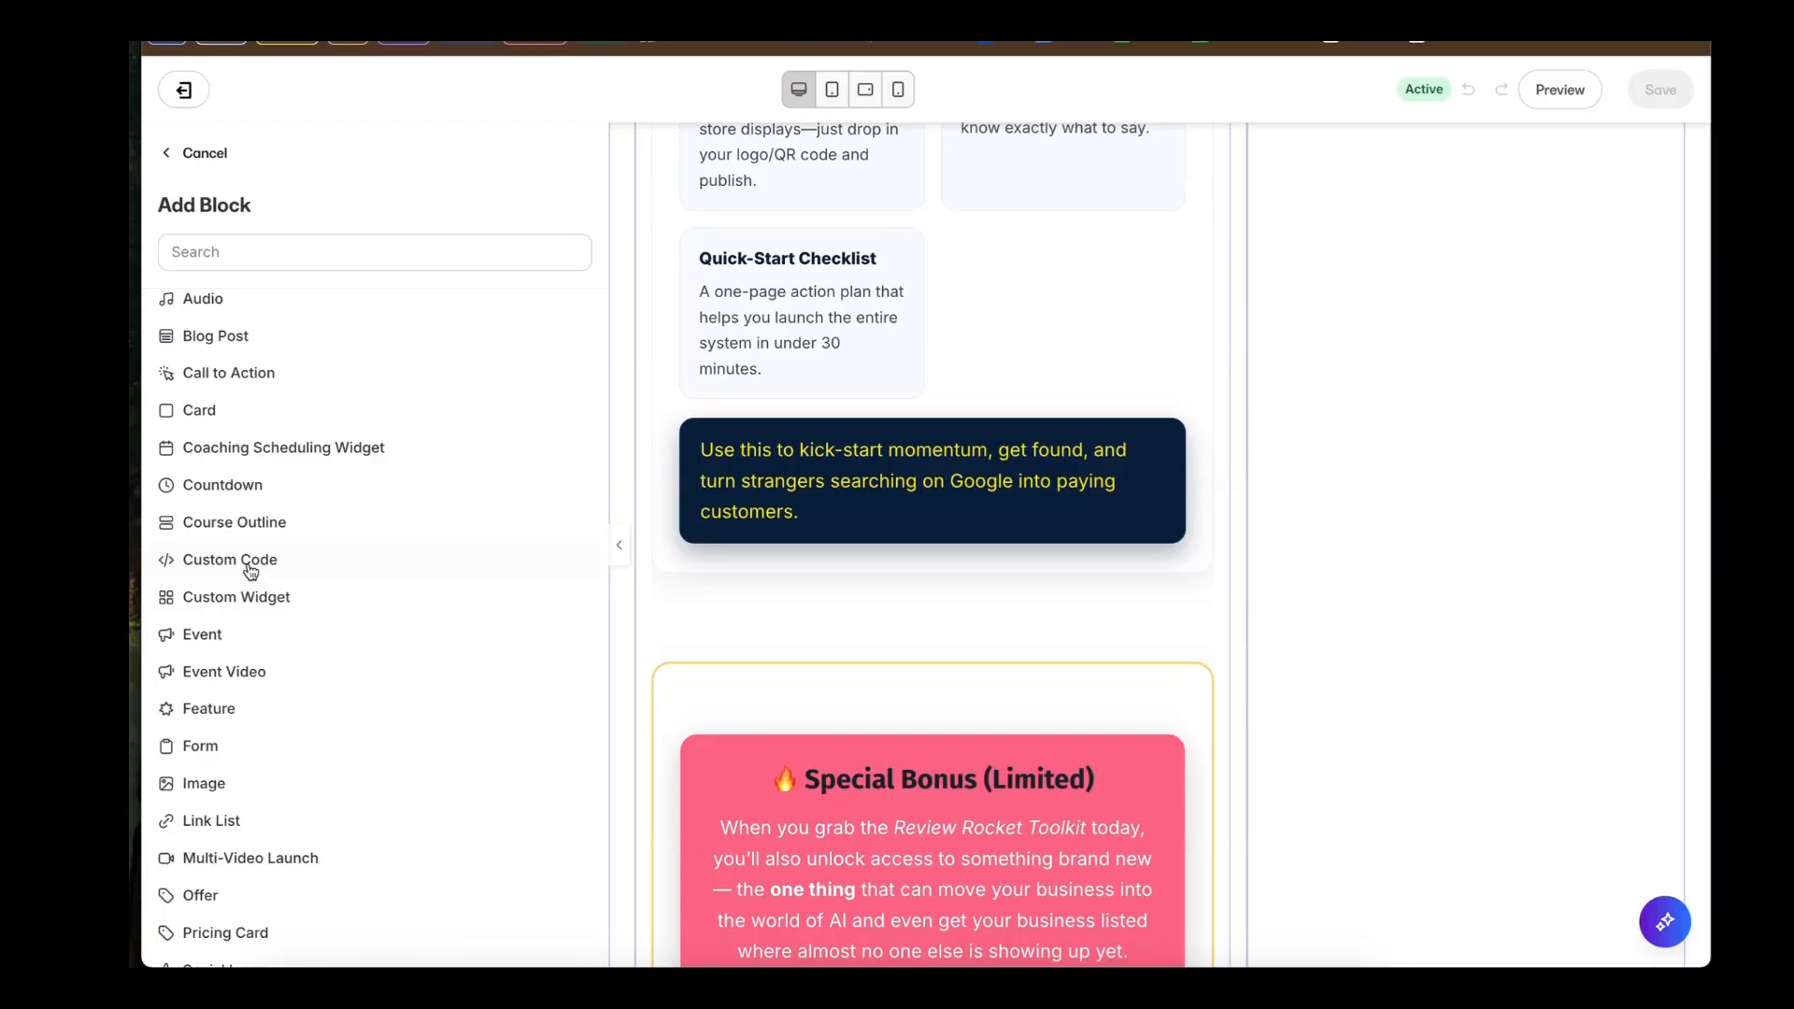
scroll(335, 561, up, 3)
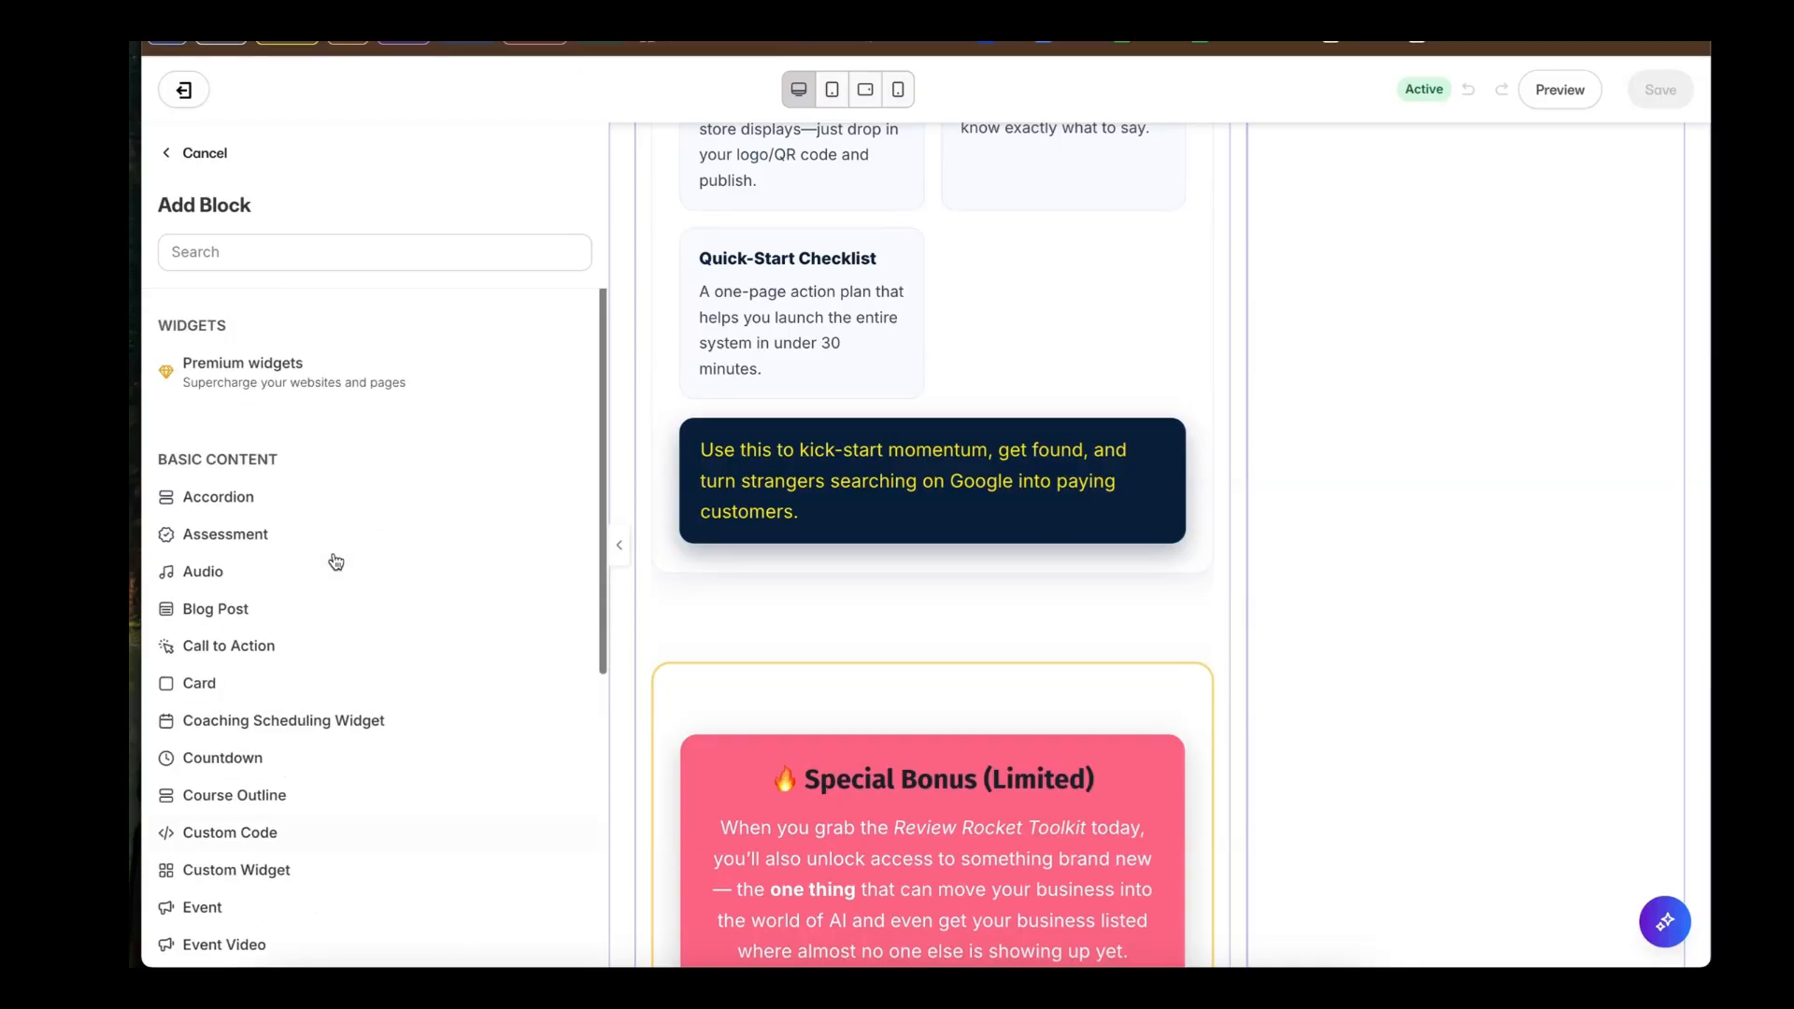
click(206, 153)
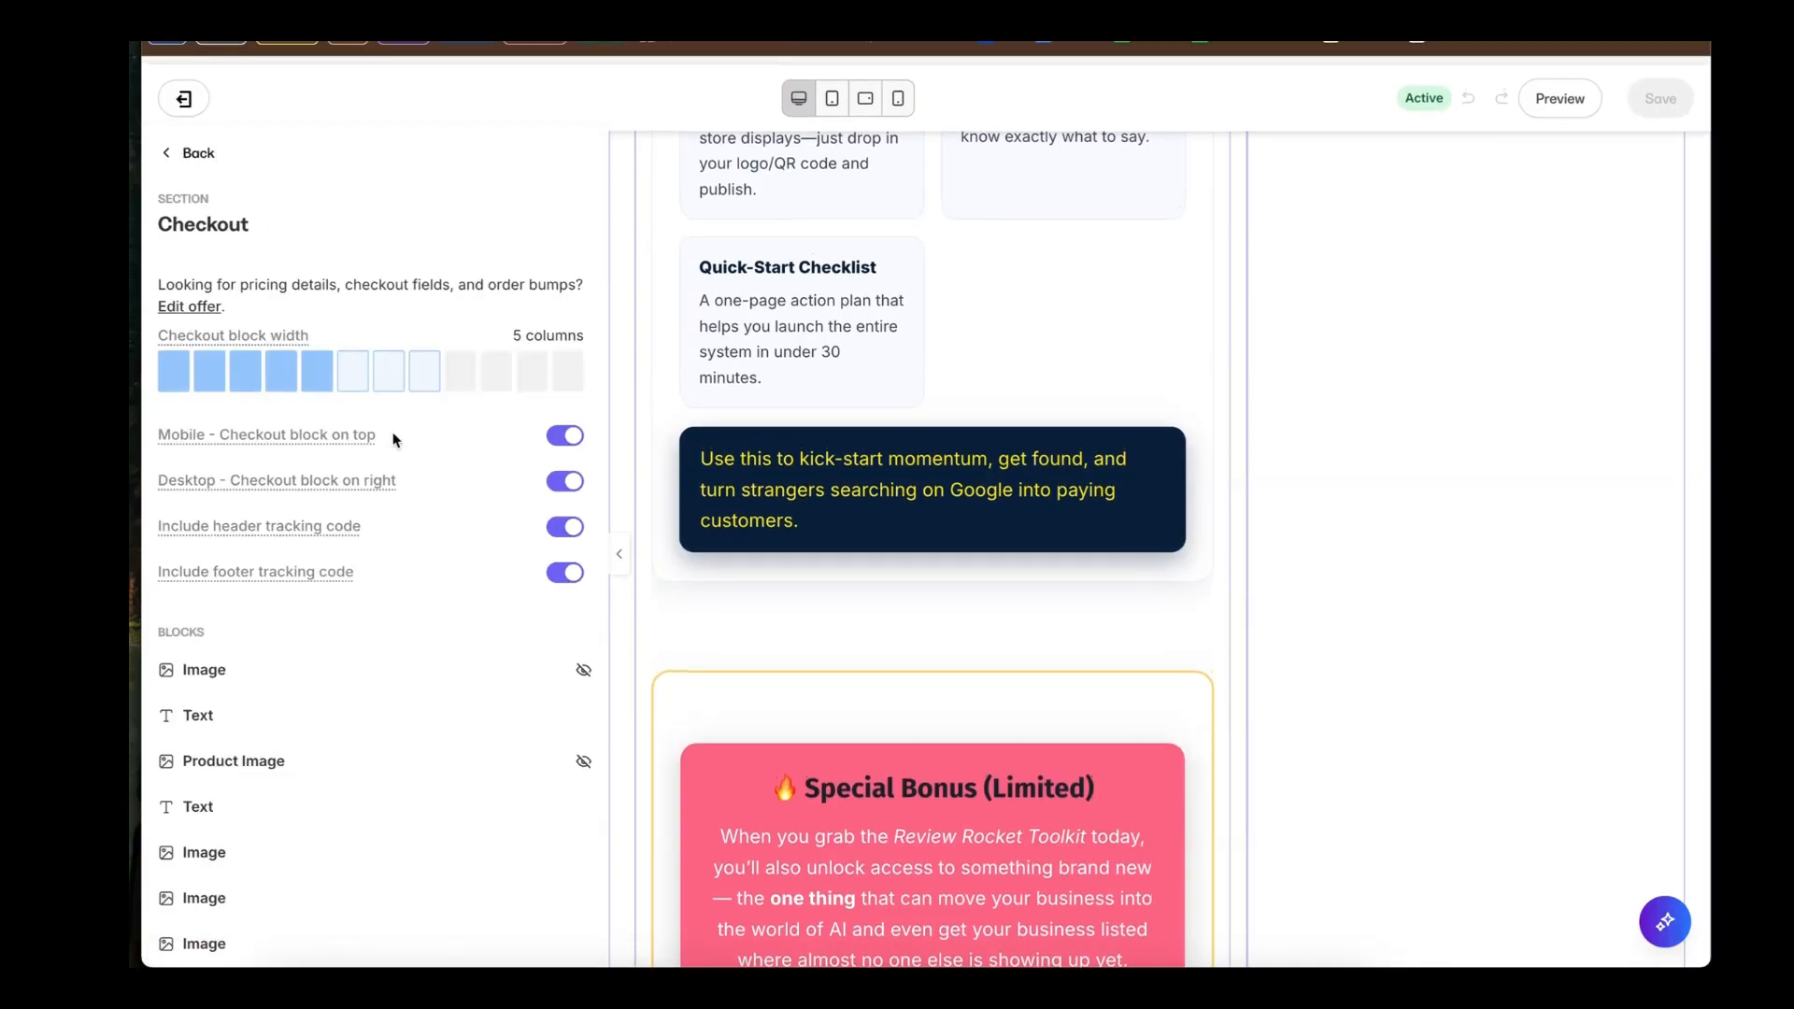
Step: Examine the Checkout block list and the page layout from the Special Bonus down to the author photo and back to "Here's What to Do Next"
scroll(322, 581, down, 5)
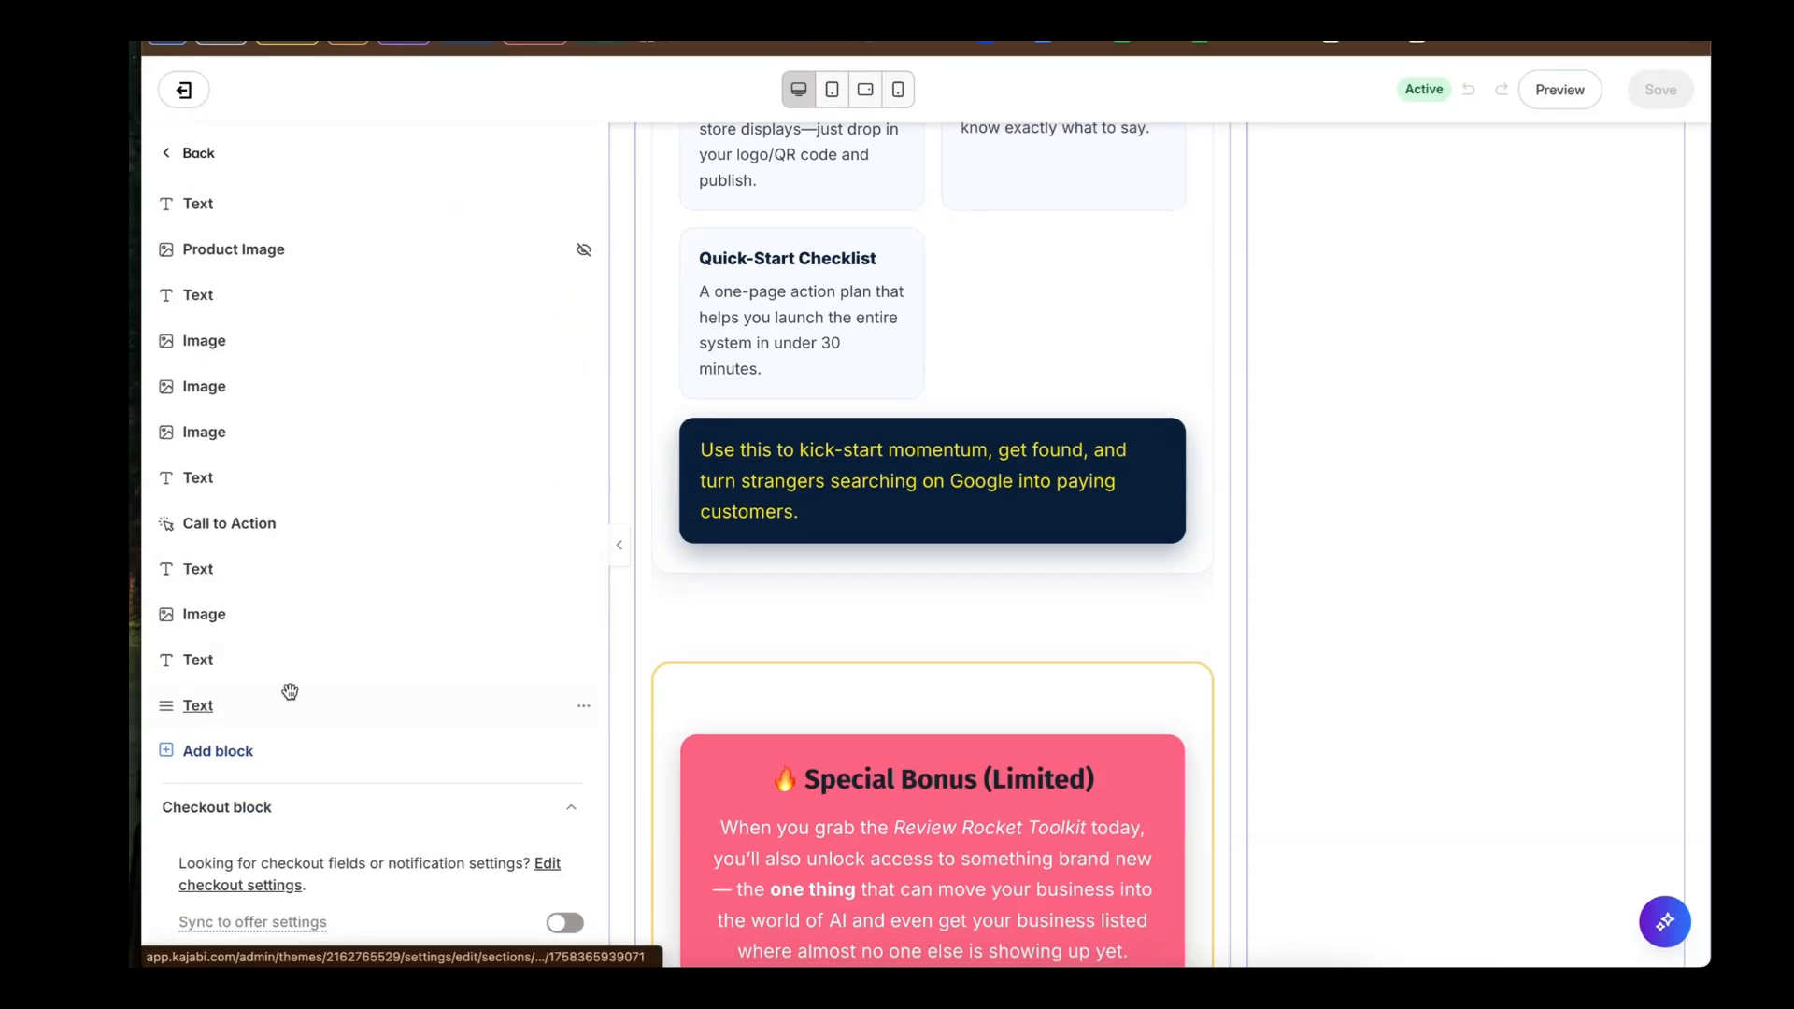
scroll(771, 646, down, 10)
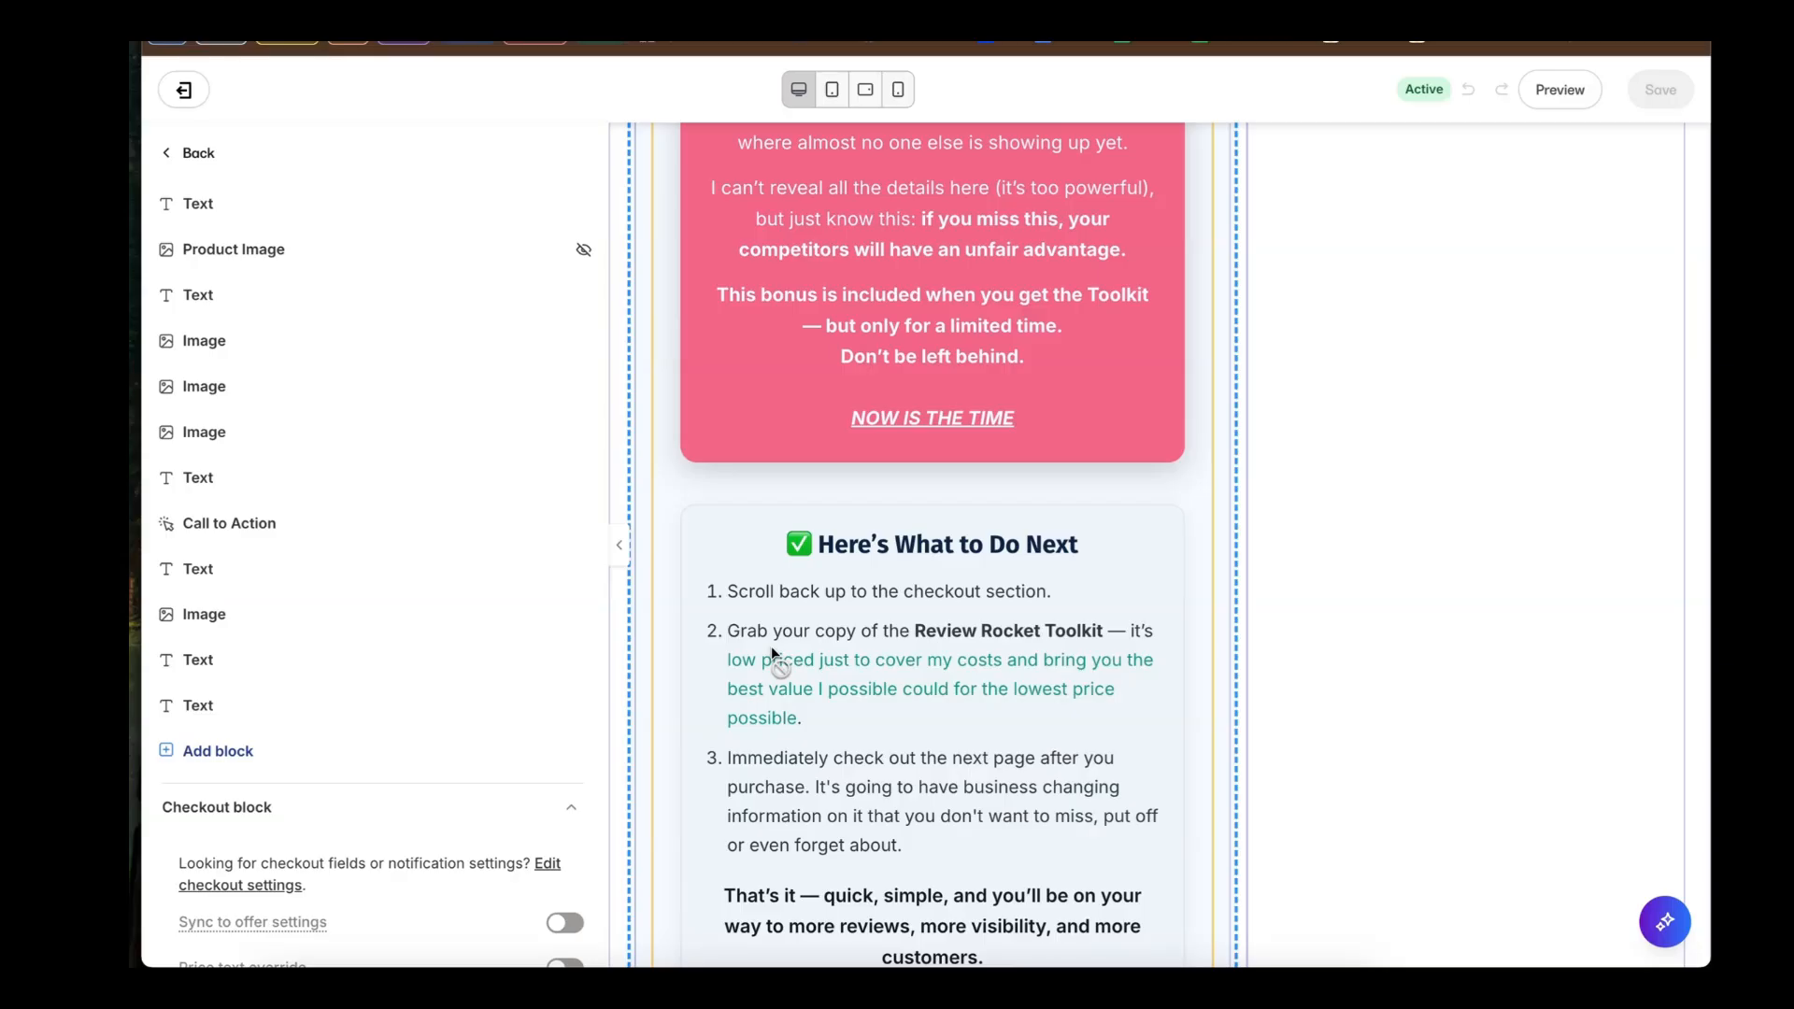
scroll(819, 625, down, 5)
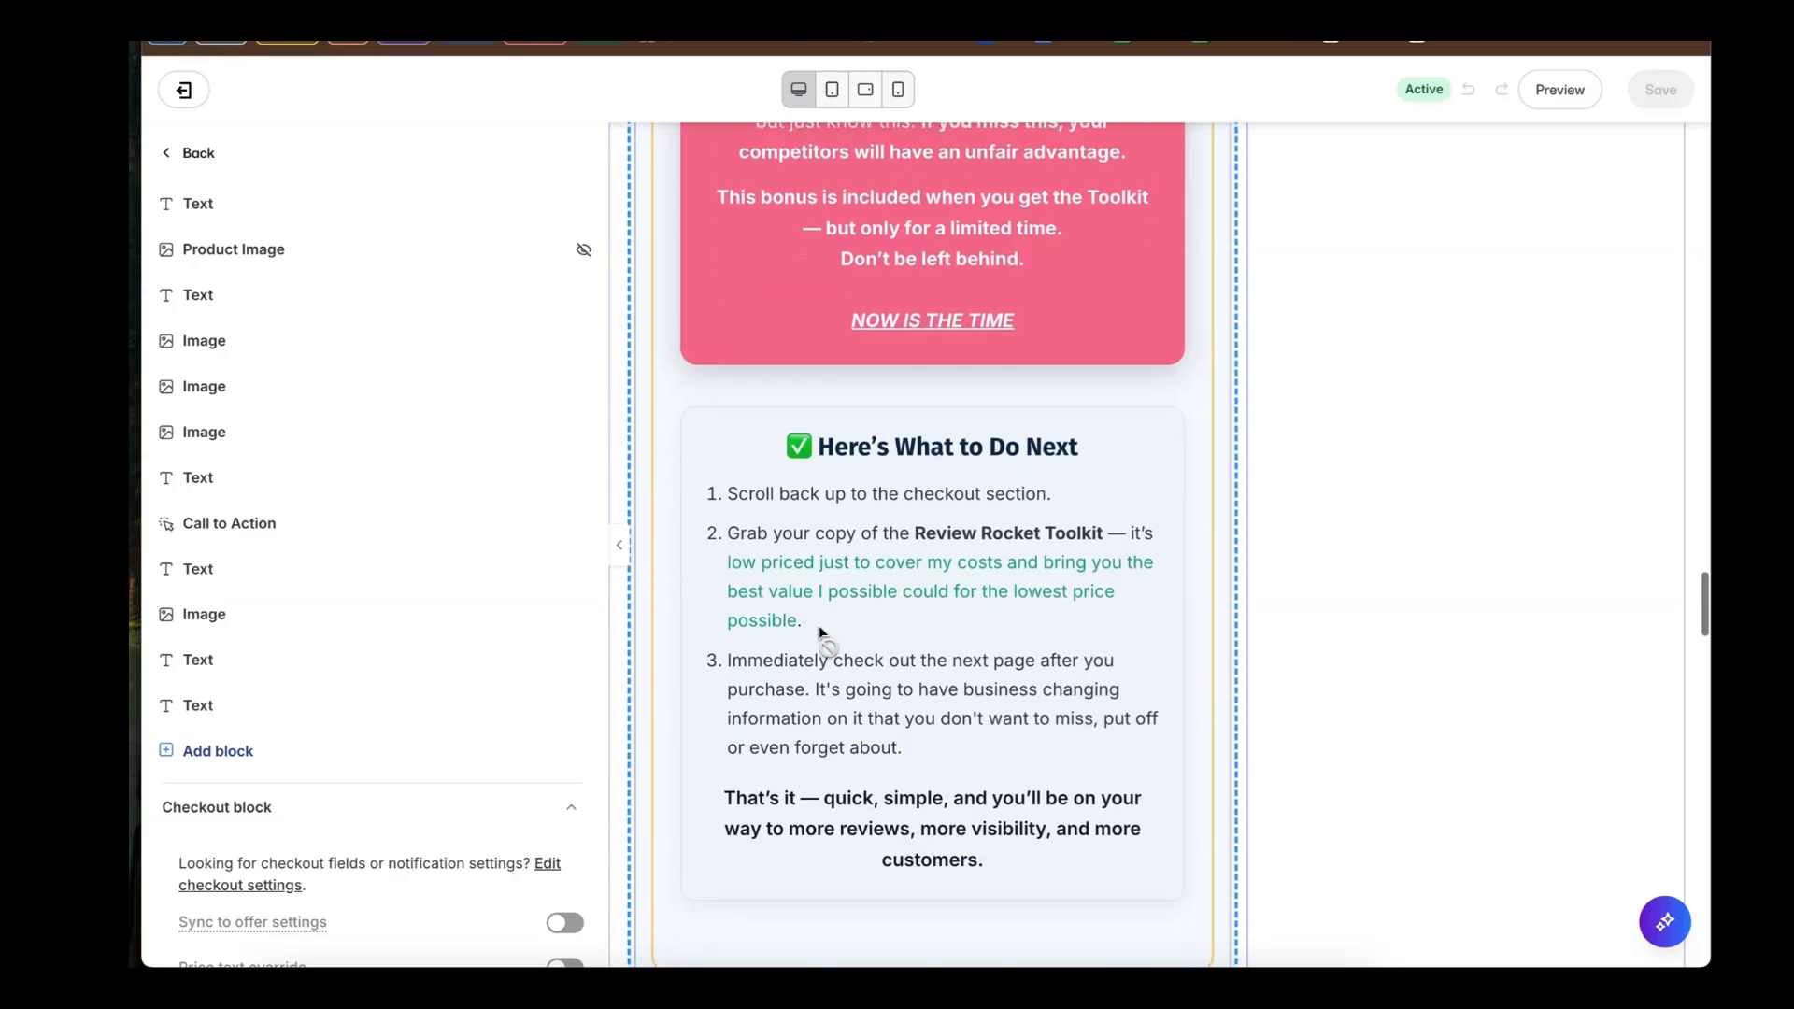
scroll(819, 633, down, 1)
click(816, 605)
scroll(804, 587, up, 15)
scroll(804, 586, up, 3)
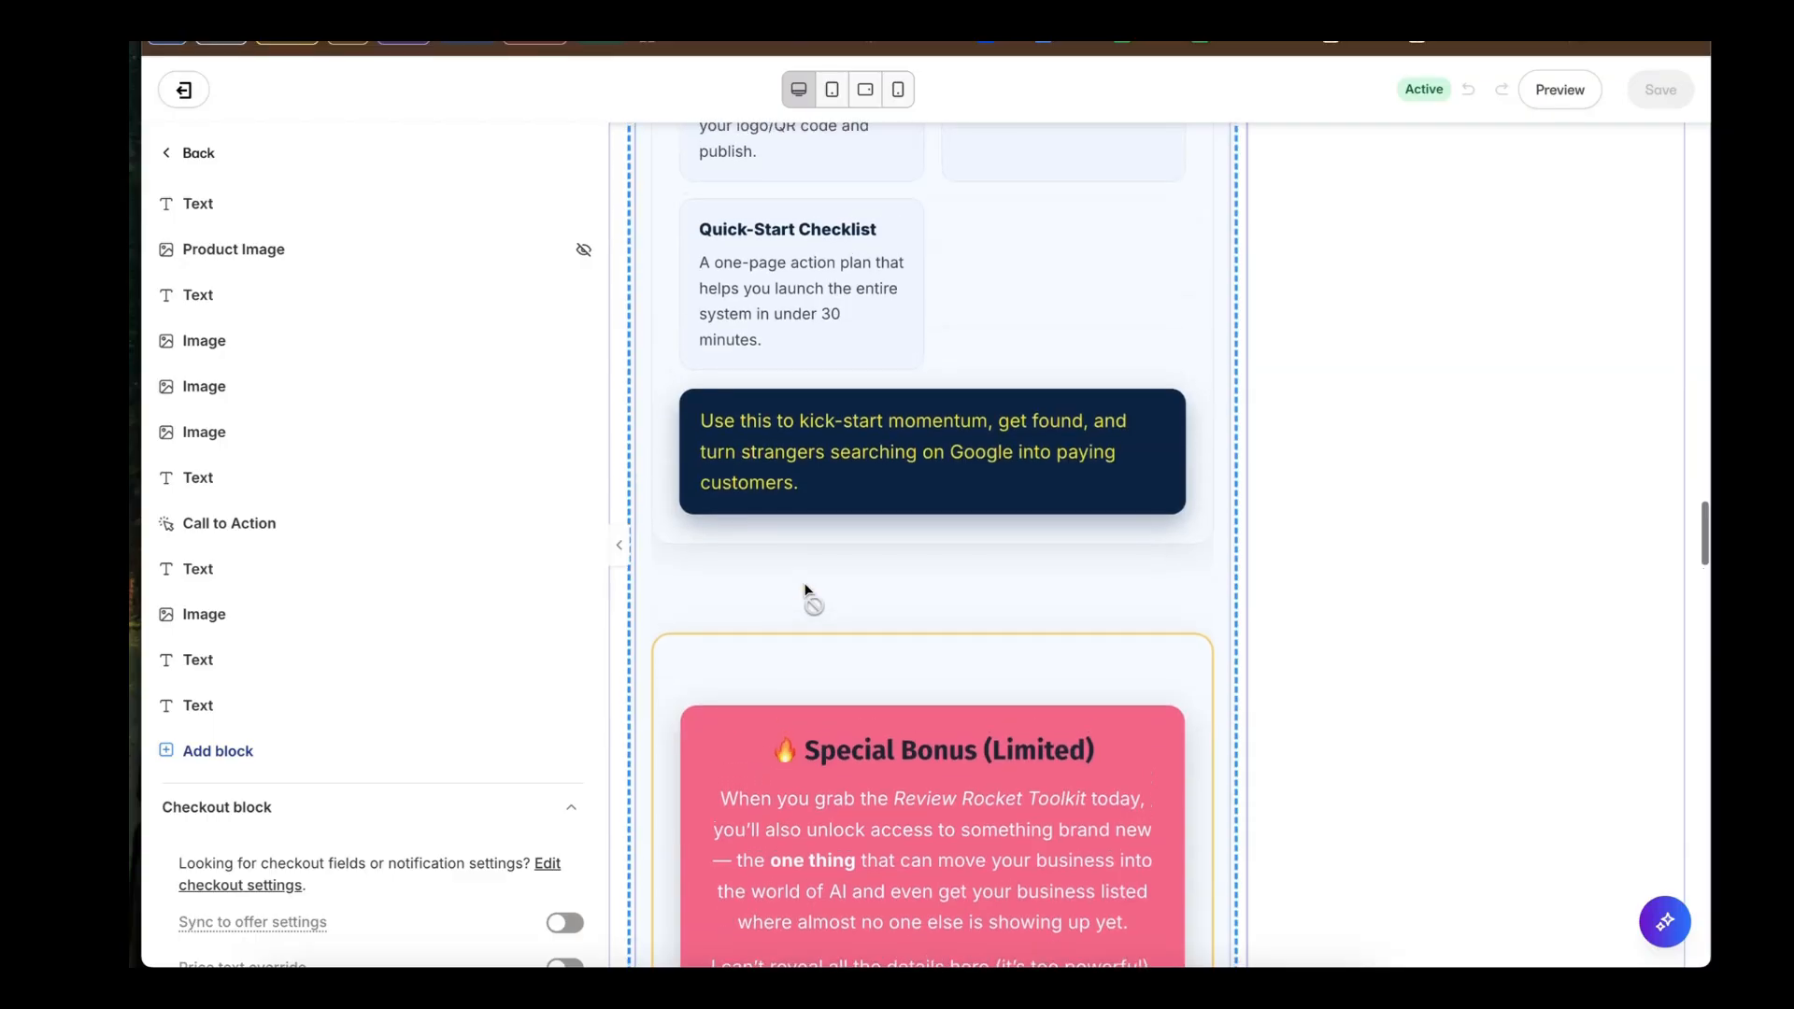
scroll(805, 586, down, 15)
scroll(805, 586, down, 10)
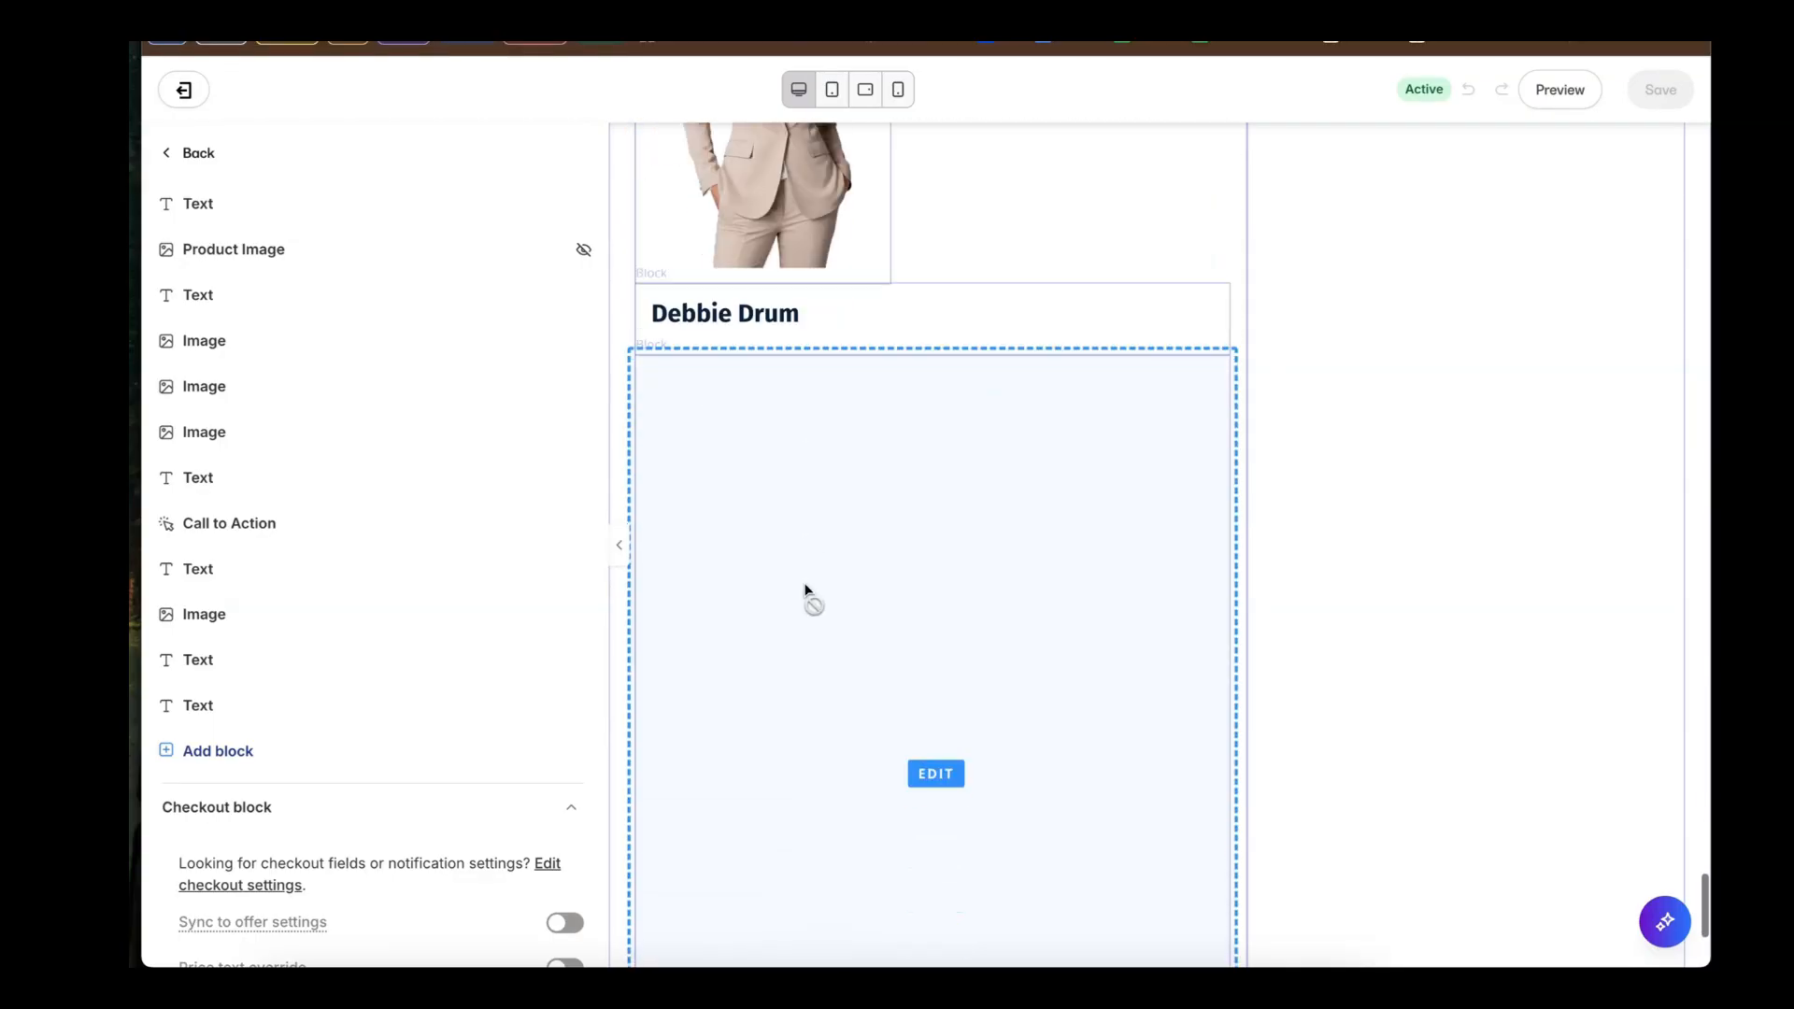
scroll(805, 587, up, 5)
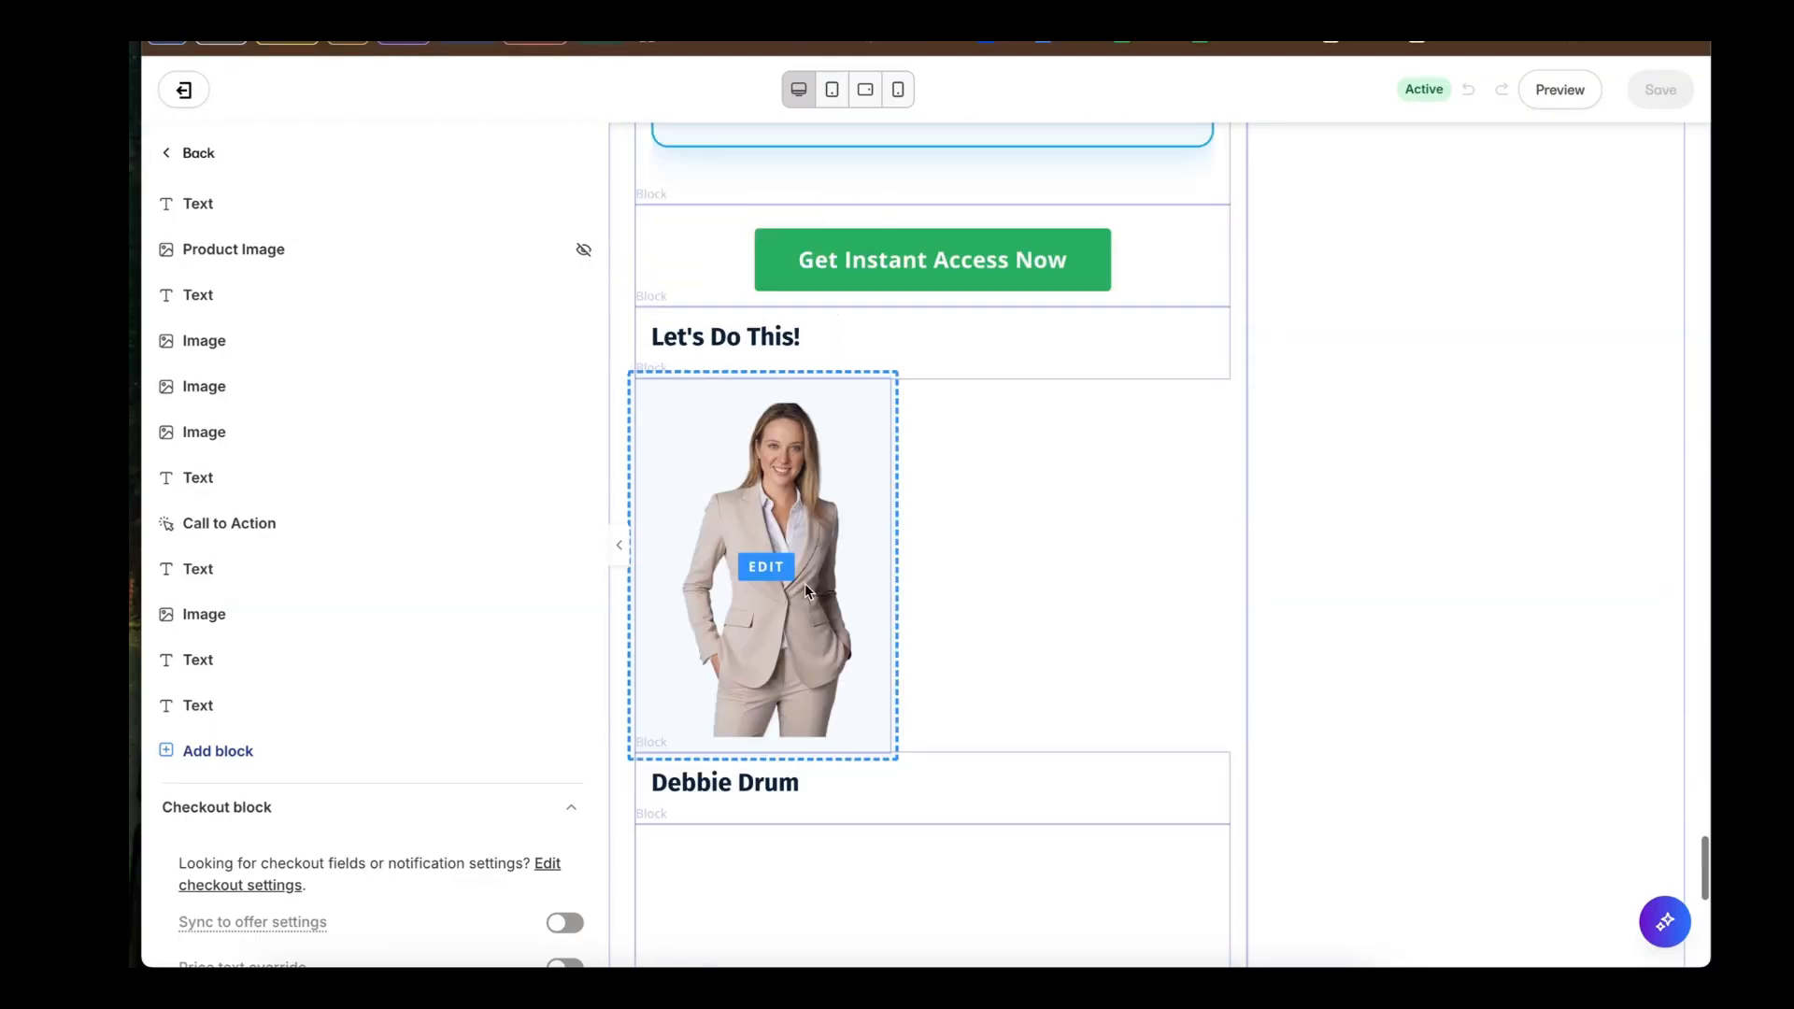
scroll(804, 583, up, 15)
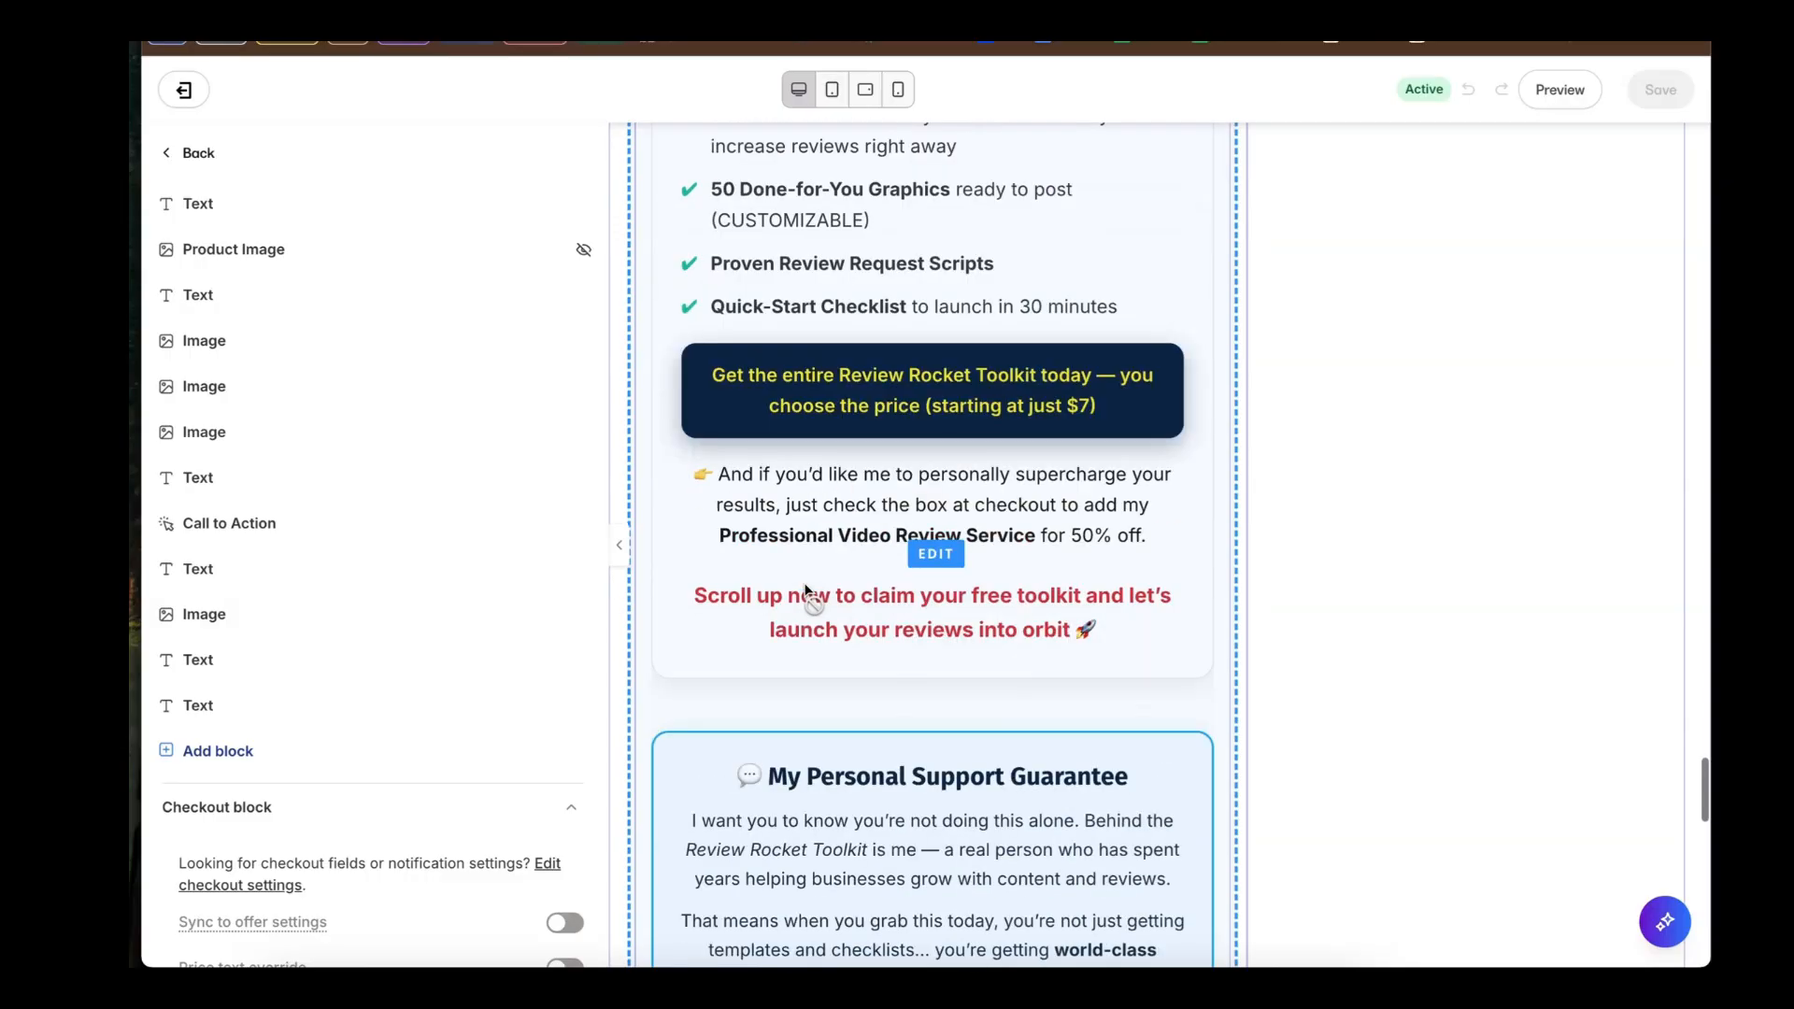
scroll(792, 483, up, 8)
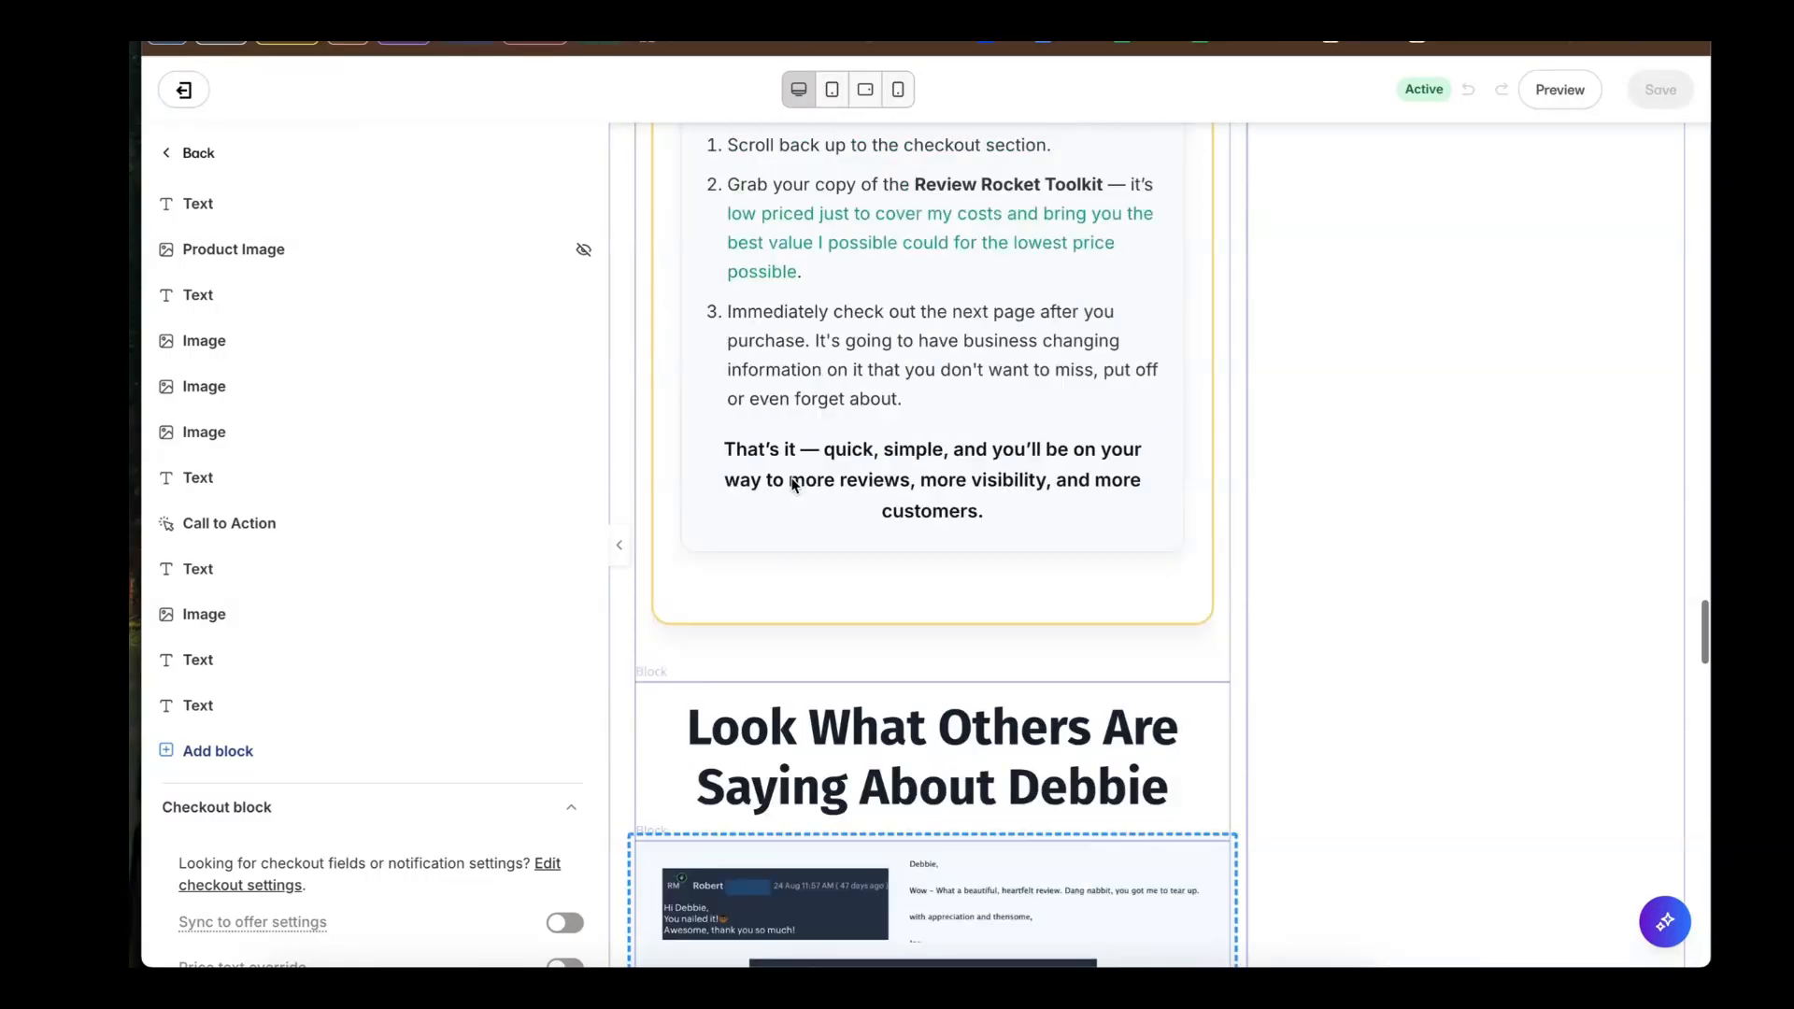
scroll(792, 483, up, 2)
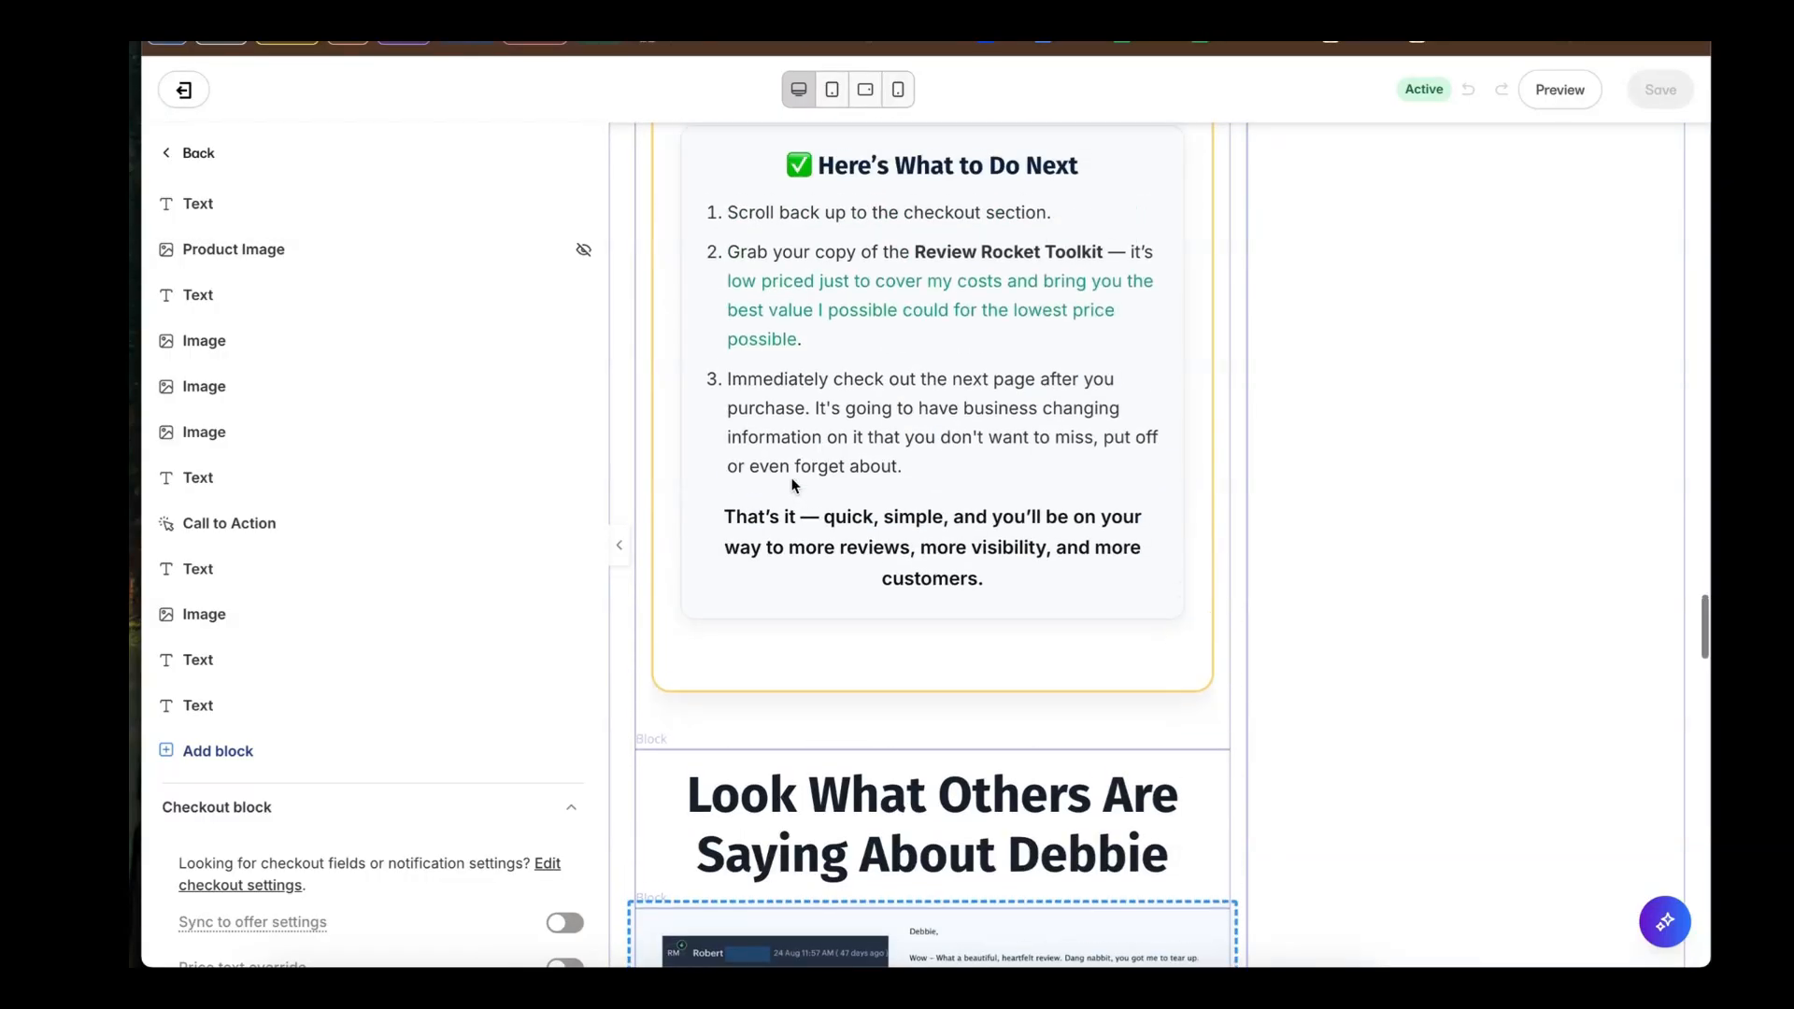
Step: Open the 8-column text block containing "Here's What to Do Next", view its HTML source code, and close the code
click(831, 443)
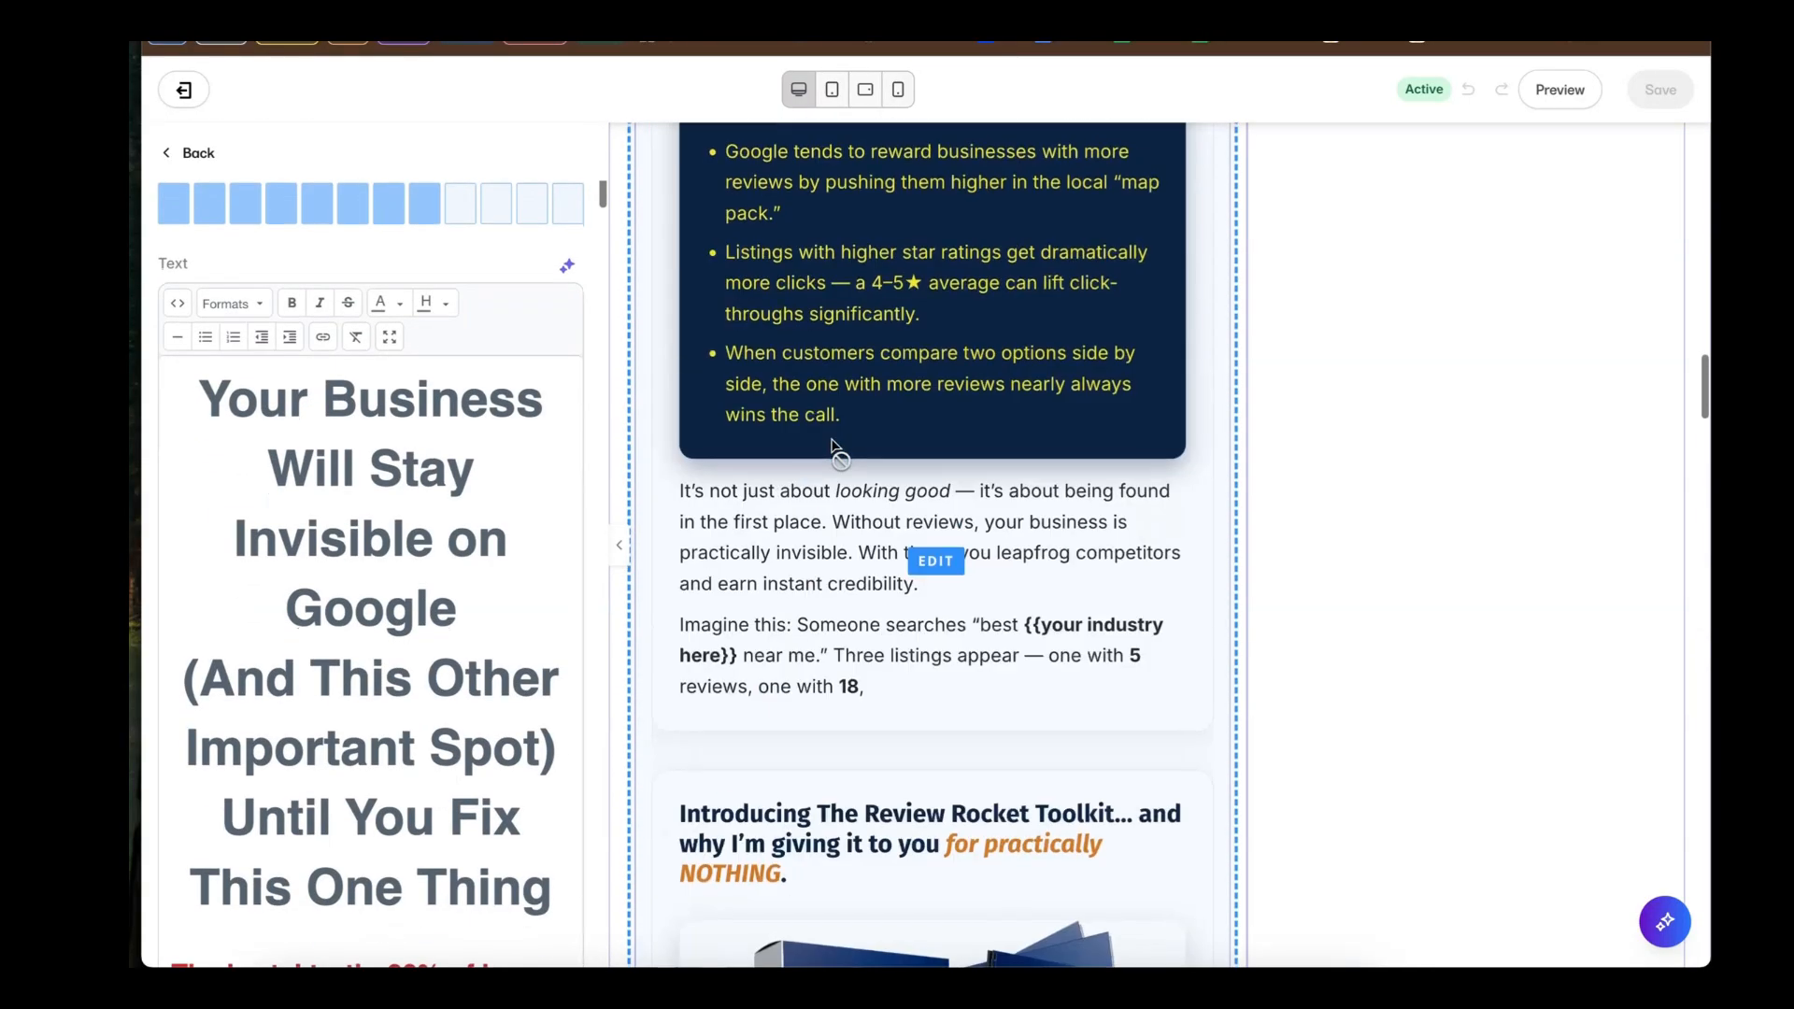
click(177, 302)
scroll(858, 416, down, 2)
click(1153, 812)
Step: Examine the text block's formatted copy from the red headline through "The numbers don't lie" to "Have No Fear", highlighting the 87% bullet
scroll(423, 511, down, 1)
scroll(423, 511, down, 5)
scroll(423, 511, down, 1)
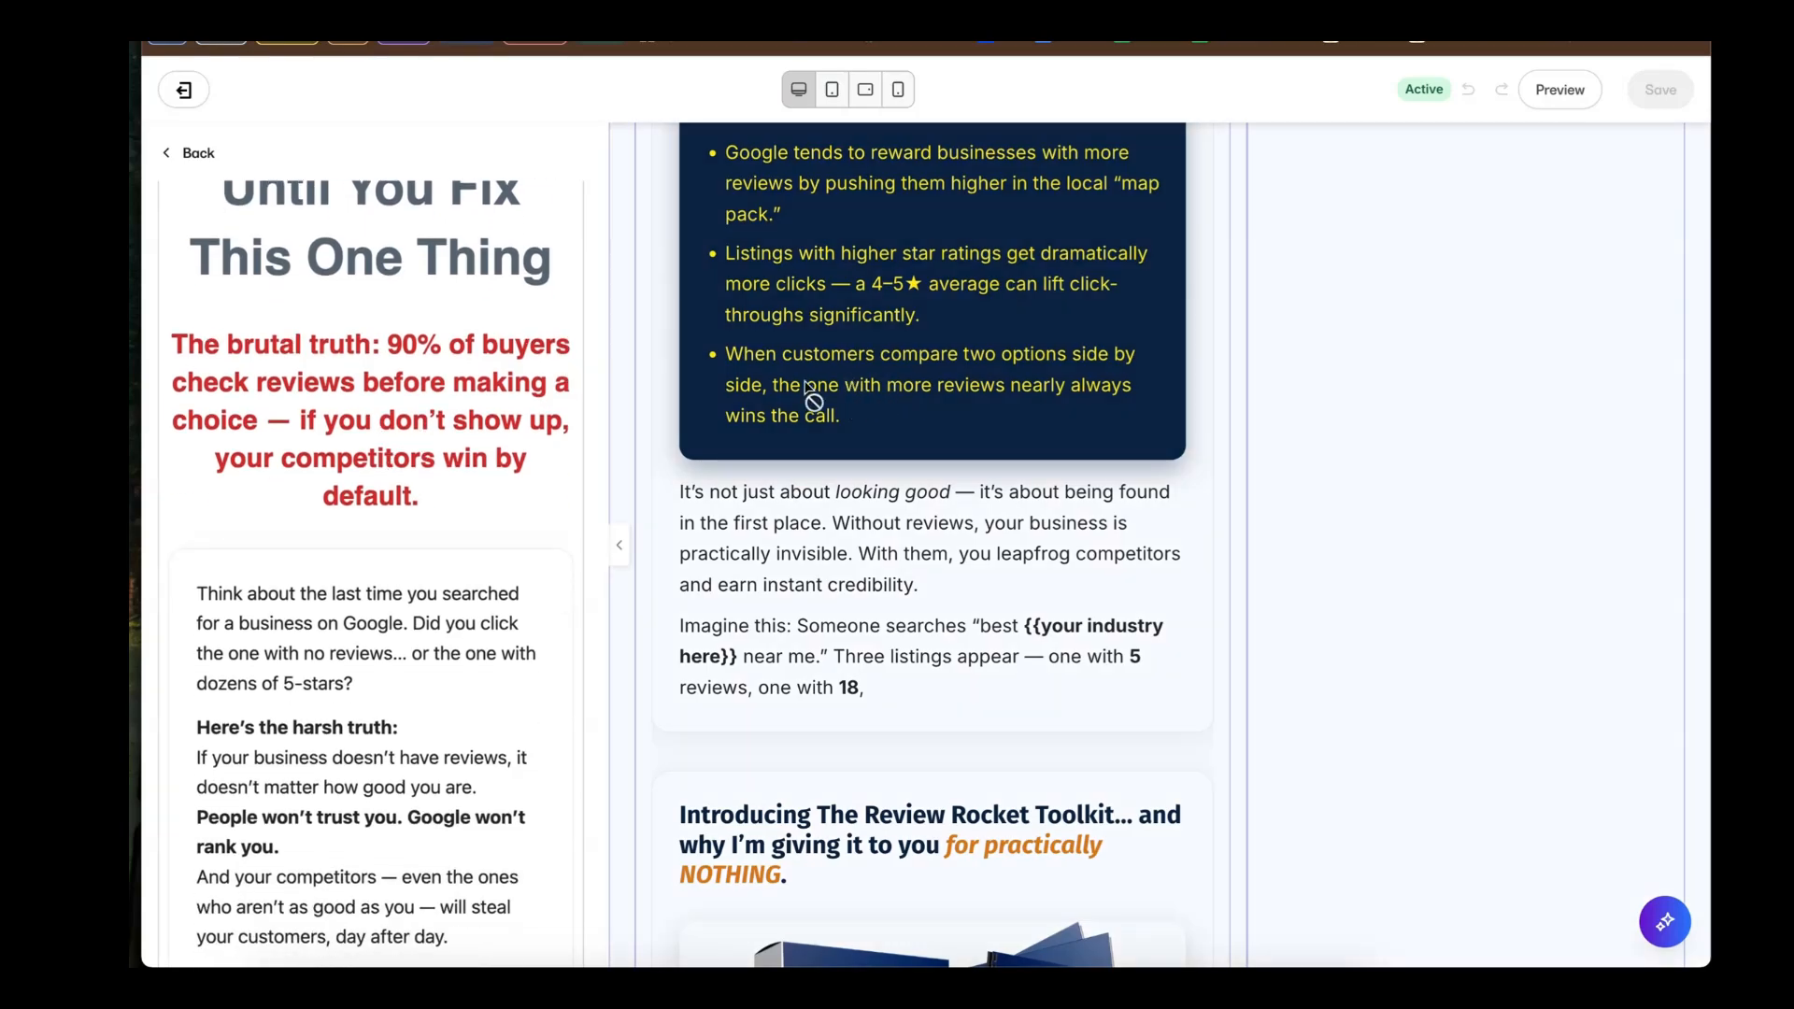
scroll(576, 370, down, 1)
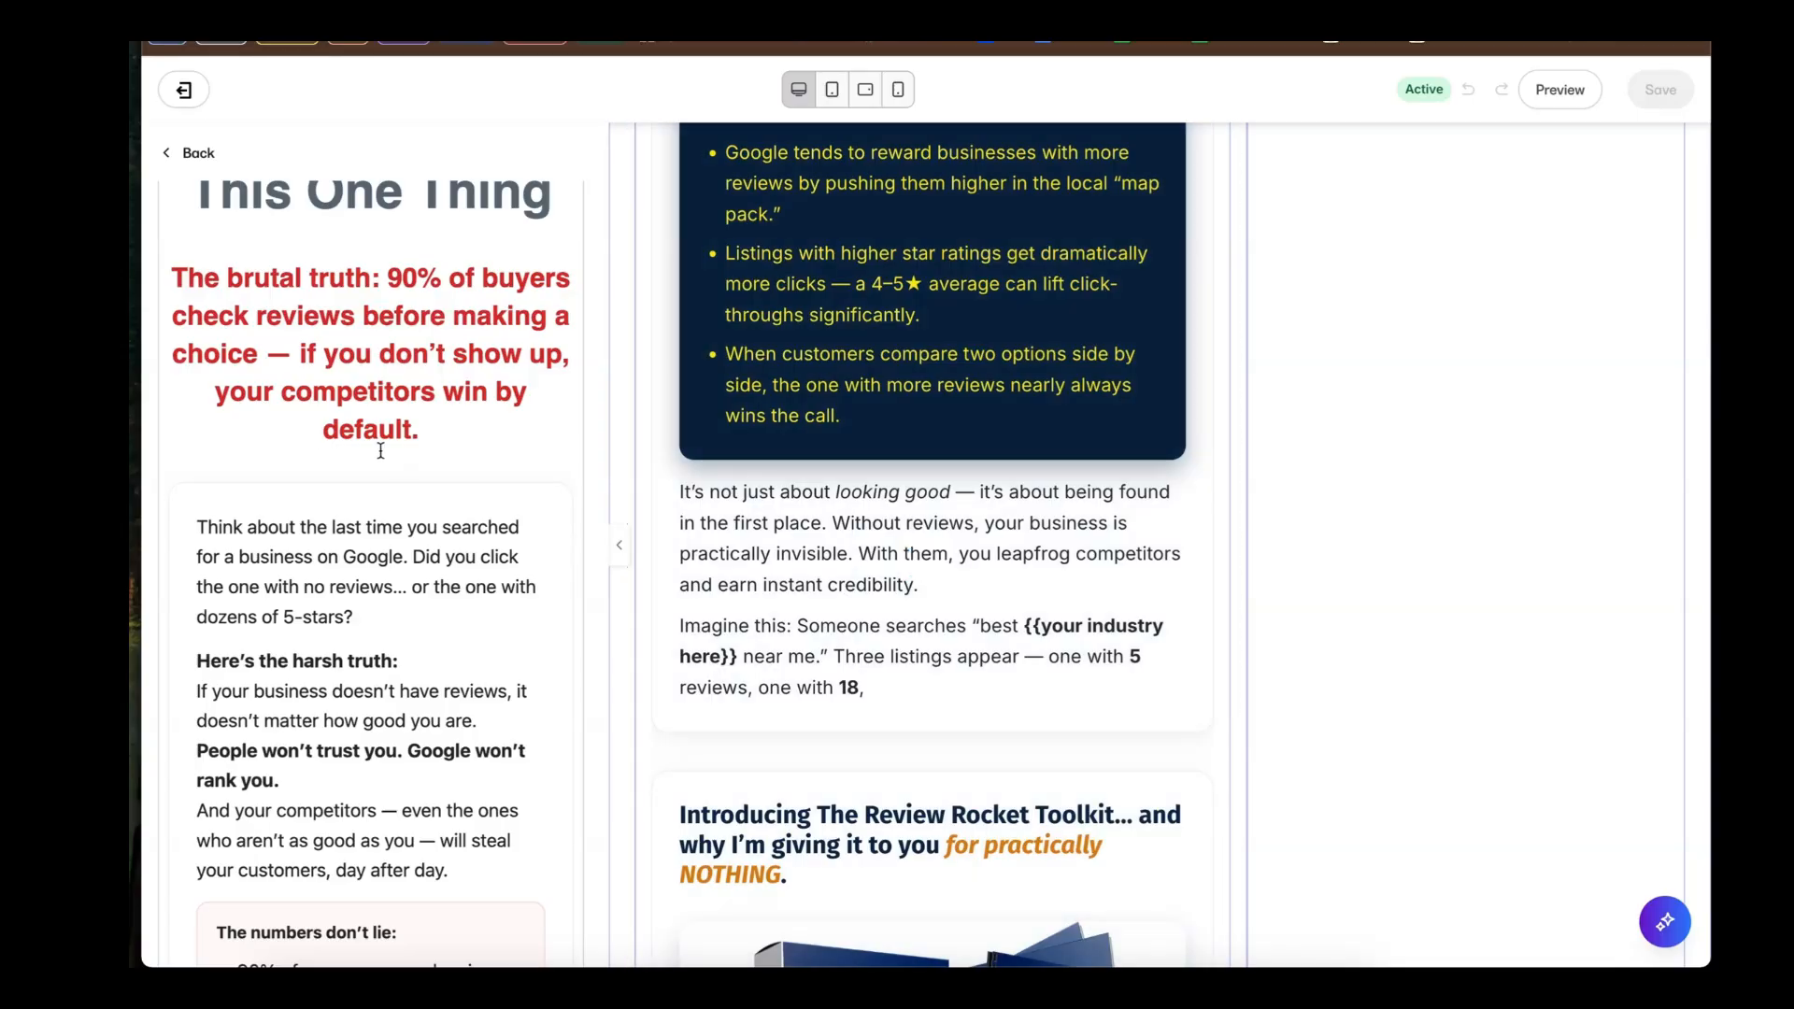
scroll(380, 450, down, 7)
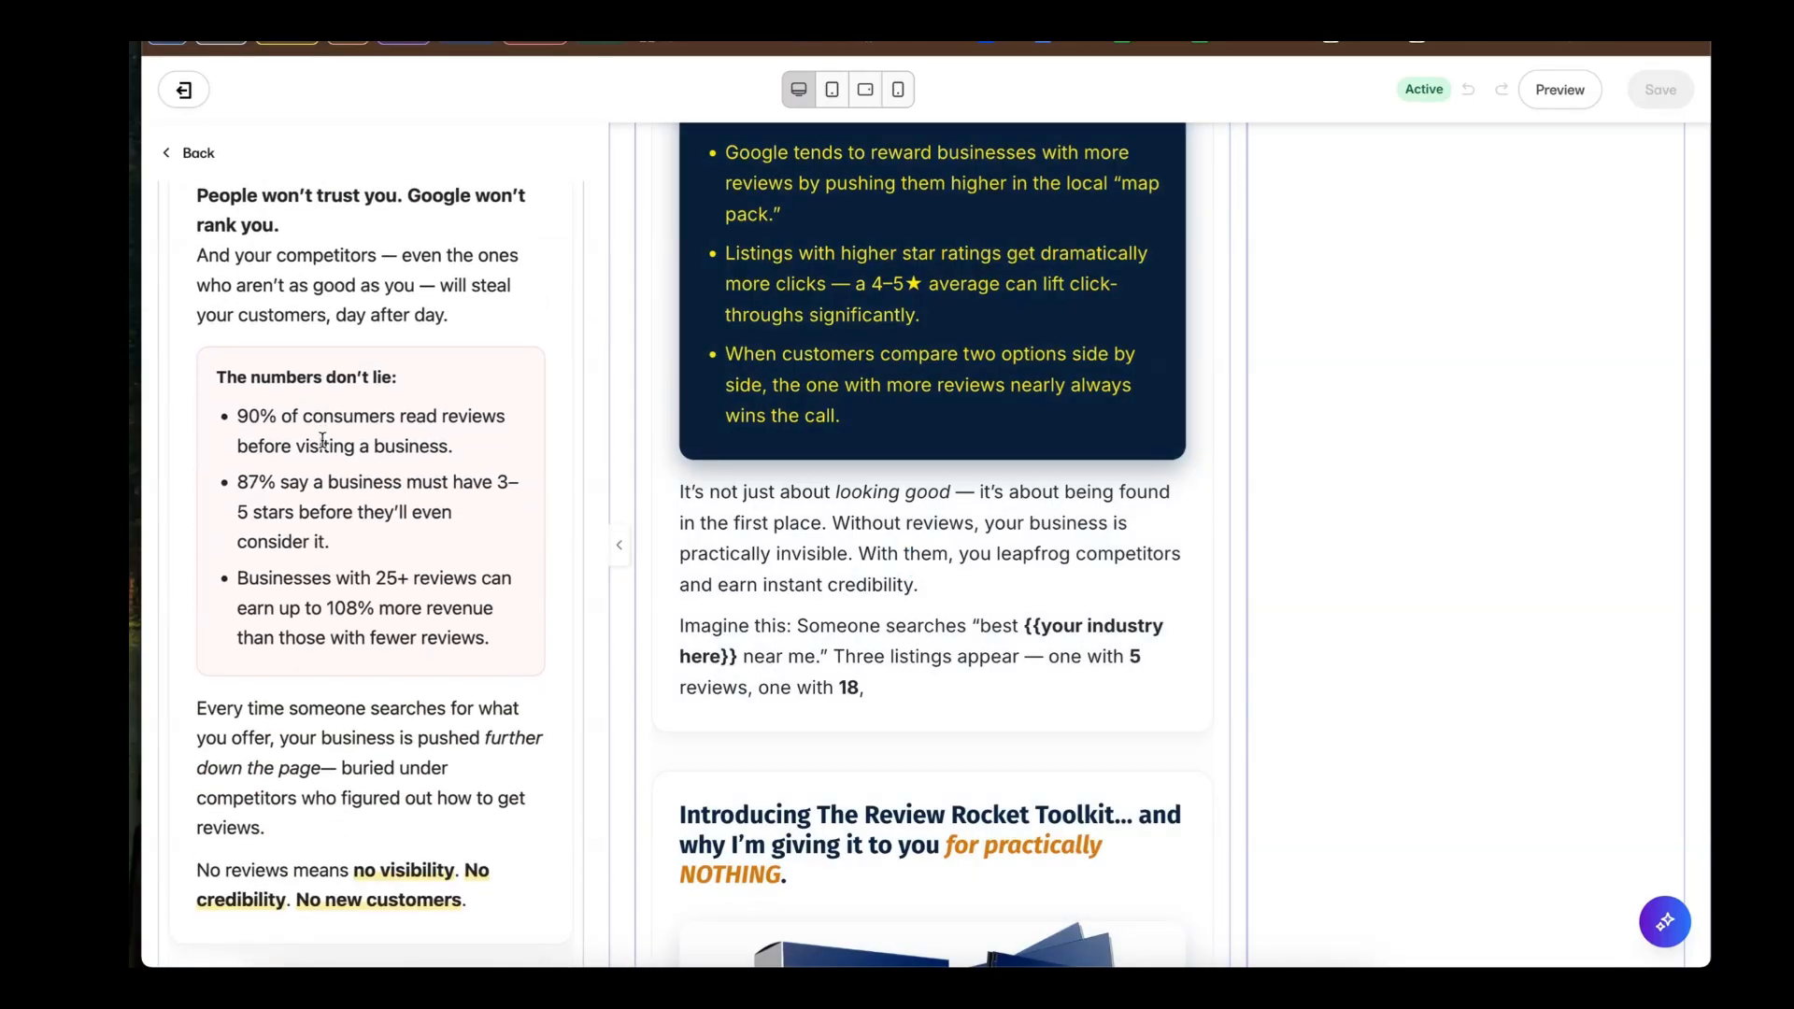
scroll(322, 439, down, 1)
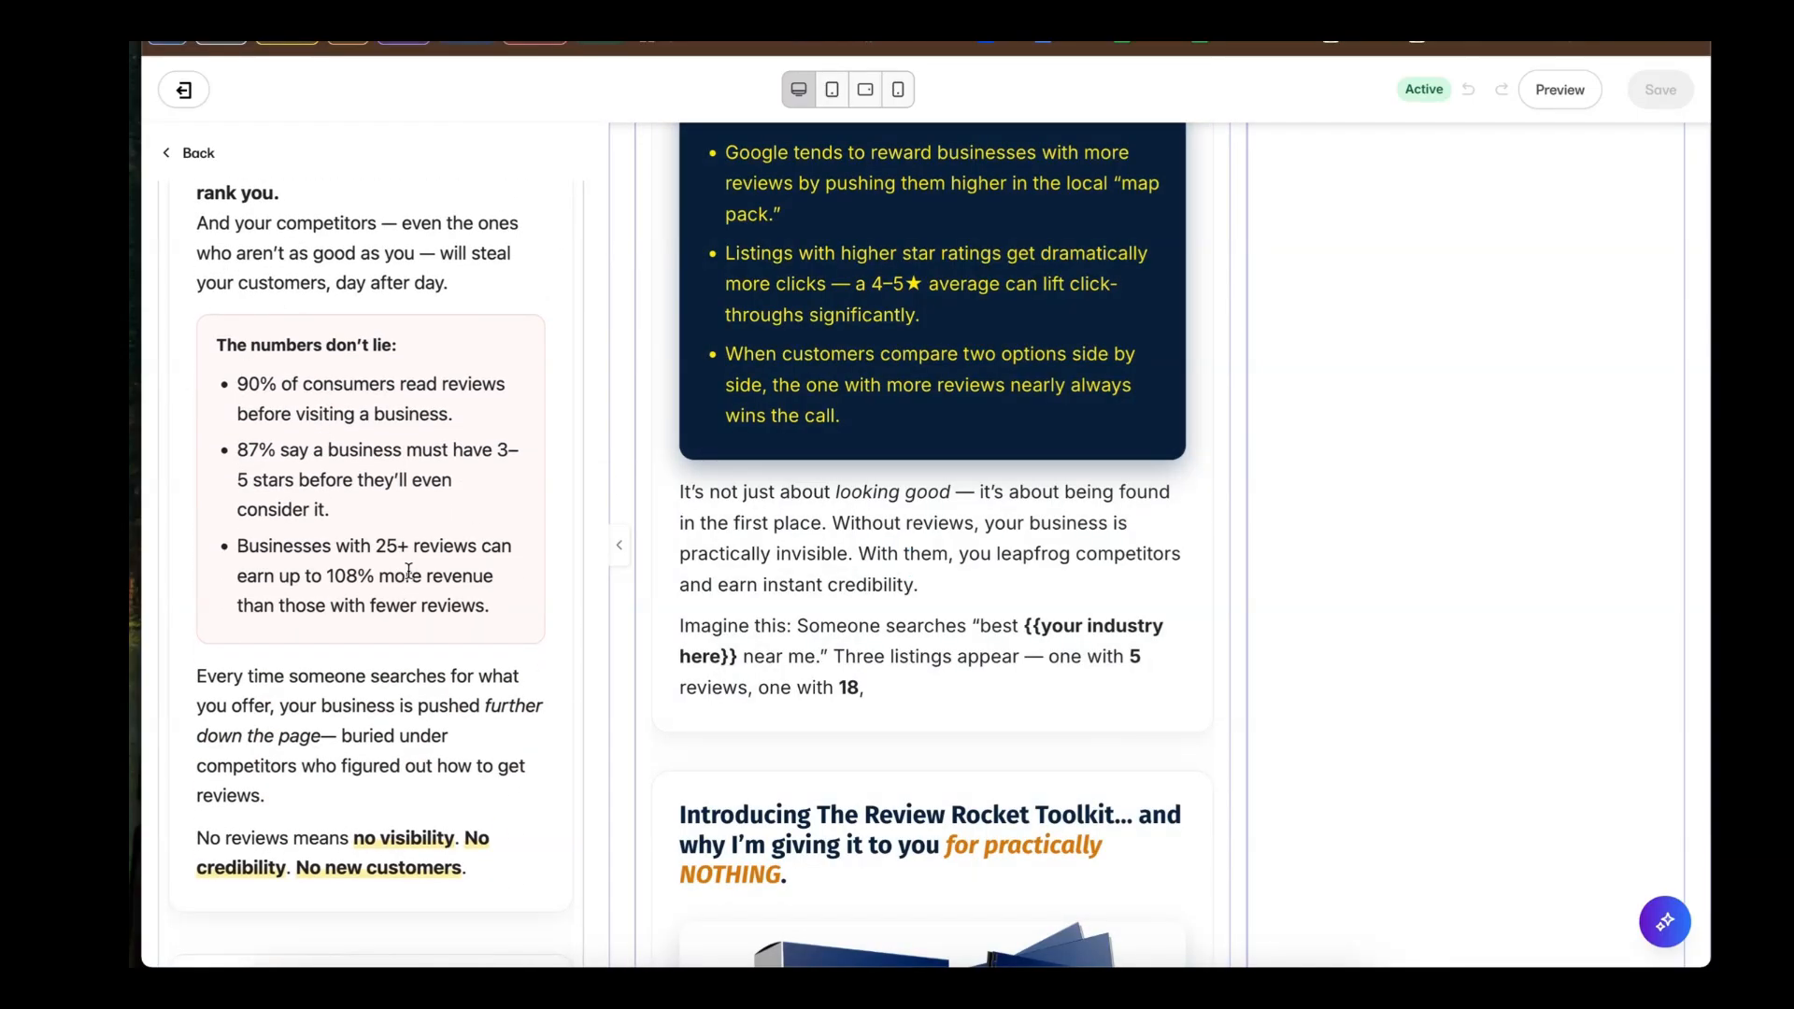
drag(362, 506, 278, 463)
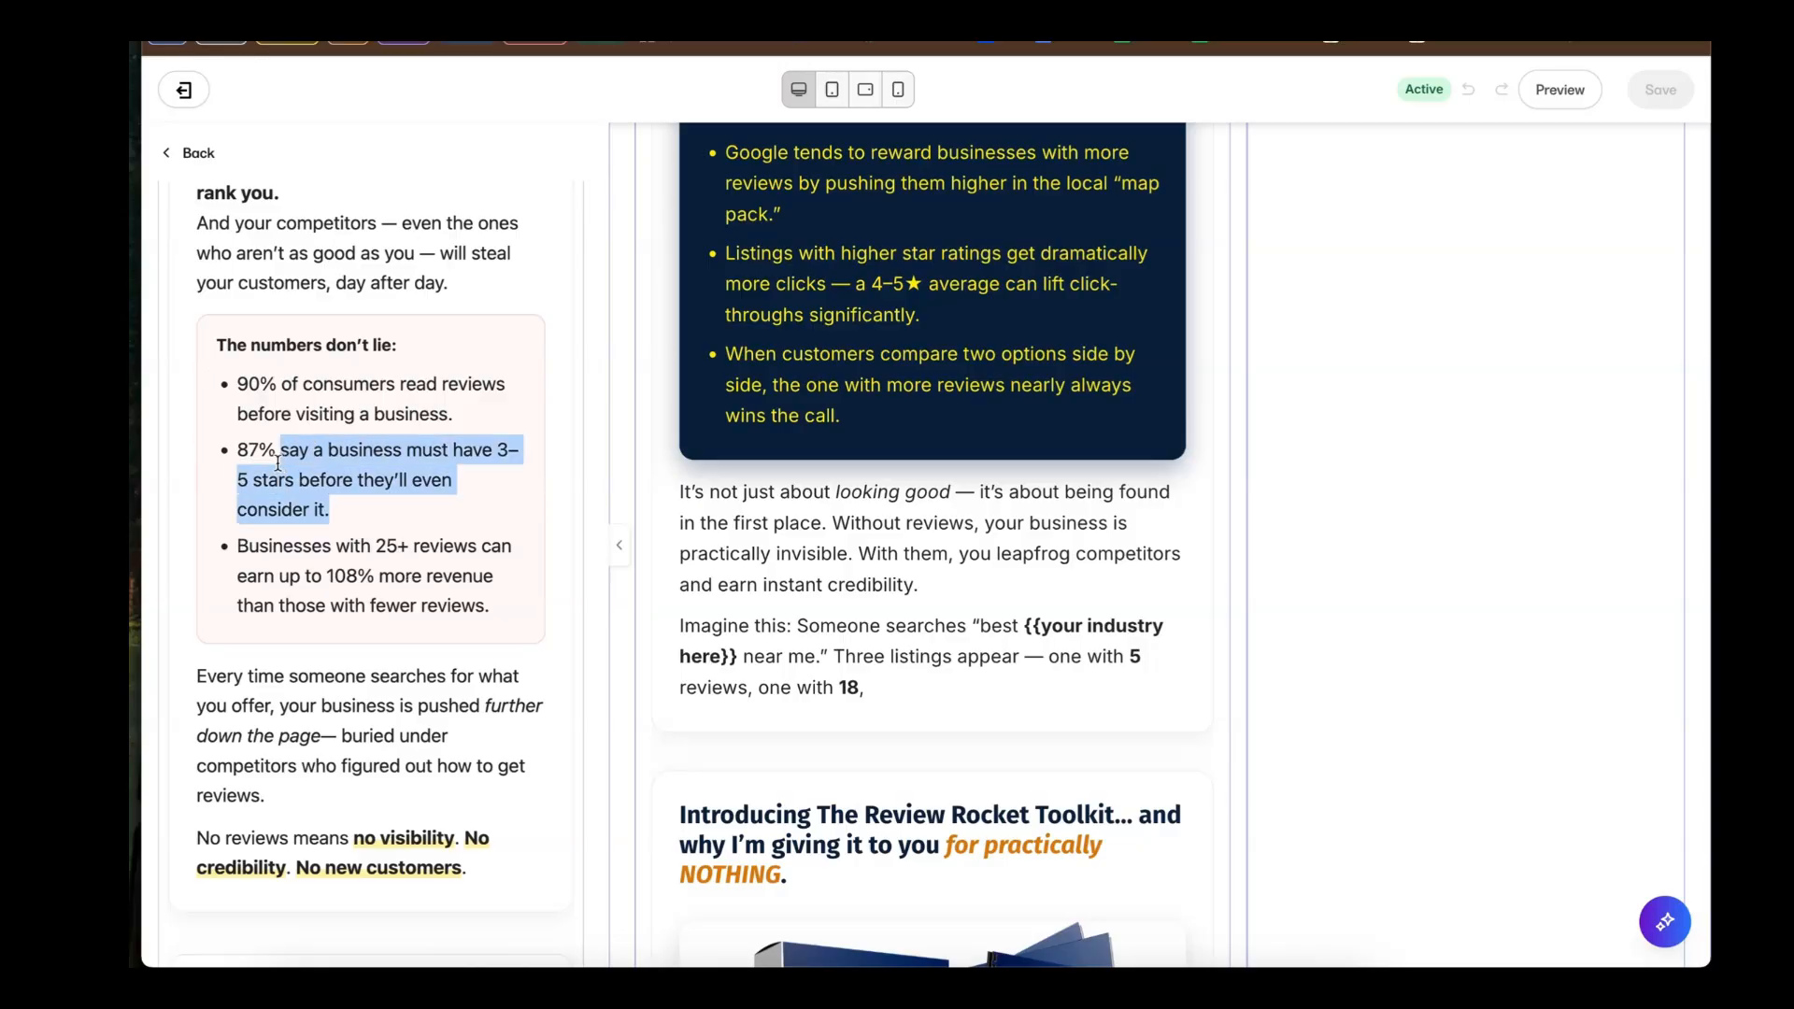
click(277, 463)
scroll(340, 451, down, 1)
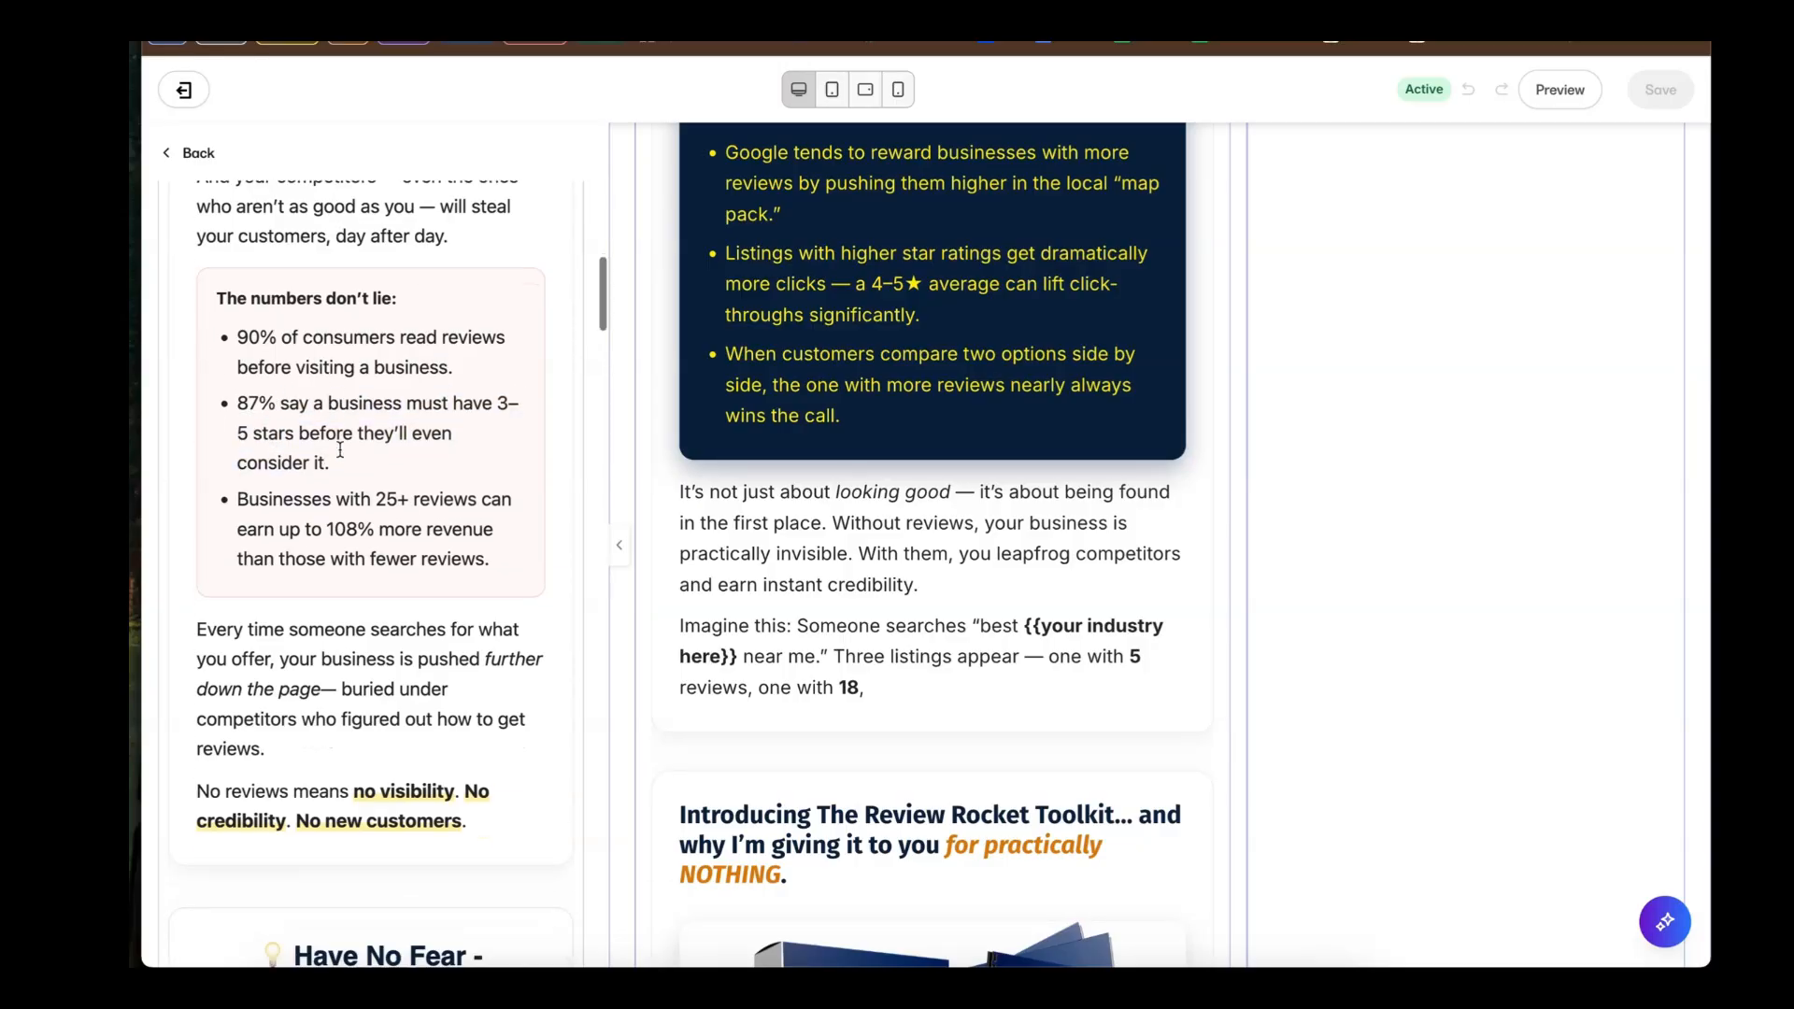
scroll(340, 450, down, 5)
scroll(340, 450, down, 1)
scroll(345, 462, down, 3)
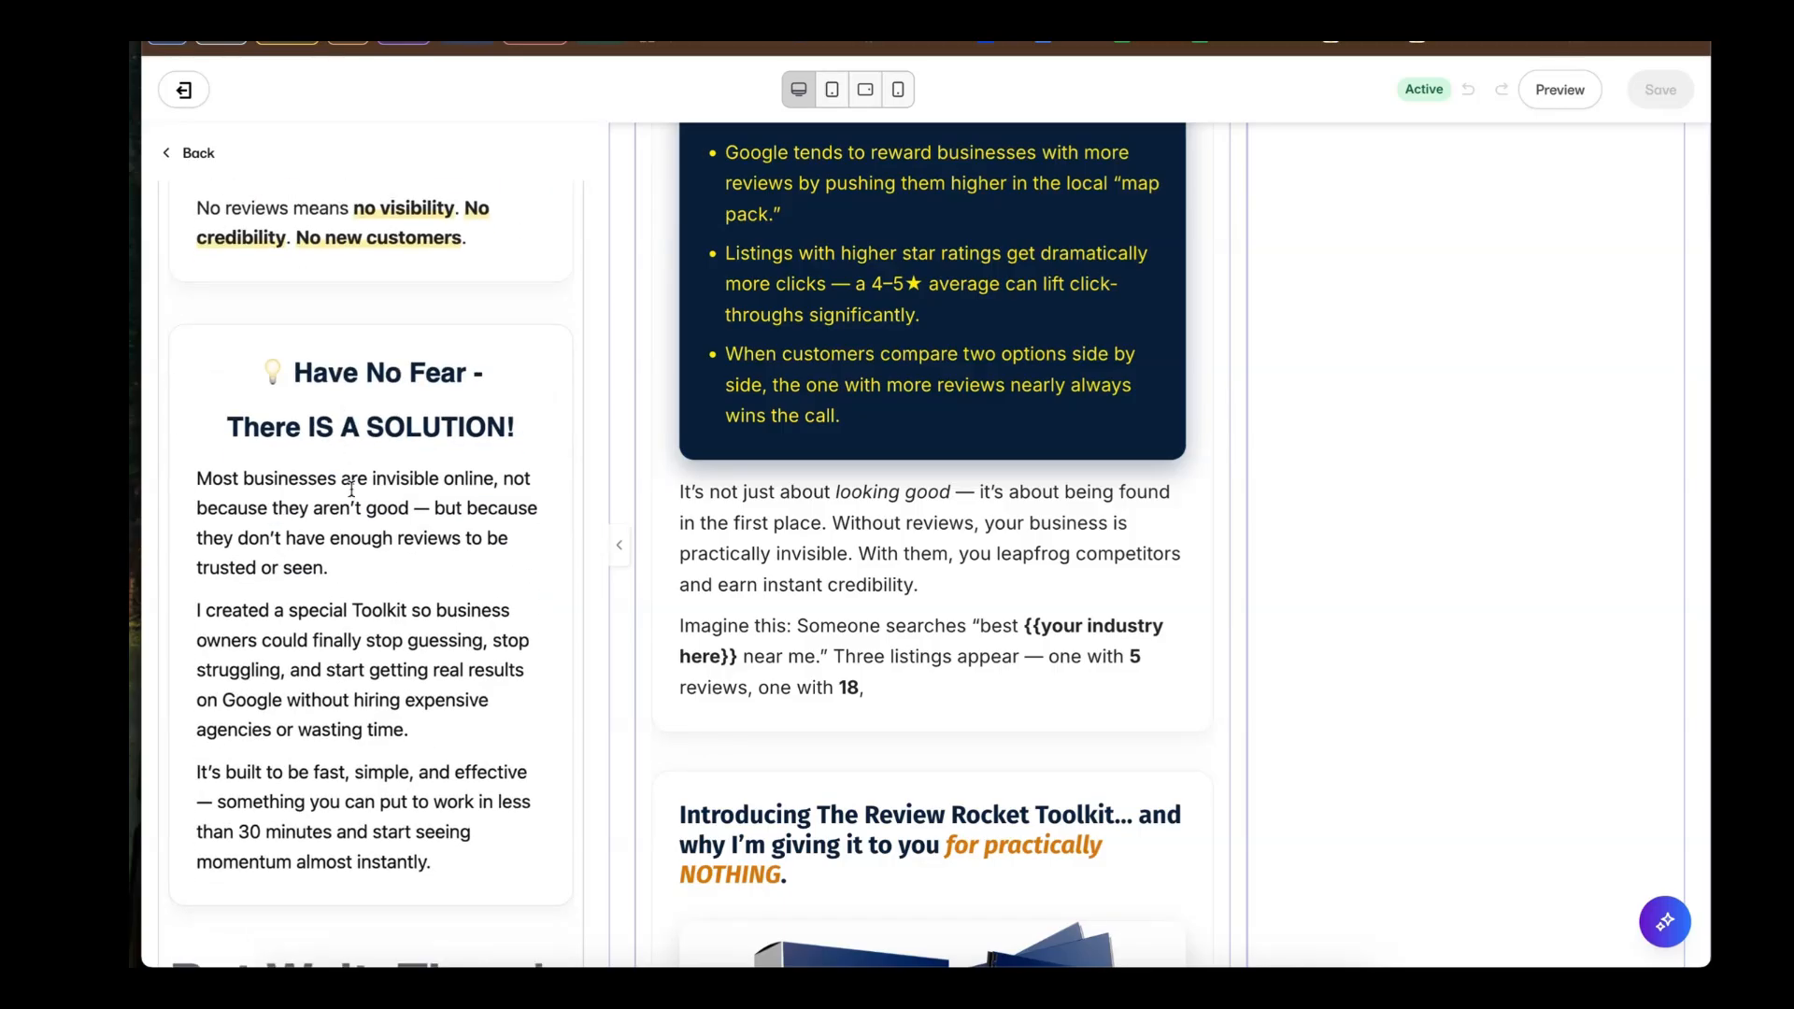
click(351, 487)
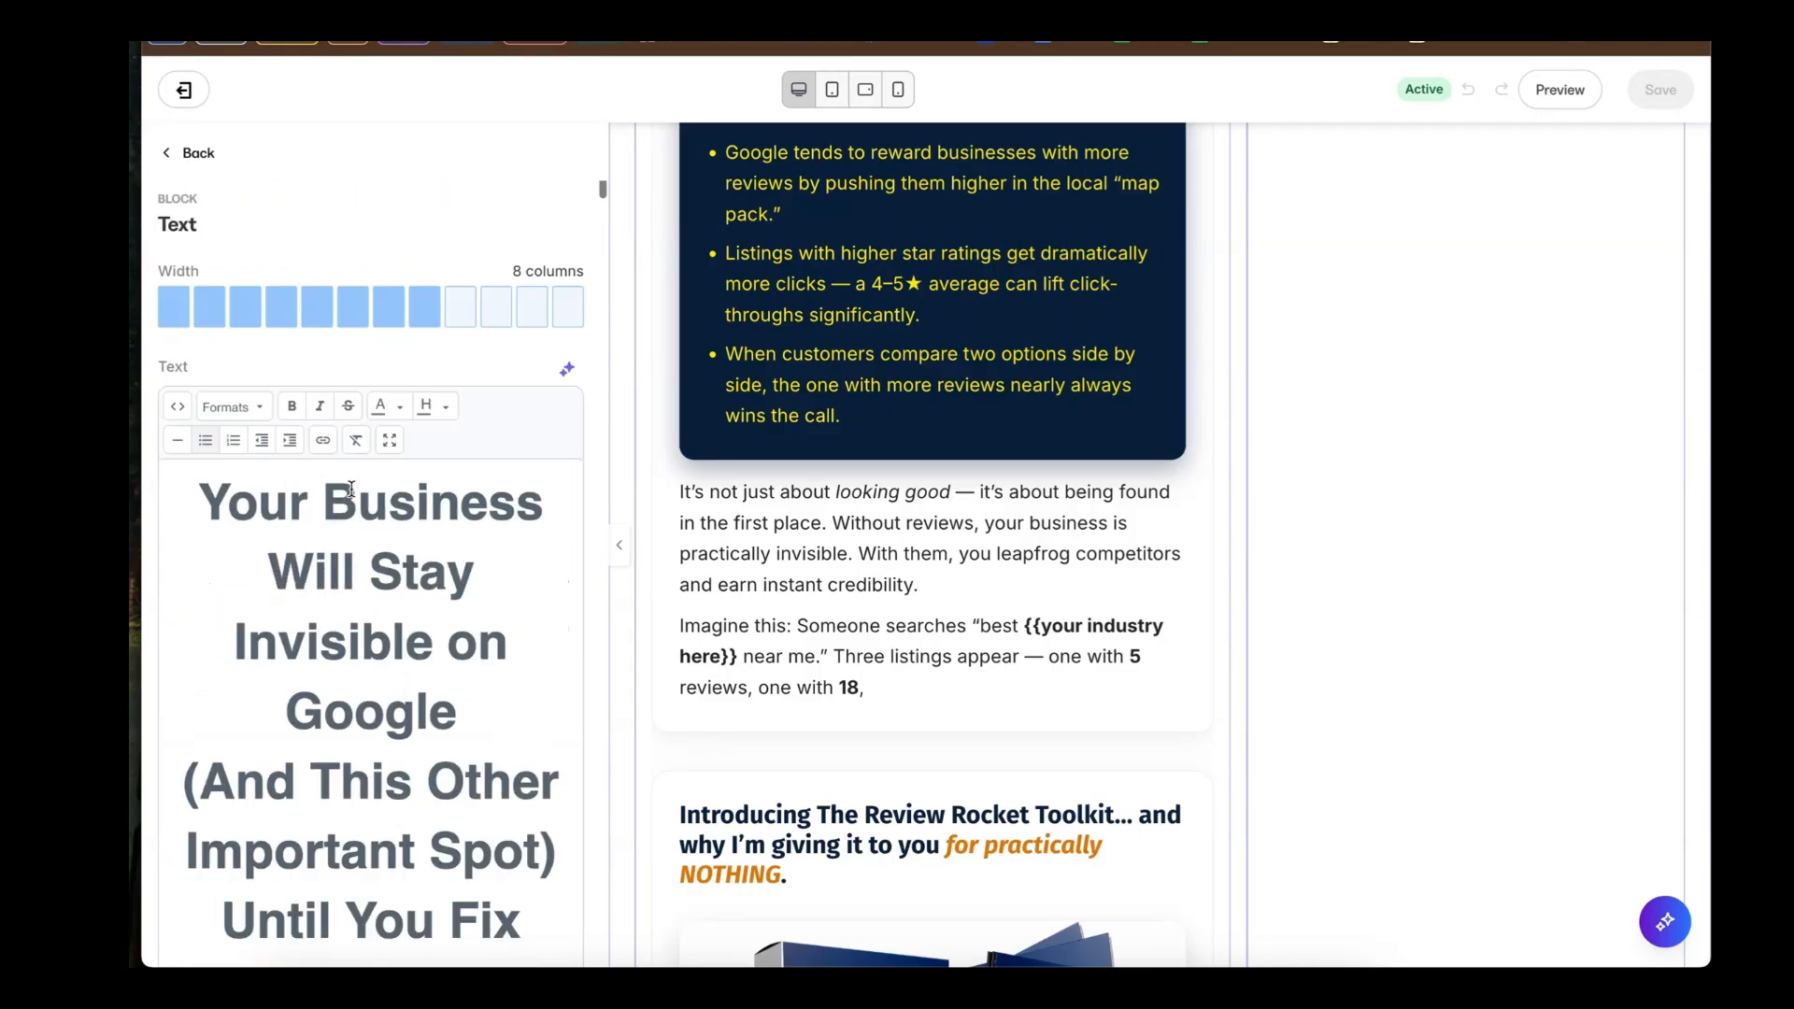
Step: Examine the text block's HTML source code from the Problem / Agitation section to the "Proof That Reviews Matter" section, and close it
click(177, 409)
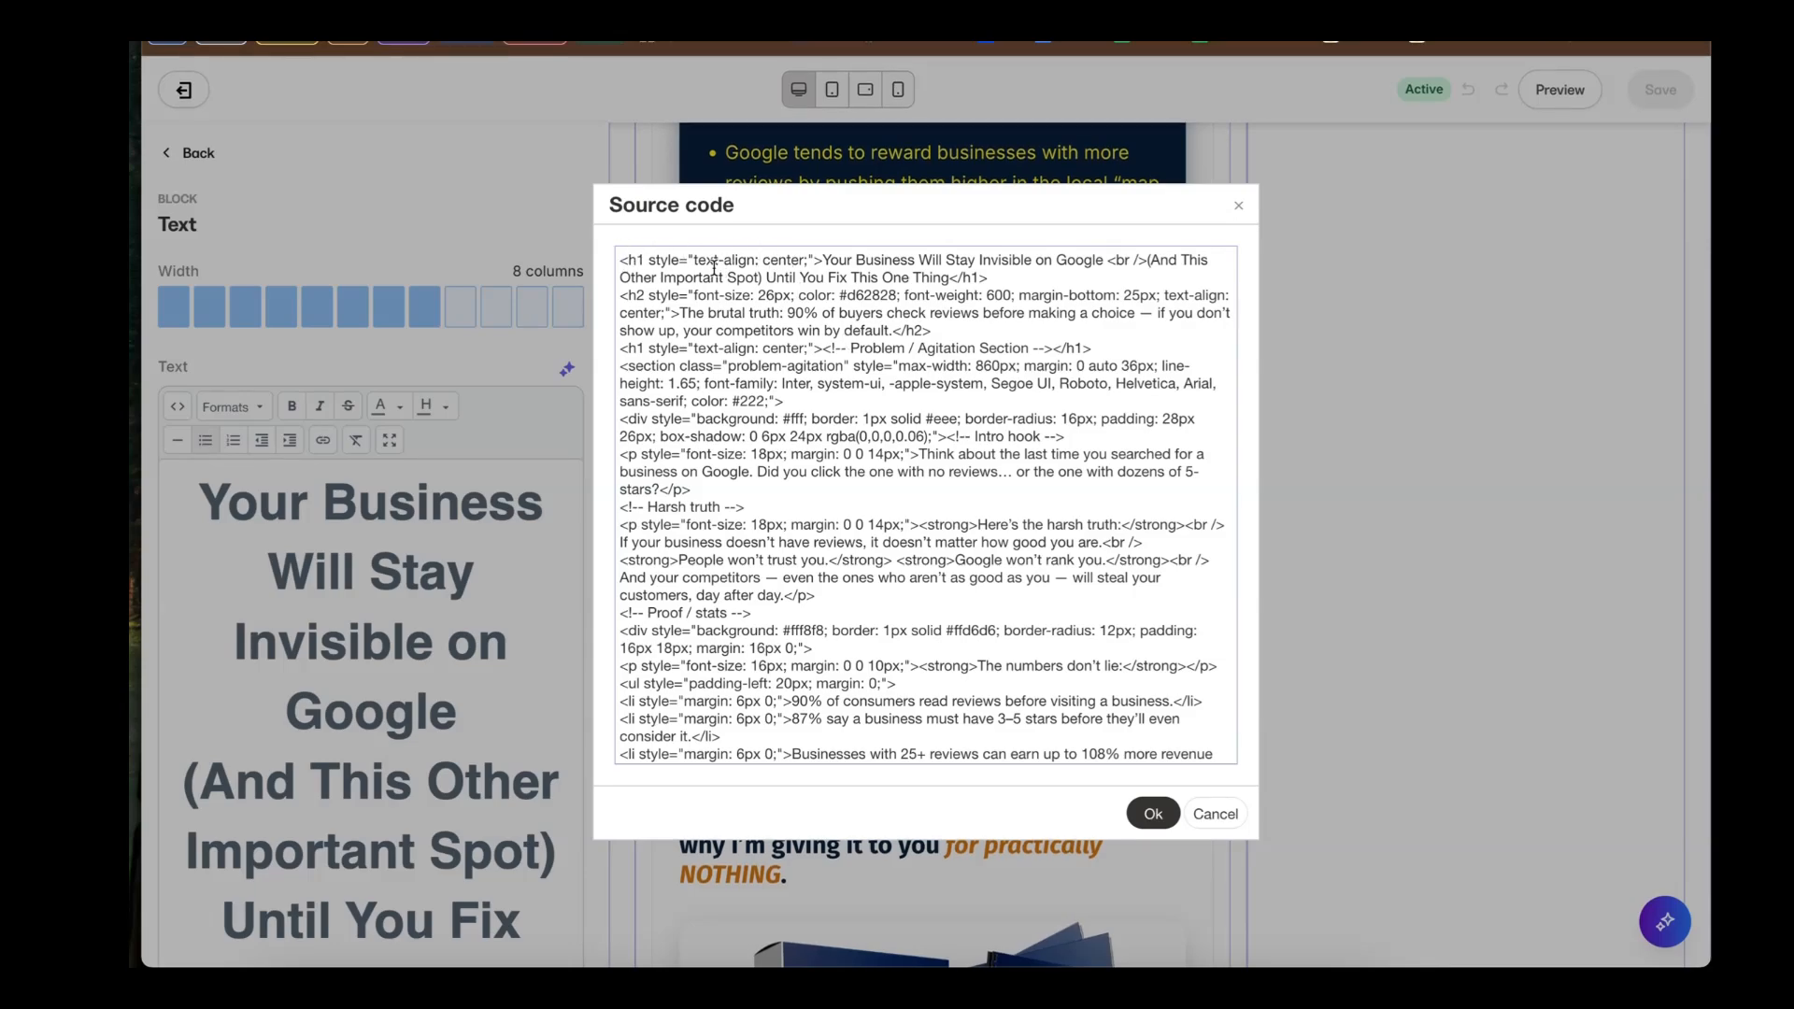
scroll(720, 390, down, 5)
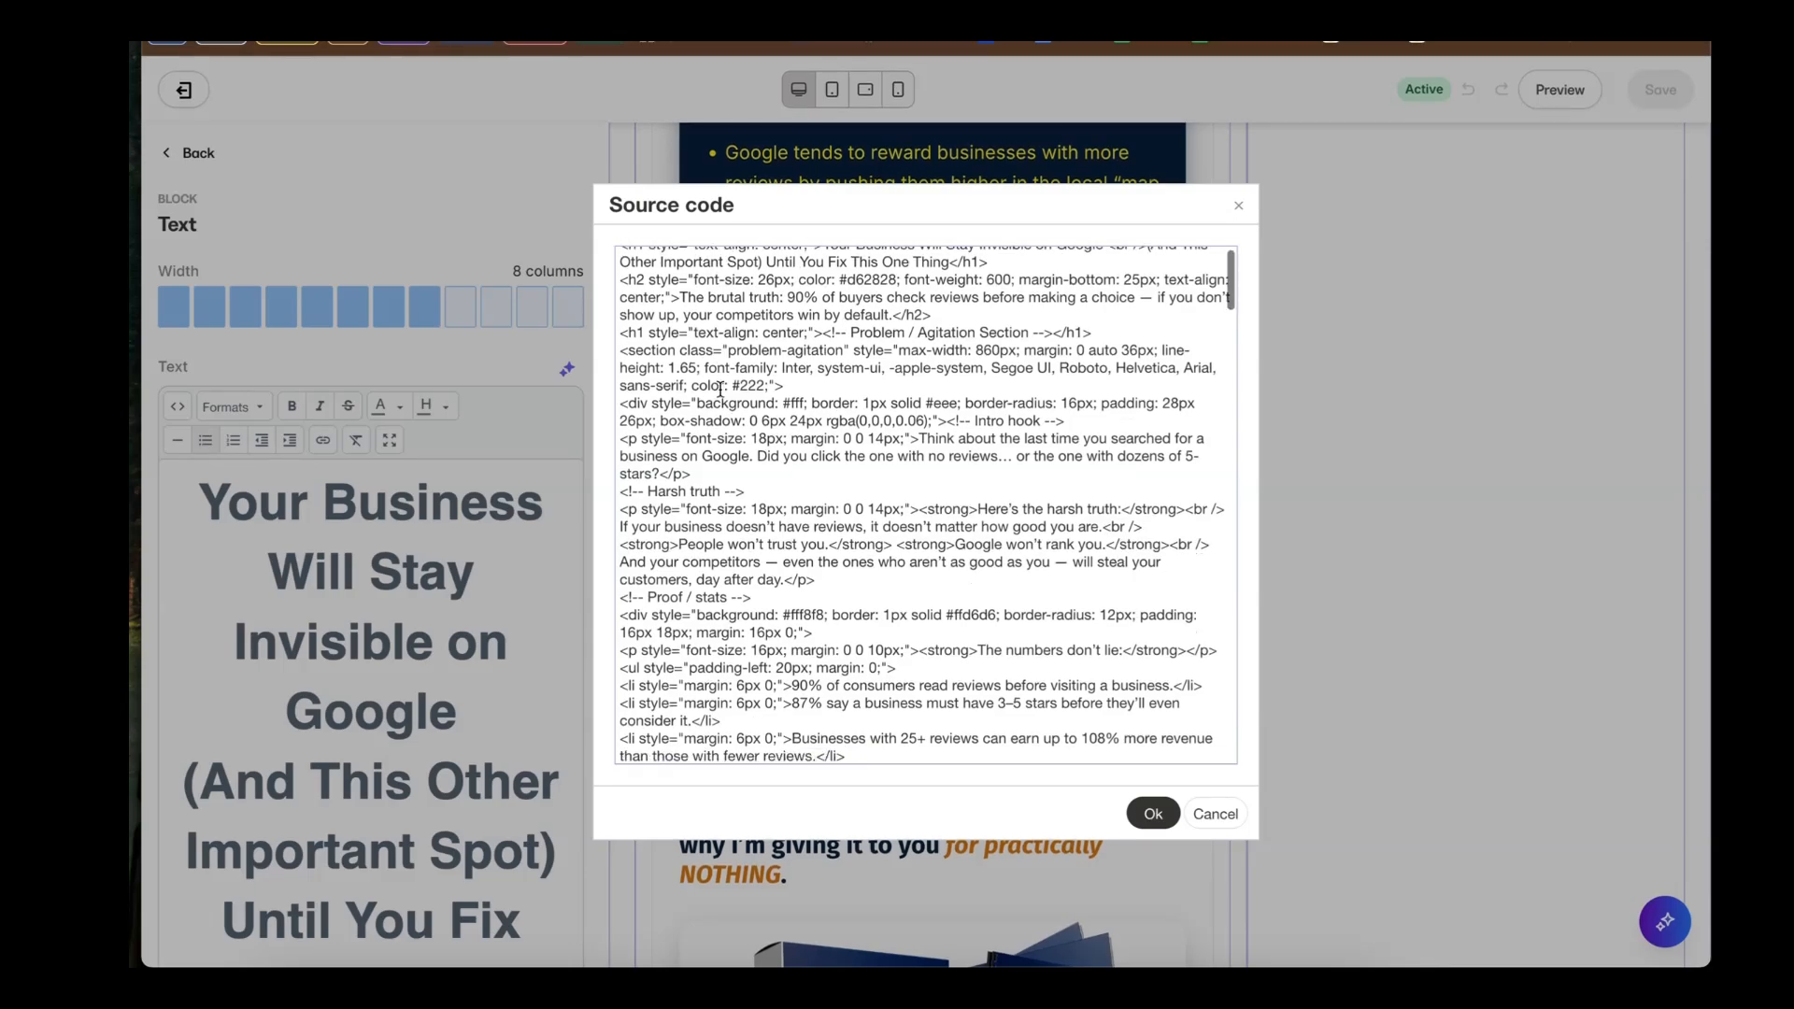
drag(621, 418, 669, 505)
click(657, 452)
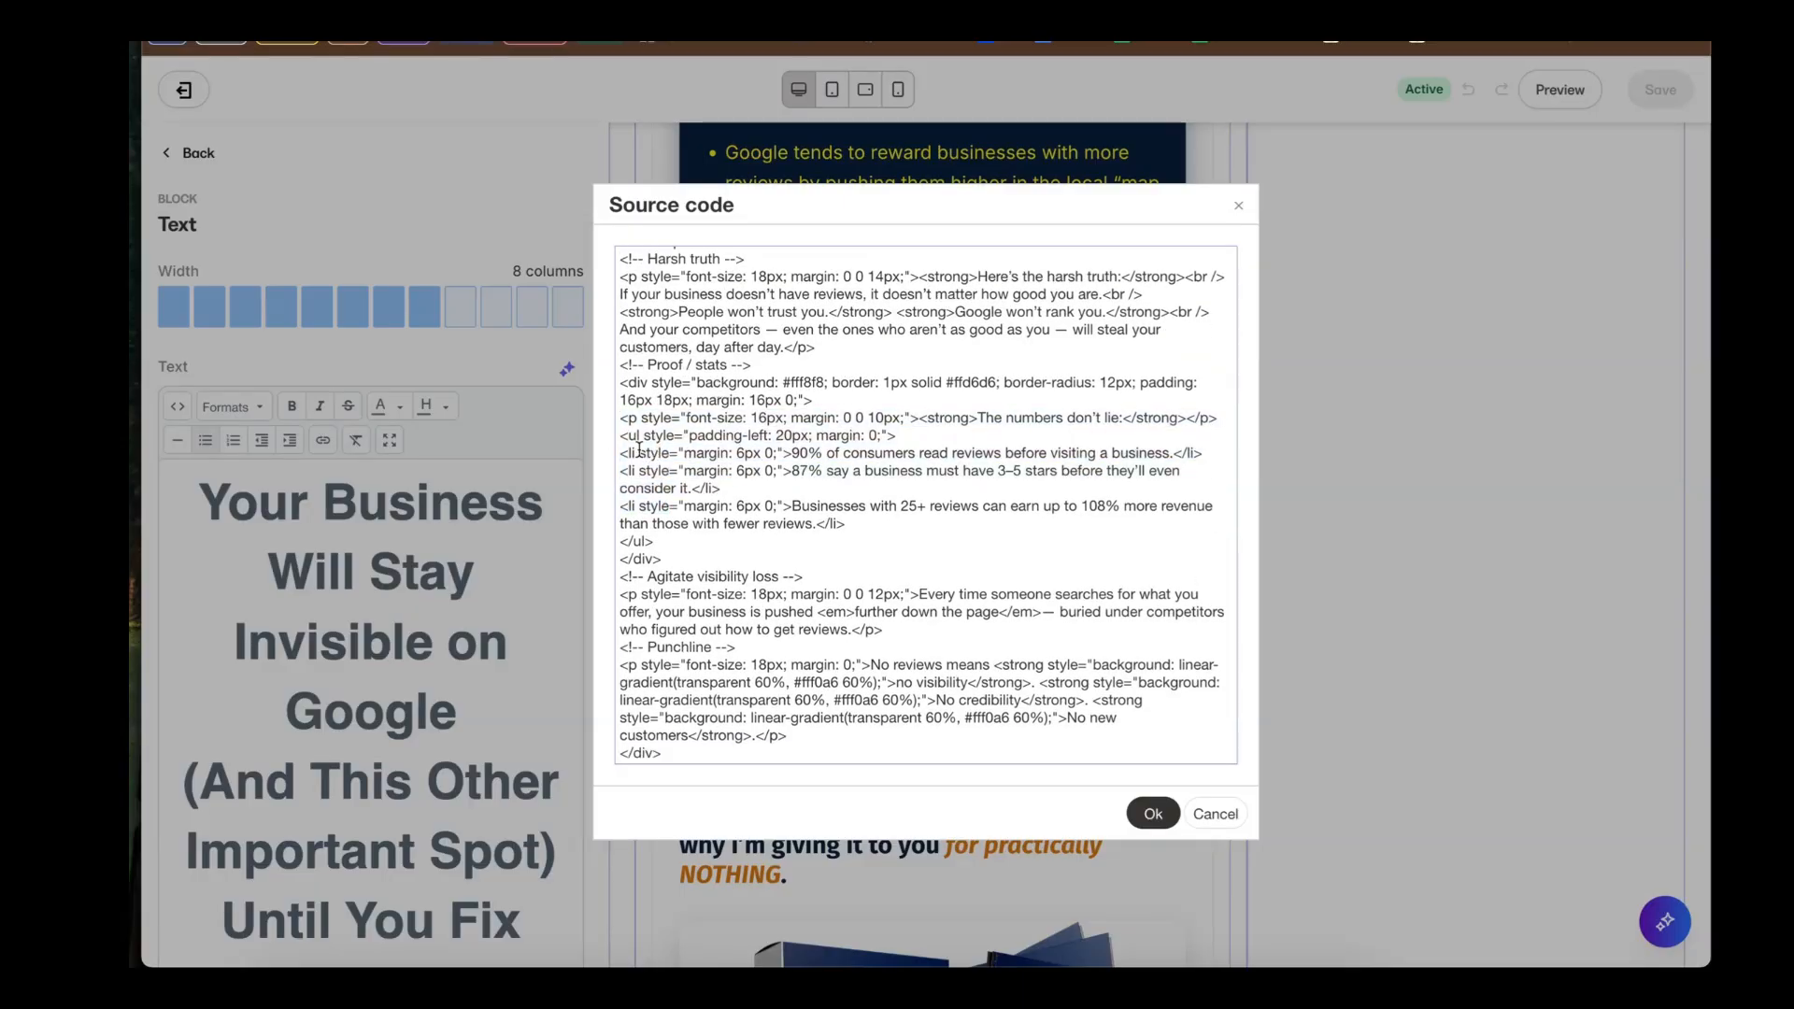
scroll(659, 456, down, 8)
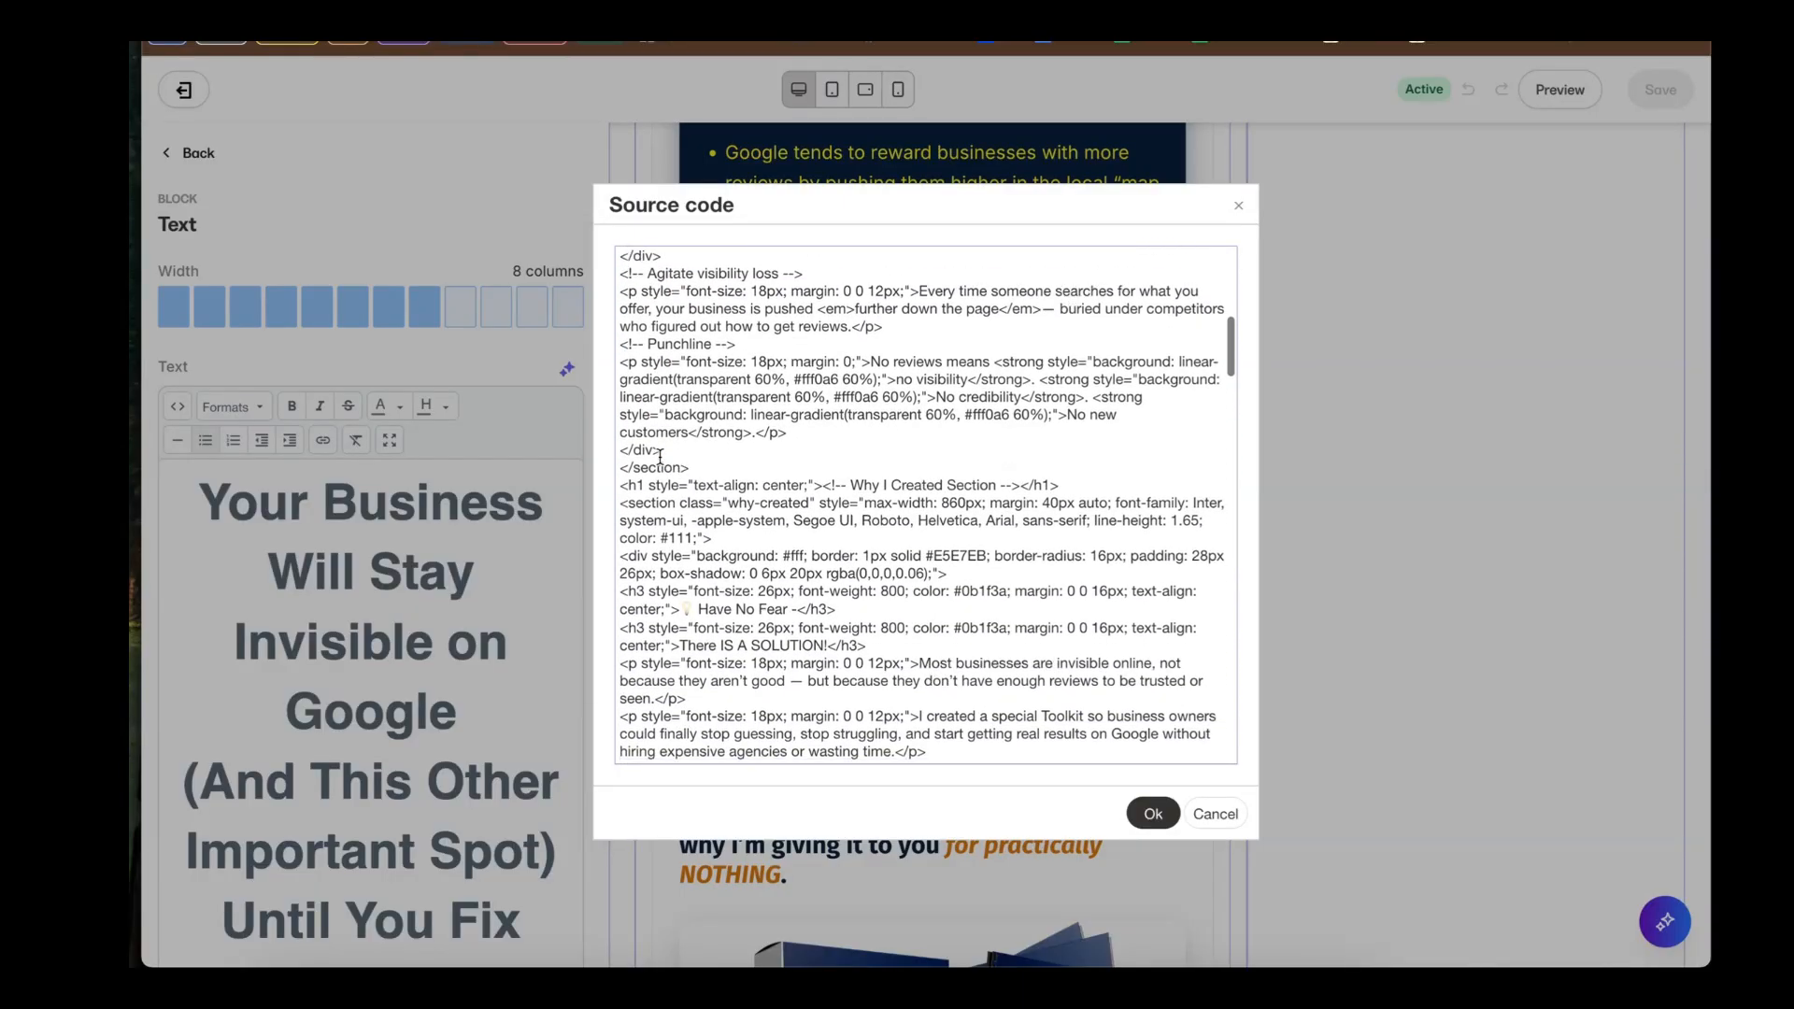
scroll(659, 456, down, 5)
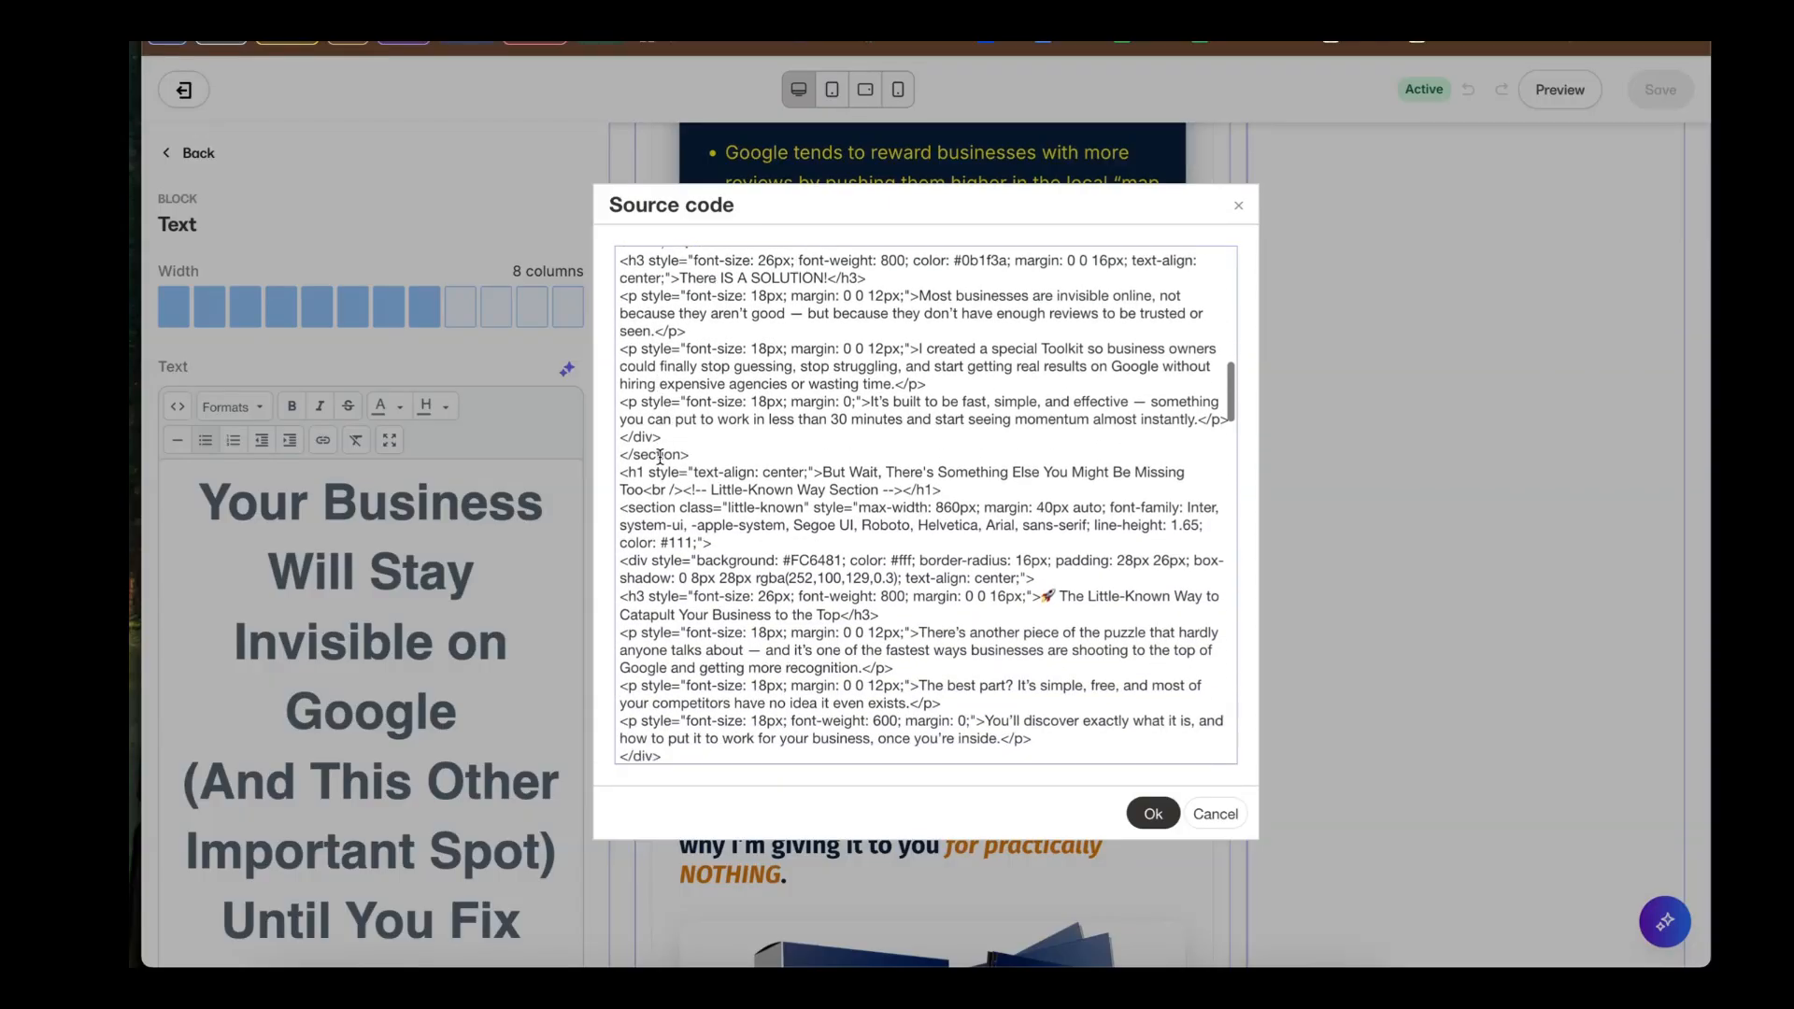
scroll(659, 456, down, 6)
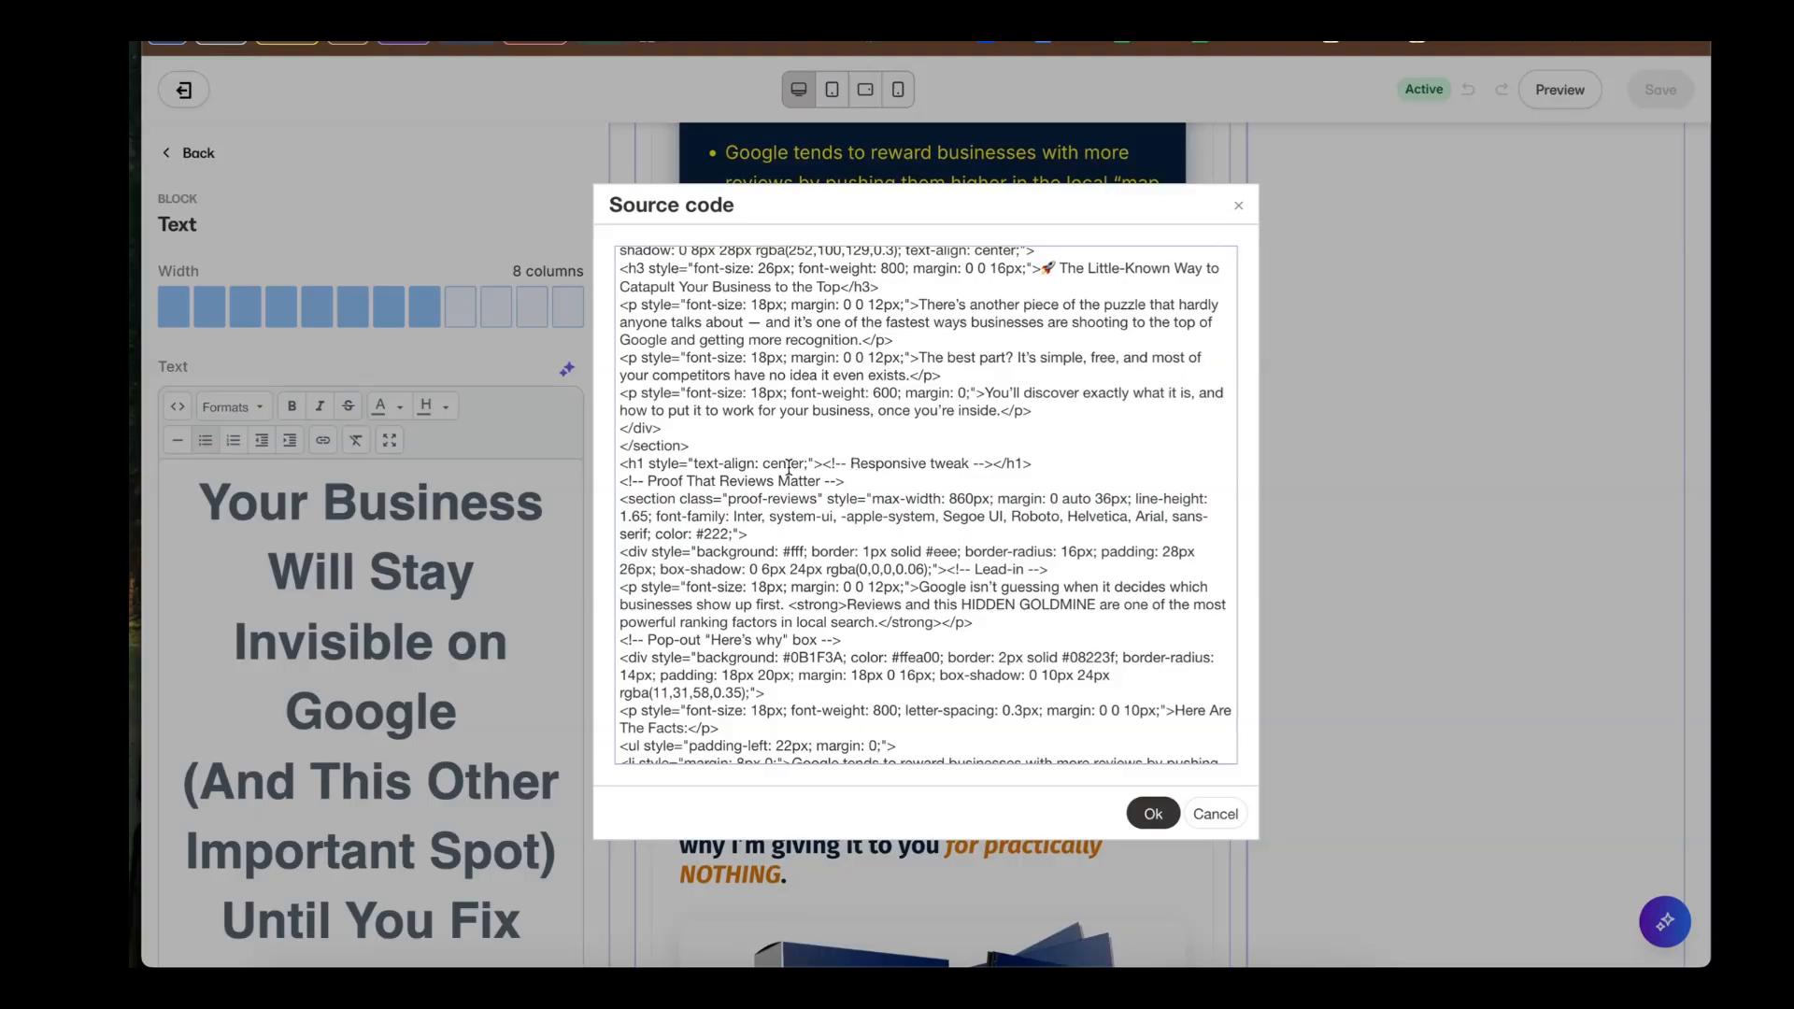
scroll(750, 435, down, 1)
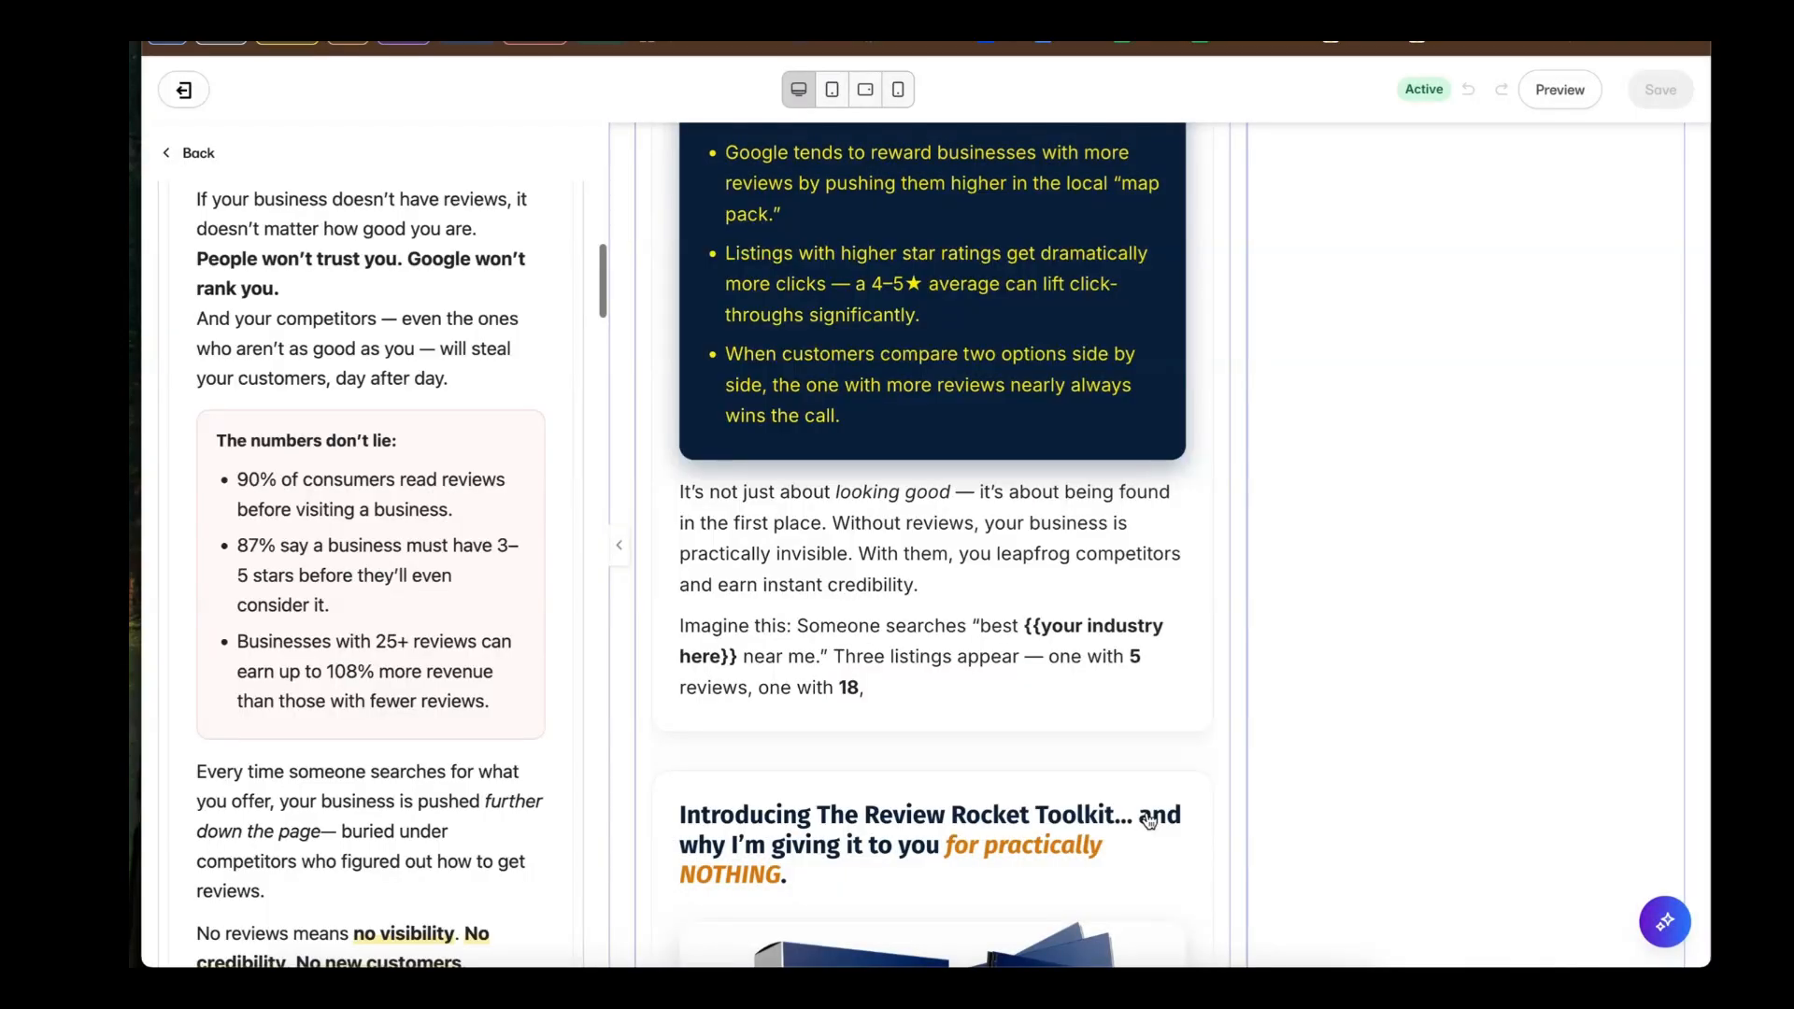
click(1152, 814)
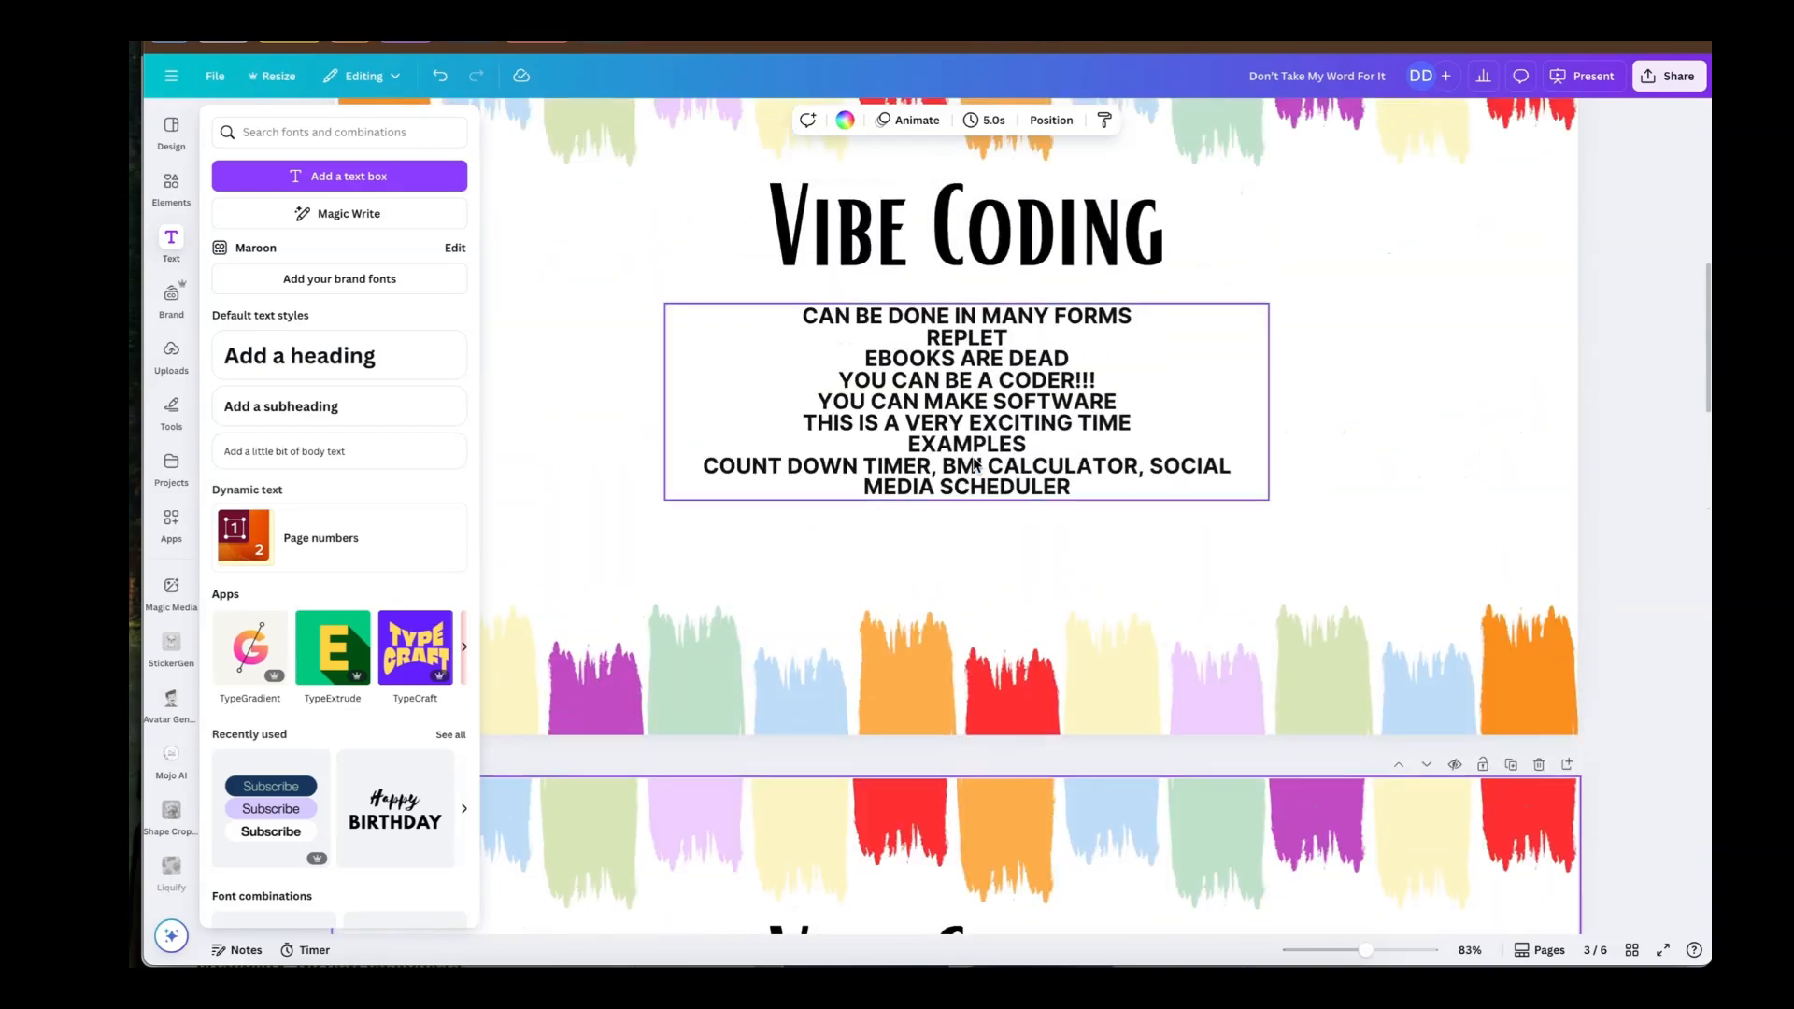
Step: Extend the REPLET line on the Vibe Coding slide to read "REPLET, LOVABLE, BOLT (GOOGLE)"
scroll(974, 464, up, 1)
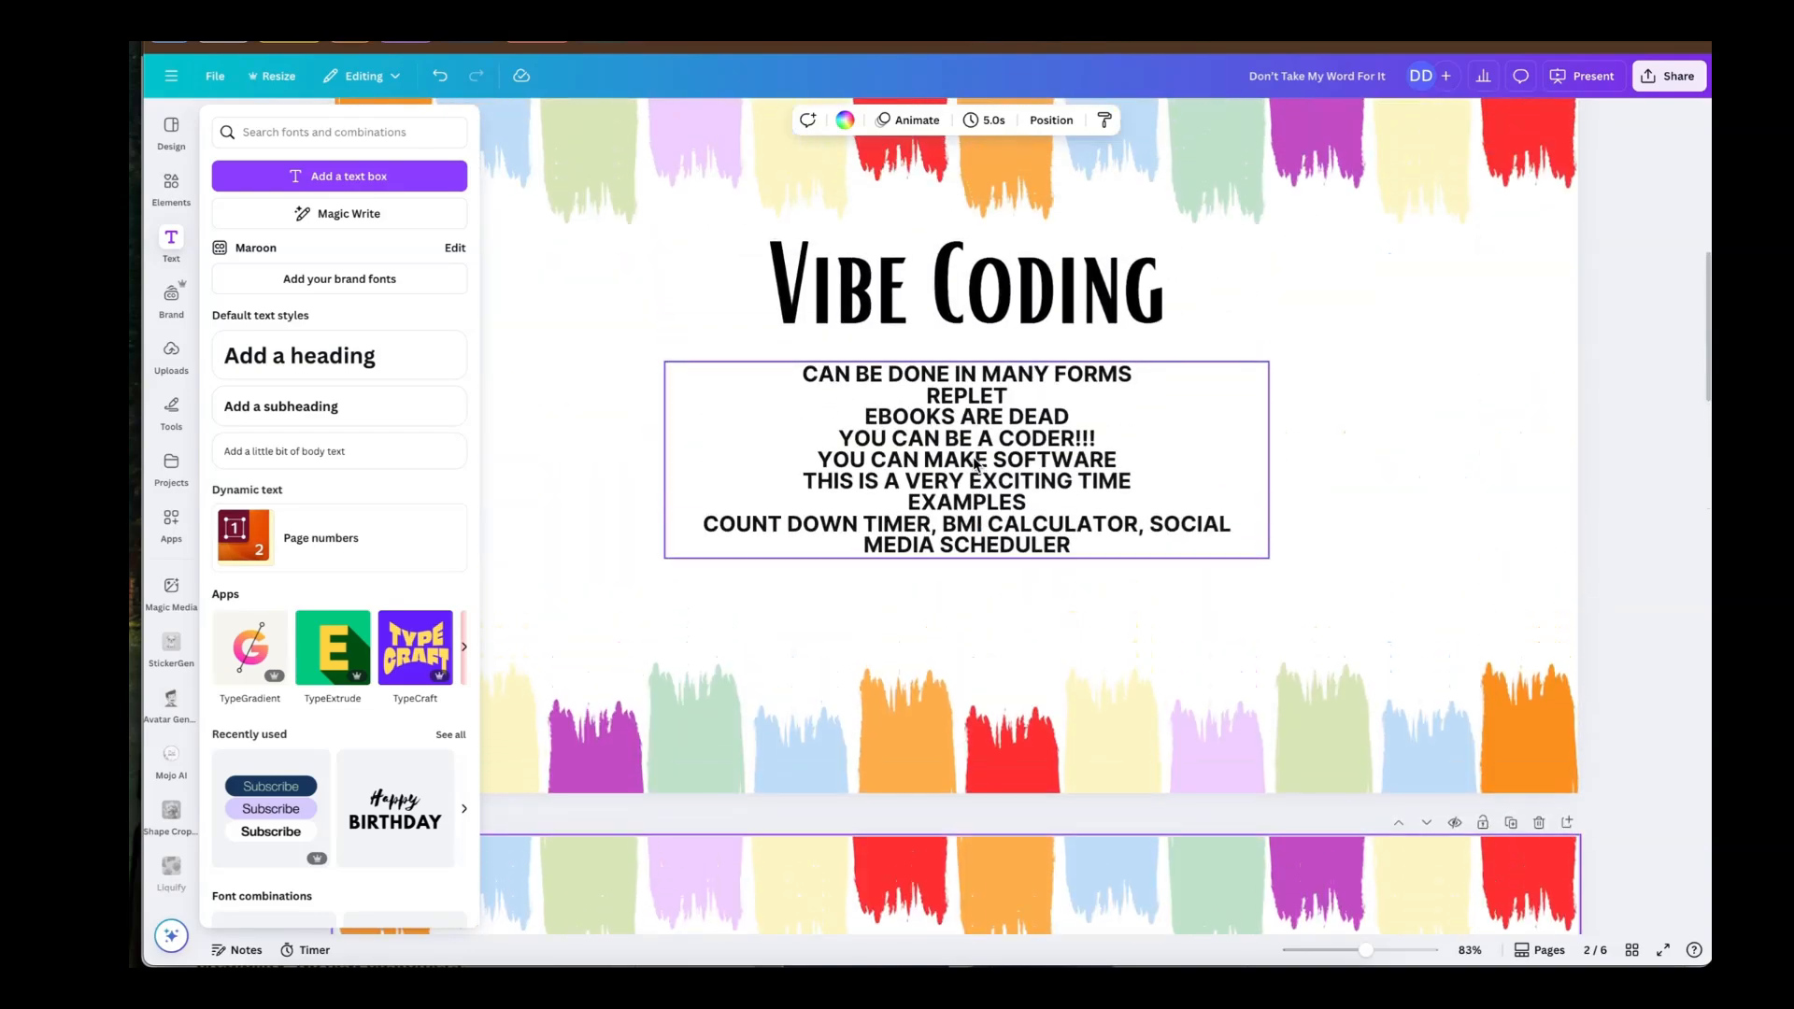
click(1046, 405)
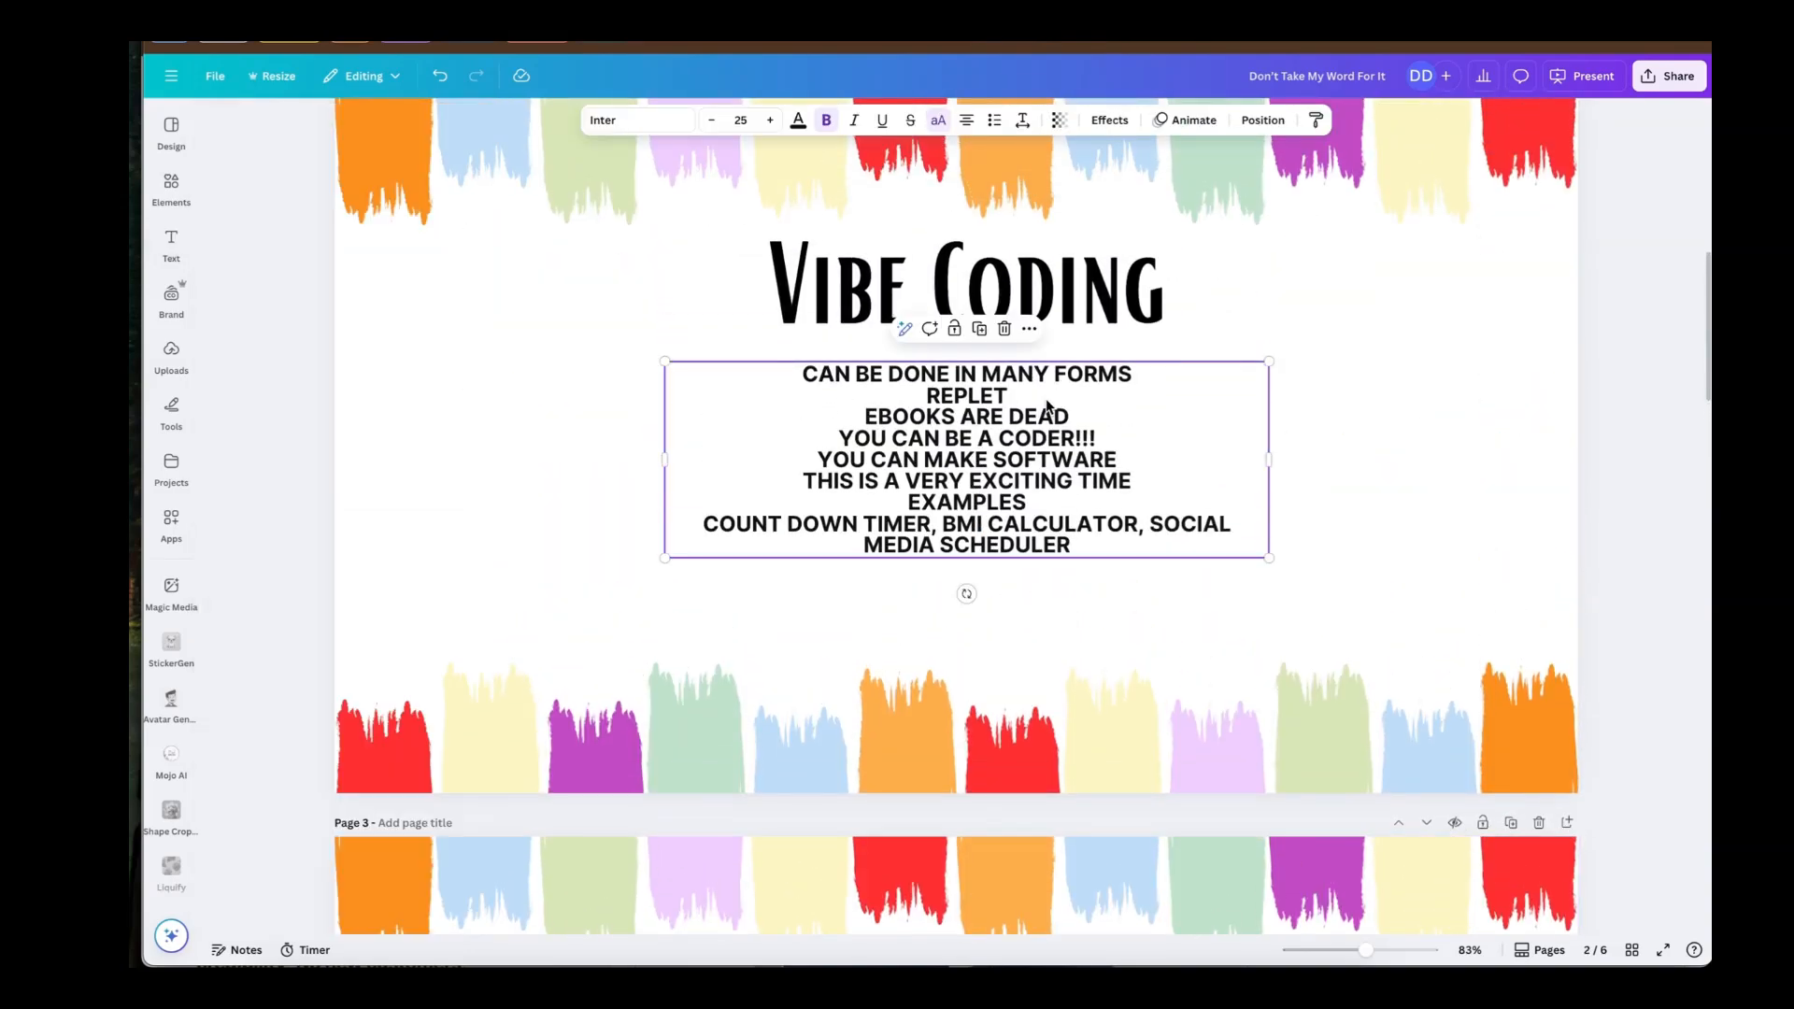
click(1014, 400)
text(, LOVABLE)
key(BackSpace)
text(LE, )
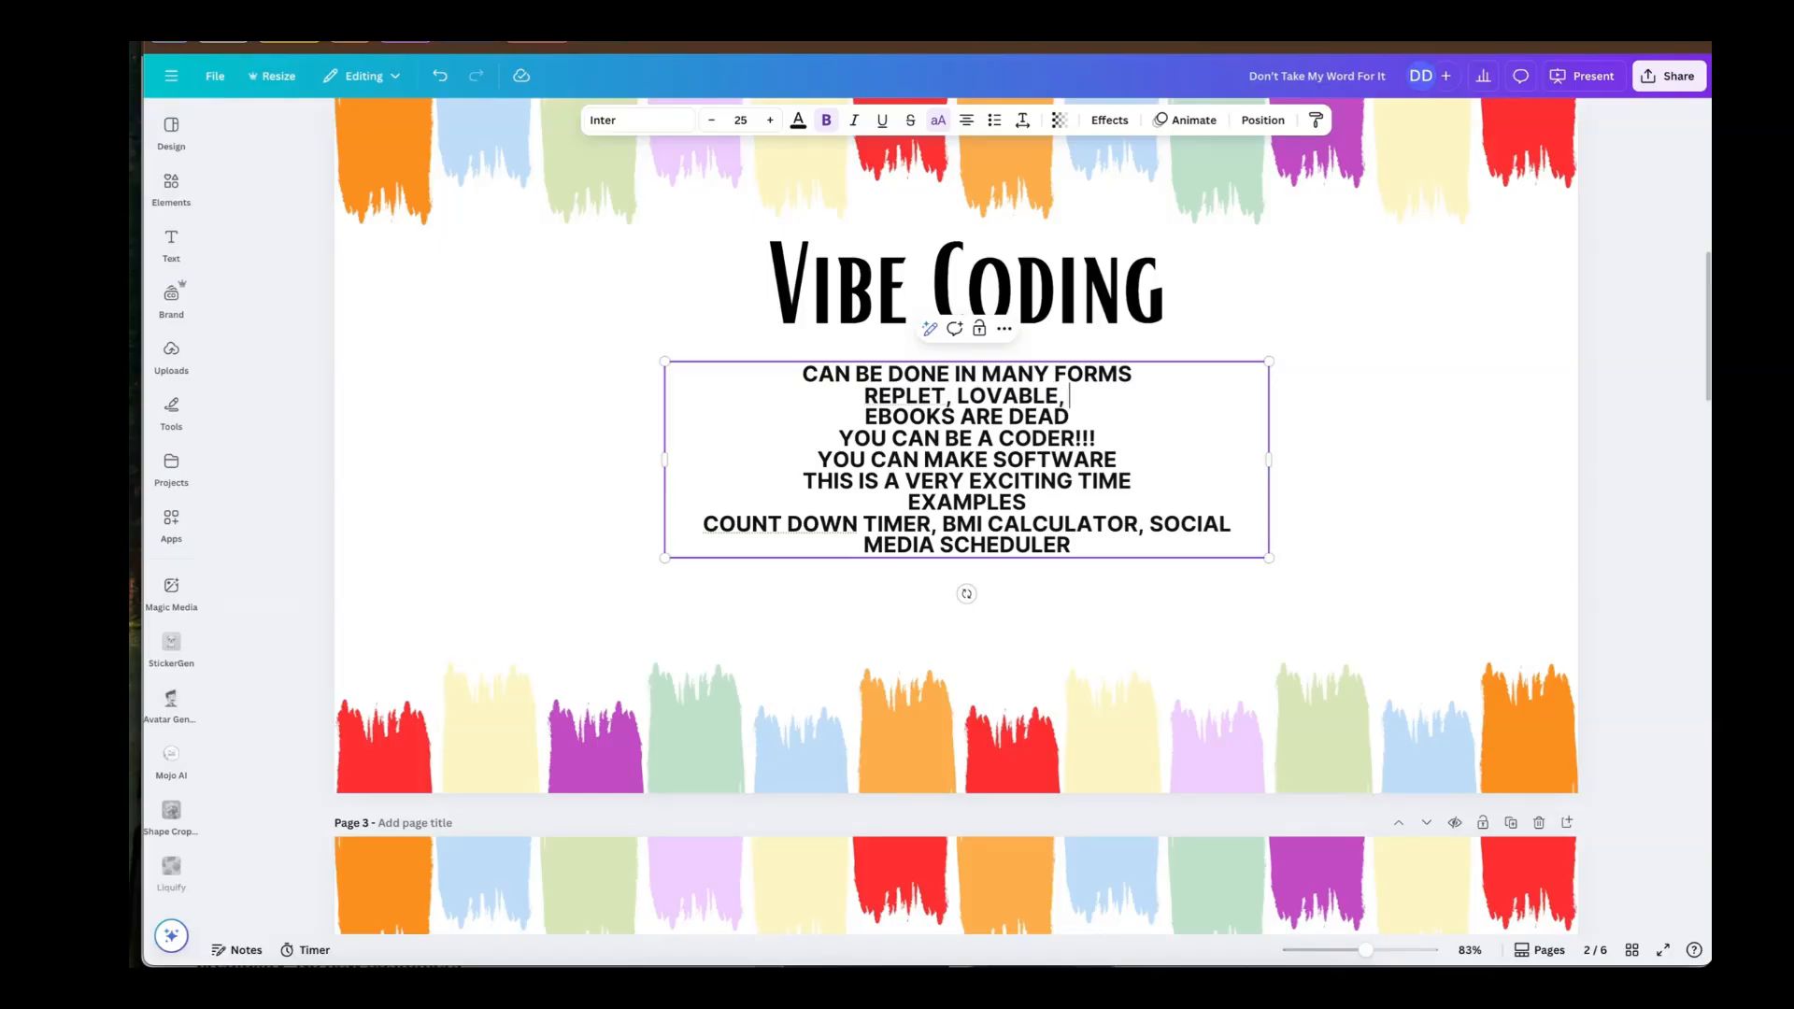
text(BOLD)
key(BackSpace)
text(T )
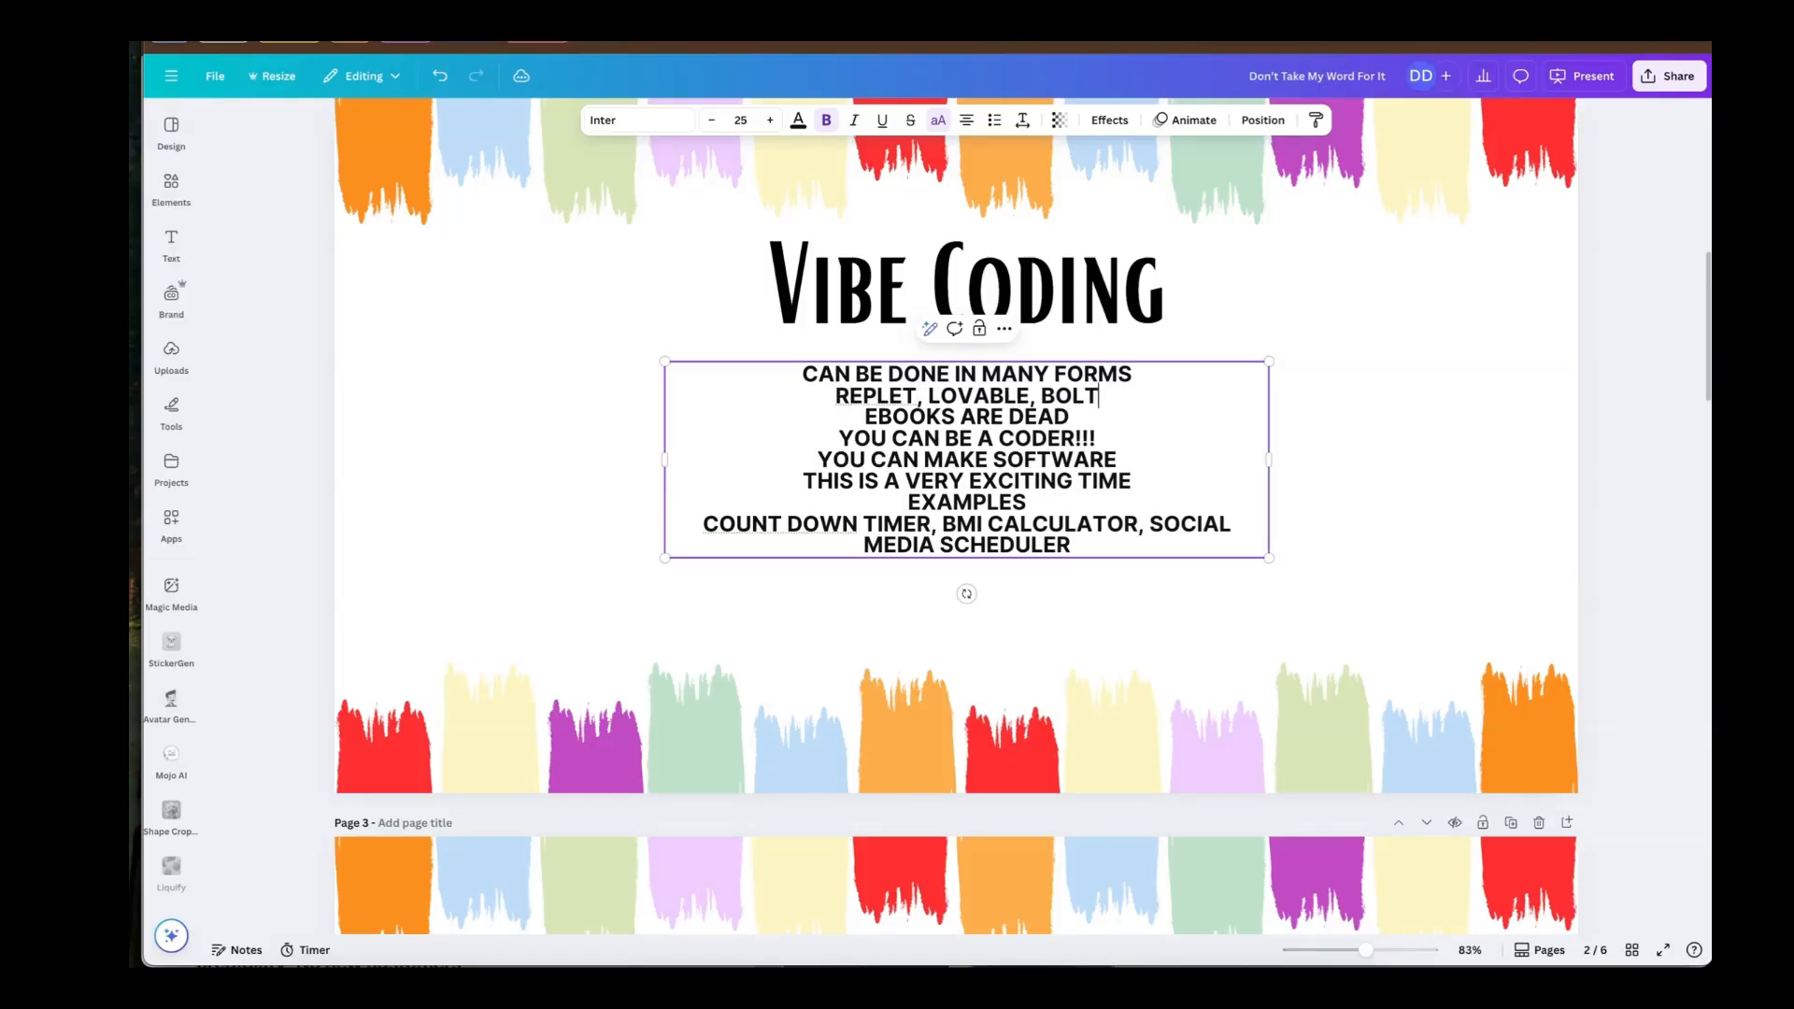
text((GOOGLE)
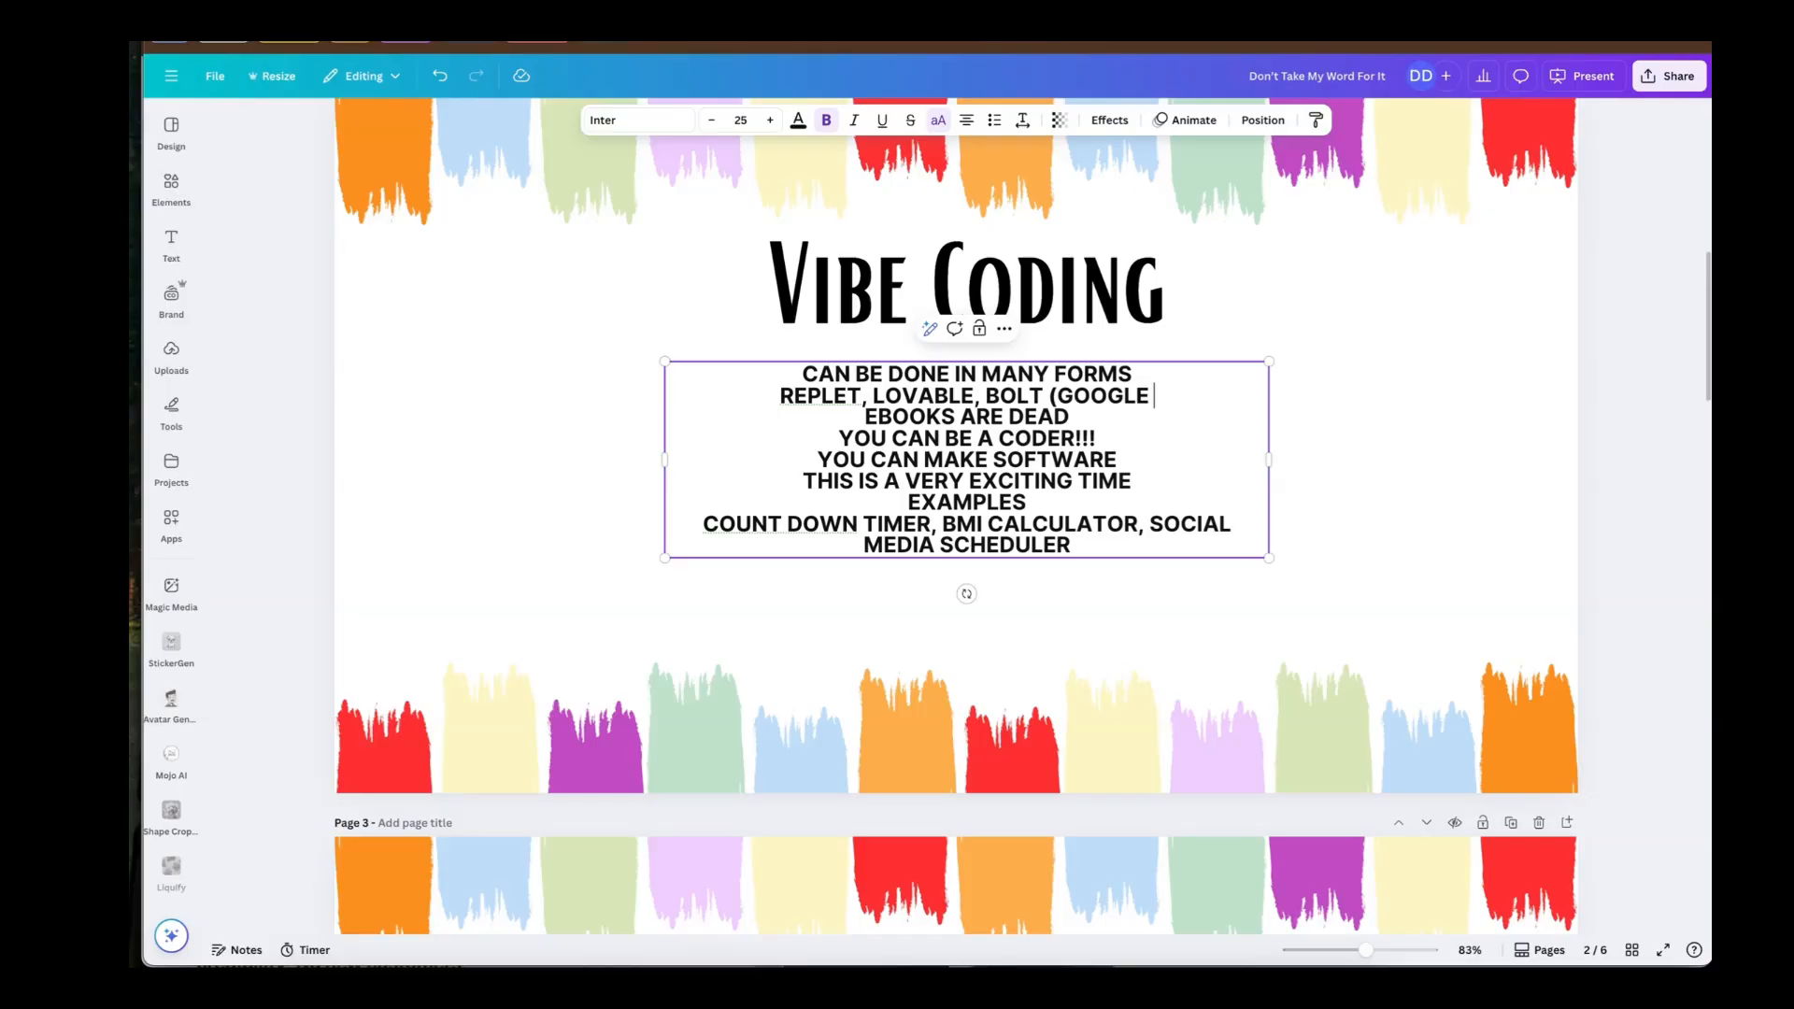
text())
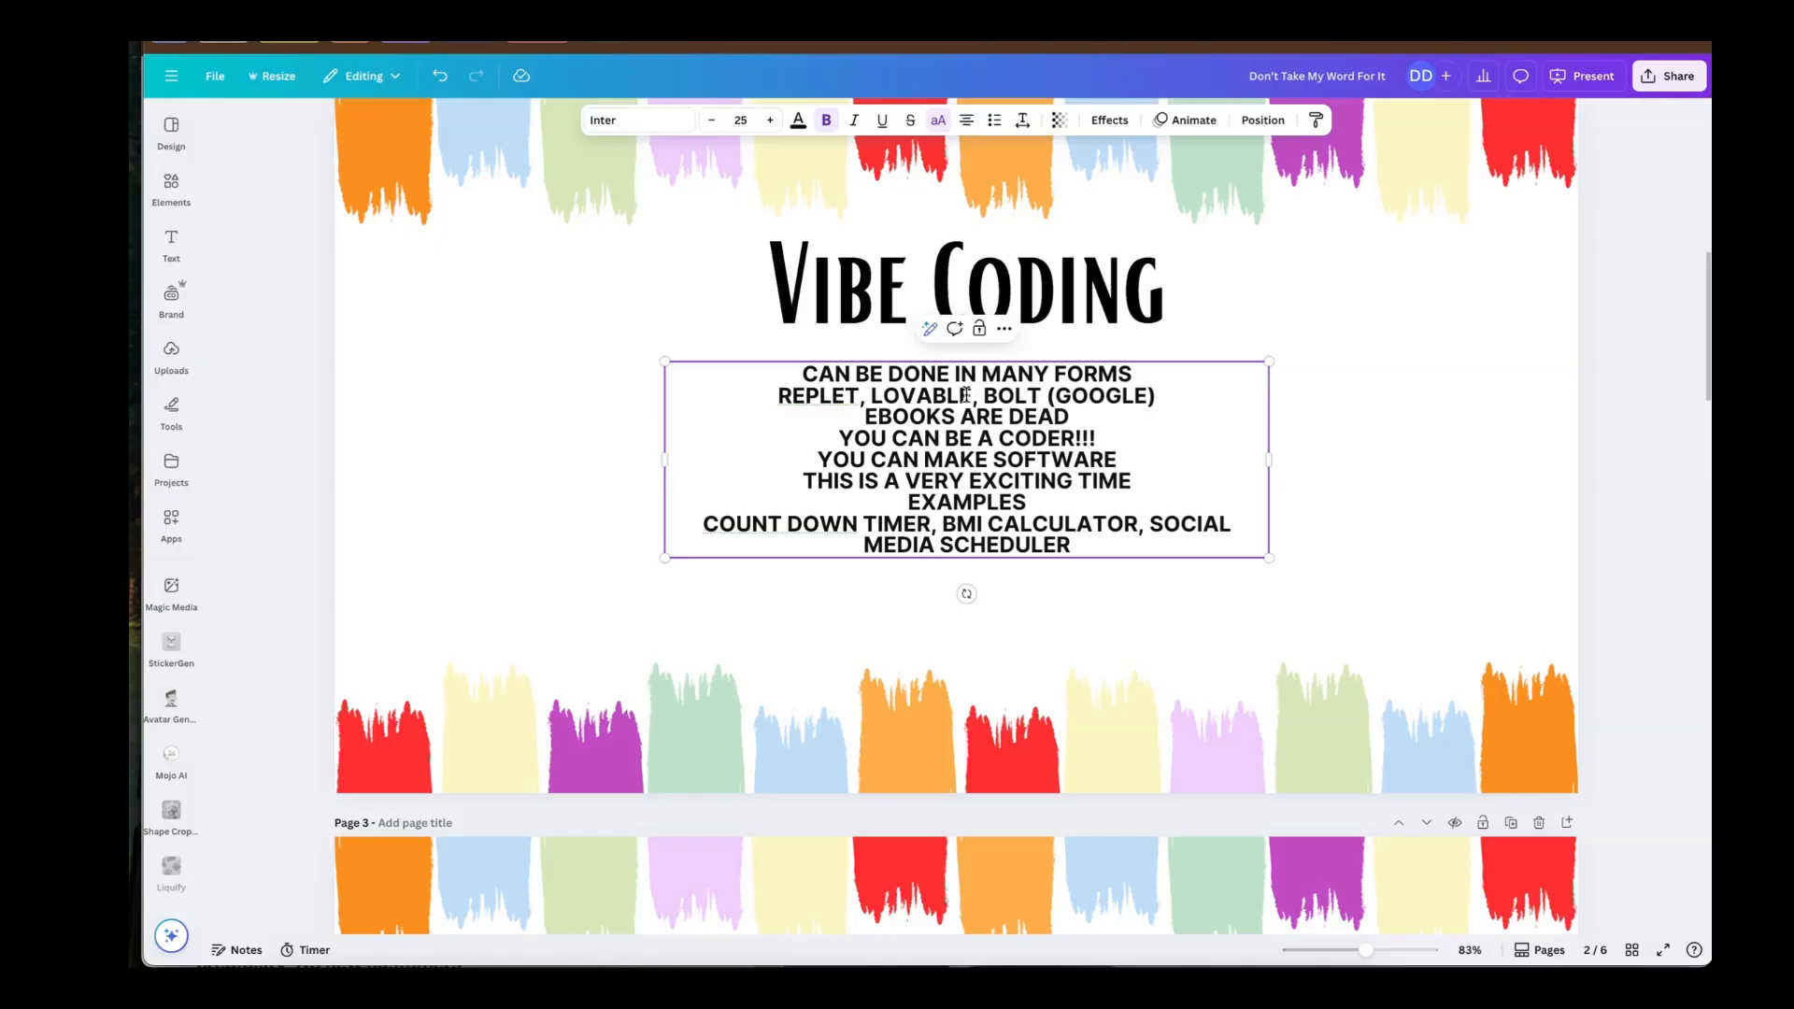
Step: Add the lines "CHROME EXTENSIONS" and "PYTHON SCRIPTS" at the end of the Vibe Coding slide's body text
click(1082, 551)
key(Return)
text(CHROM)
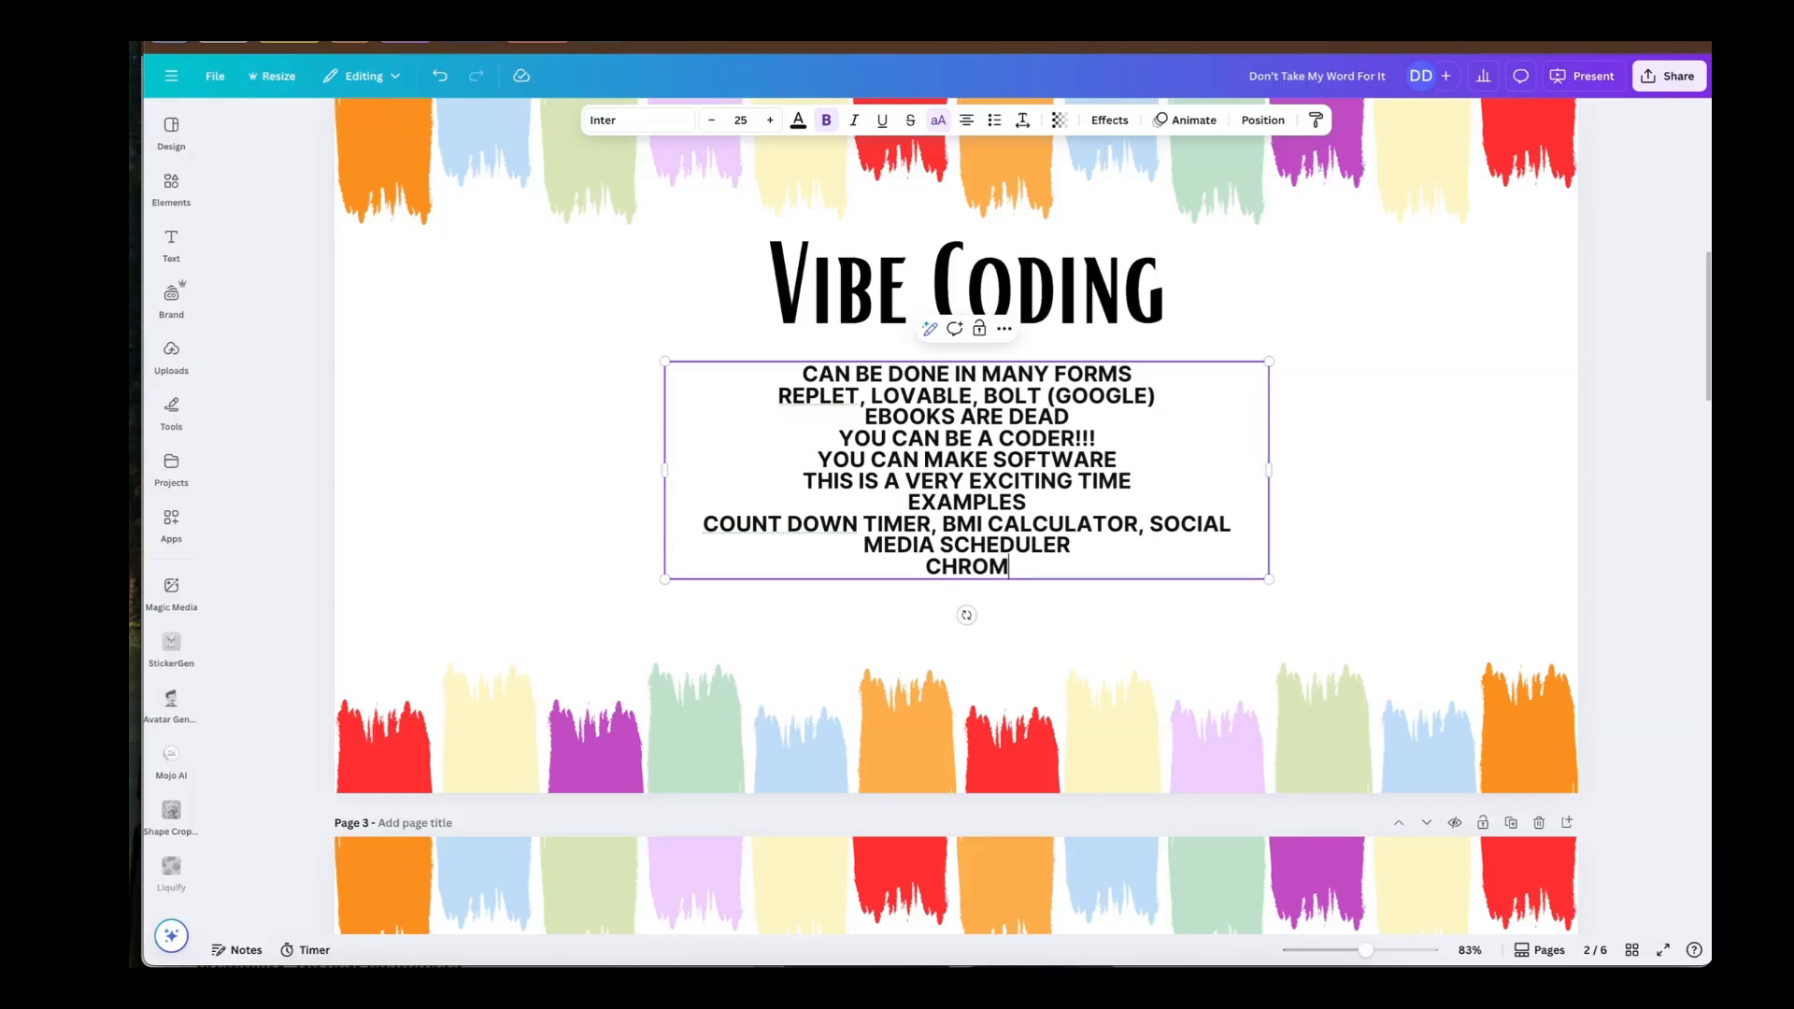
text(E EXTENSIONS)
key(Return)
text(P)
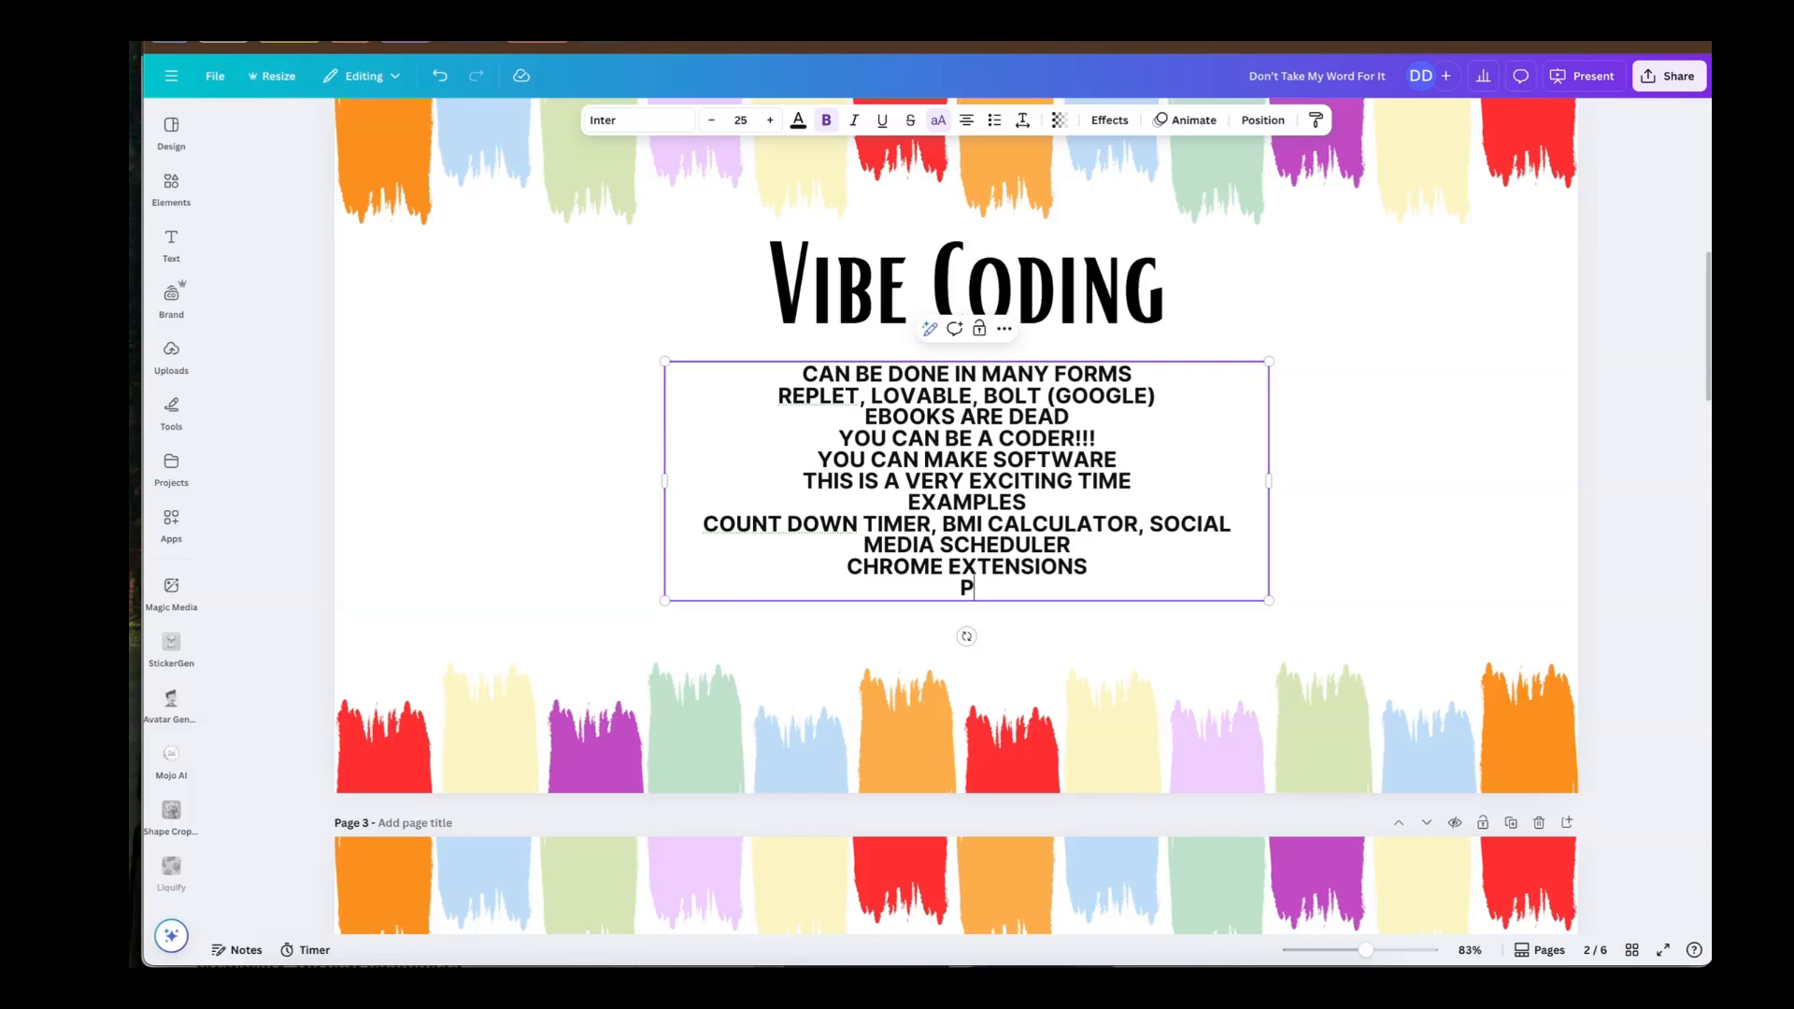
text(YTHON SCRIPTS)
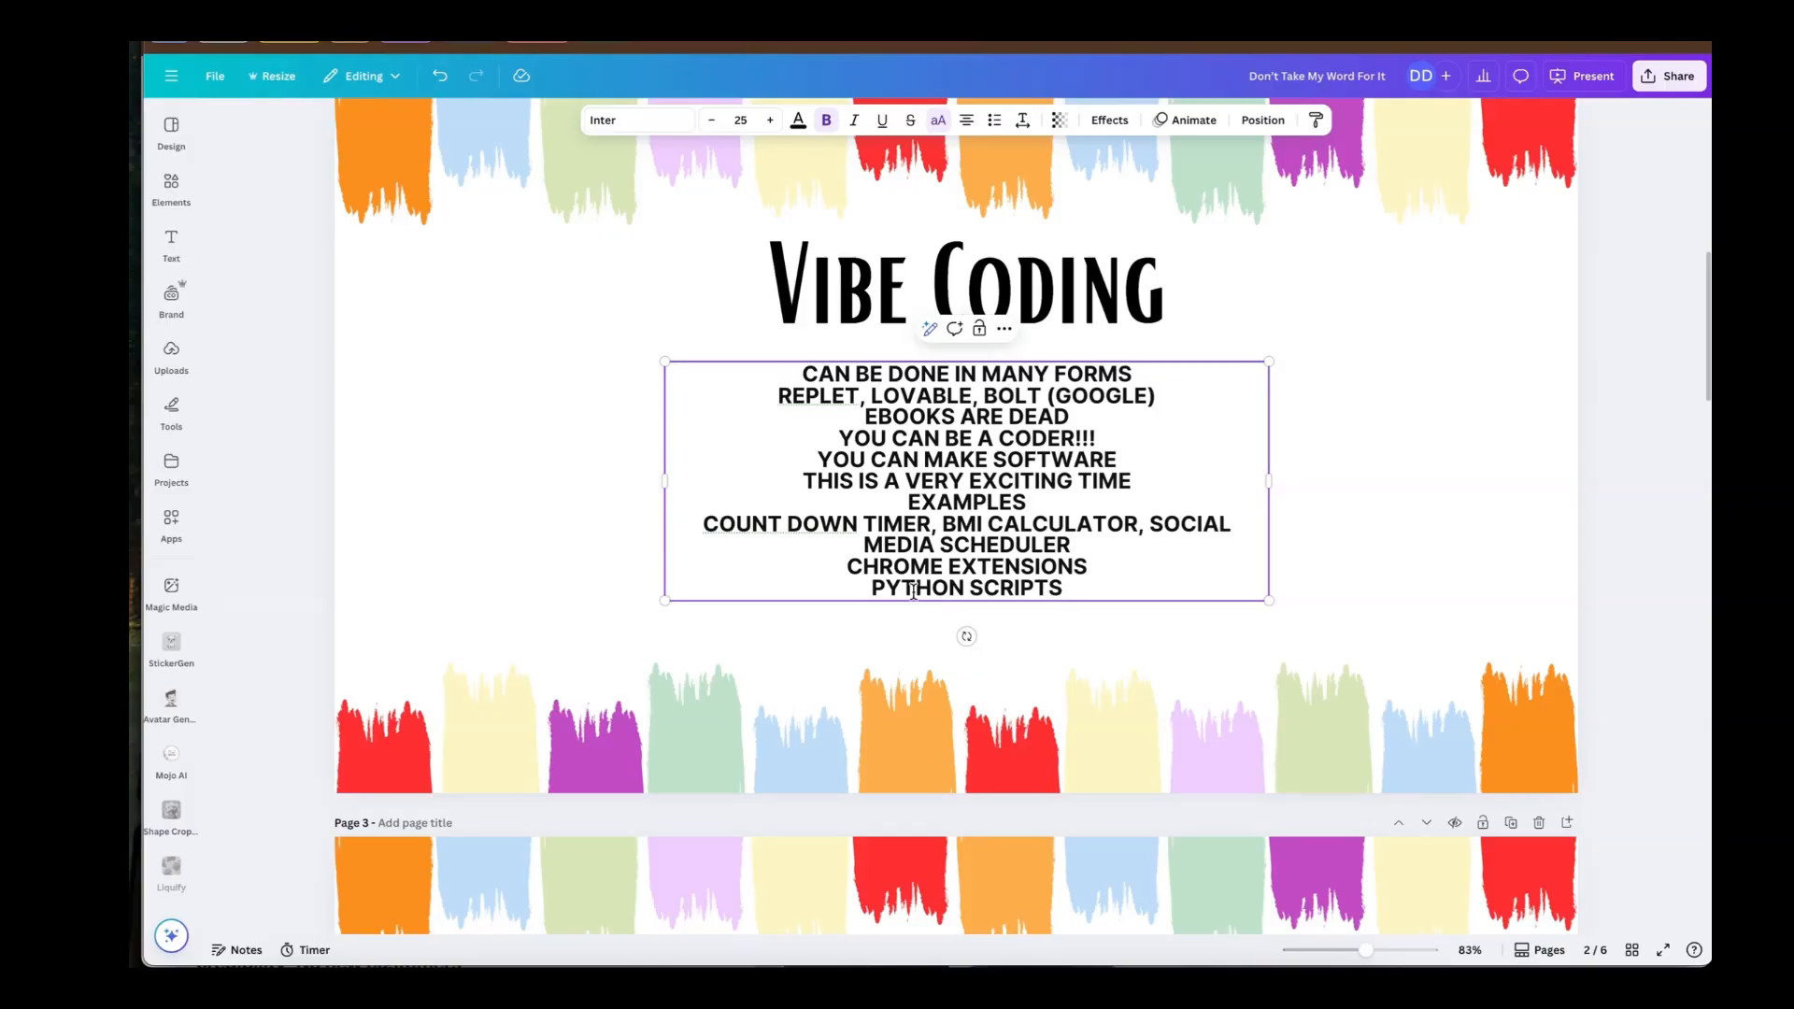
click(594, 473)
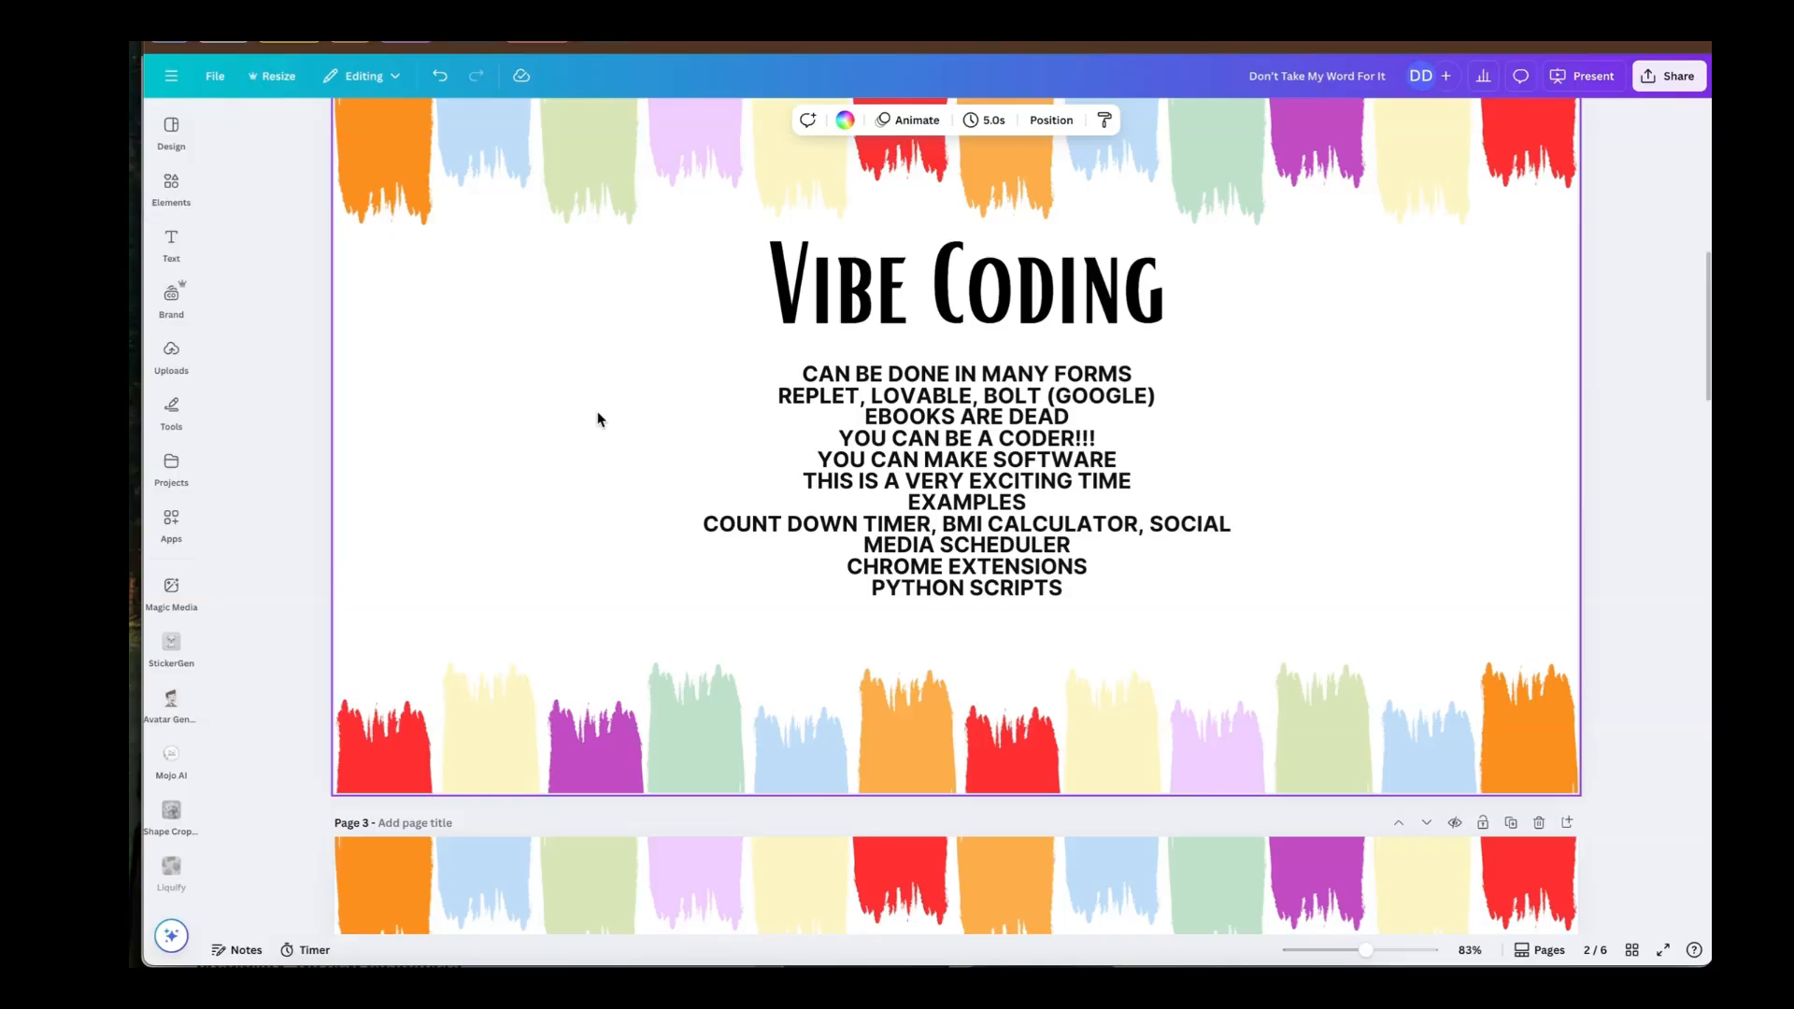
Step: Switch to the Kajabi page editor and examine the four image cards under "Here Are Some Ideas:"
scroll(598, 419, up, 1)
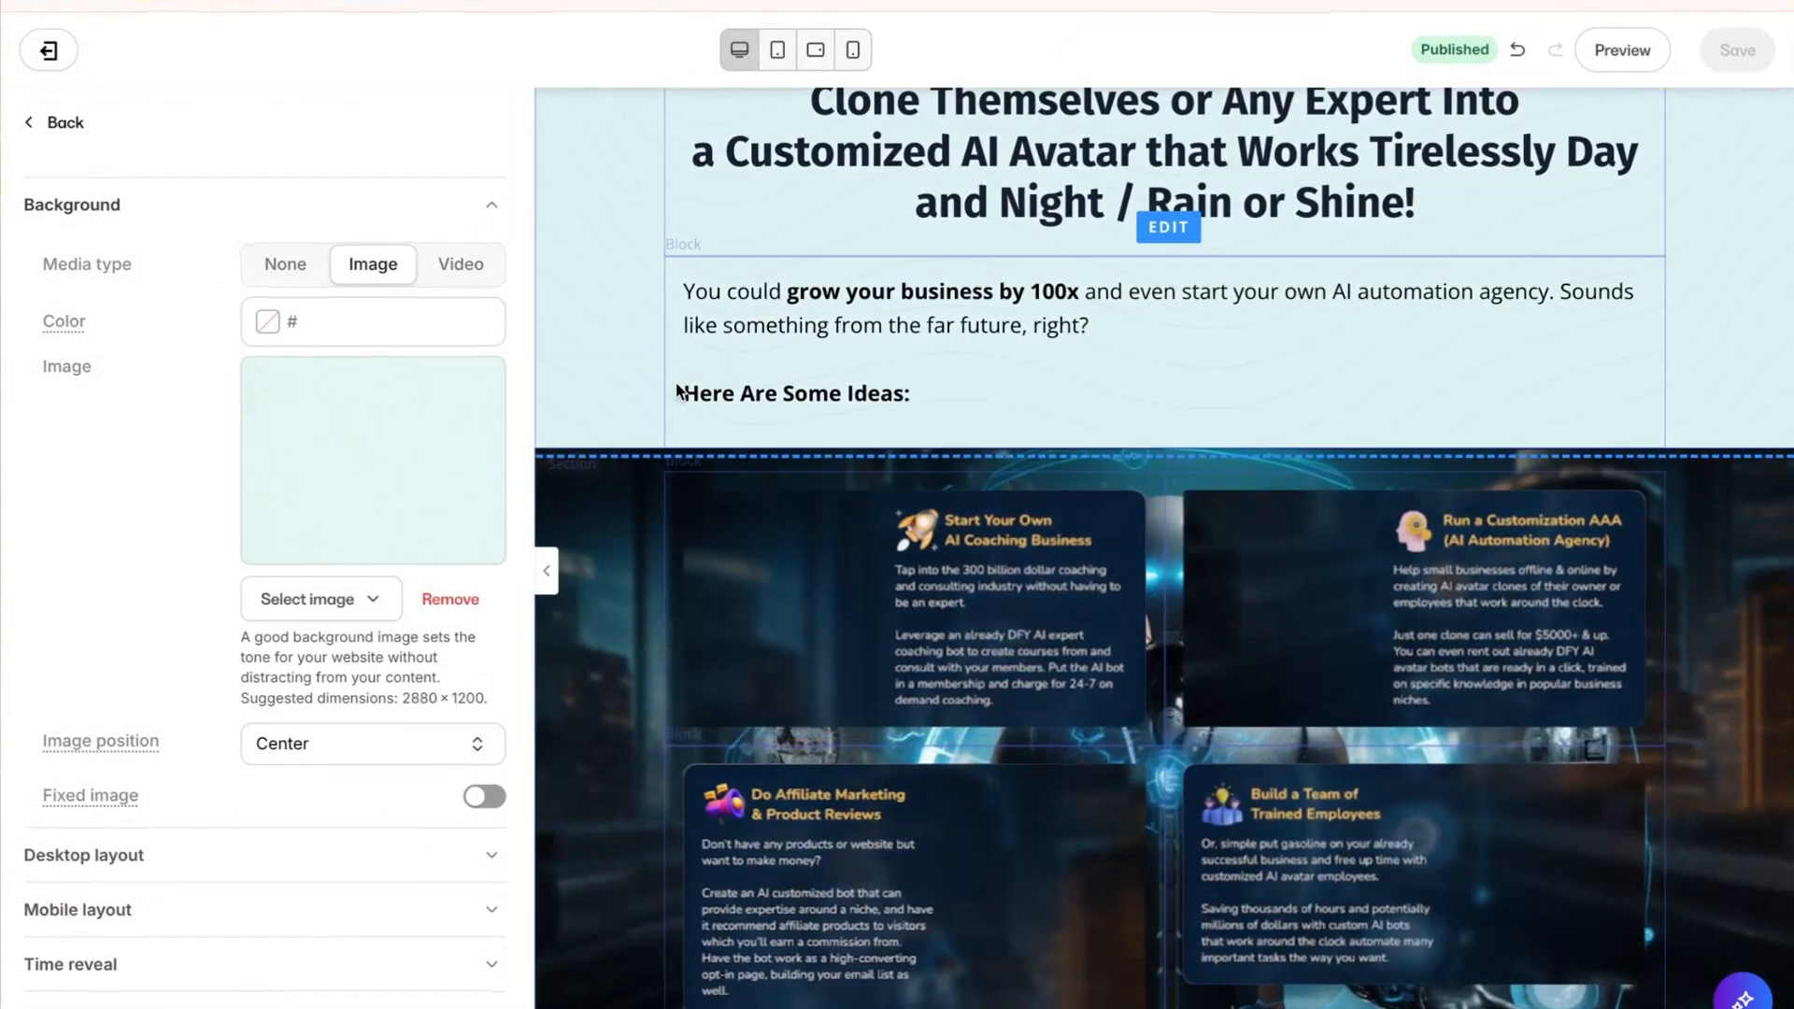
scroll(677, 385, down, 3)
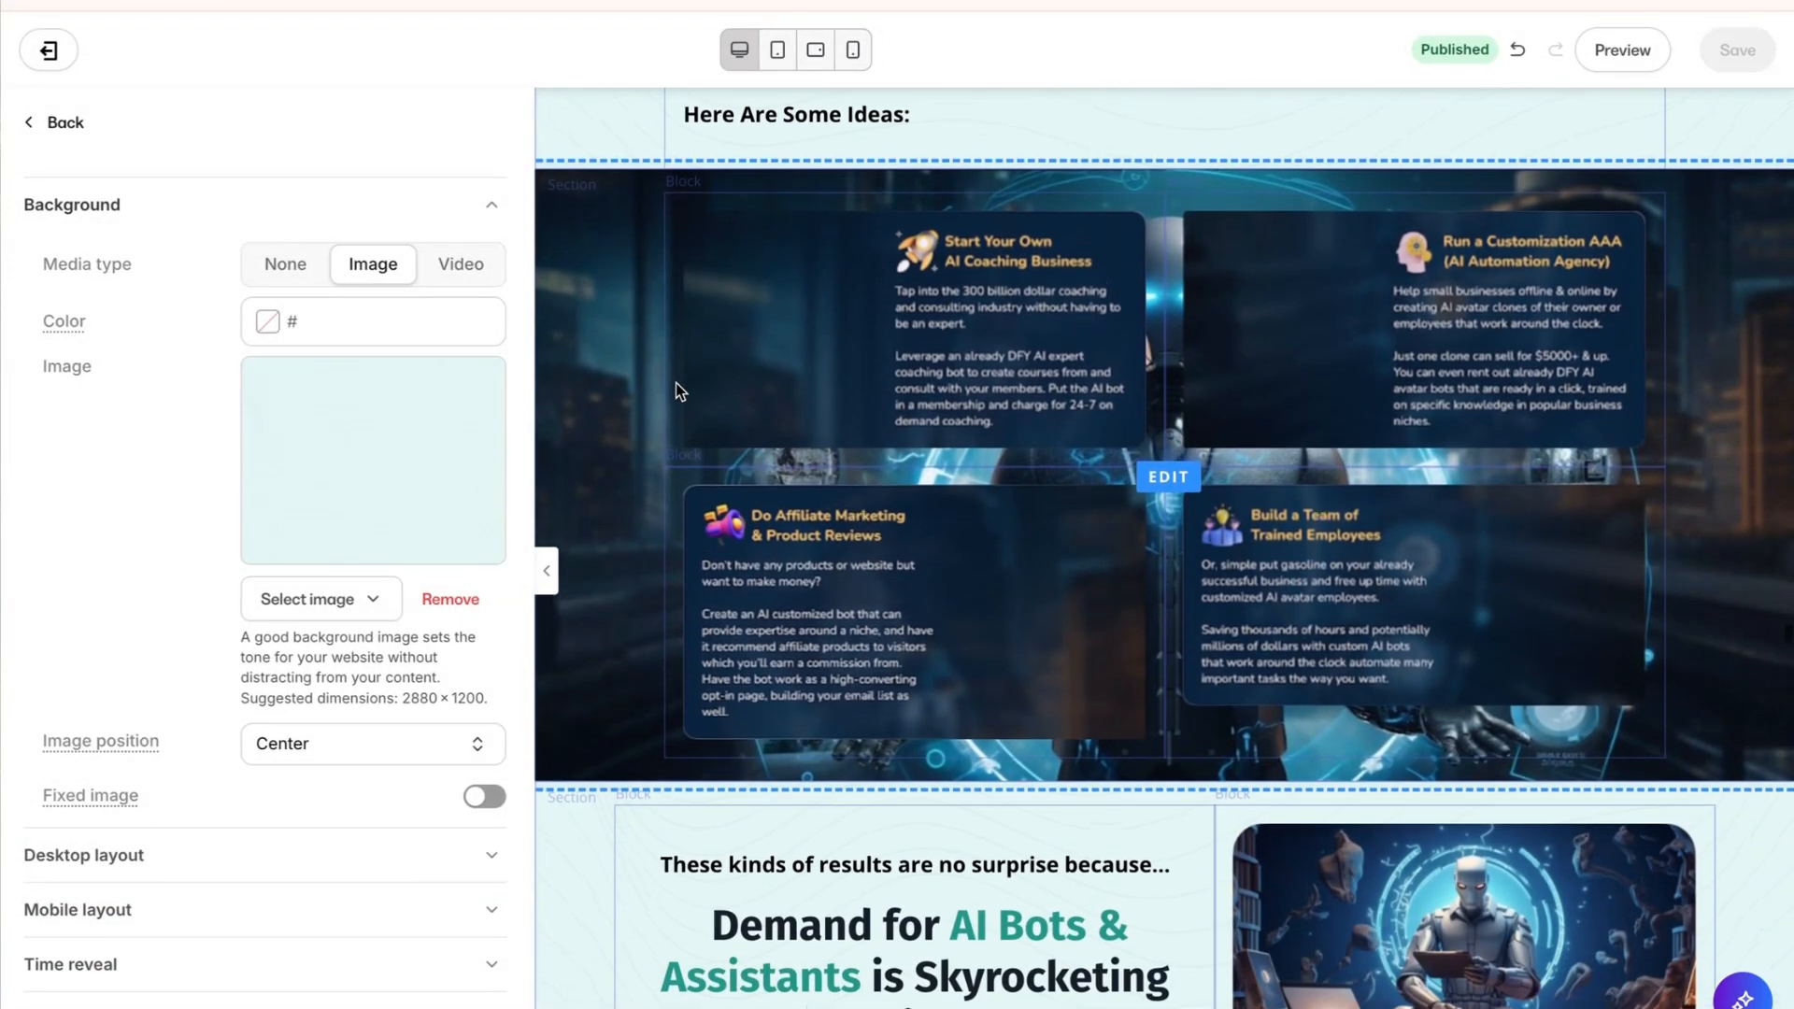
scroll(798, 322, up, 1)
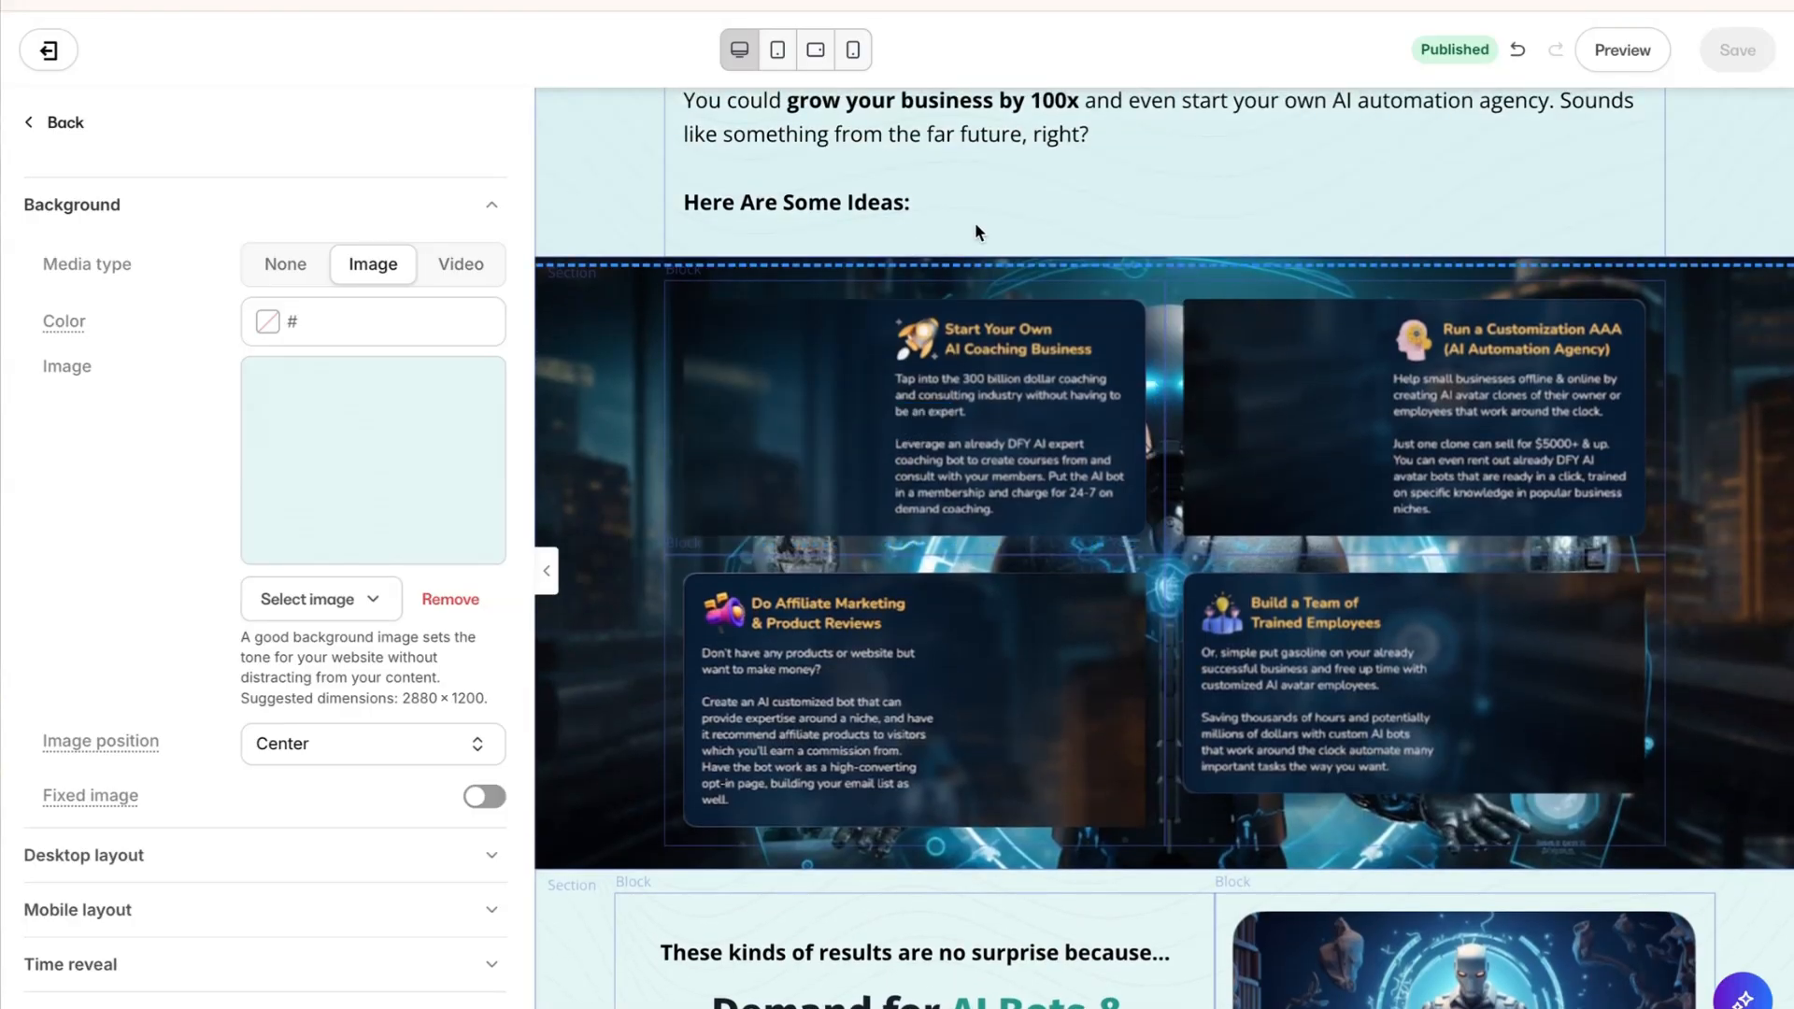
scroll(974, 222, down, 1)
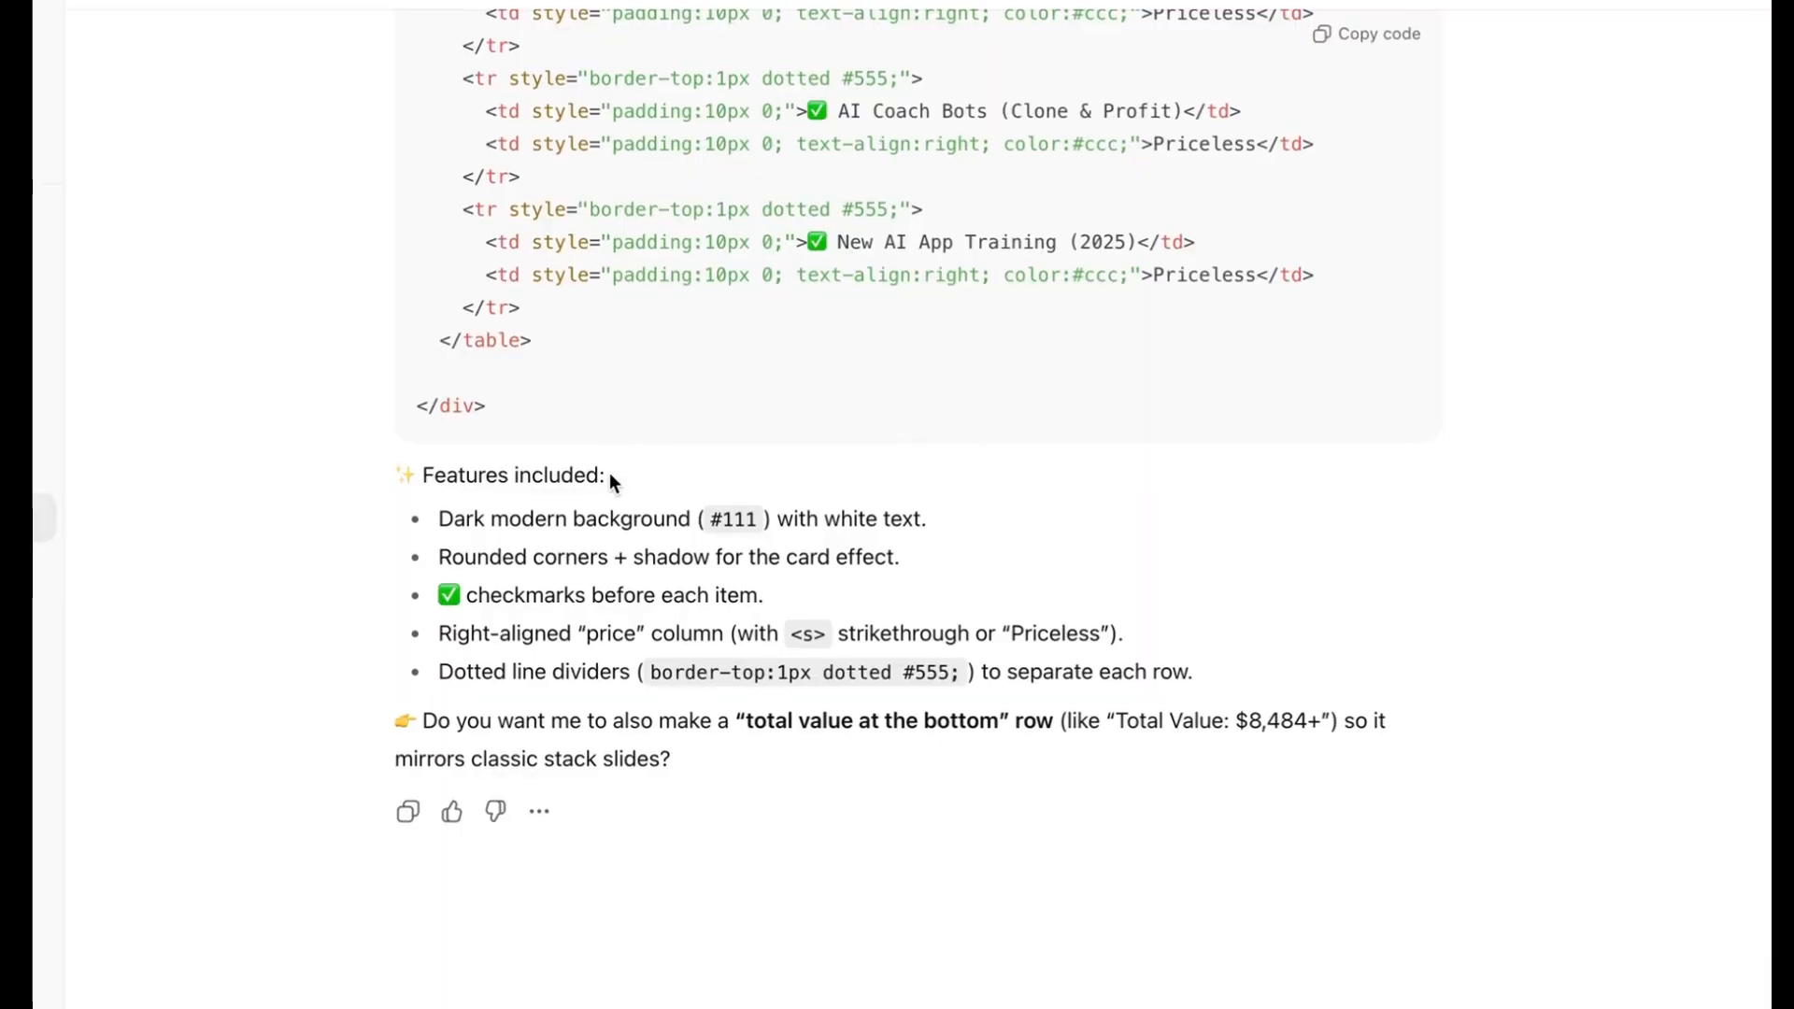
Step: Examine ChatGPT's value stack answer from its introduction through the HTML code to the feature list, highlighting "HTML + inline CSS"
scroll(609, 473, up, 10)
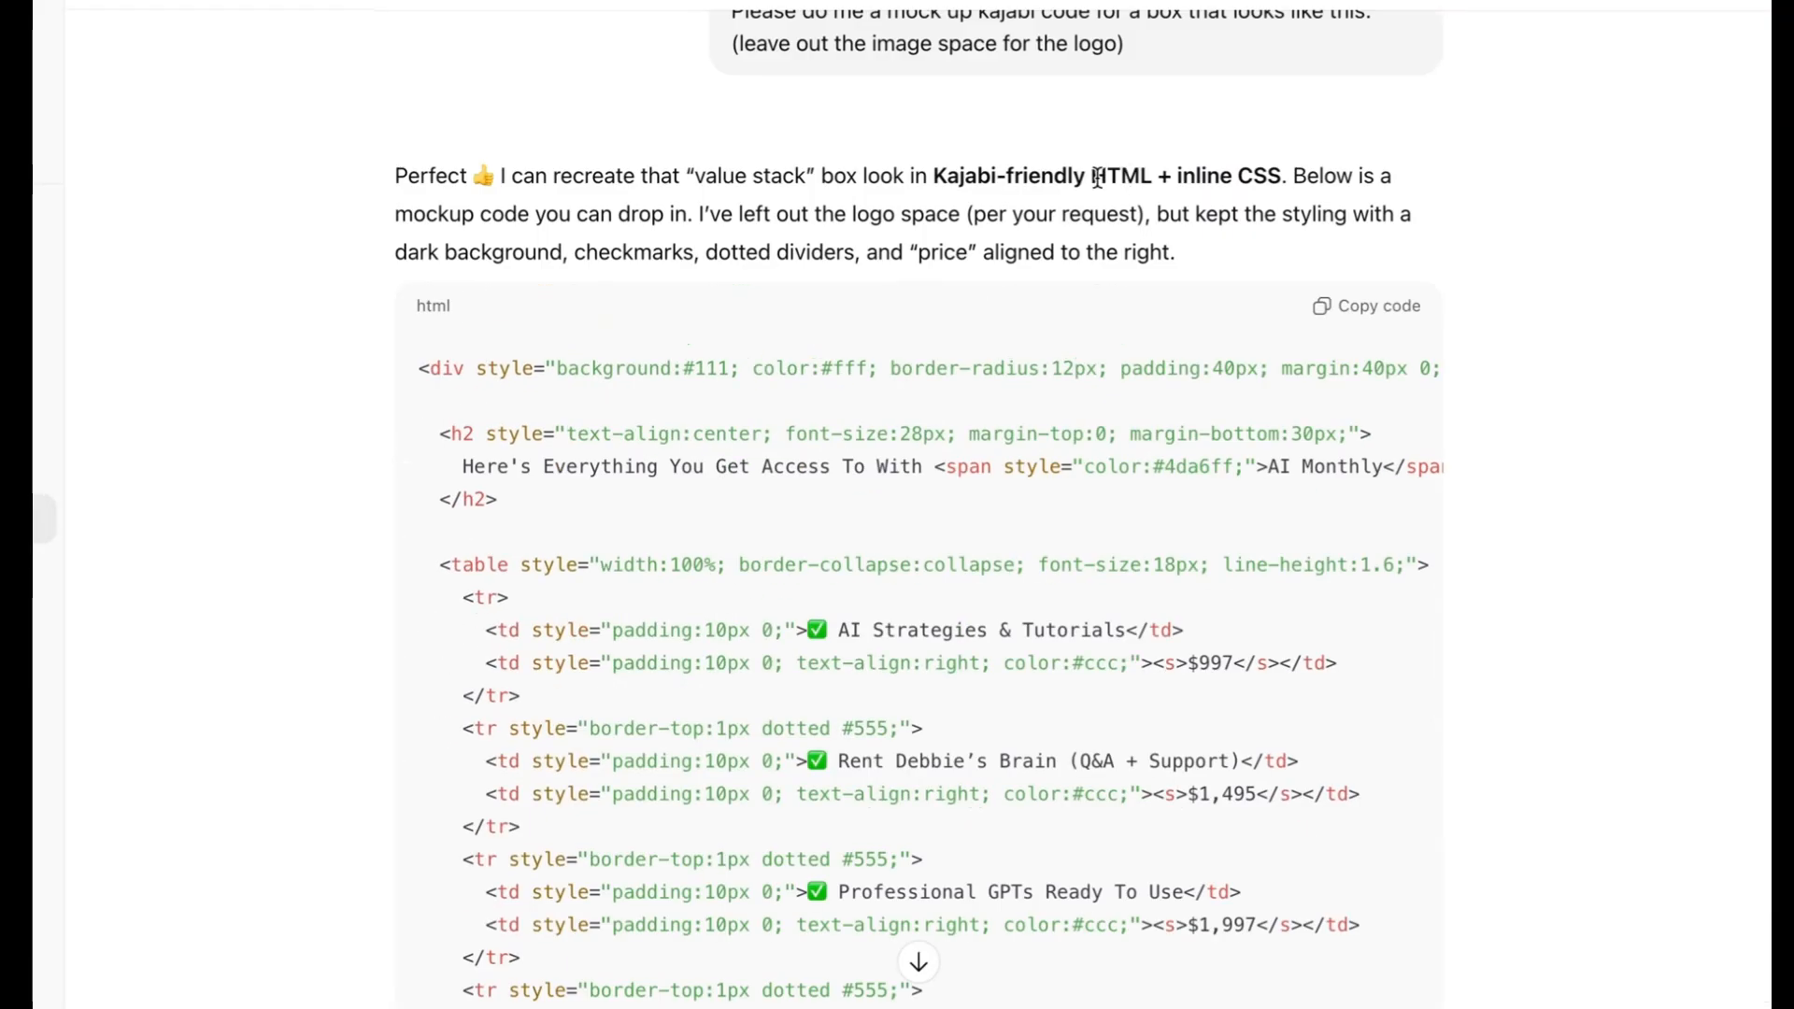
drag(1089, 169, 1281, 172)
click(1281, 172)
scroll(1142, 187, down, 1)
scroll(1054, 136, down, 1)
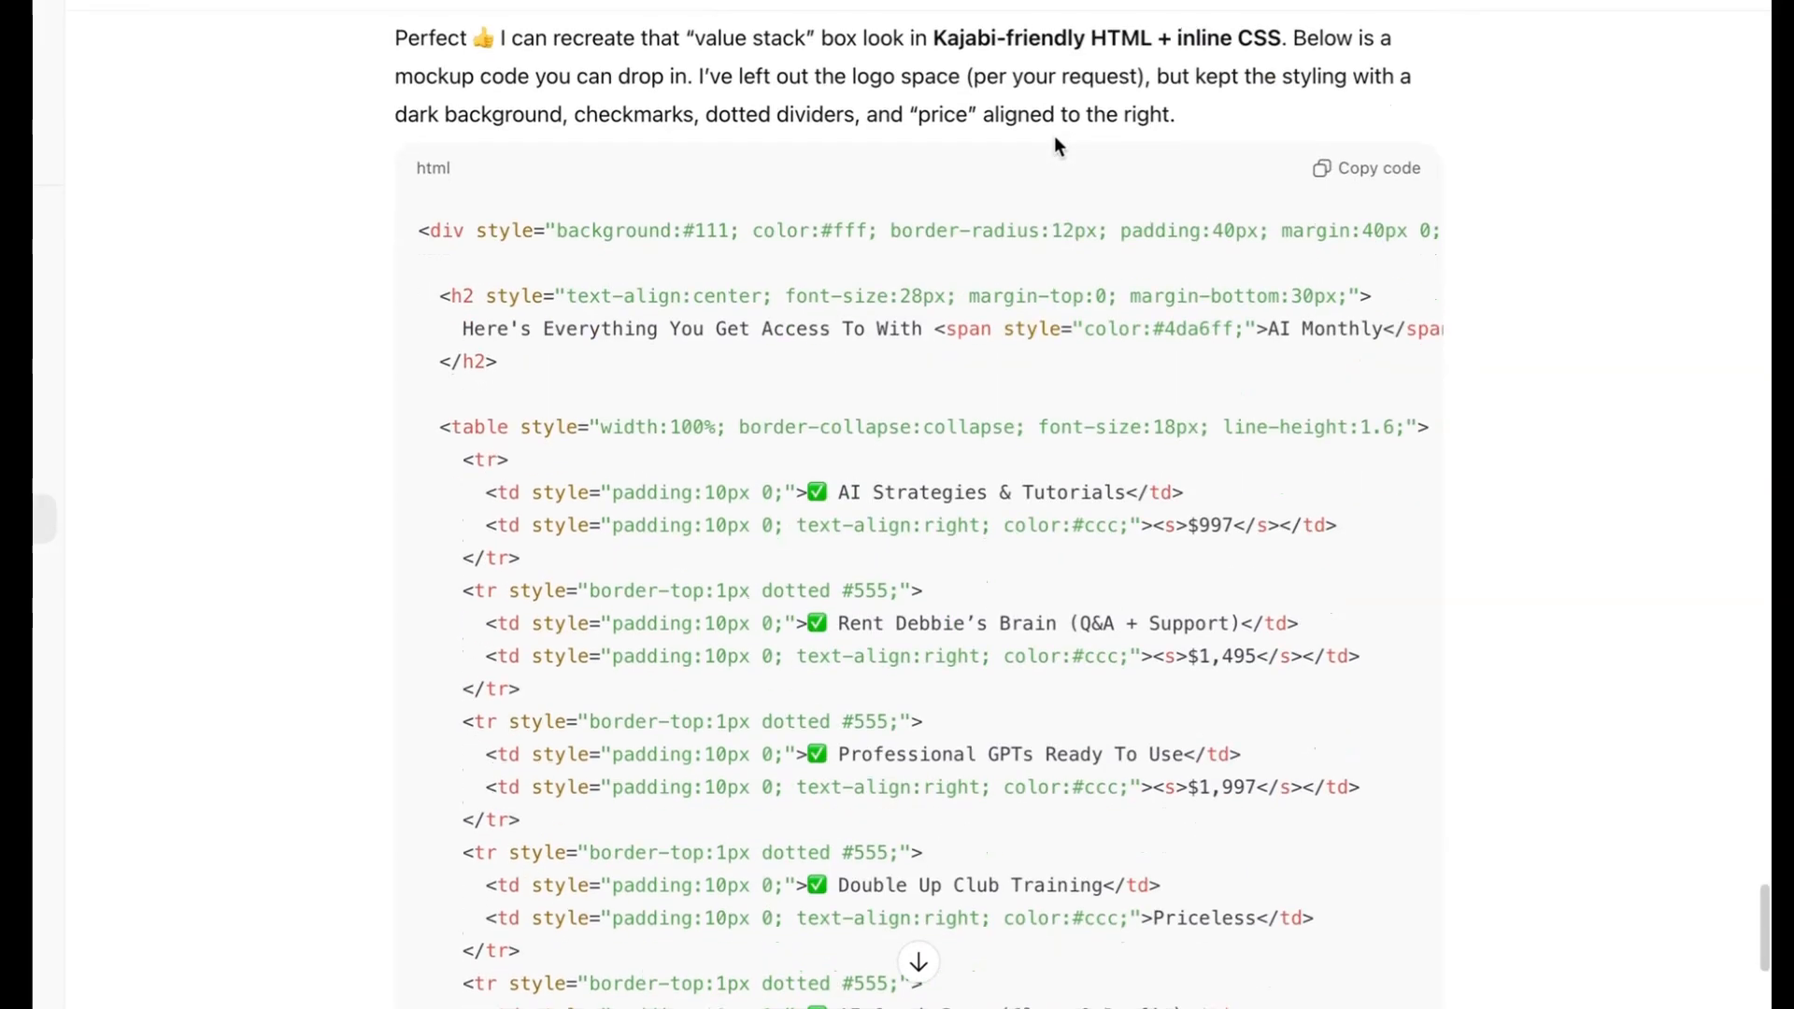
scroll(1175, 71, down, 2)
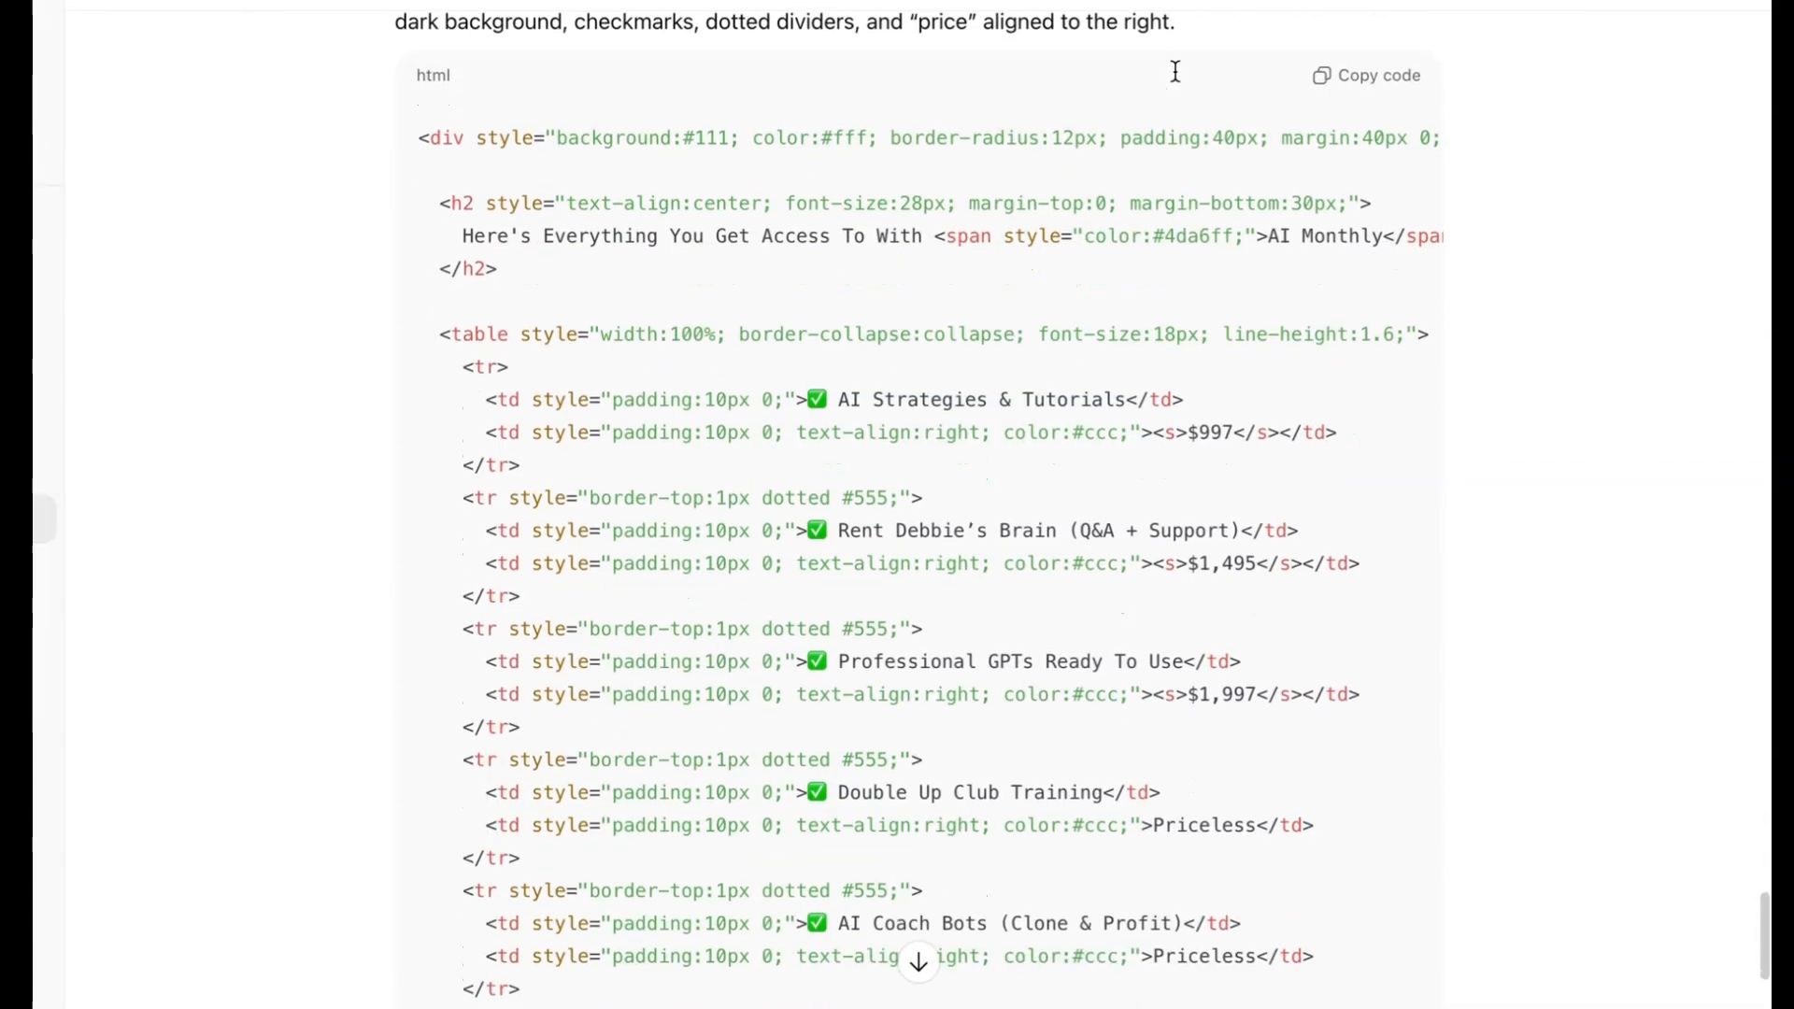
scroll(1175, 74, down, 10)
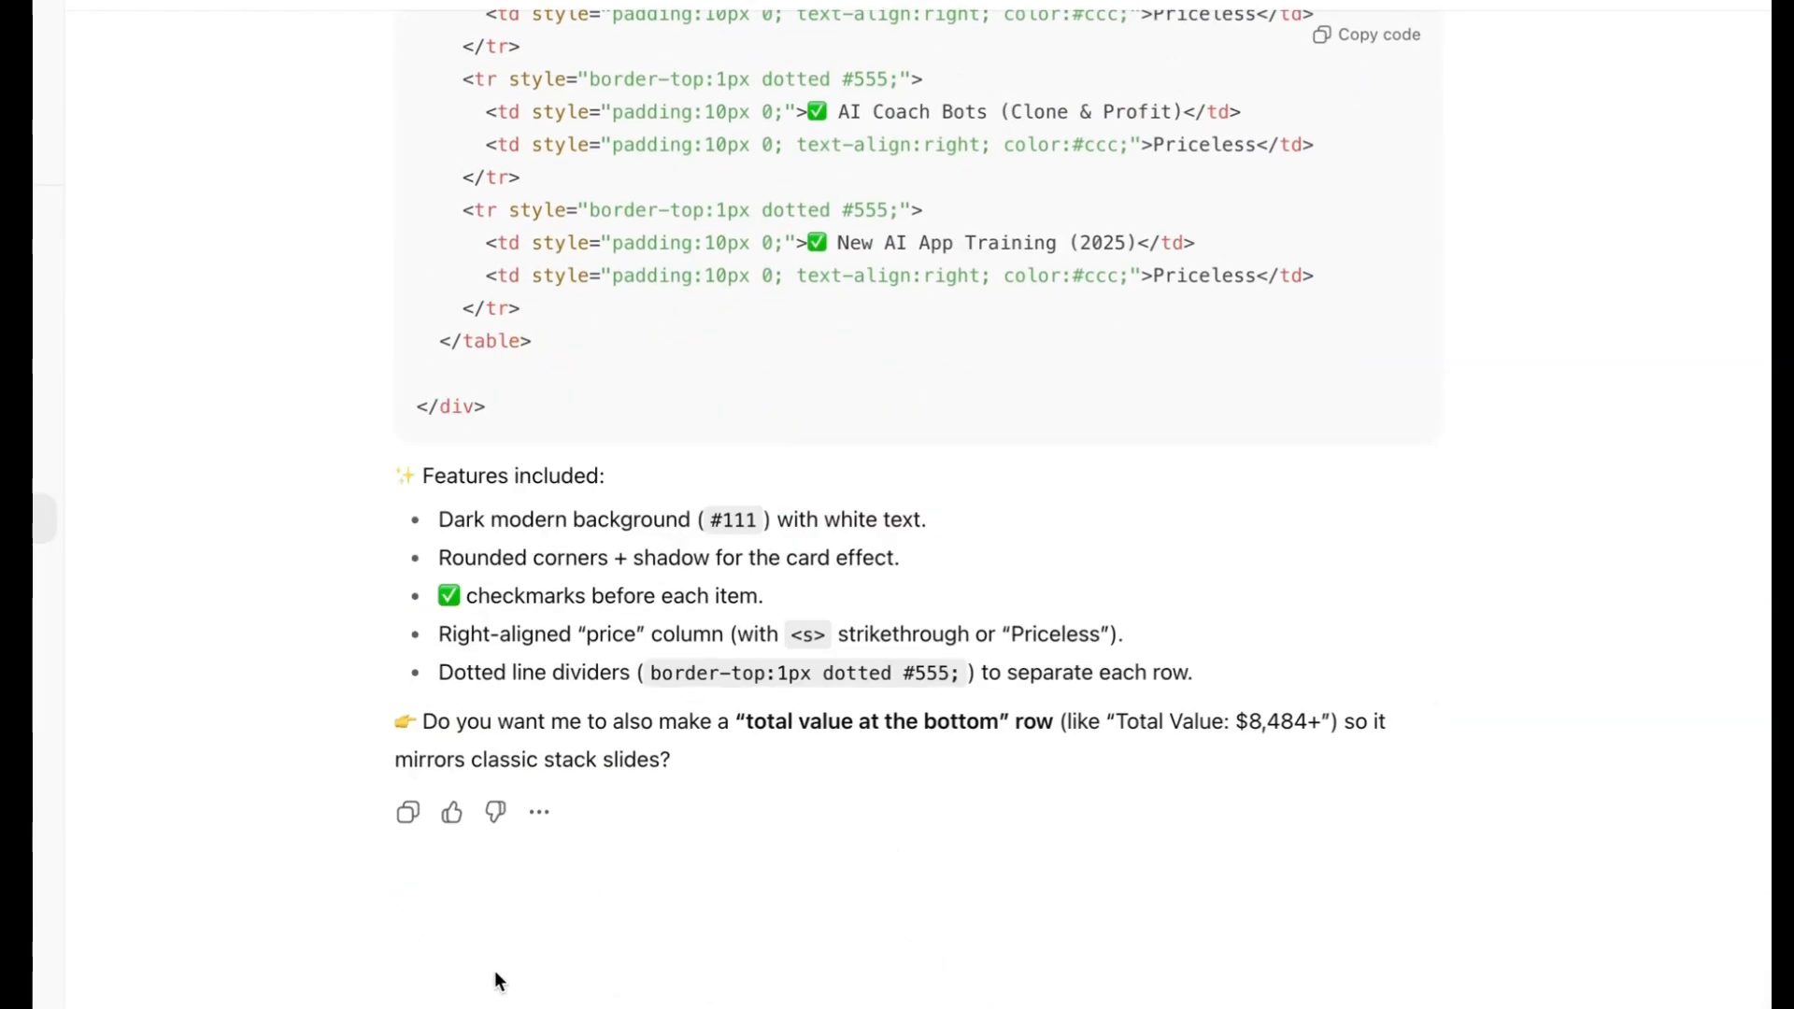
Step: Attach today's 2,008×992 screenshot of the four idea cards to a new ChatGPT message
click(500, 738)
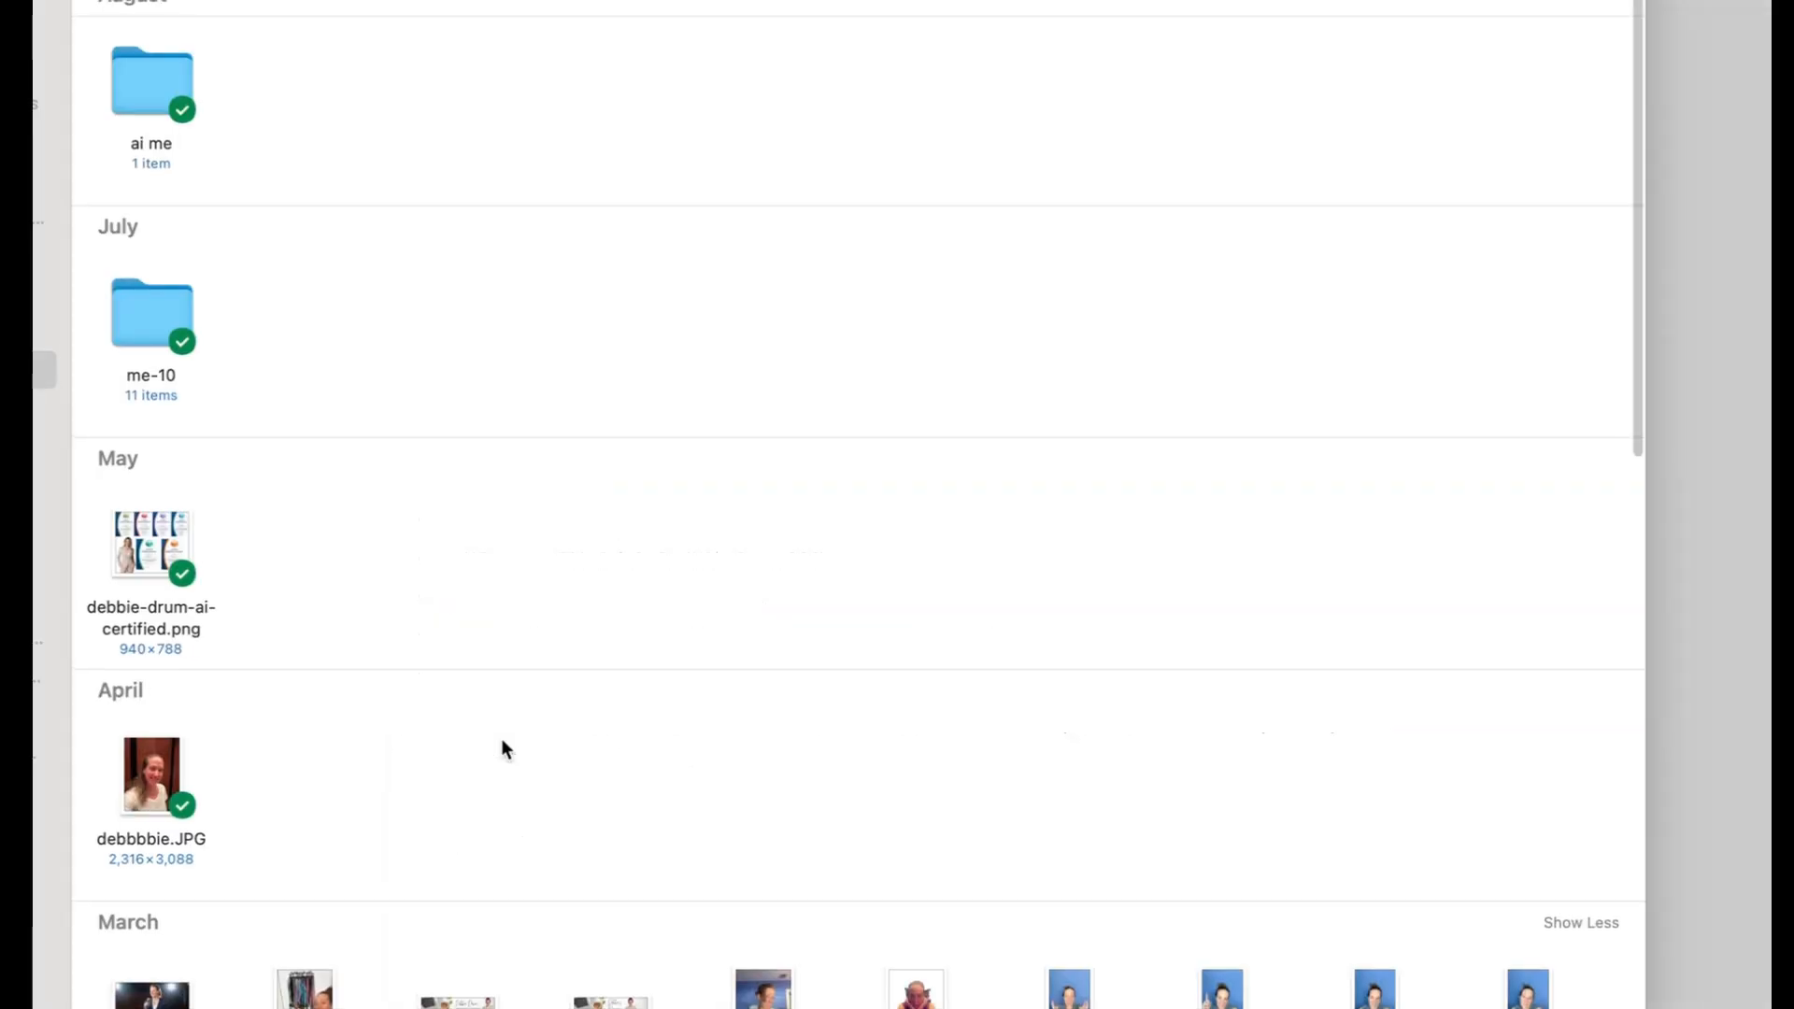
click(147, 81)
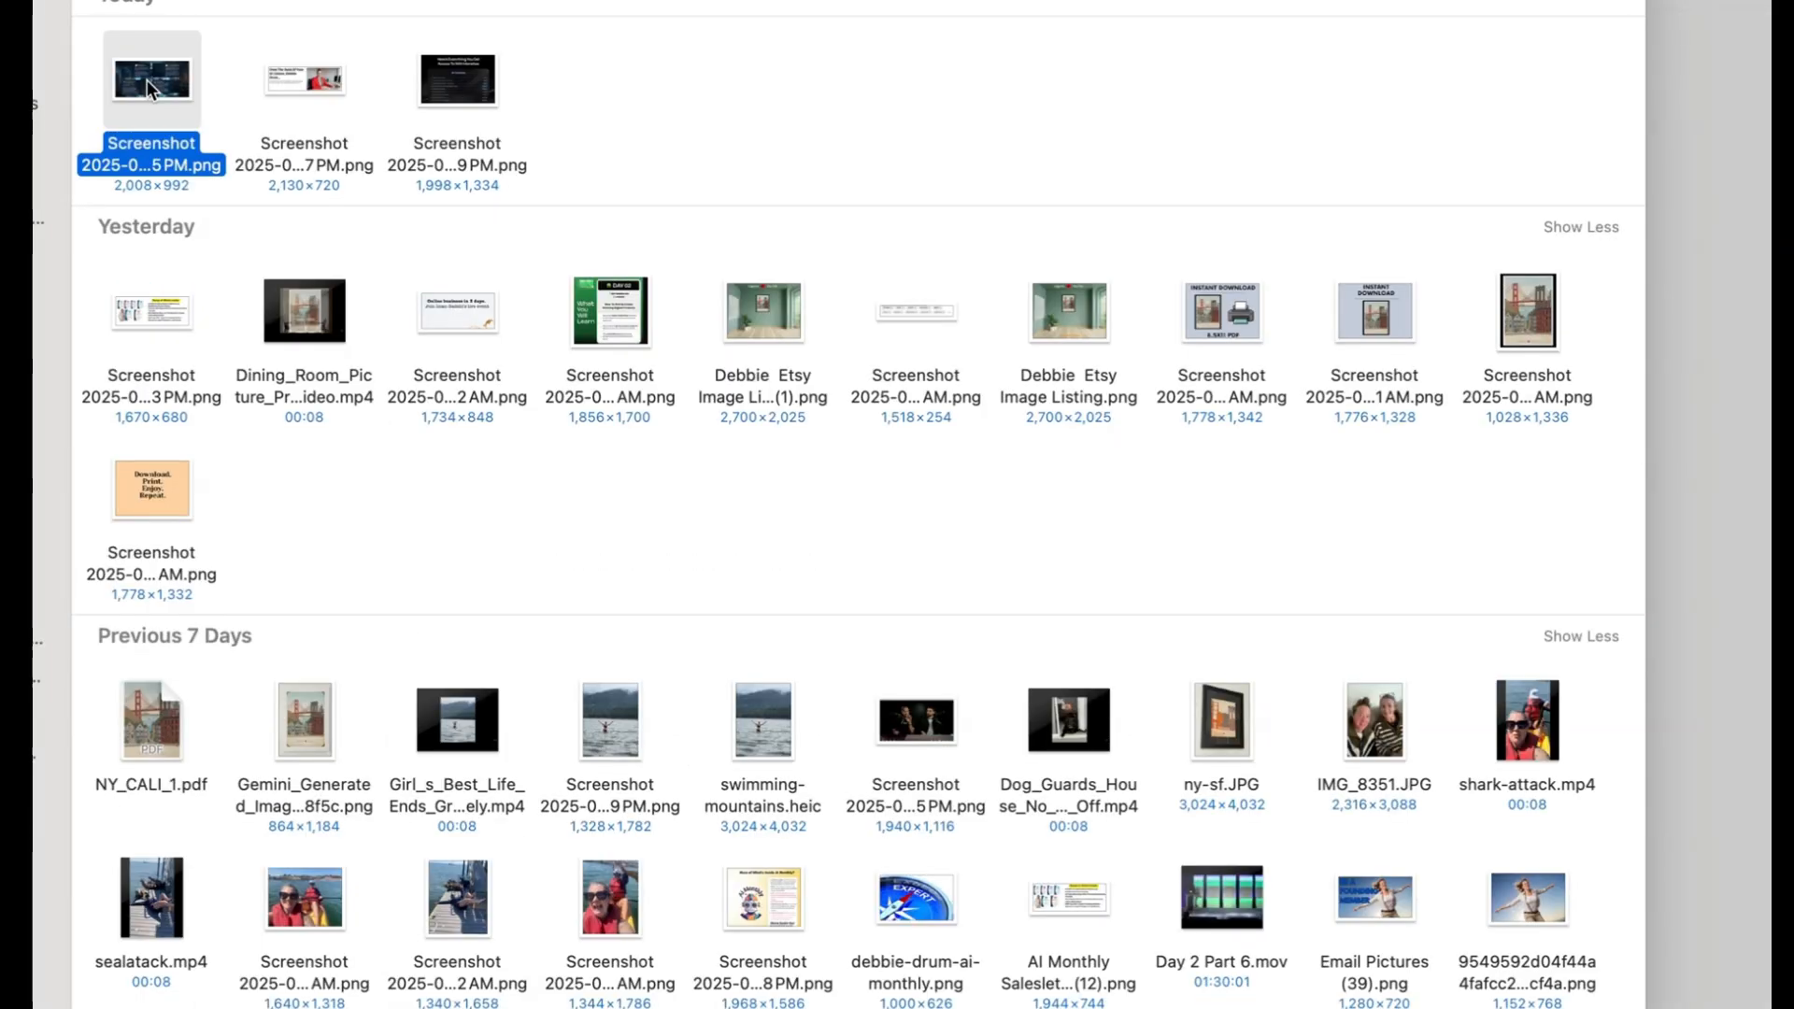
double_click(147, 80)
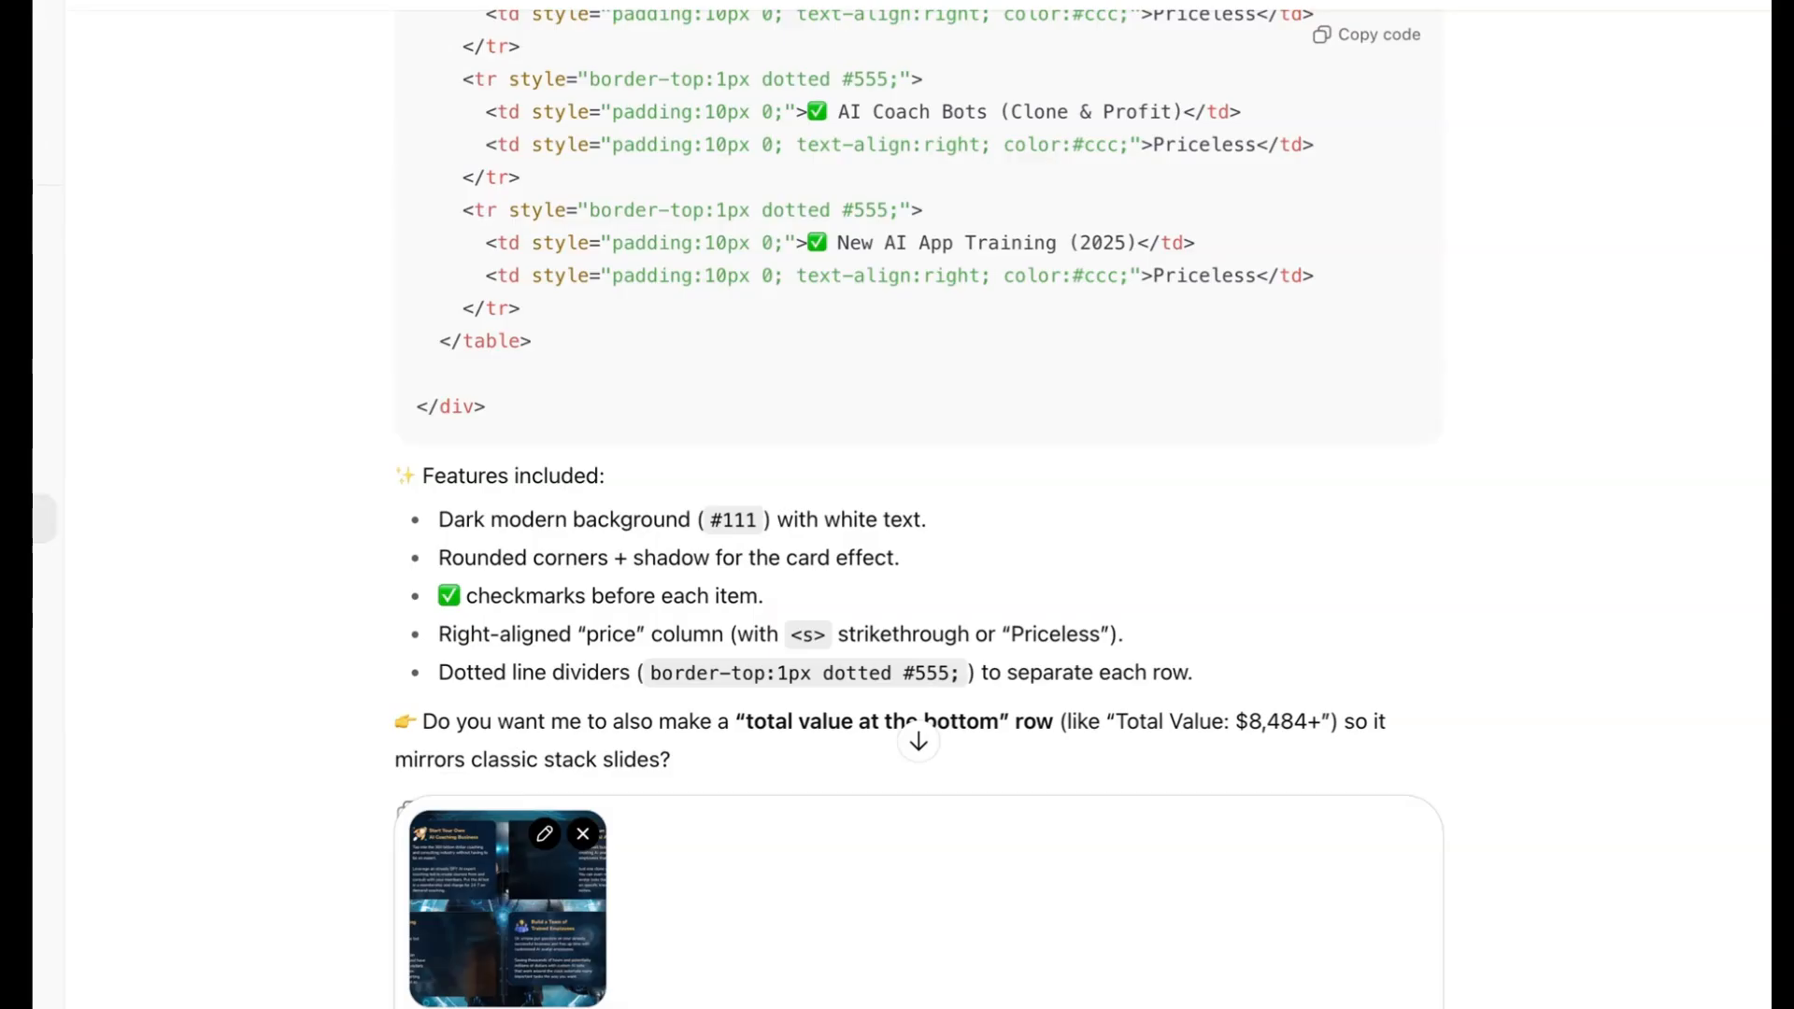
Step: Ask ChatGPT to recreate the screenshot as a Kajabi-friendly block, keeping its message but changing its look, and mention possible changes to come
text(create this in a kajabi friendly block. I like what it says and the message it brings but I dont' like the way it looks aesthetically. )
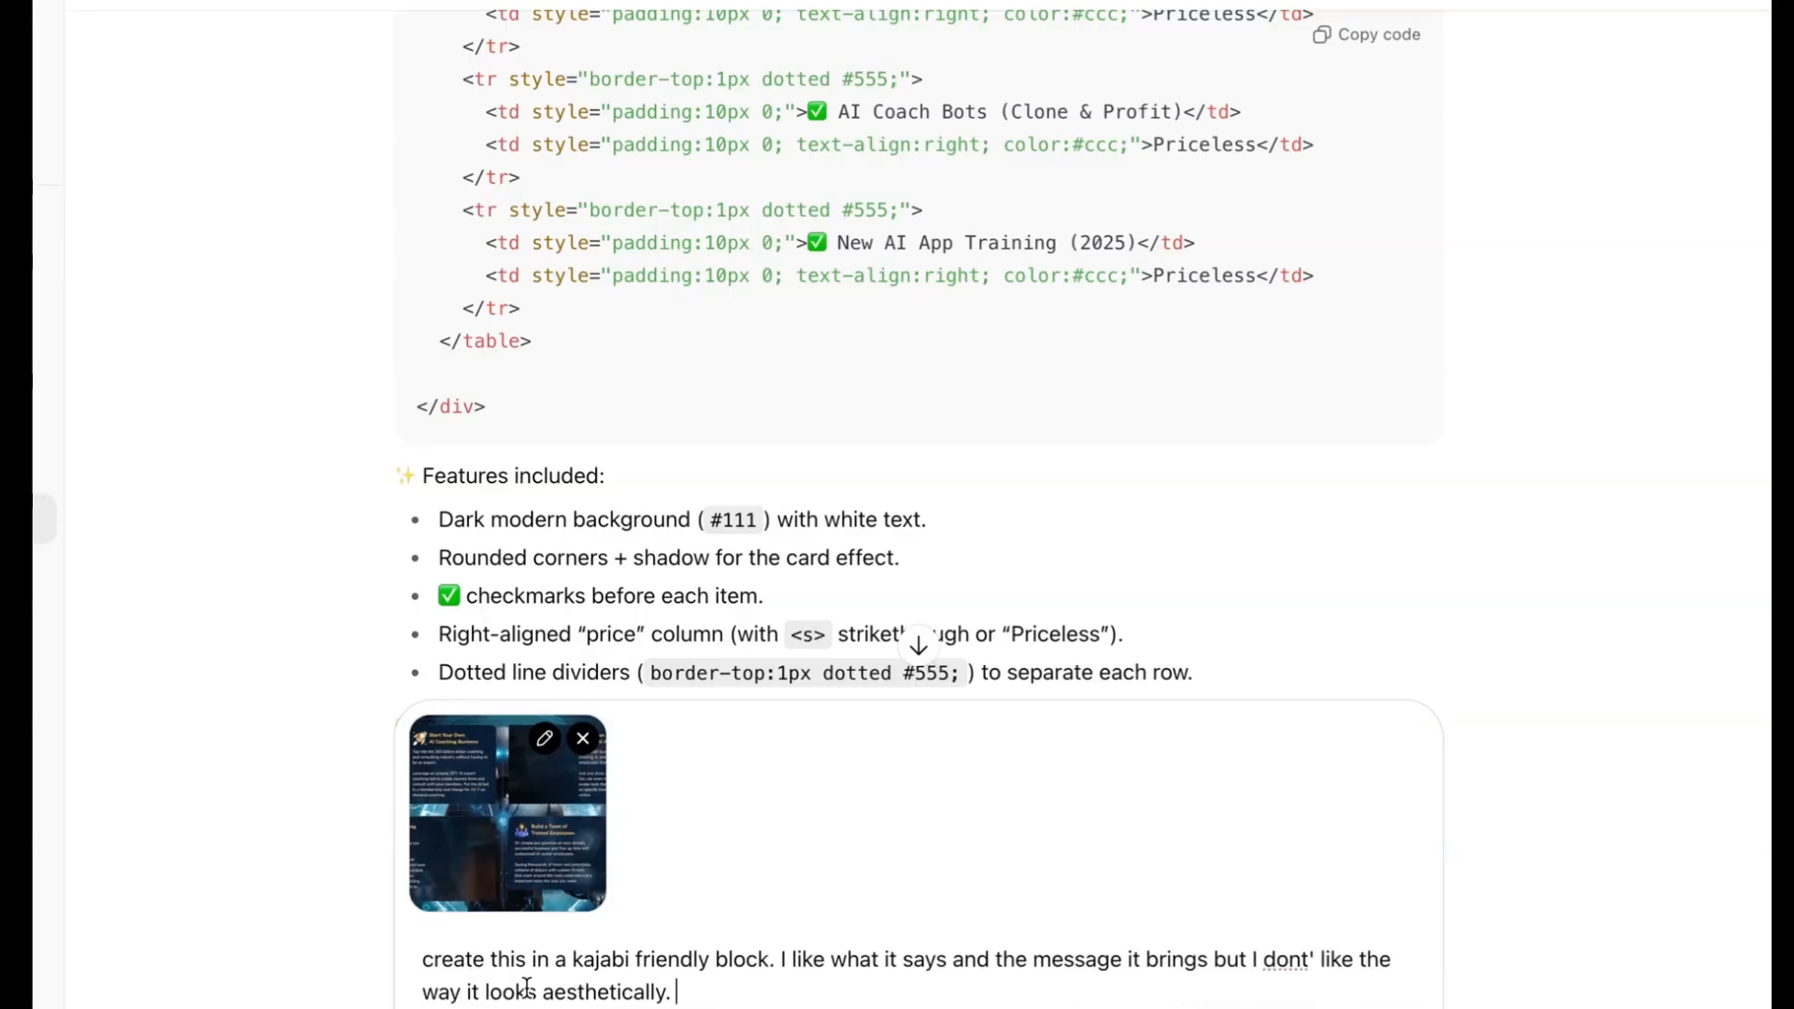
text(Create a new one and Ill)
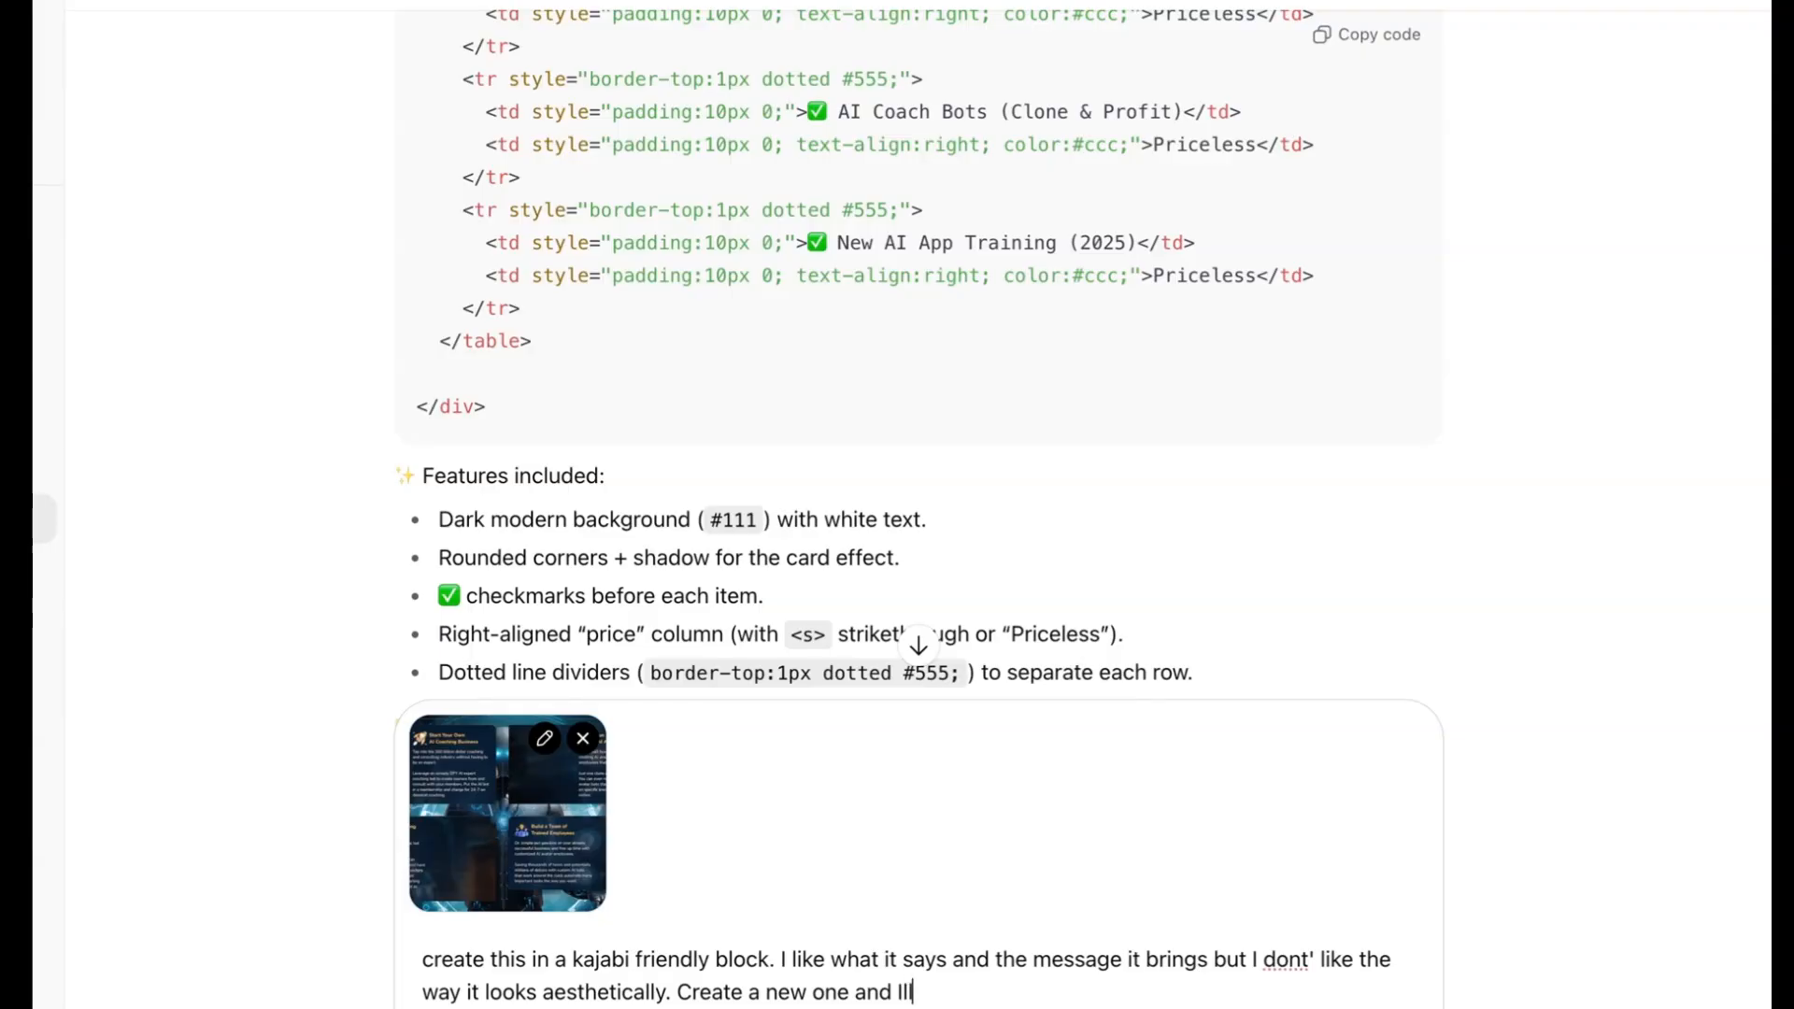
text( let you iknow if I have any changes)
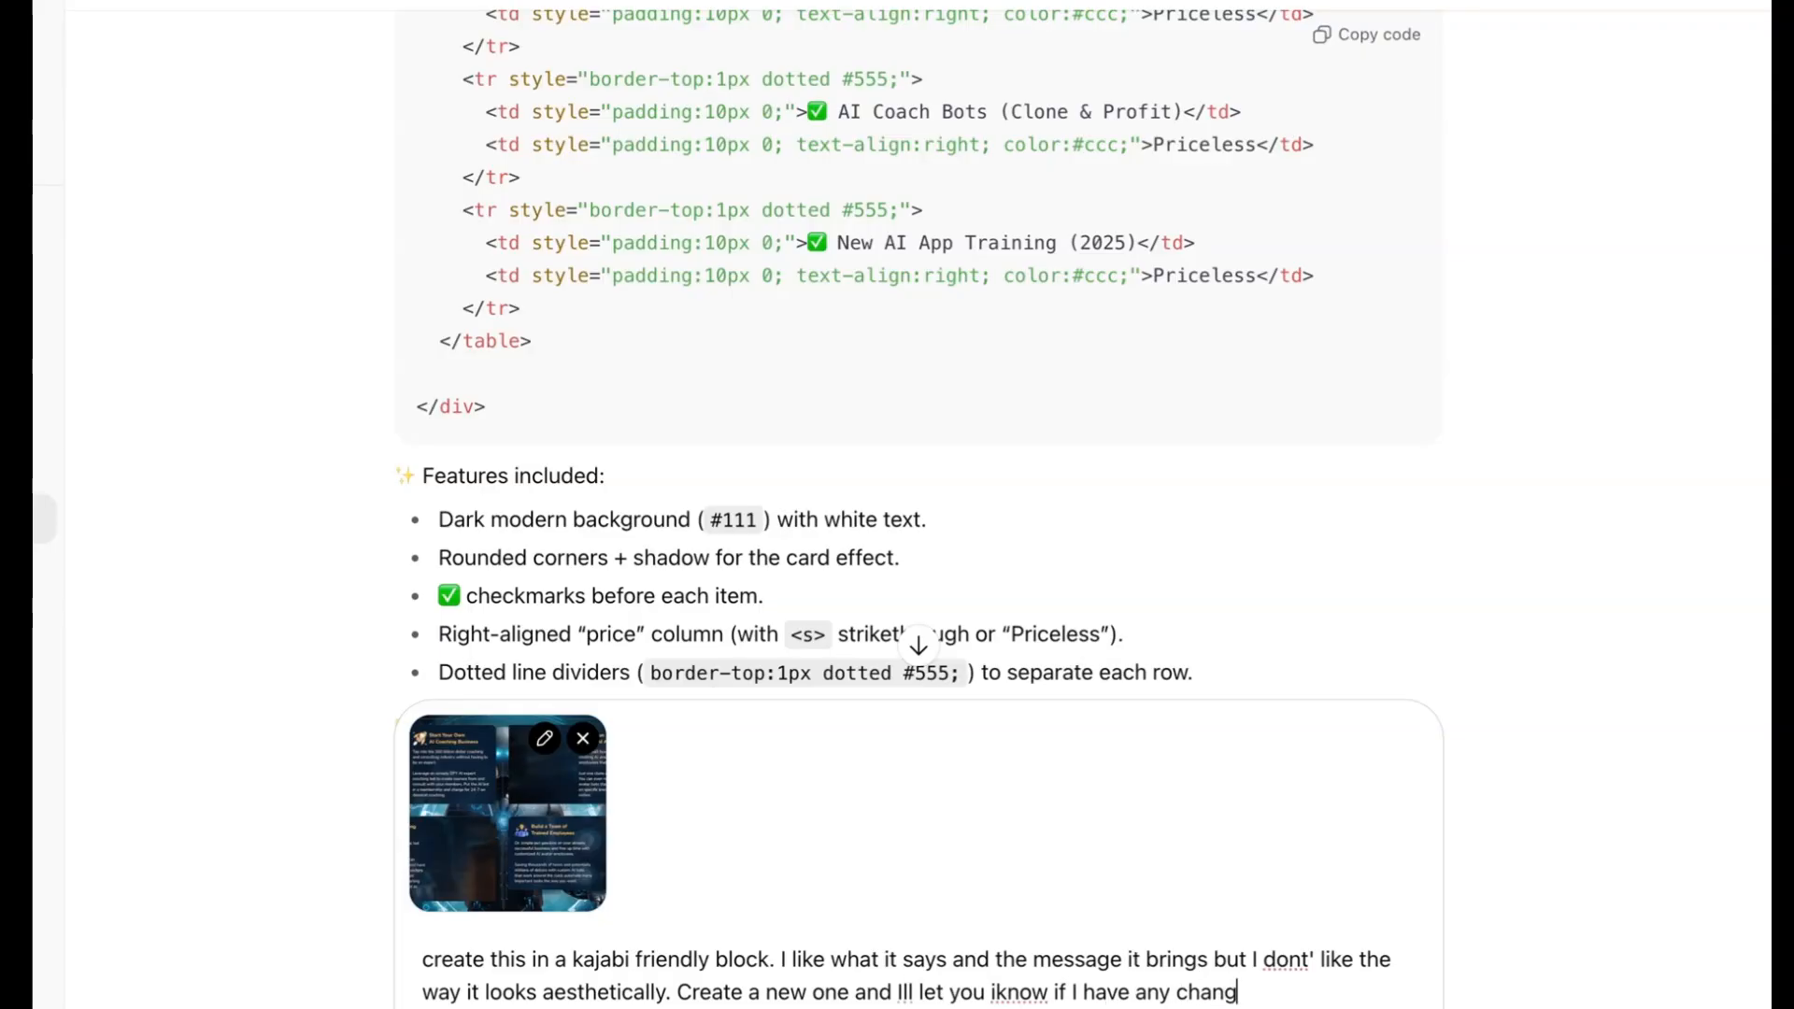
key(Return)
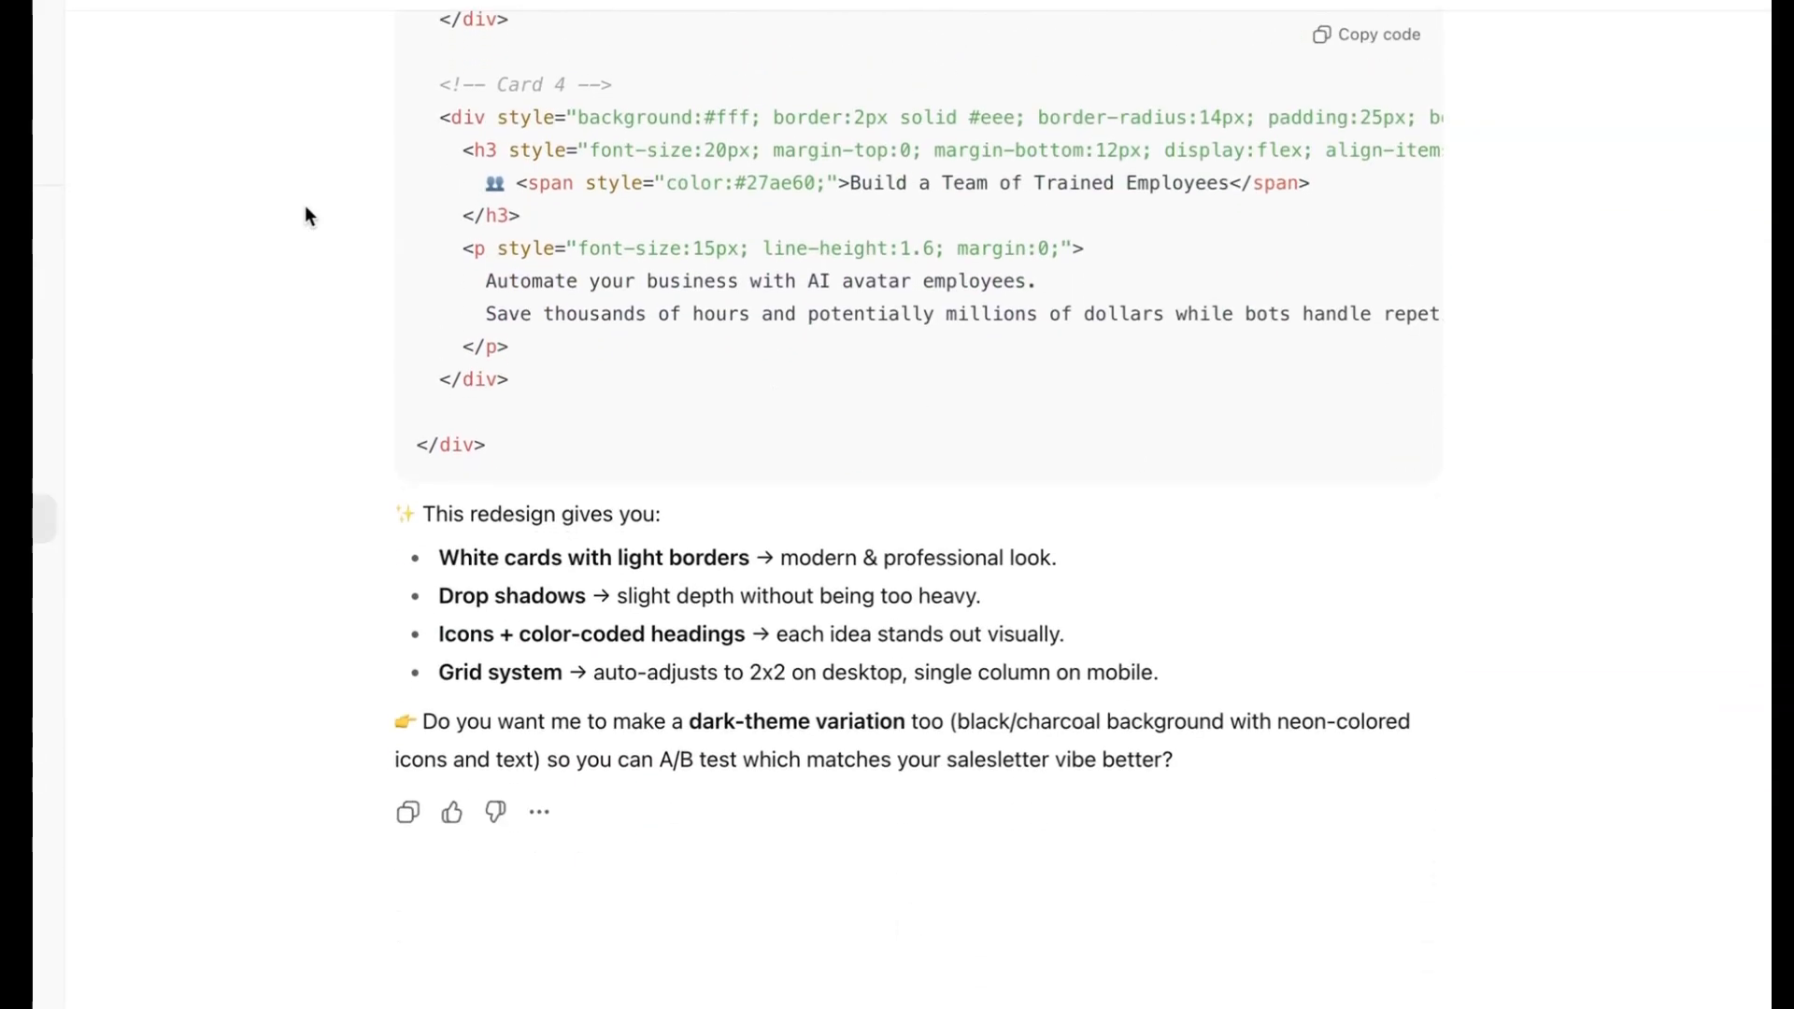
Step: Copy the HTML code of the redesigned four-card block from ChatGPT's answer
scroll(305, 205, up, 10)
scroll(304, 205, up, 5)
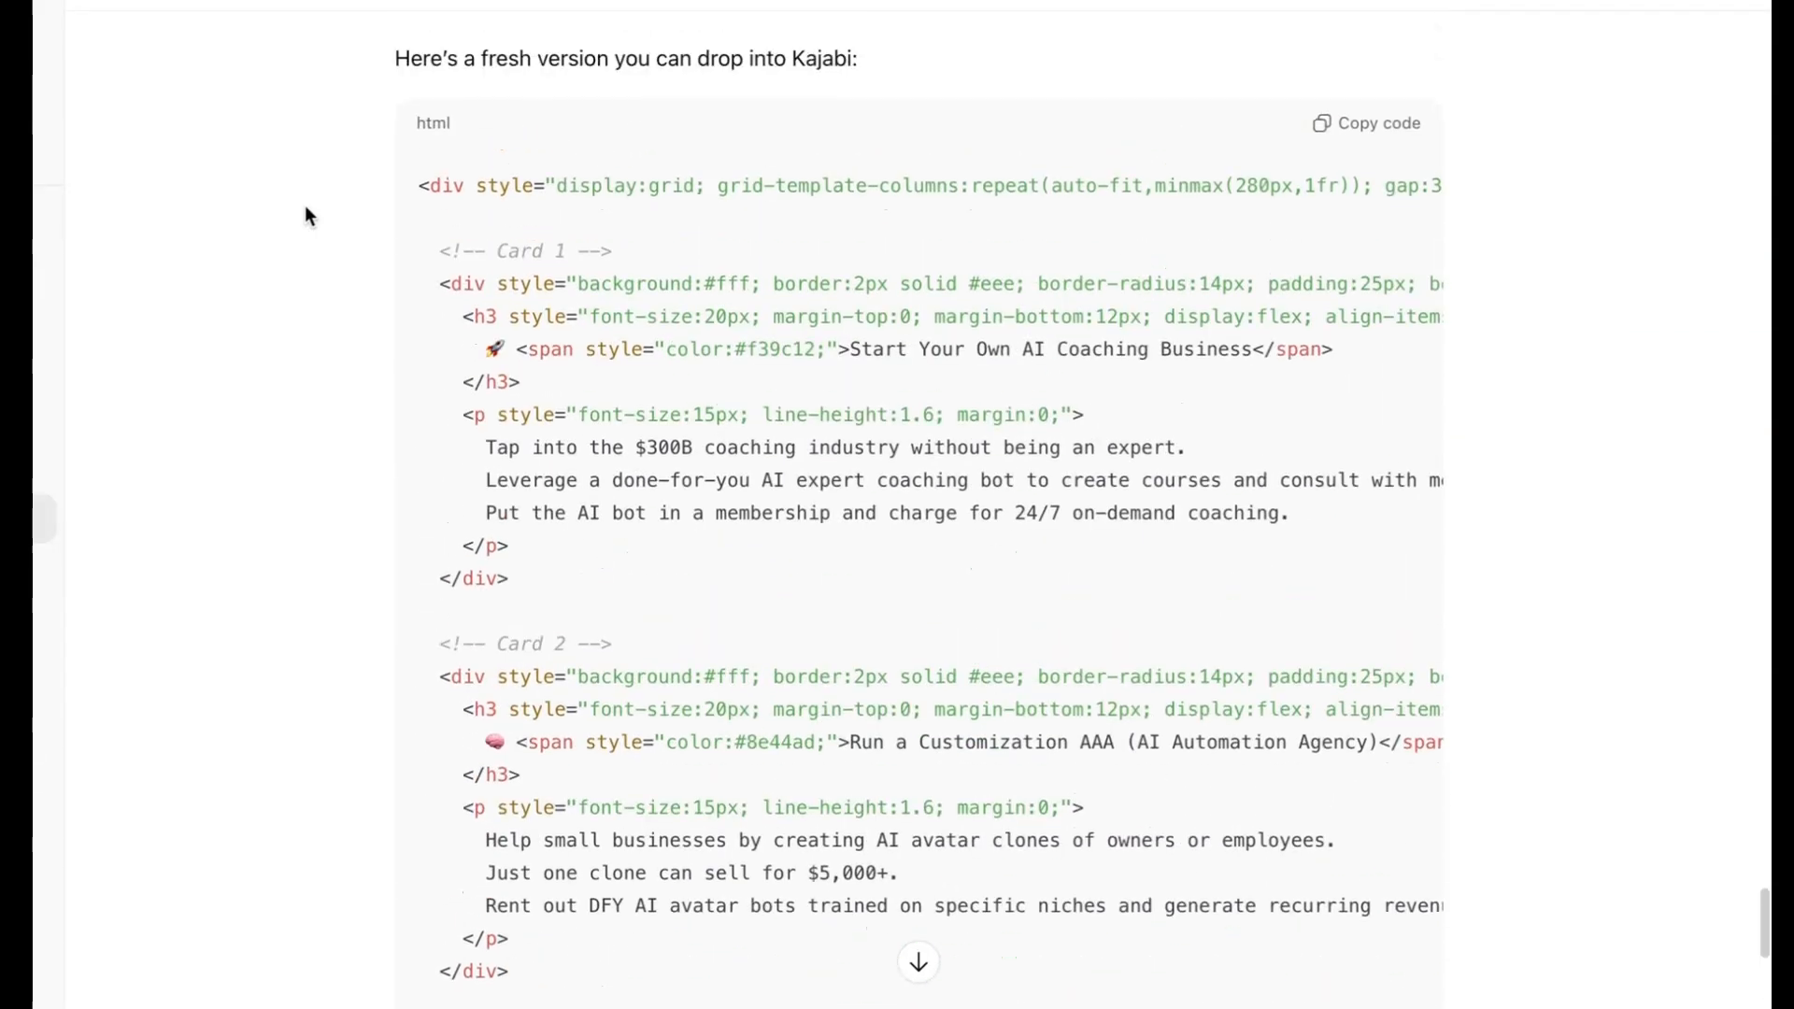
click(1396, 207)
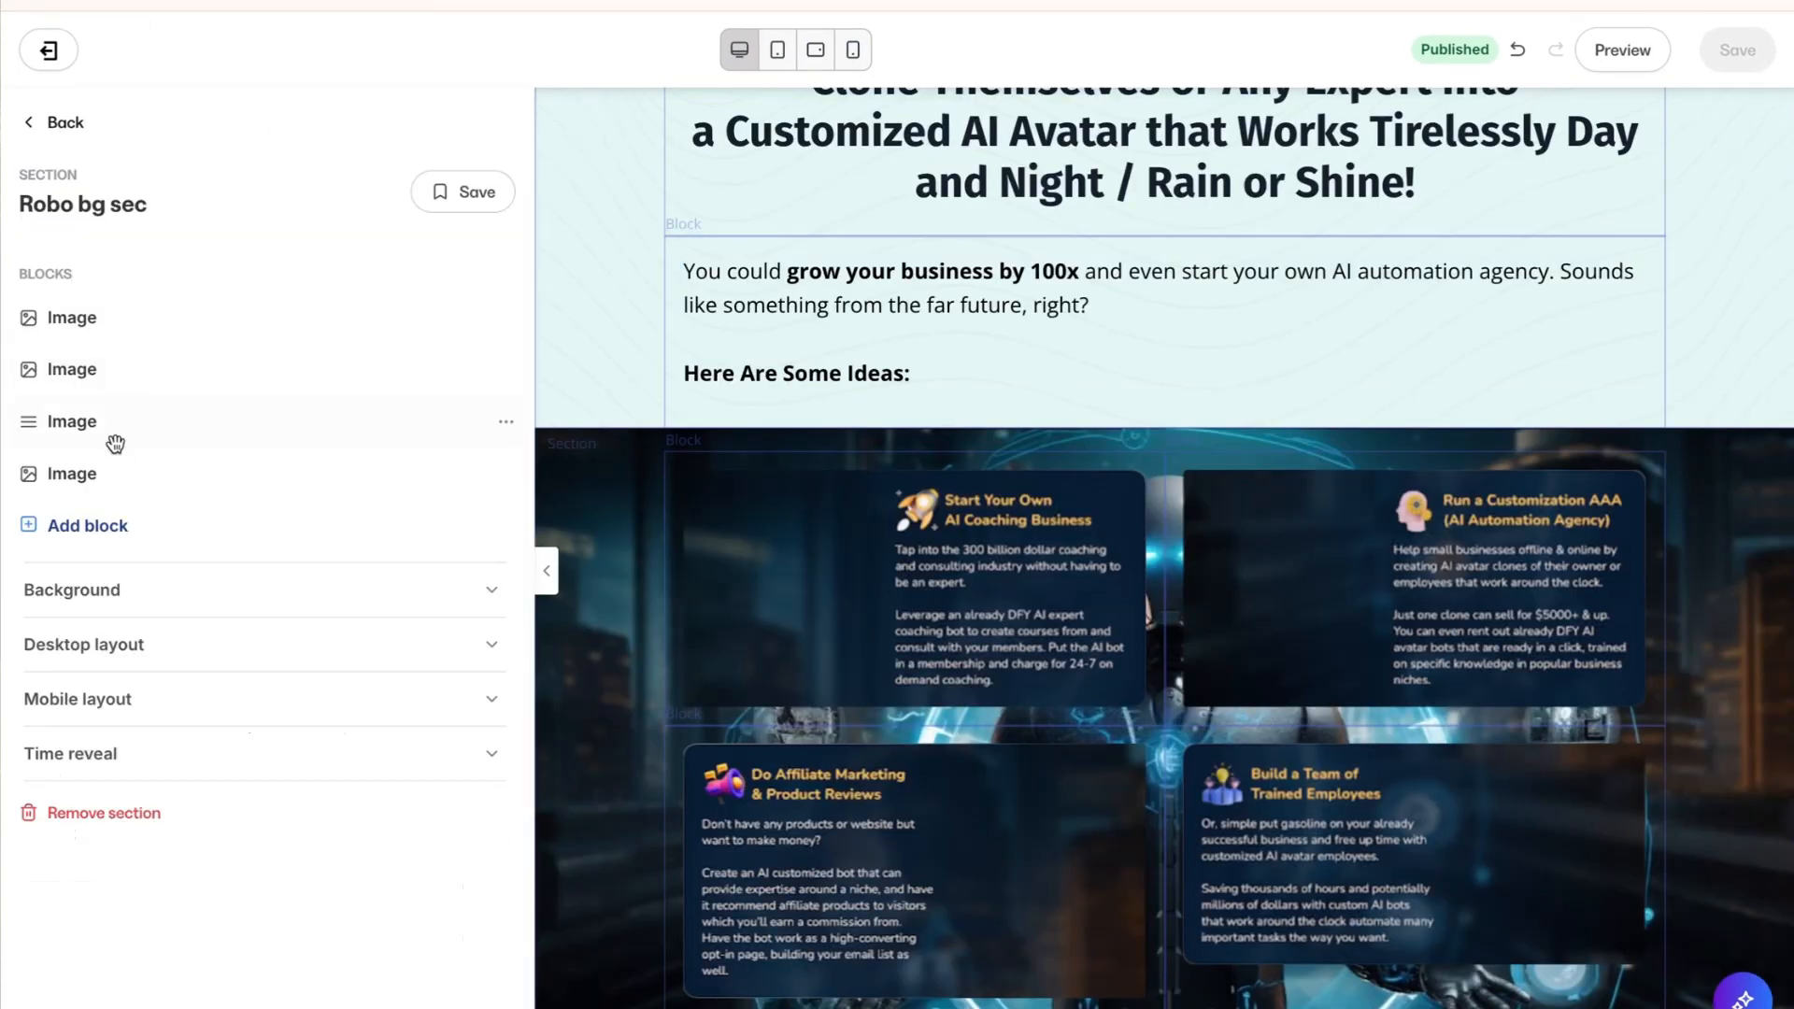
Step: Add a Text block to the Robo bg sec section and replace its default source code with the copied four-card HTML
click(56, 524)
click(66, 946)
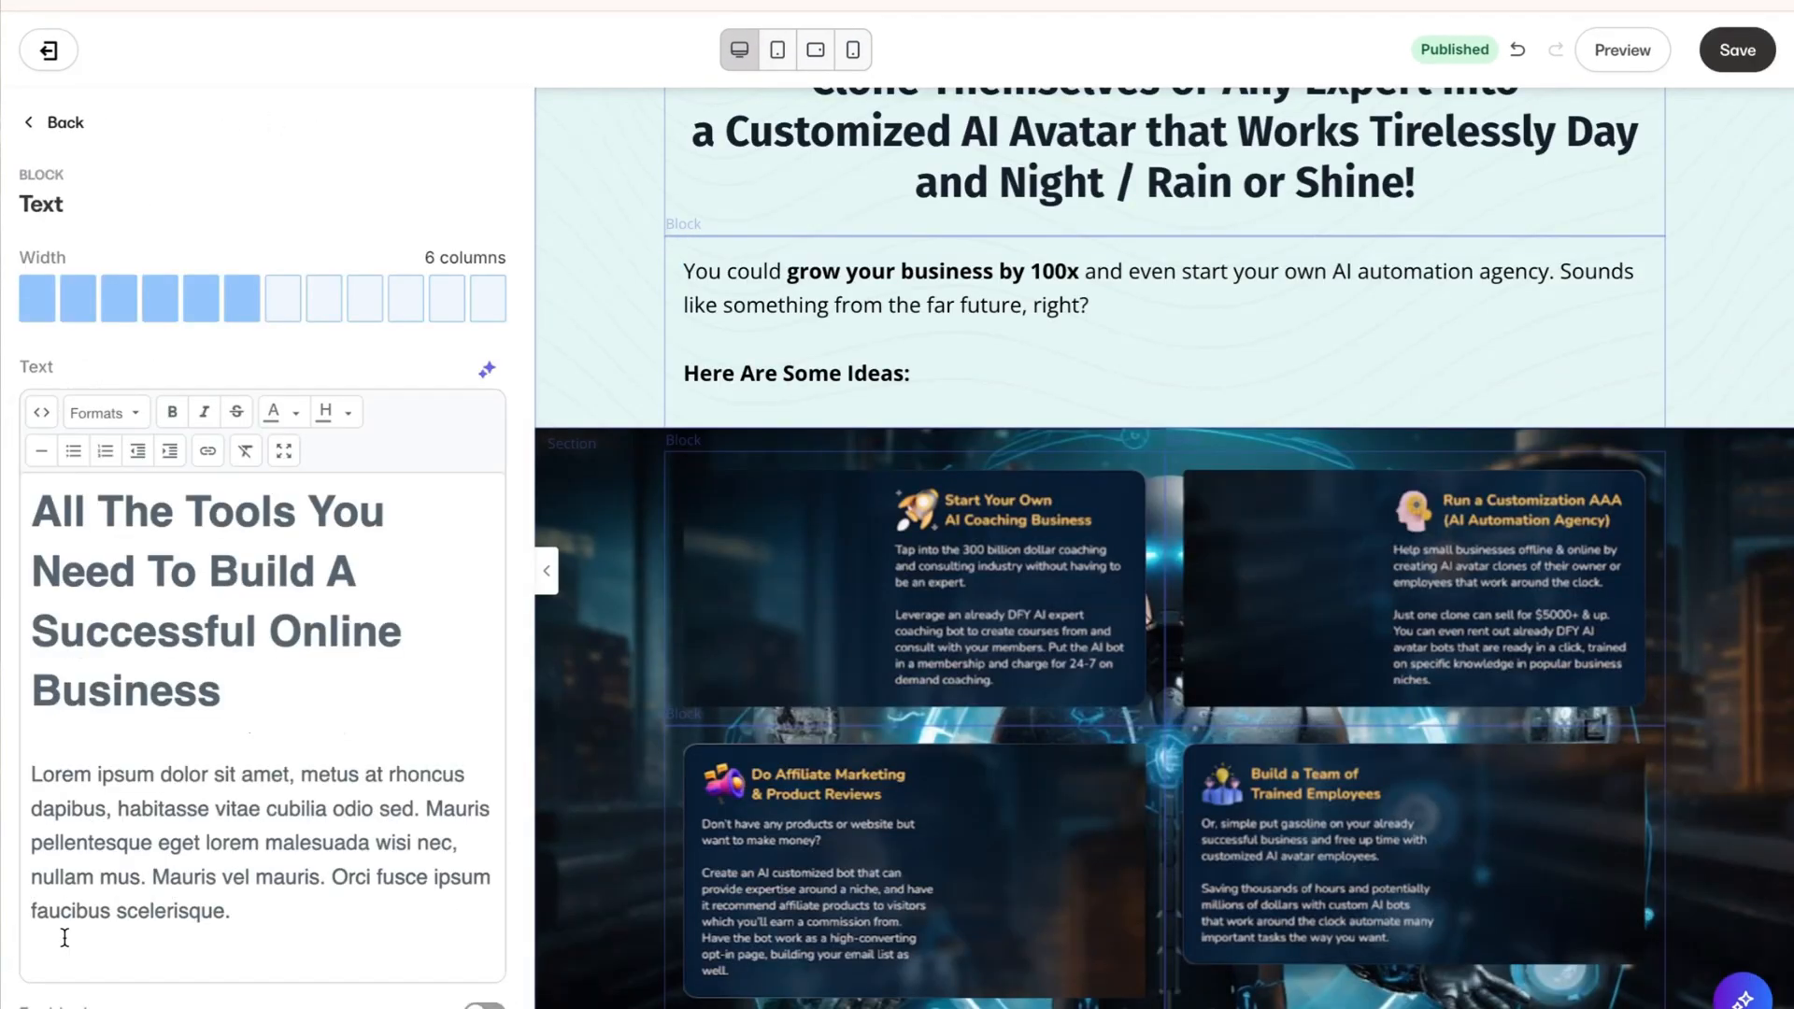
click(41, 412)
drag(885, 304, 546, 237)
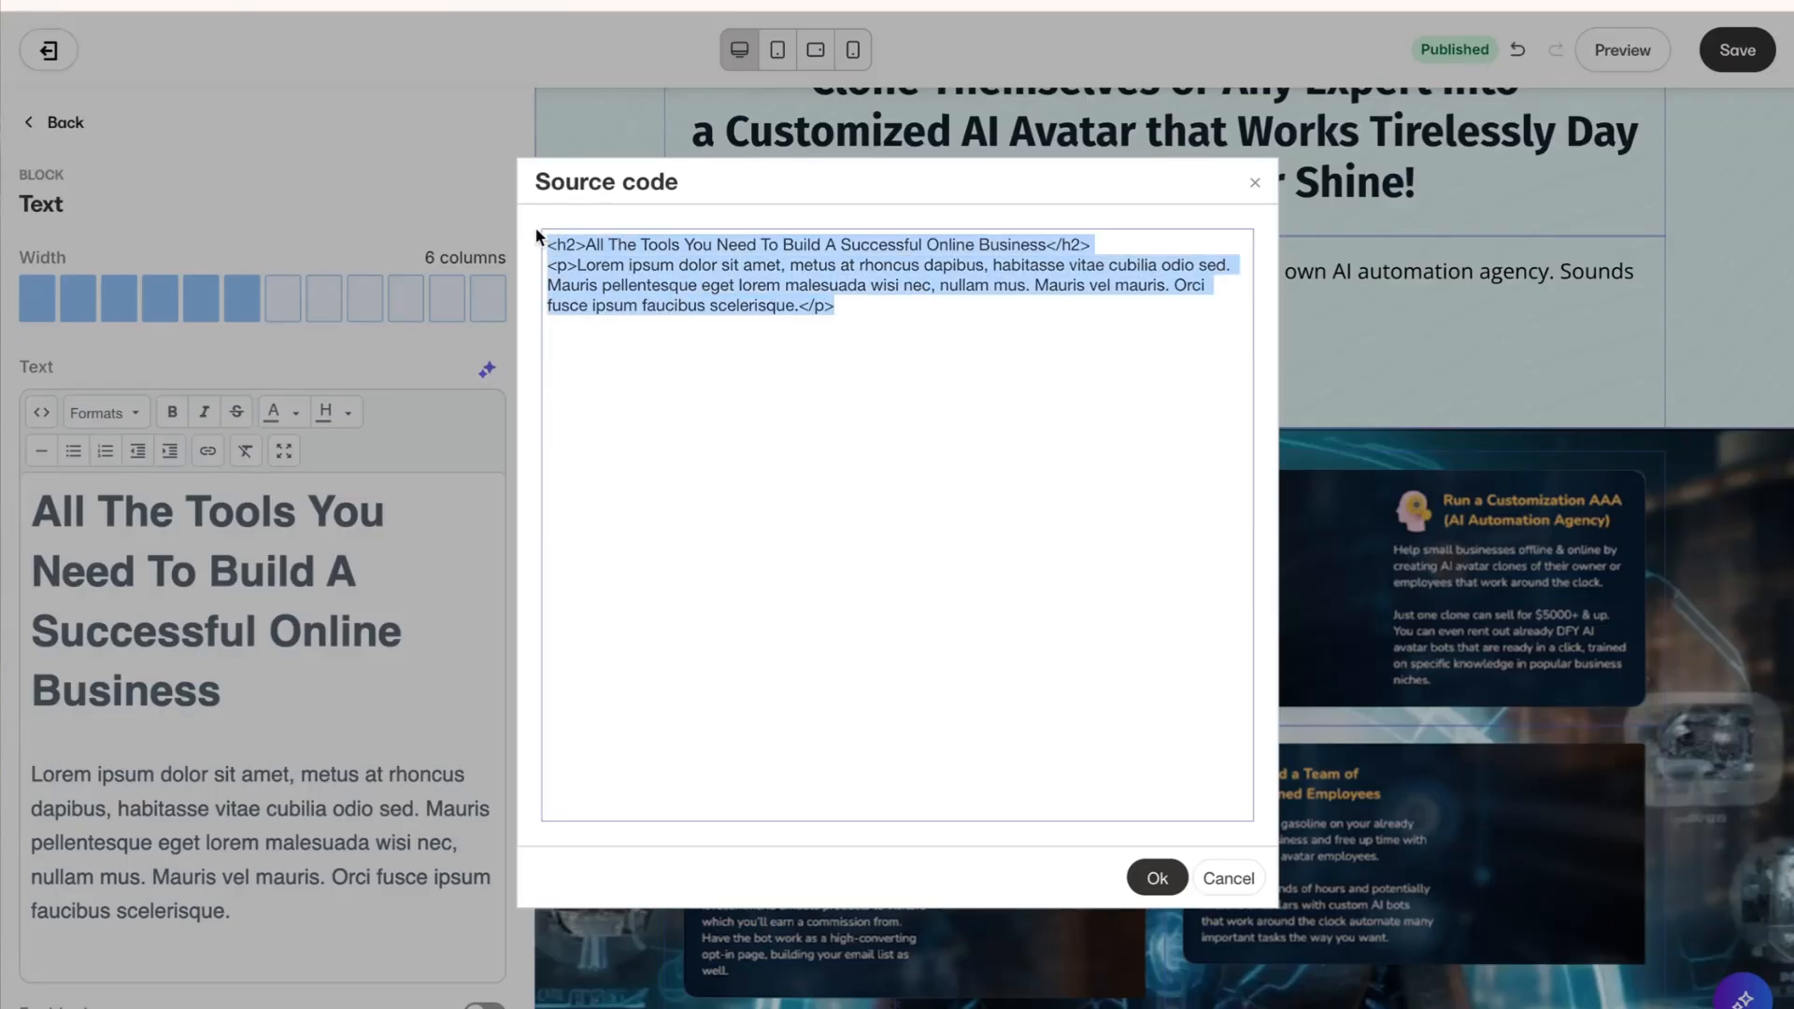
key(ctrl+v)
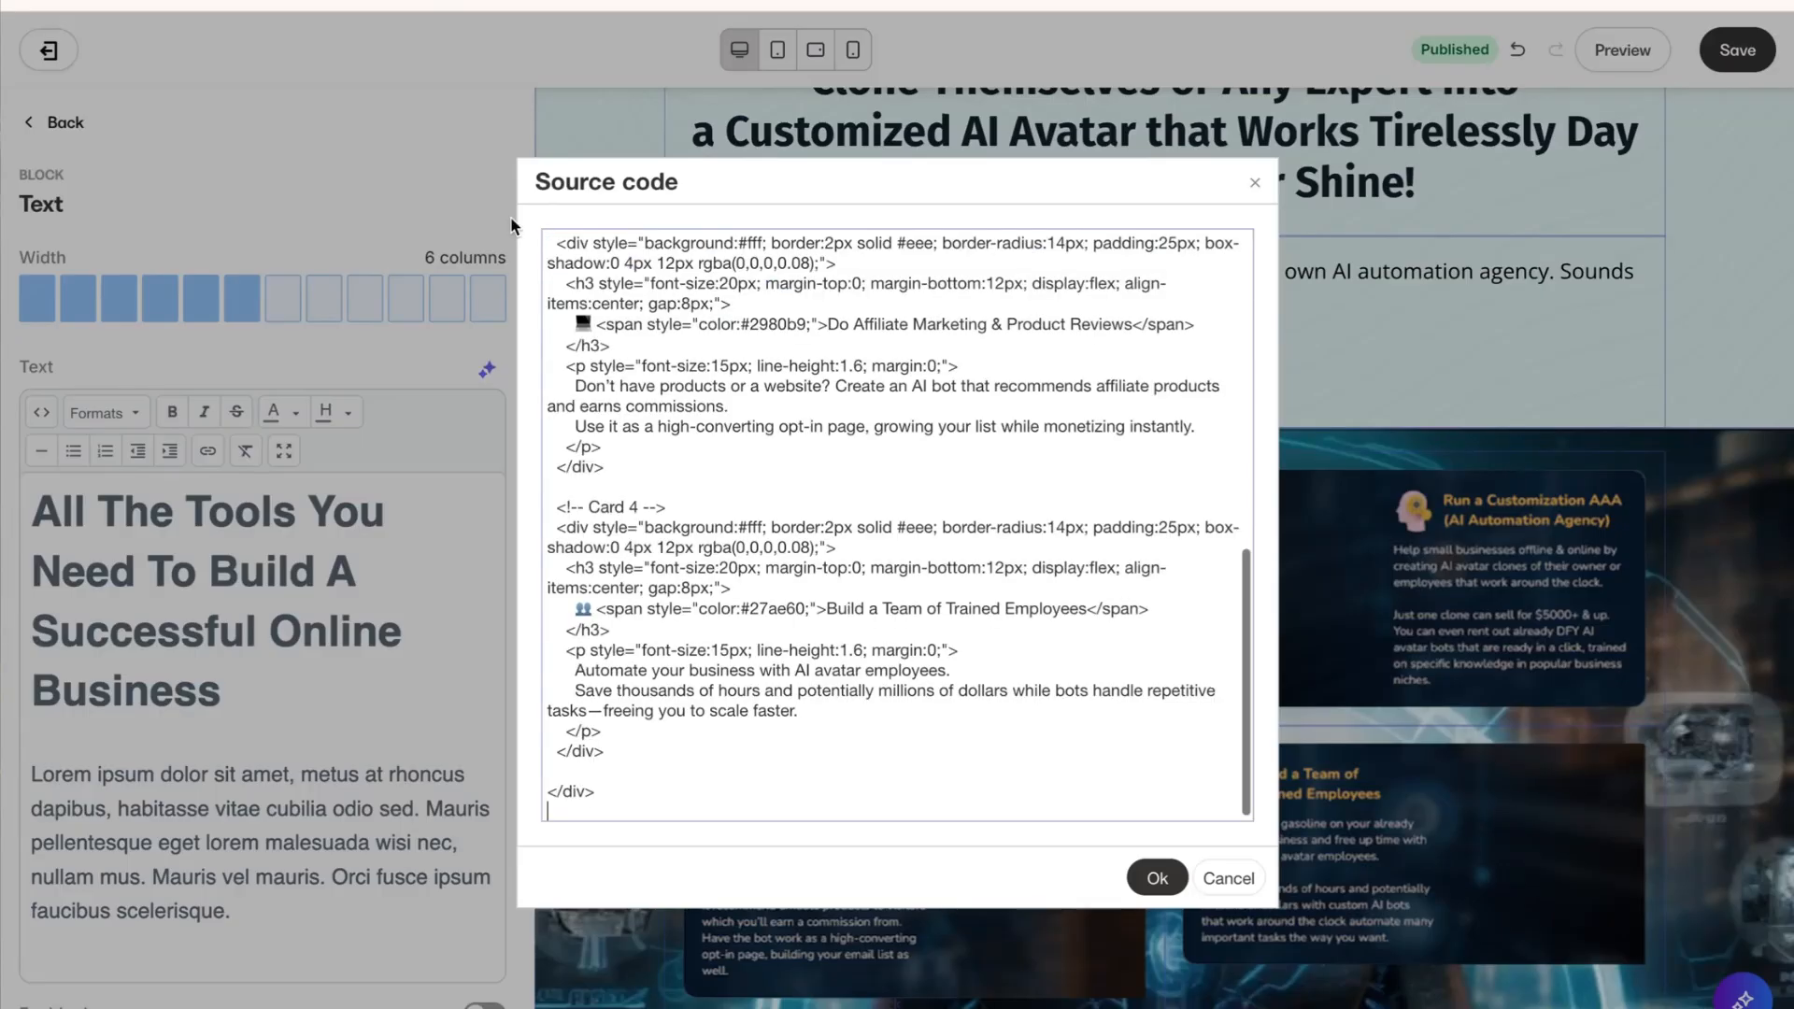
click(1155, 878)
Step: Widen the new four-card text block to 8 columns and compare it with the original image cards above
scroll(1091, 602, down, 5)
scroll(1070, 458, up, 2)
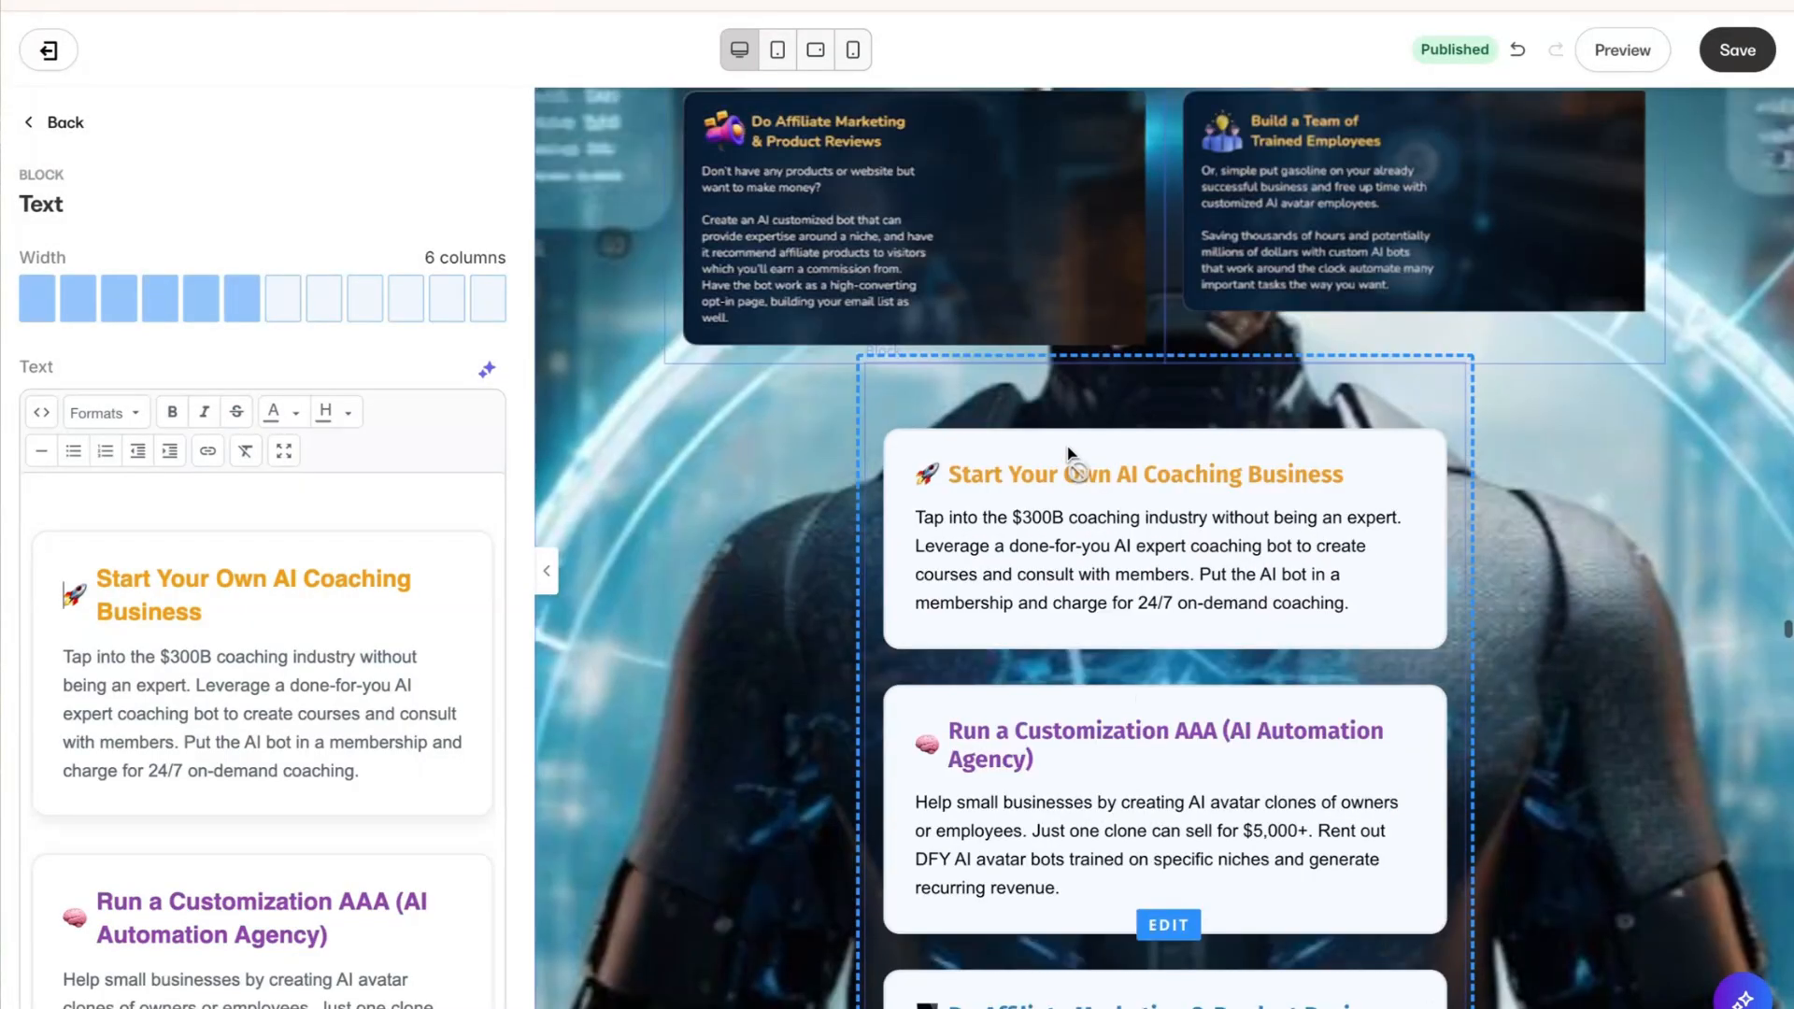
scroll(1070, 455, down, 1)
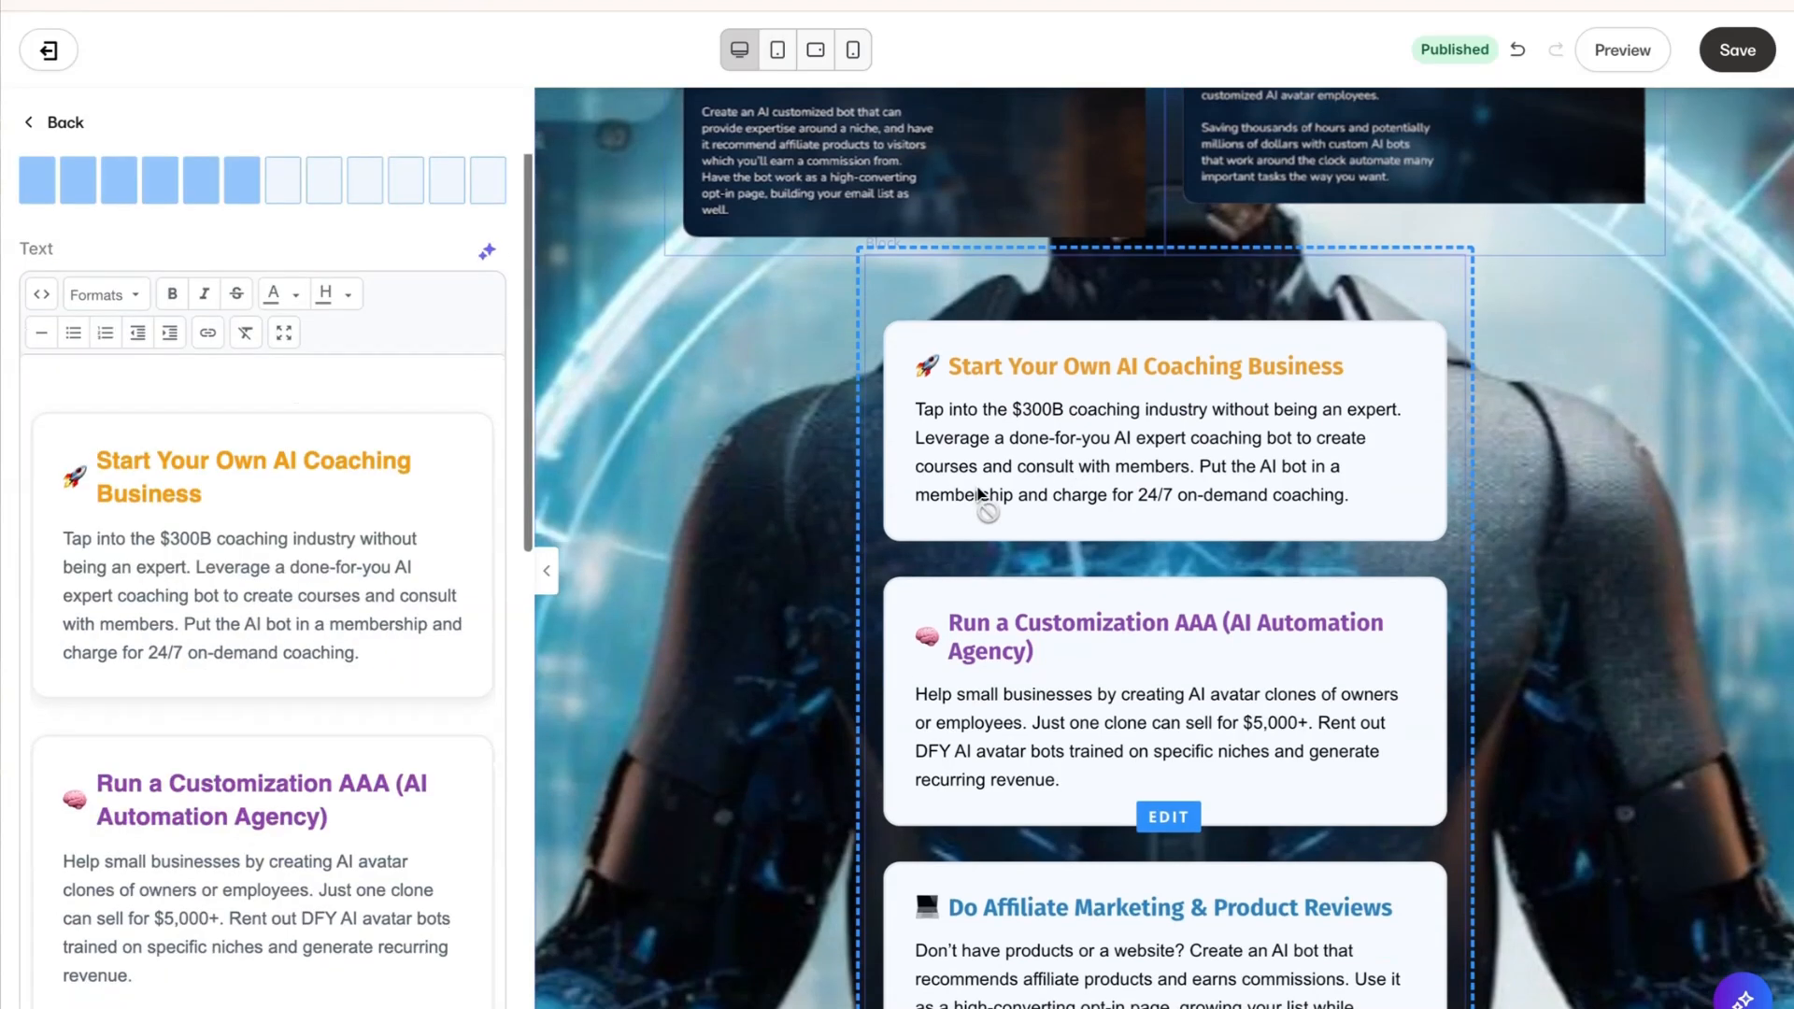
click(294, 190)
click(321, 190)
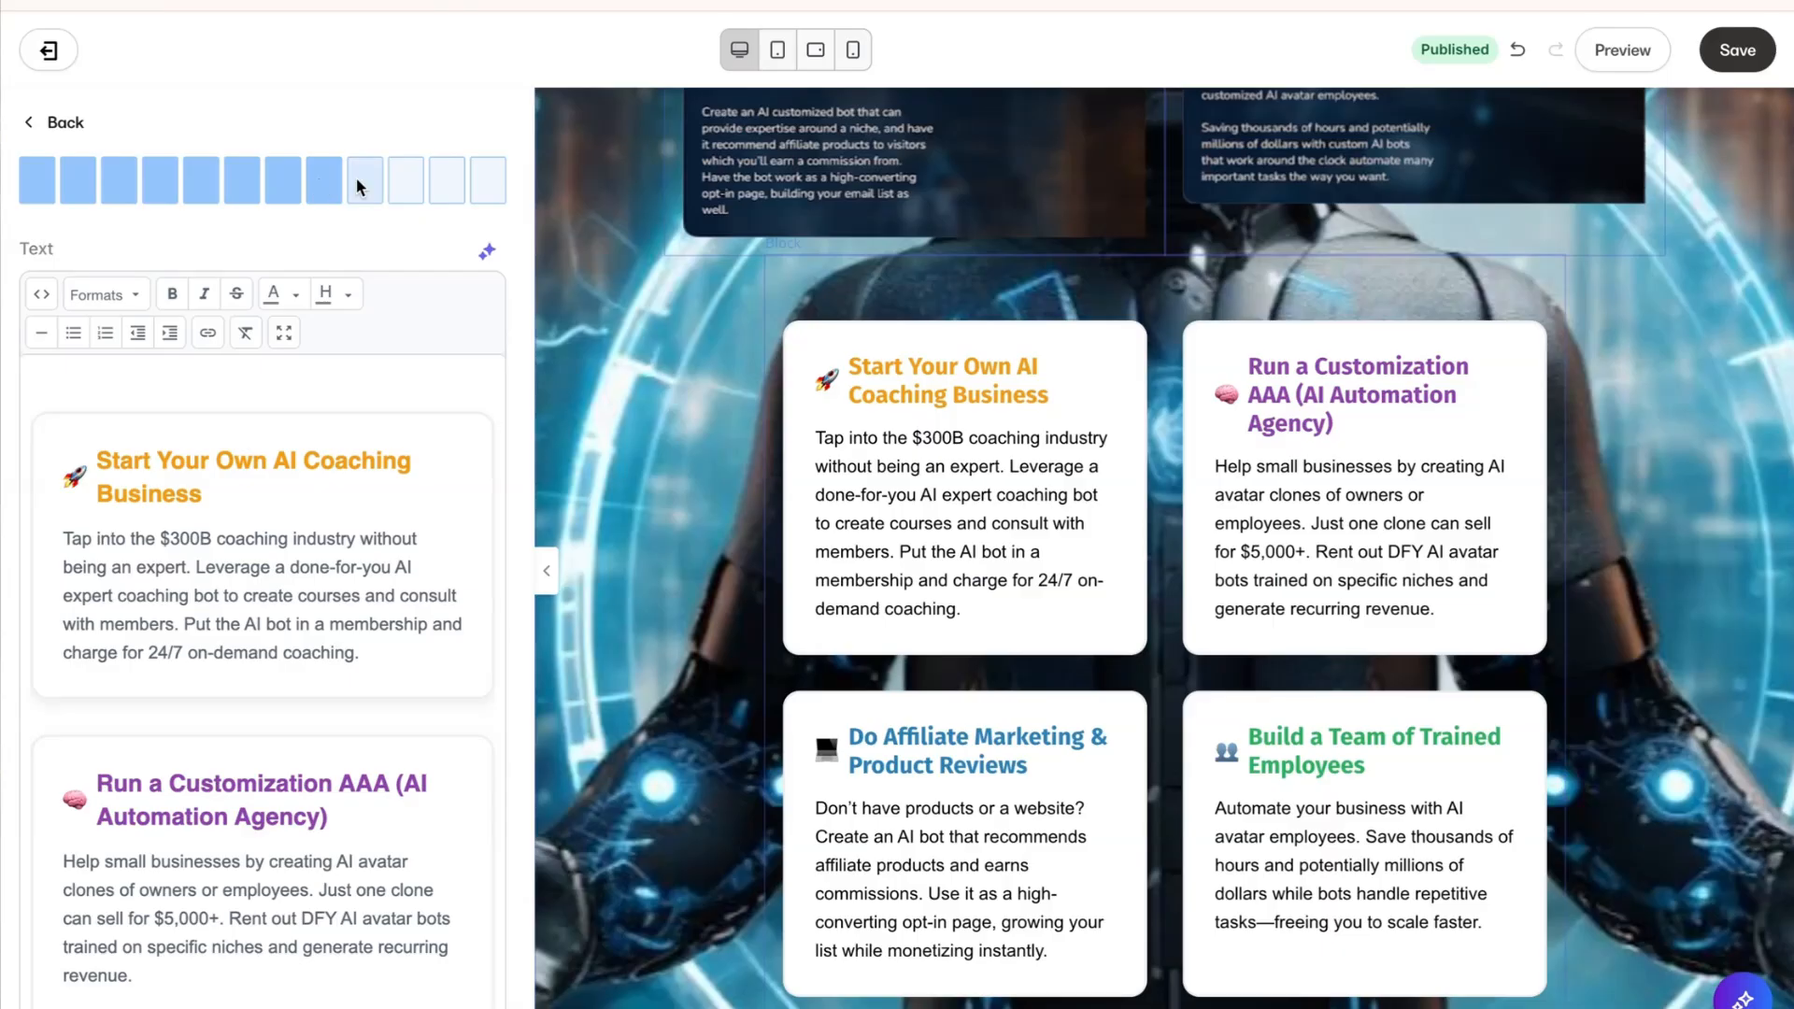
scroll(732, 395, up, 2)
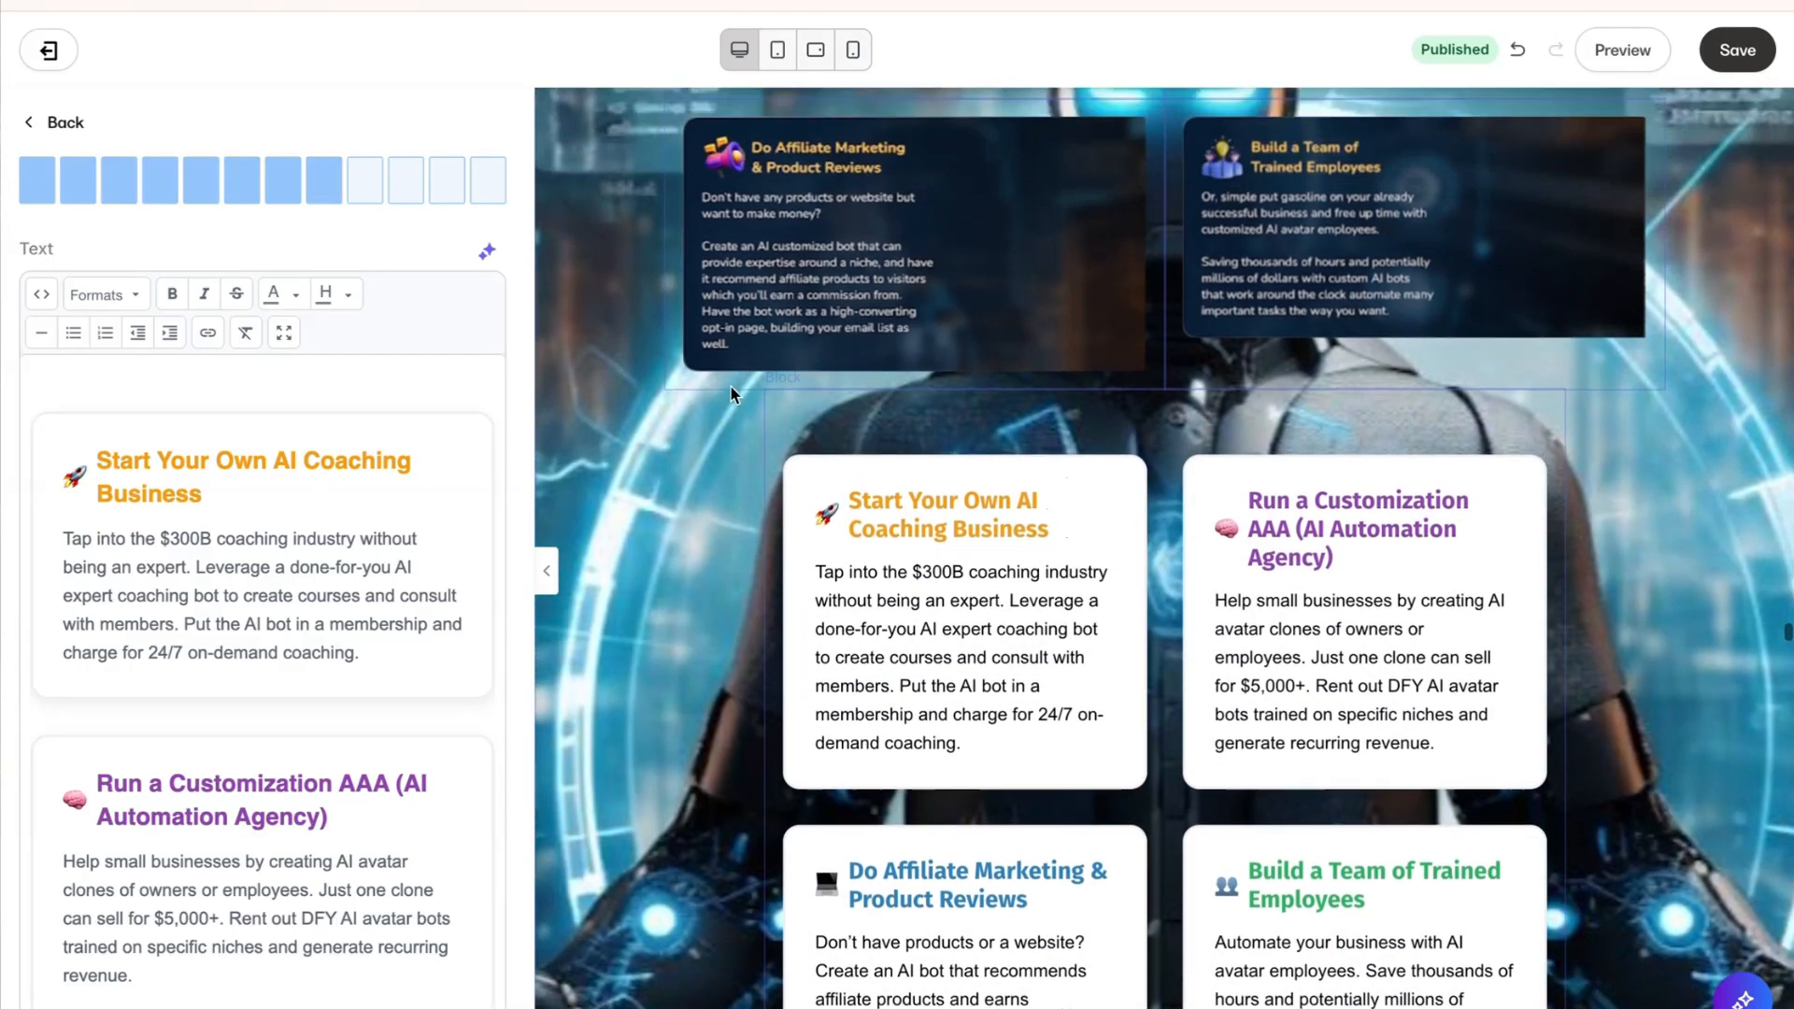
scroll(731, 387, up, 5)
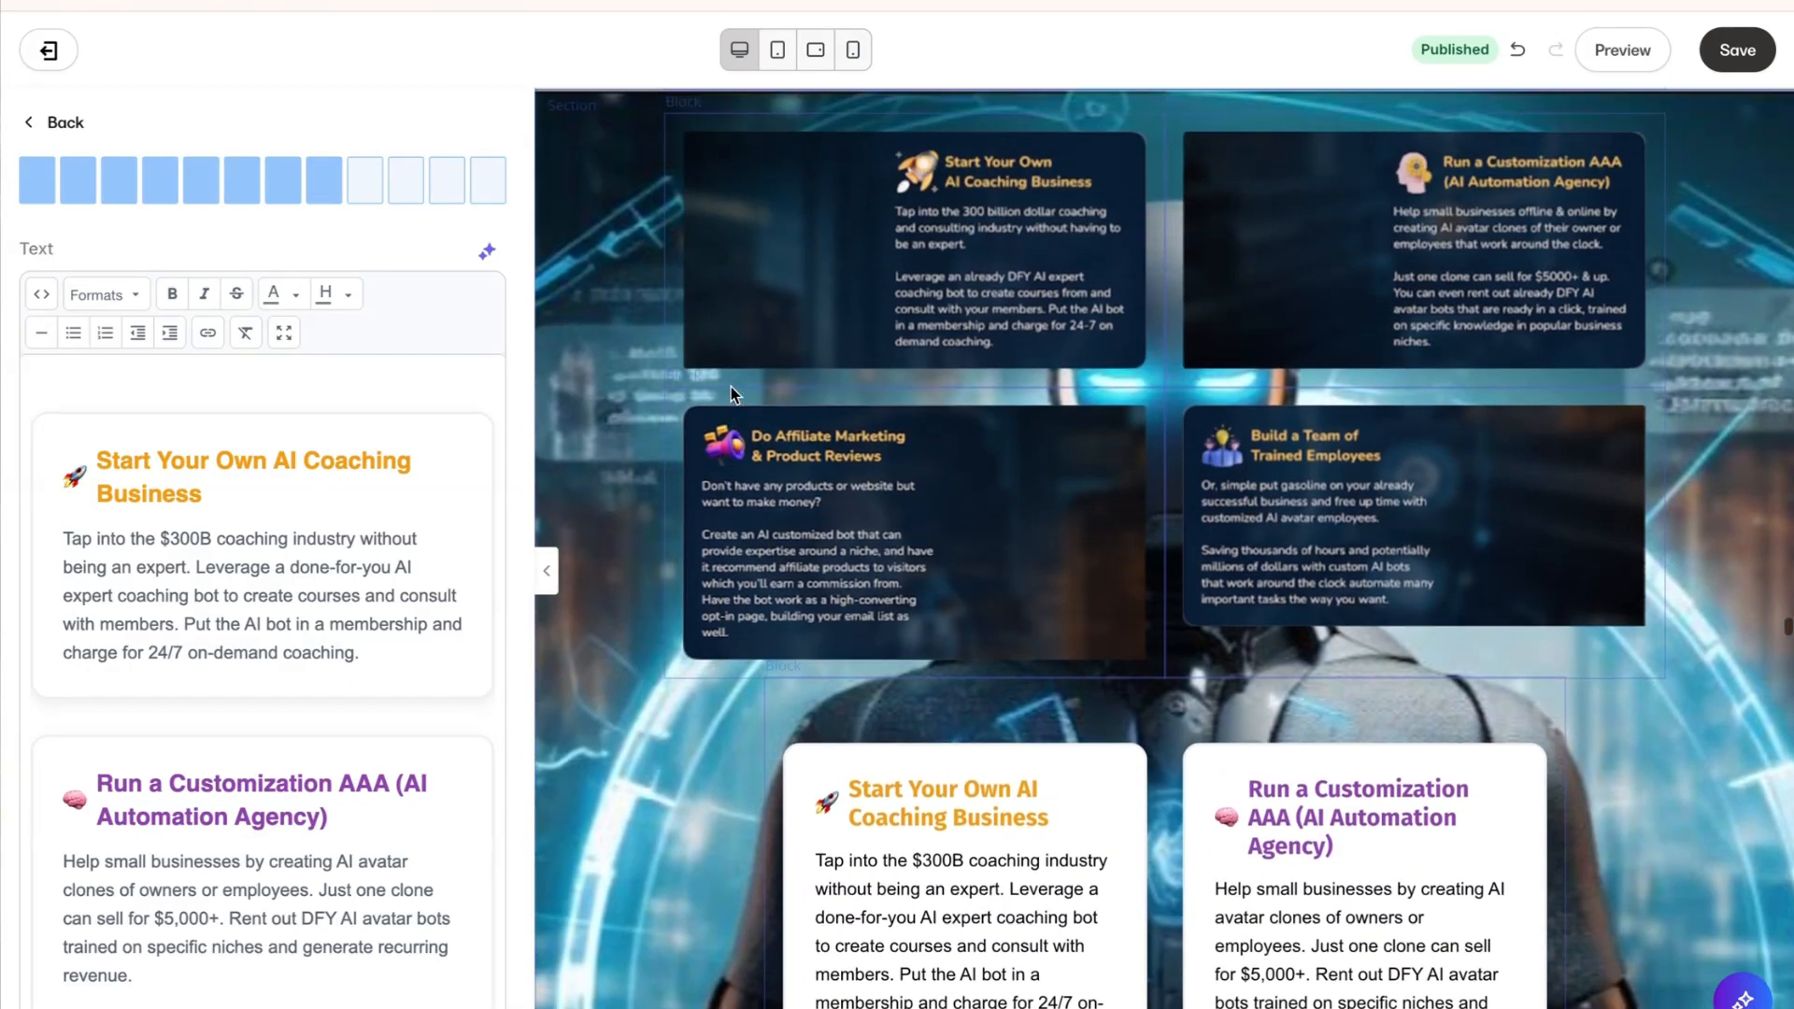
Step: Remove the pictures from the two upper idea image blocks and delete the Run a Customization AAA block
click(799, 327)
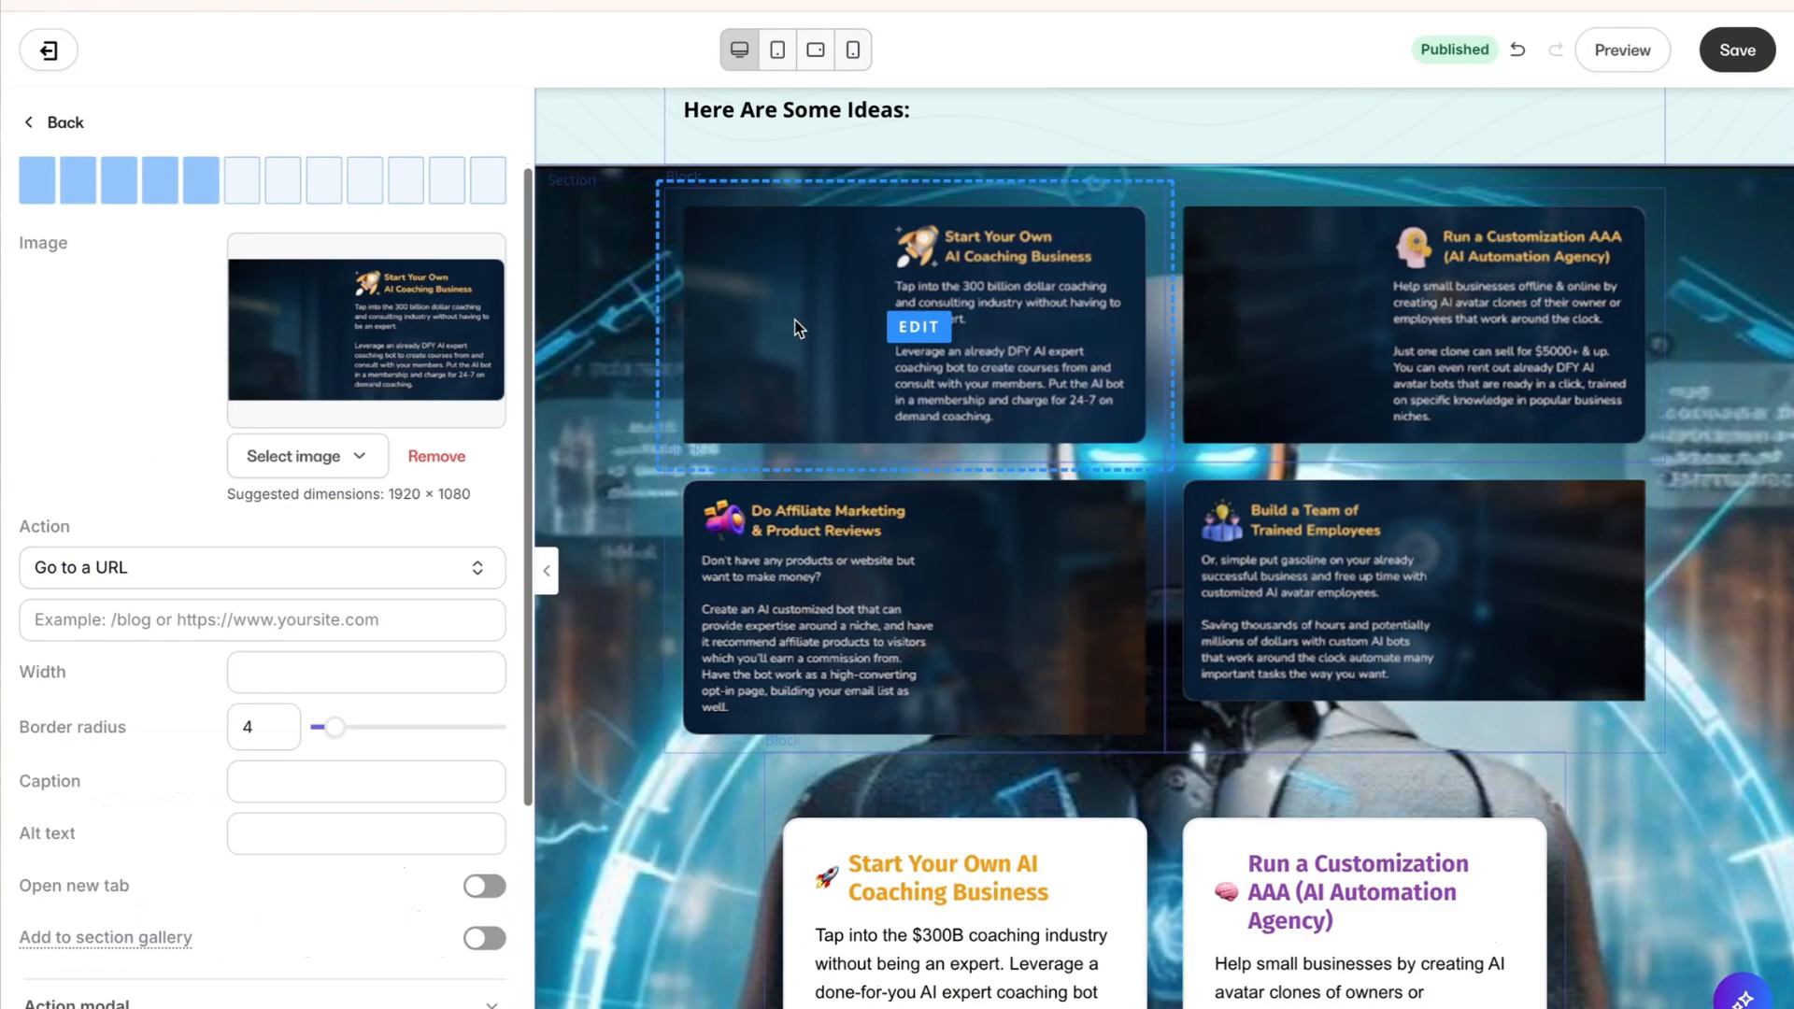
click(436, 458)
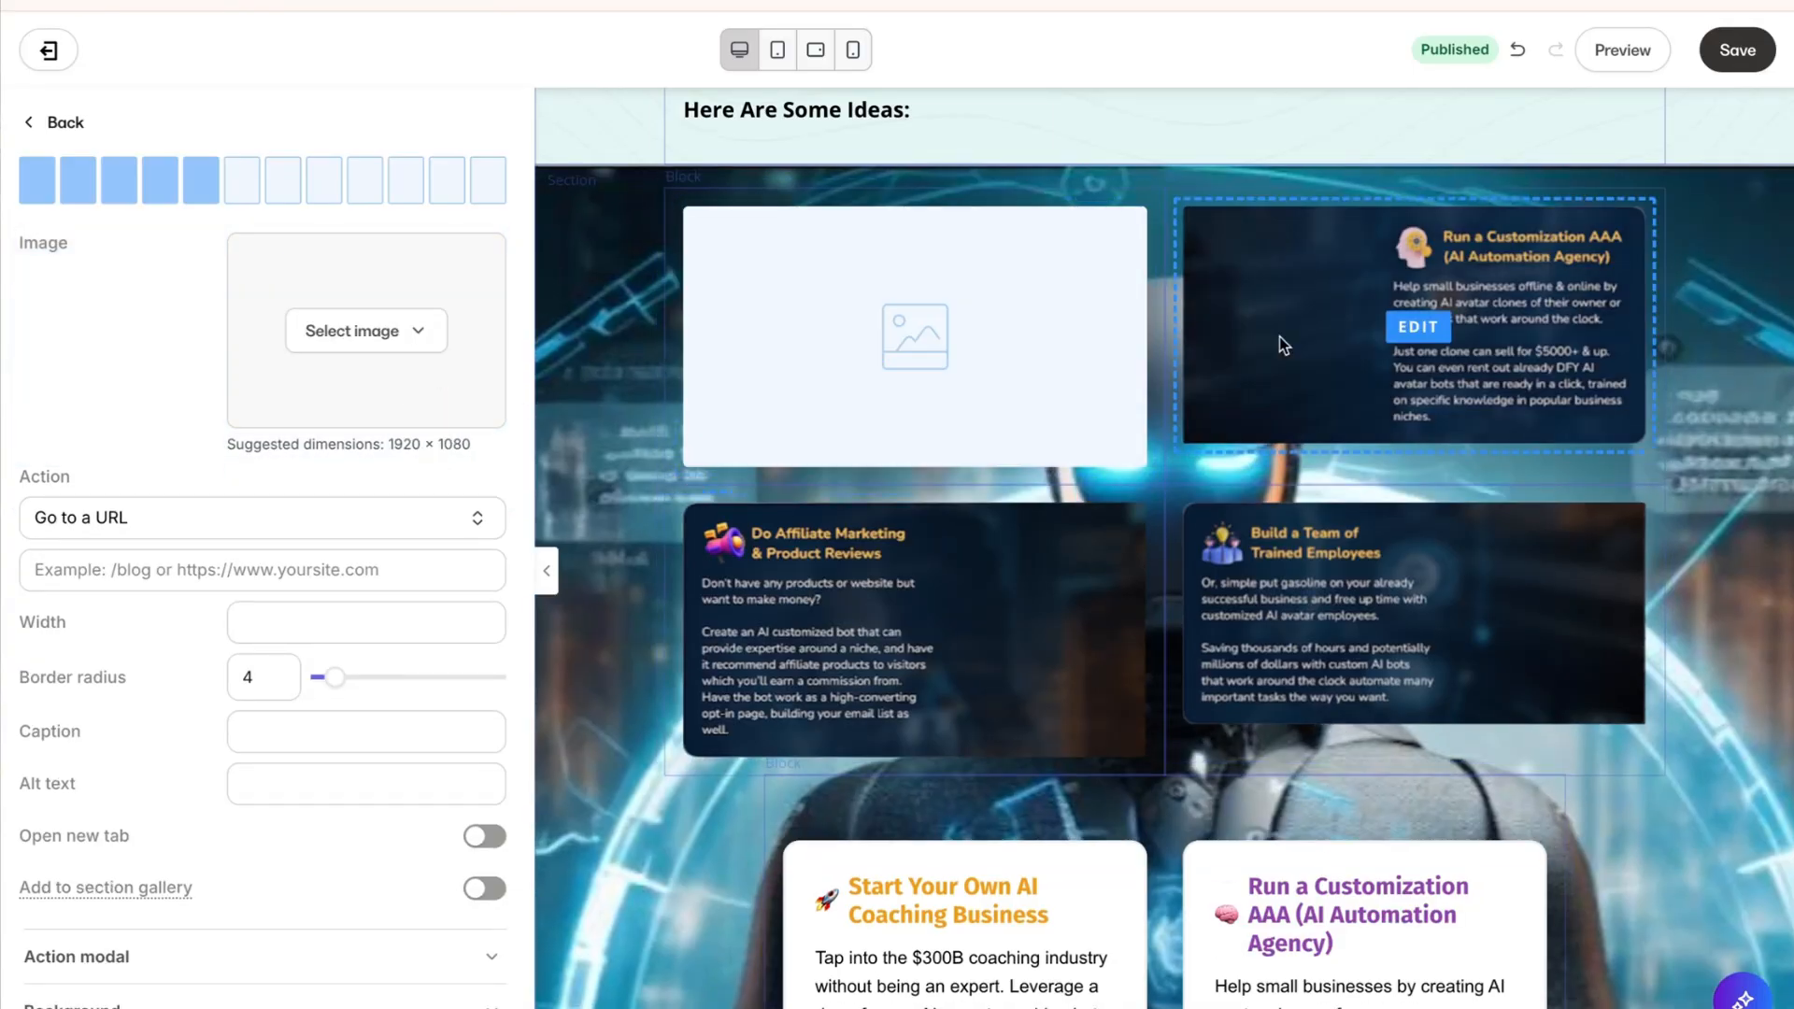
click(1304, 344)
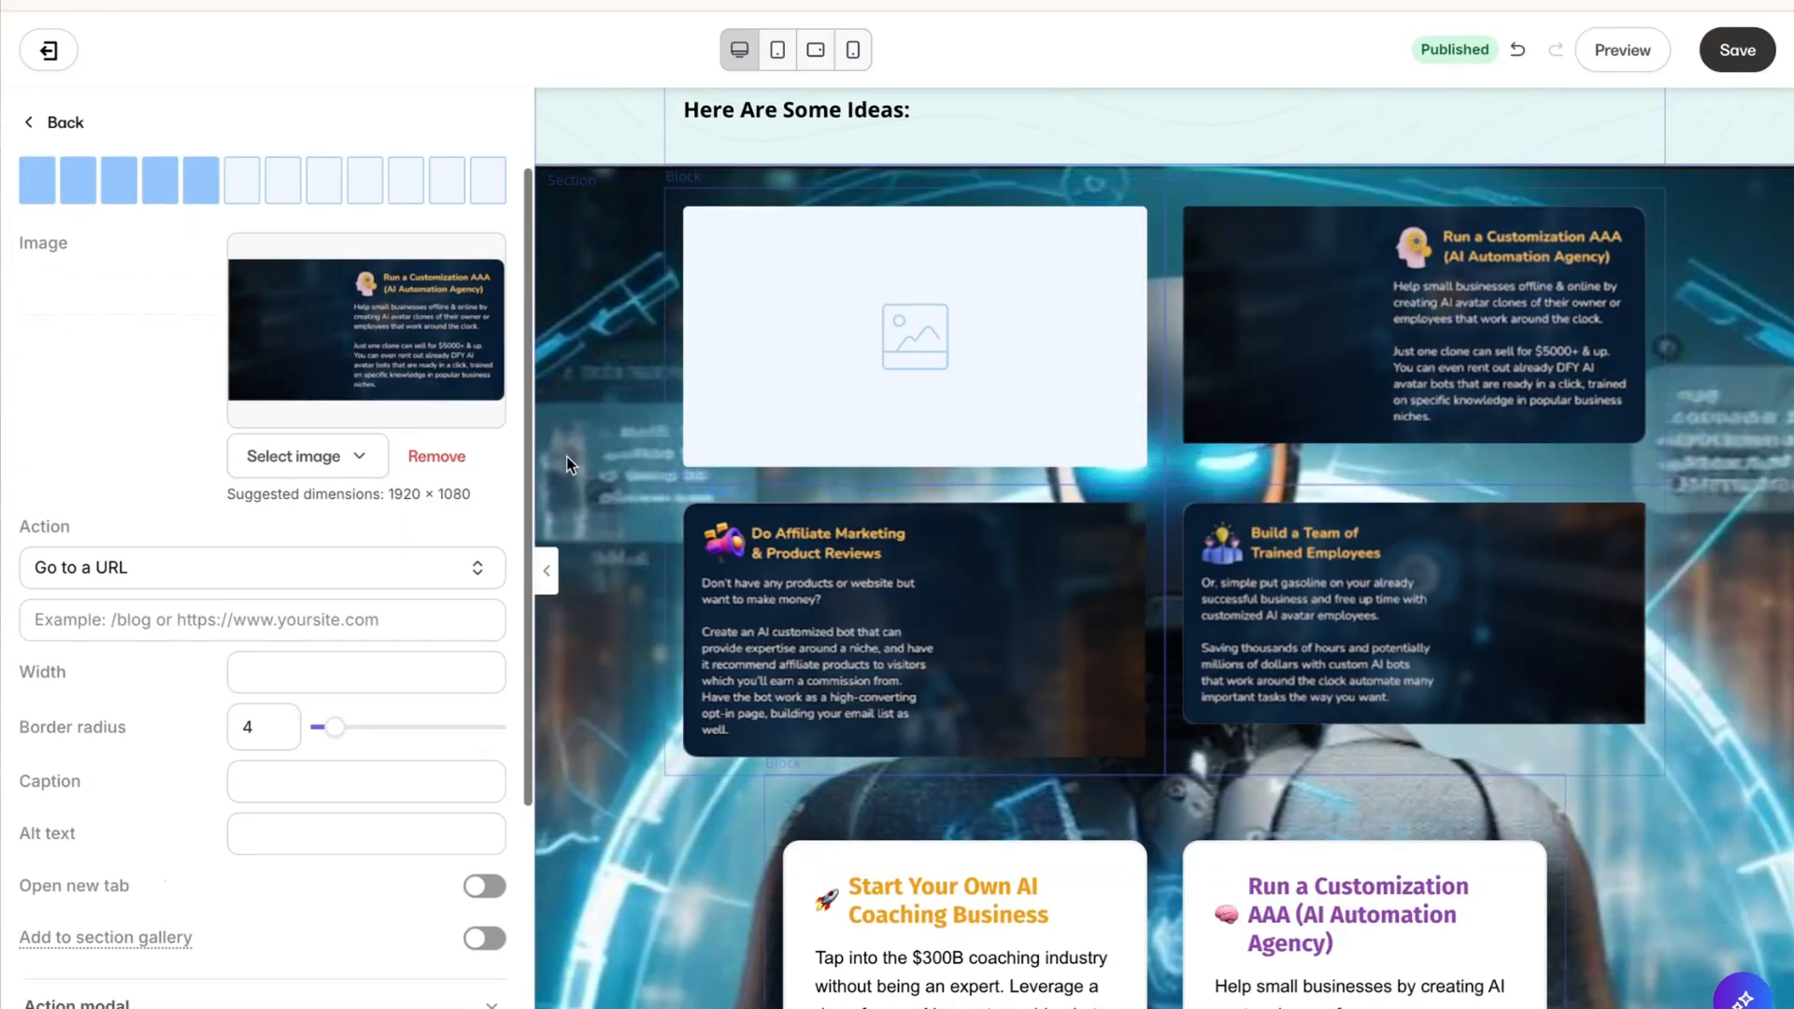
click(433, 454)
scroll(429, 453, down, 4)
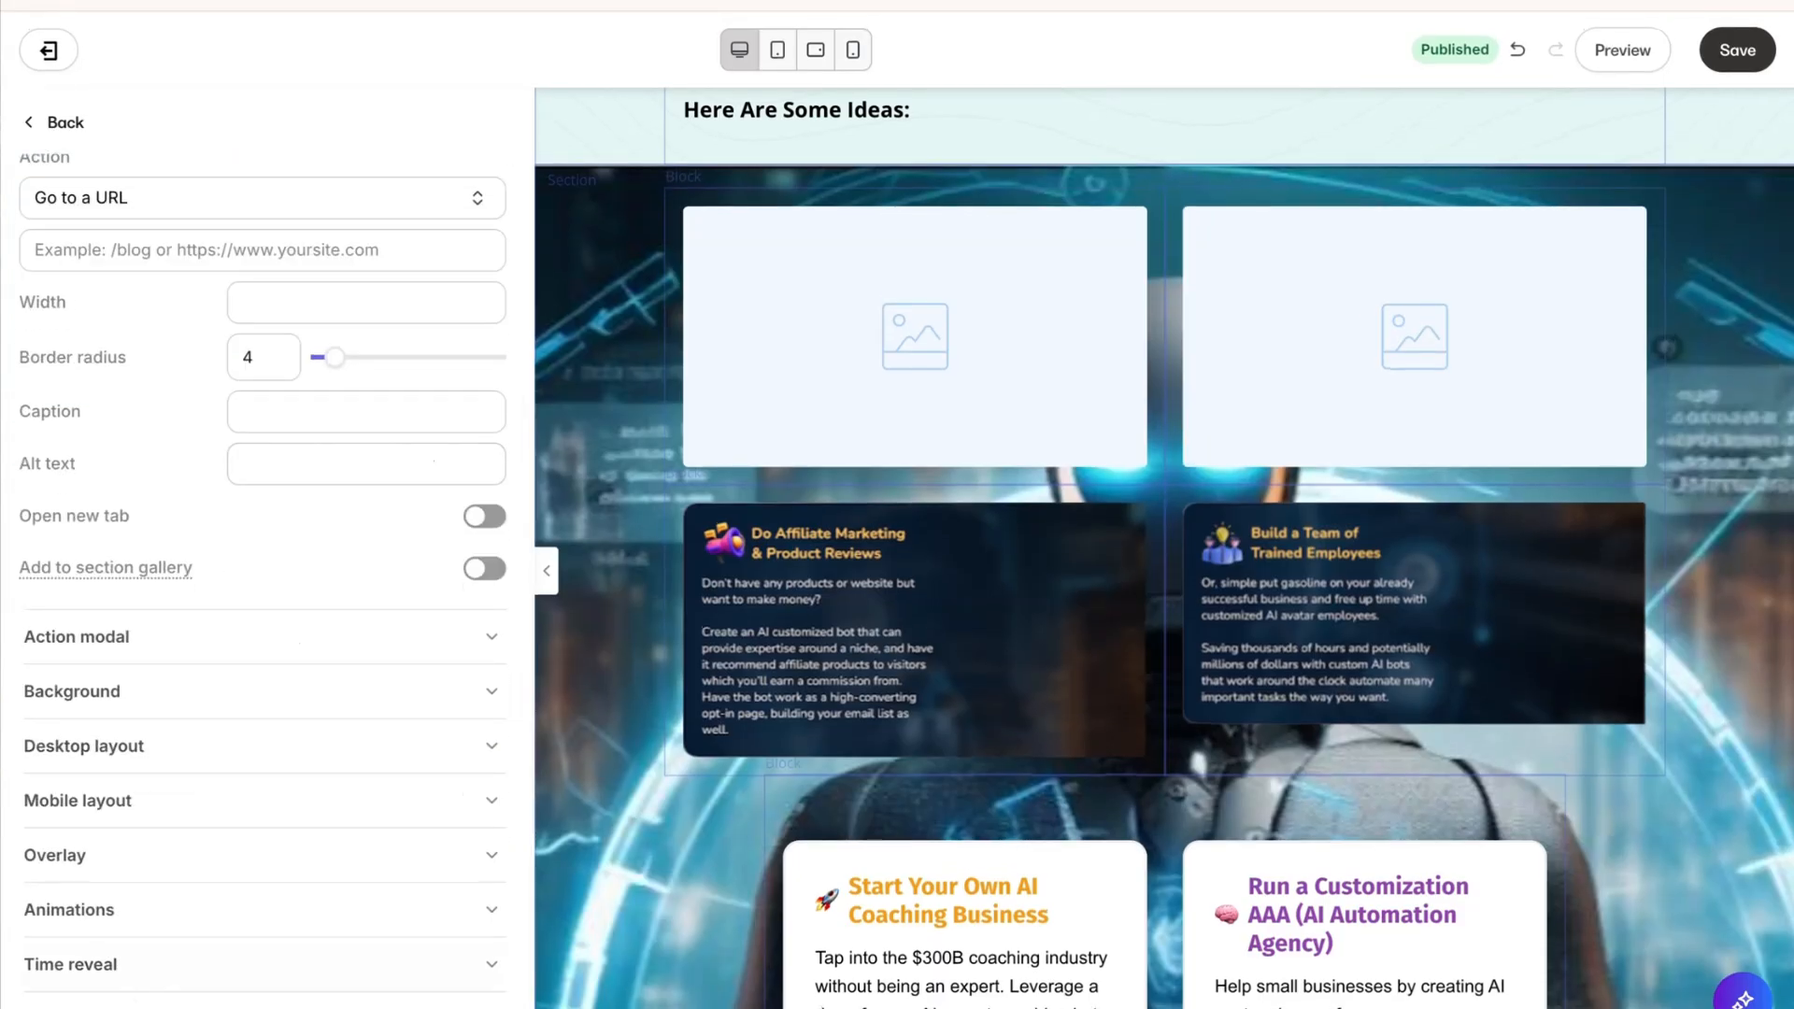
click(103, 1007)
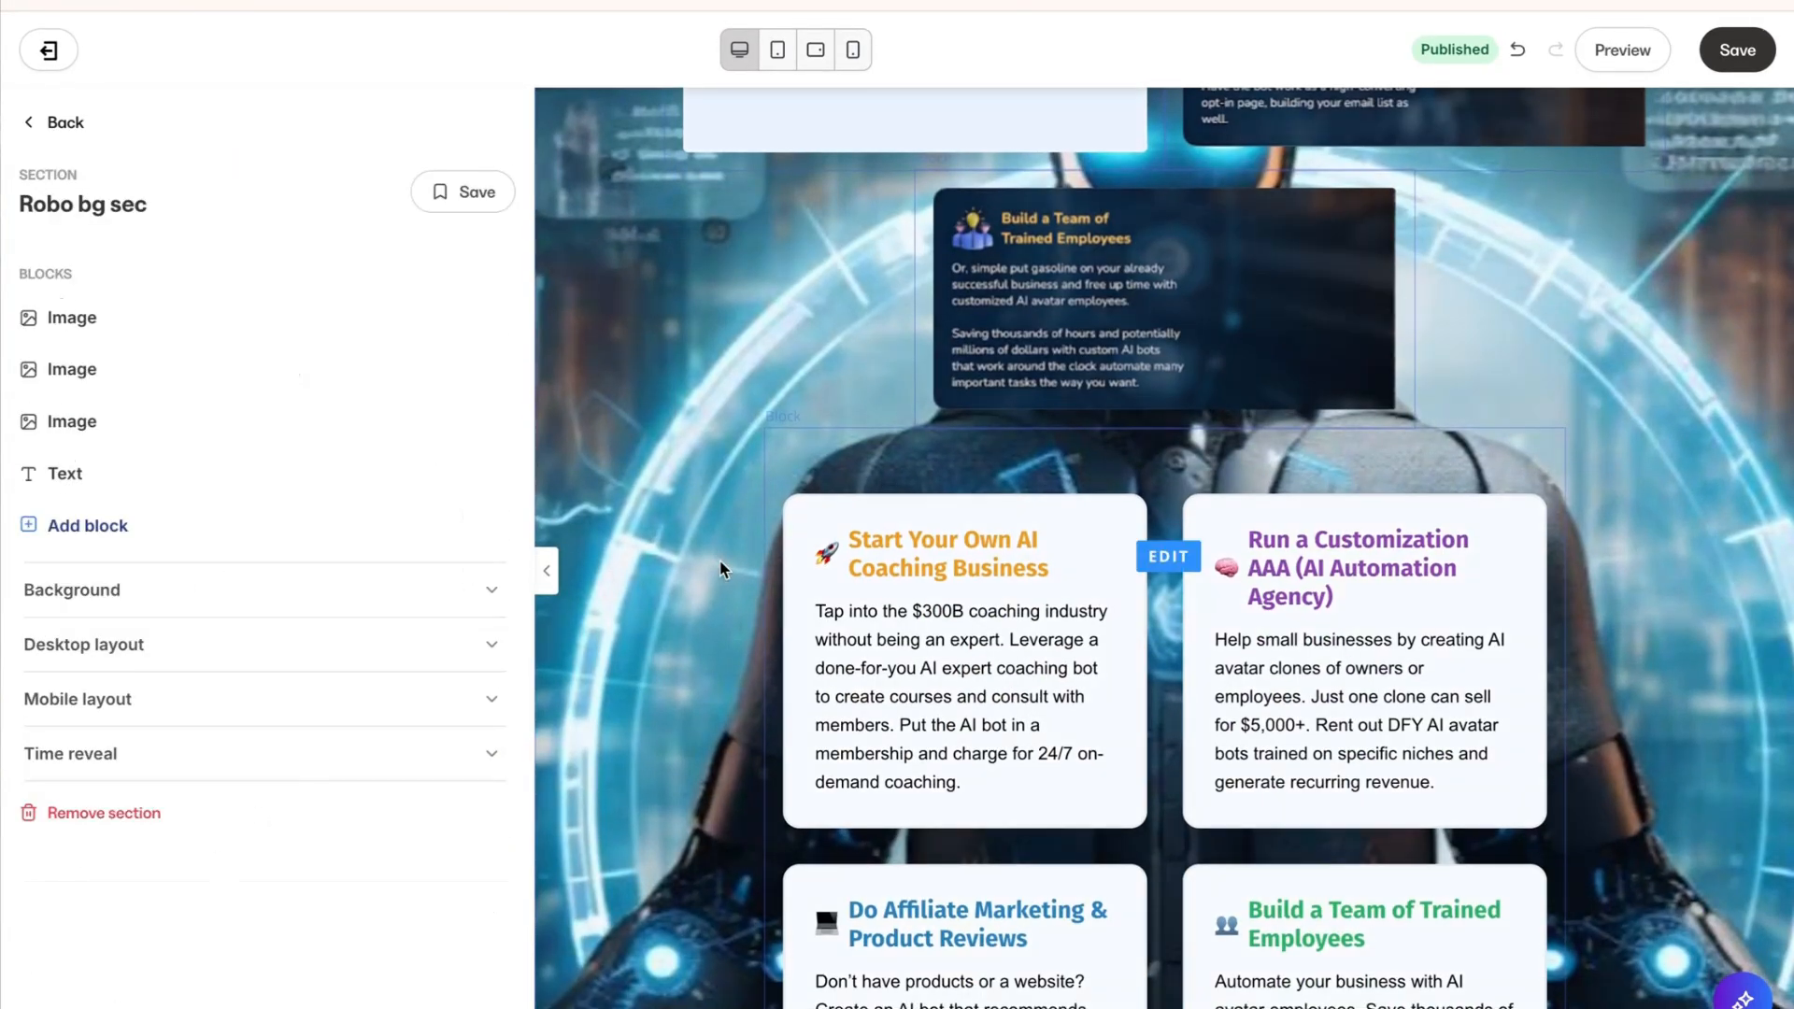
Step: Delete the emptied image block that held the Start Your Own AI Coaching Business card
scroll(720, 565, up, 8)
scroll(719, 559, down, 2)
click(833, 509)
scroll(396, 598, down, 5)
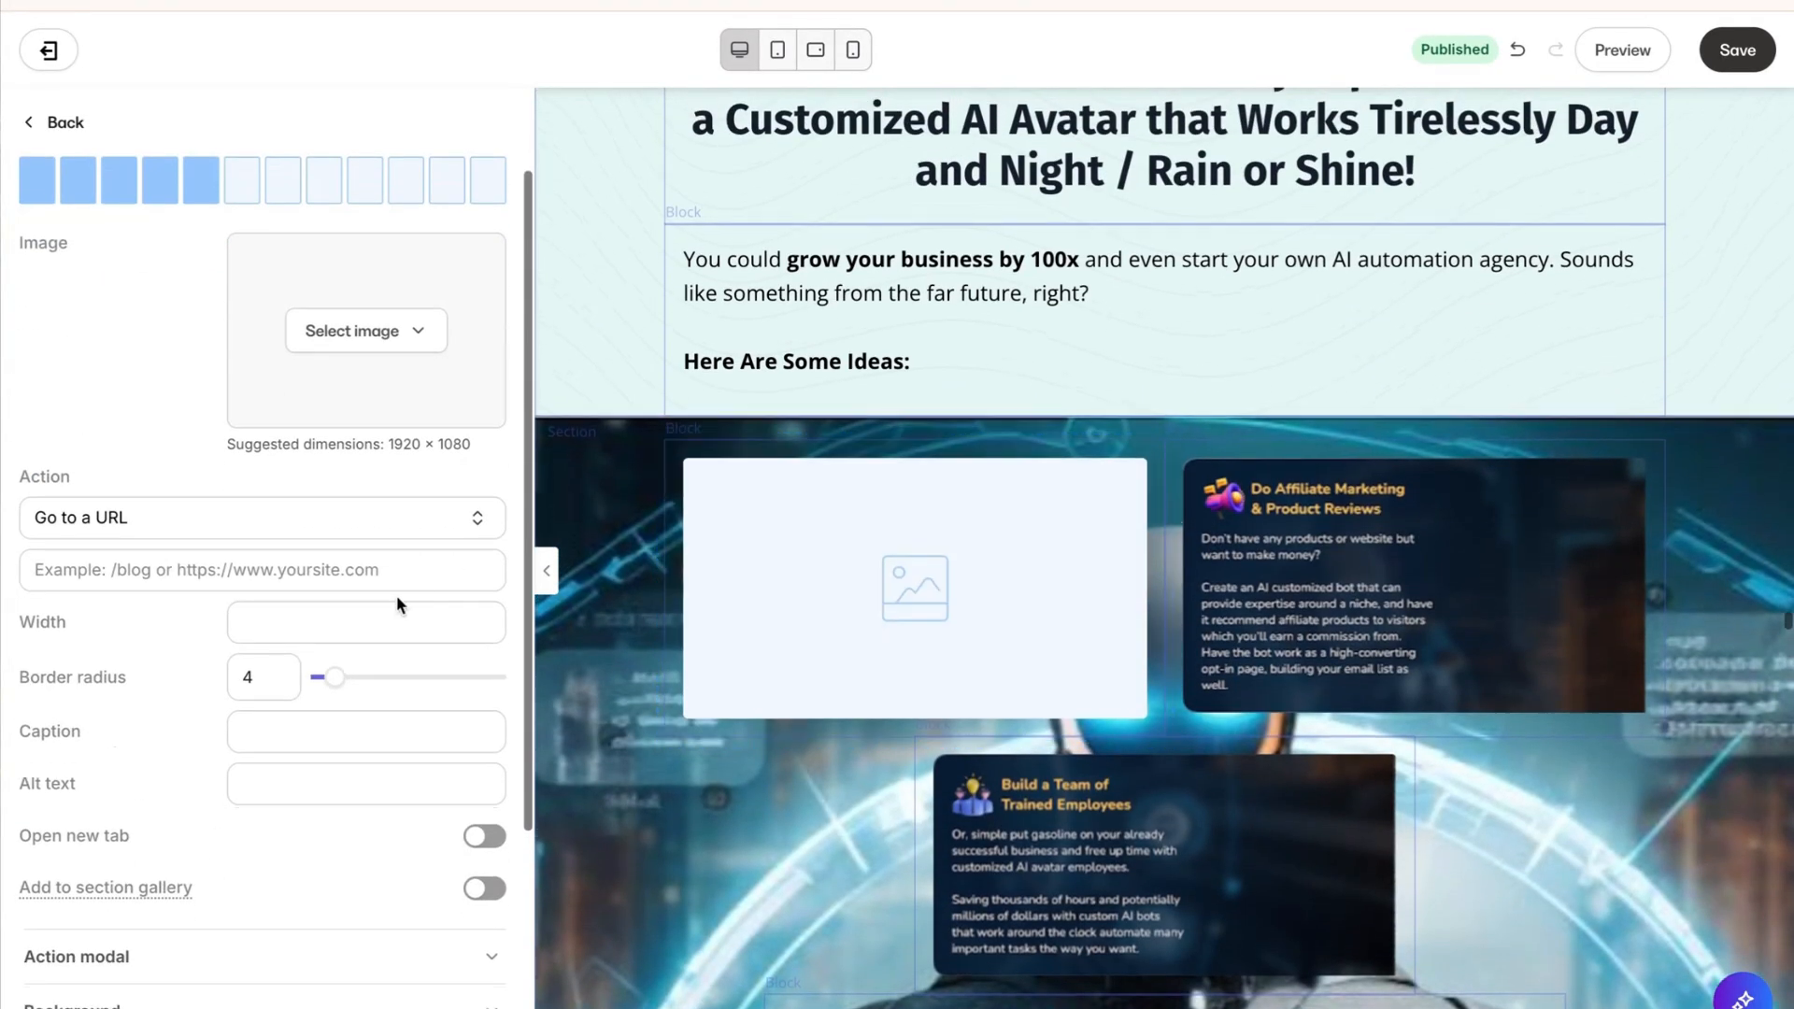
click(103, 1006)
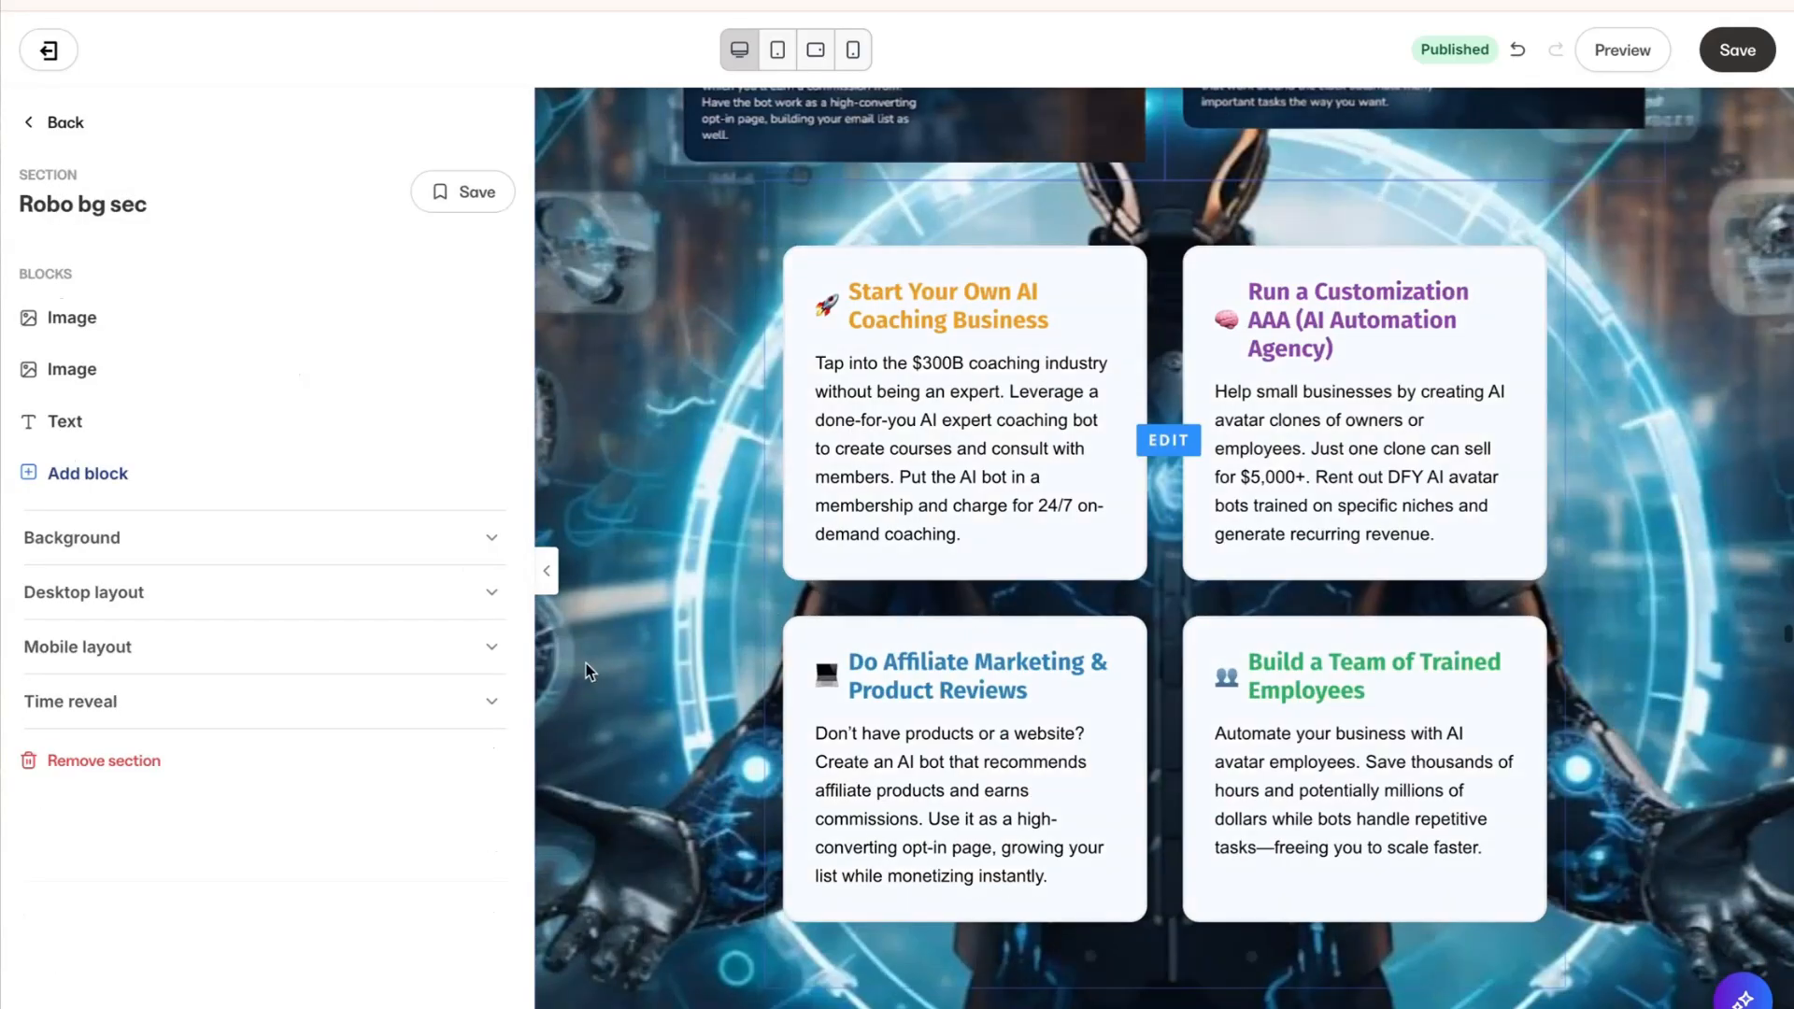
Step: Delete the two remaining image blocks, Do Affiliate Marketing & Product Reviews and Build a Team of Trained Employees
scroll(770, 604, up, 7)
click(802, 645)
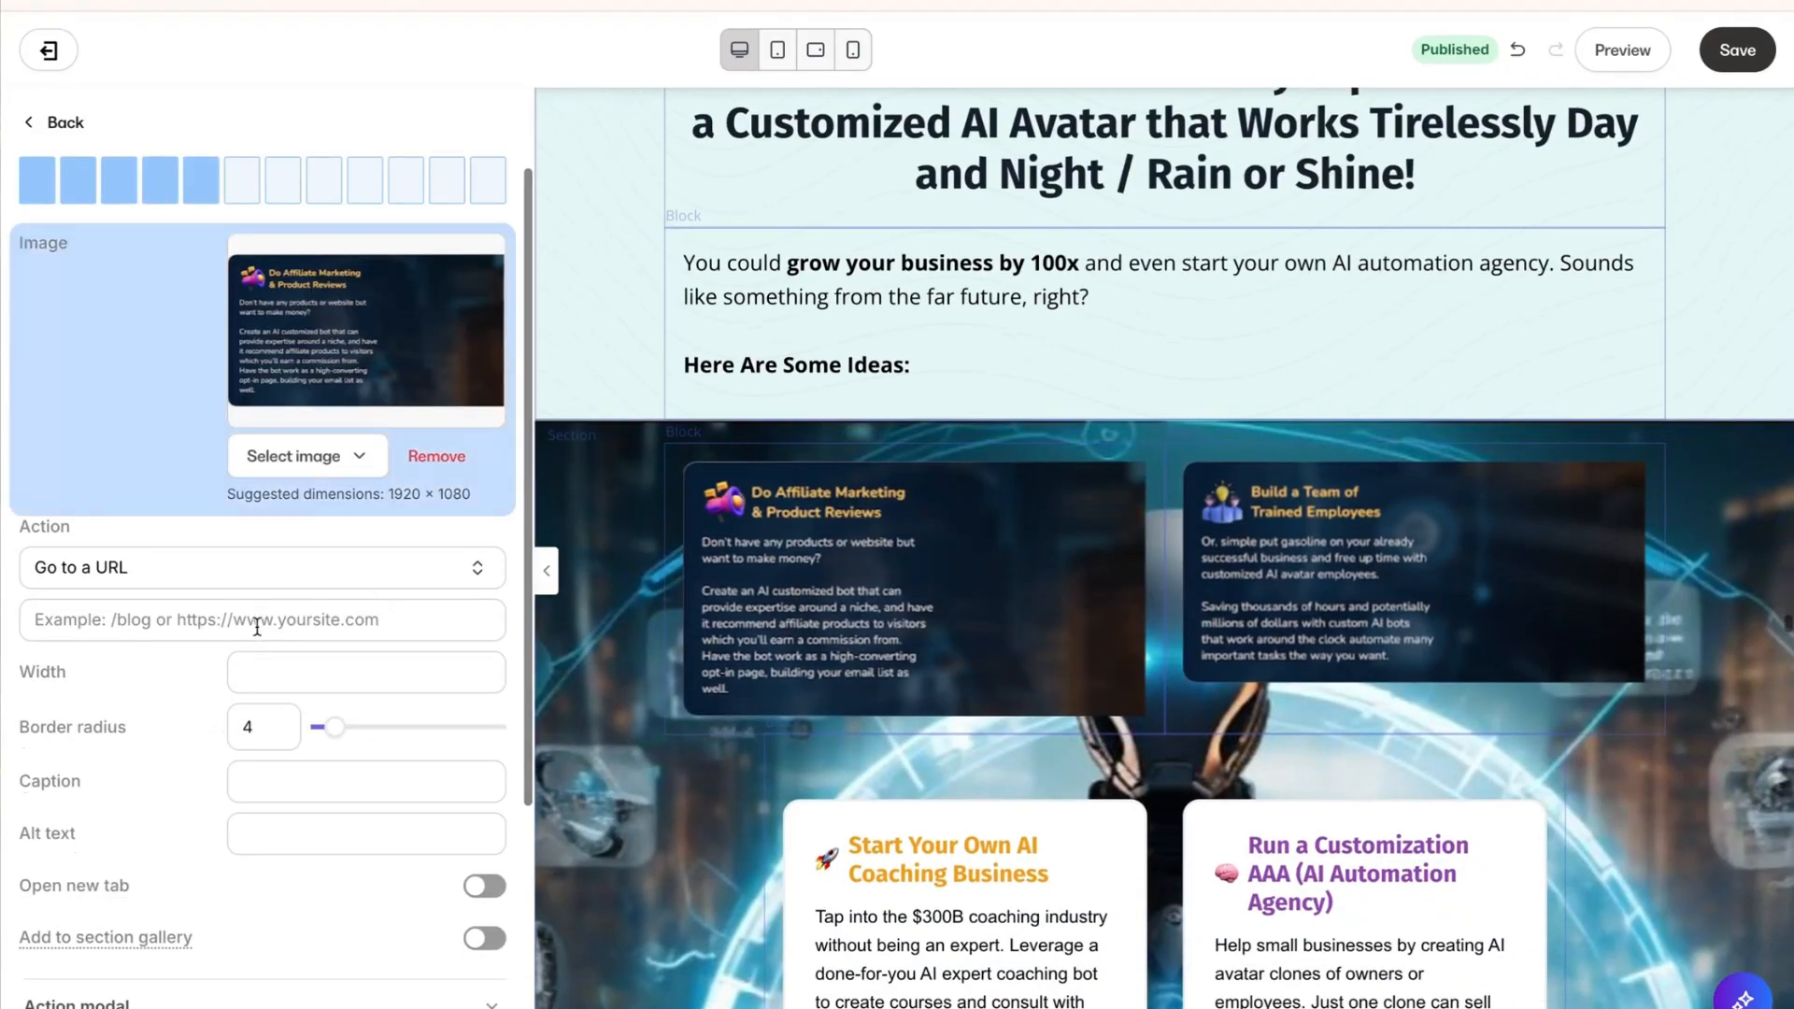
scroll(261, 621, down, 3)
click(102, 1005)
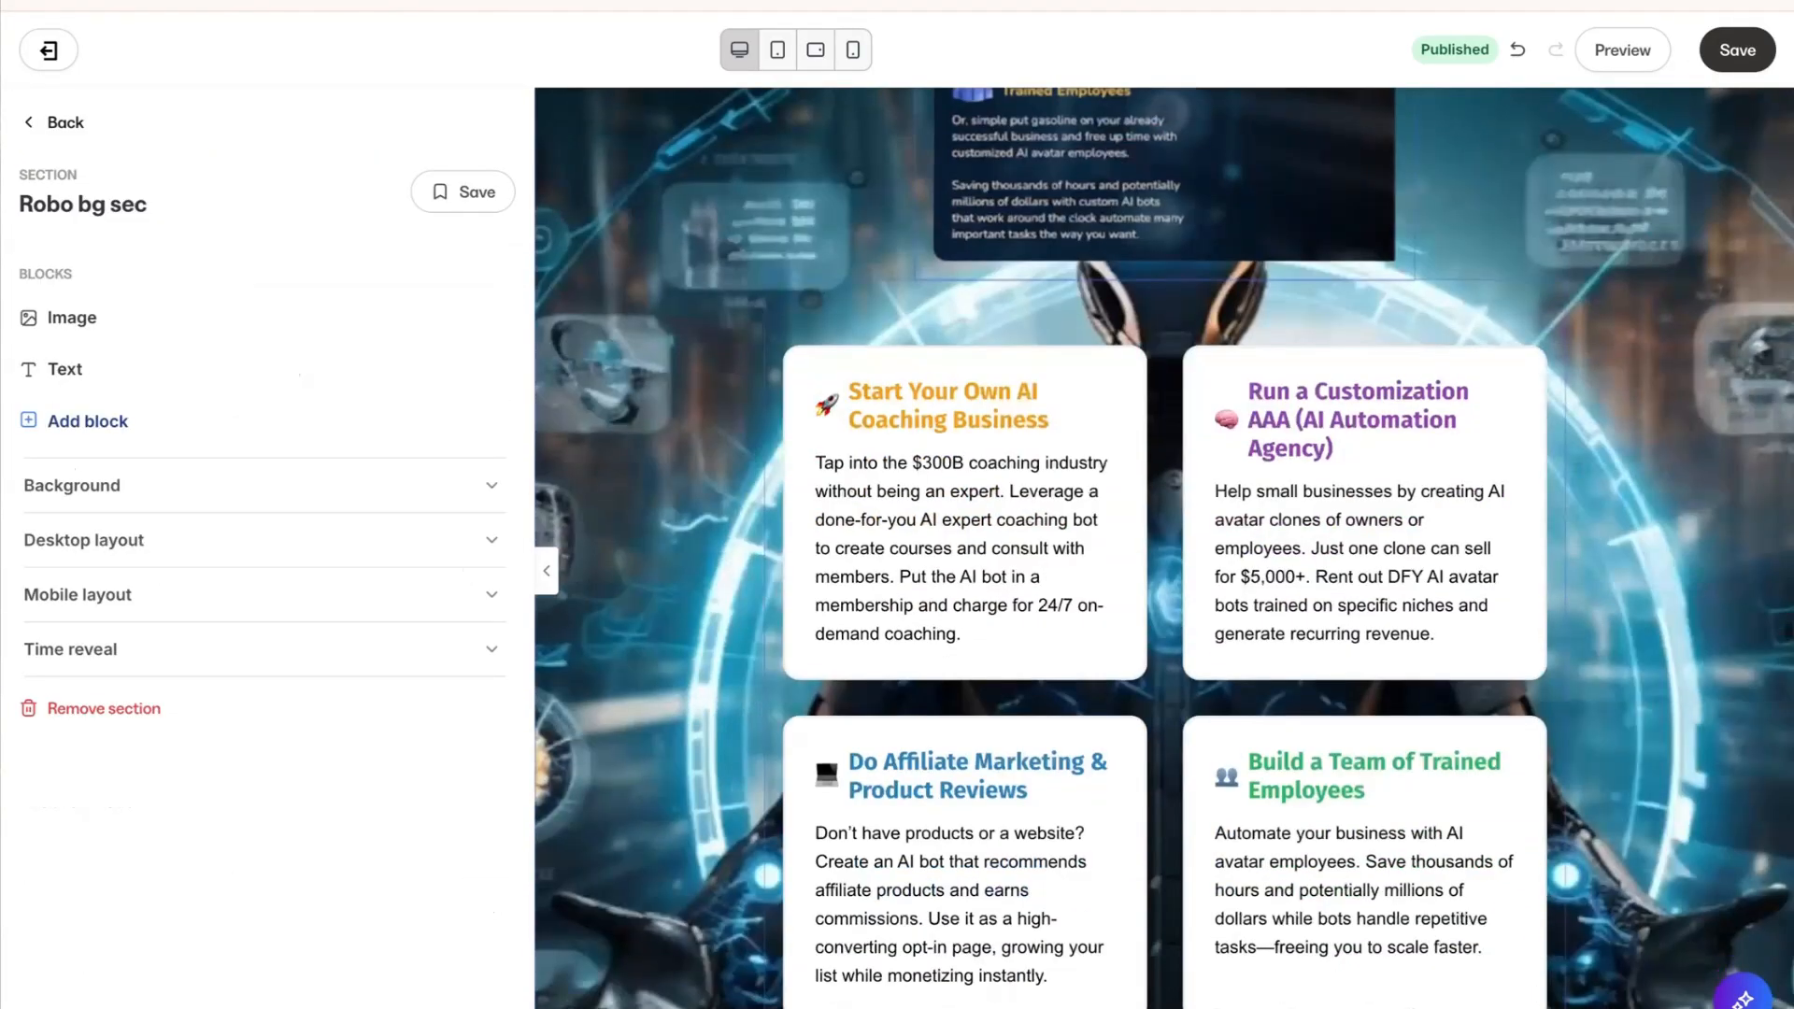
scroll(954, 385, up, 3)
click(955, 385)
scroll(187, 412, down, 5)
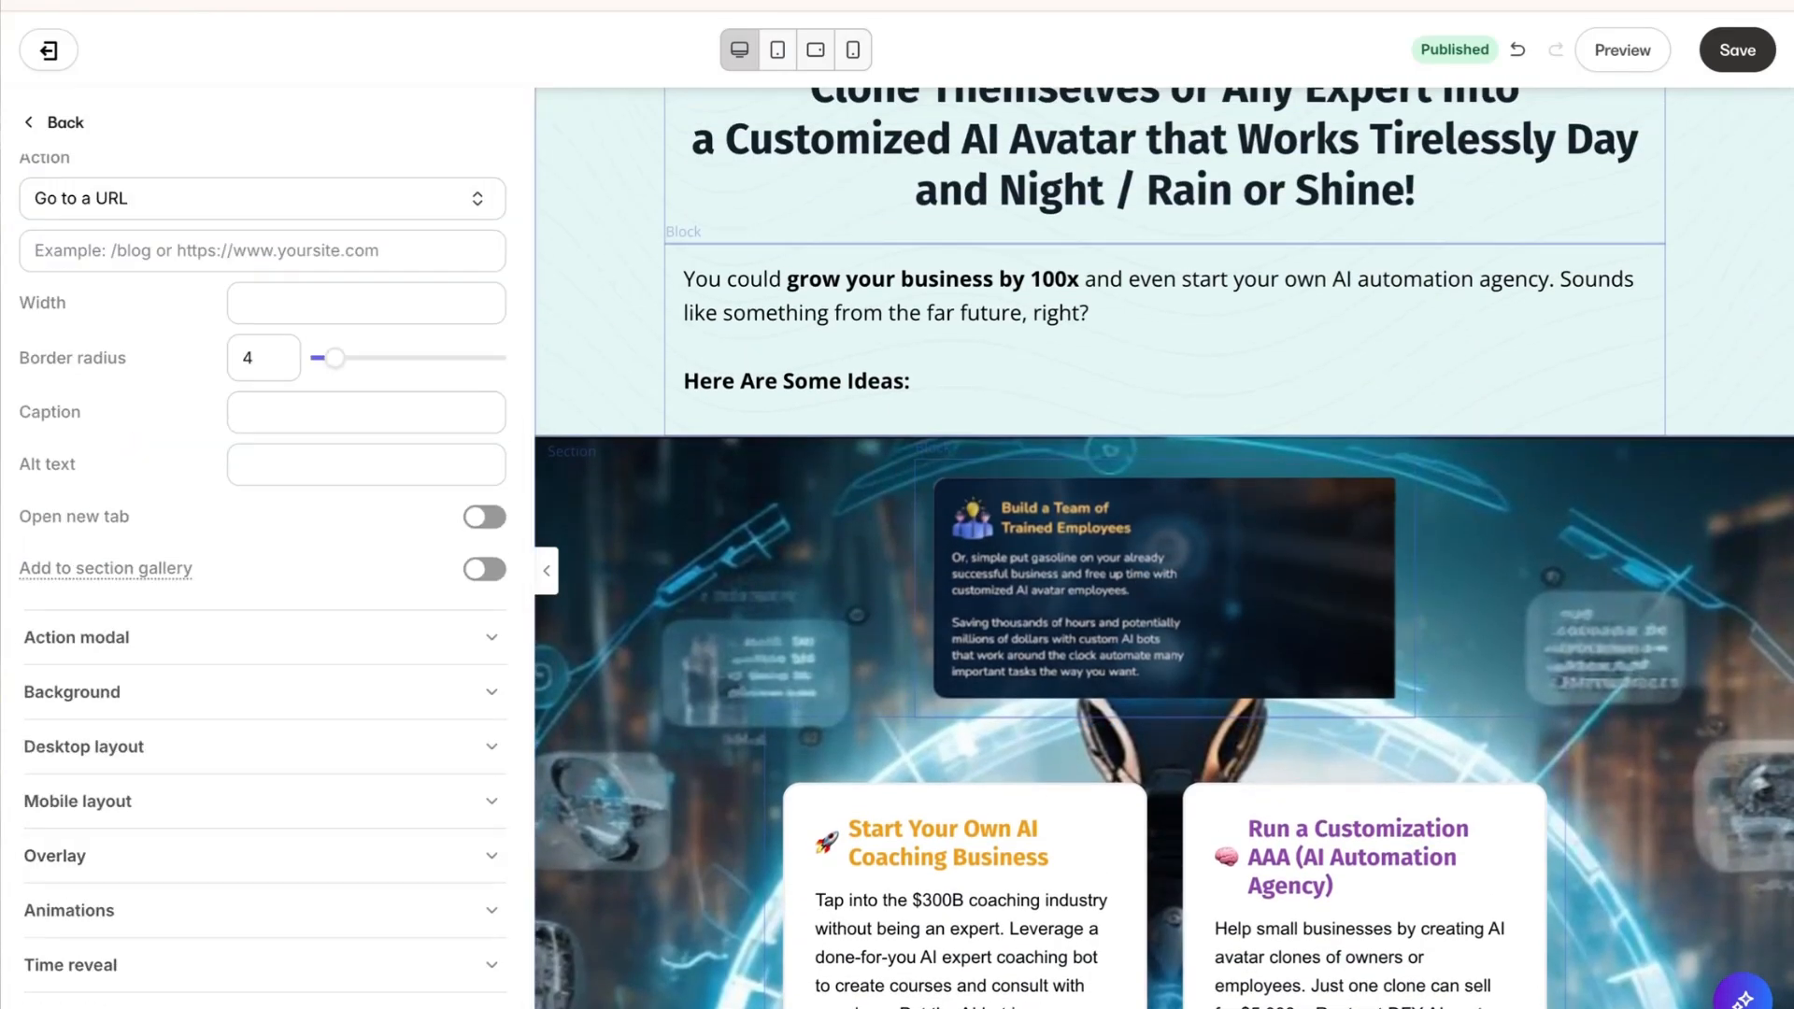
click(103, 1006)
scroll(787, 608, up, 3)
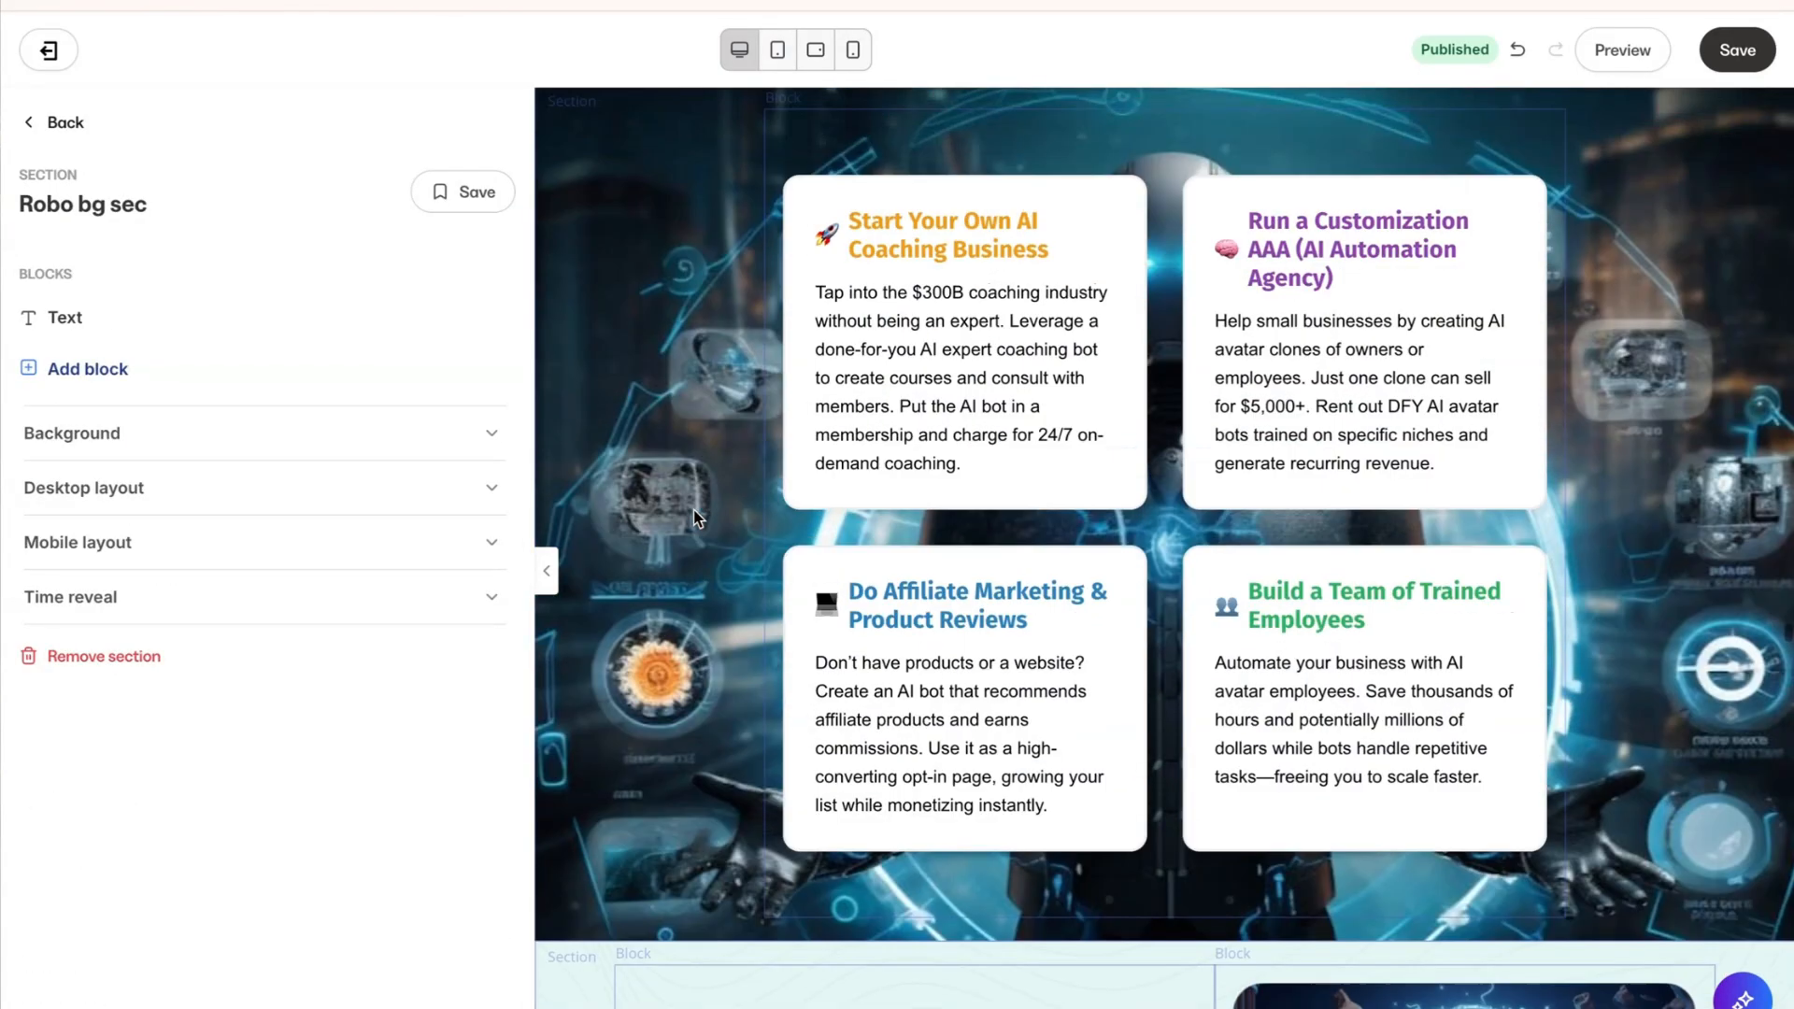
Step: Add a Text block above the four cards in the Robo bg sec section and remove its placeholder paragraph
scroll(693, 516, down, 2)
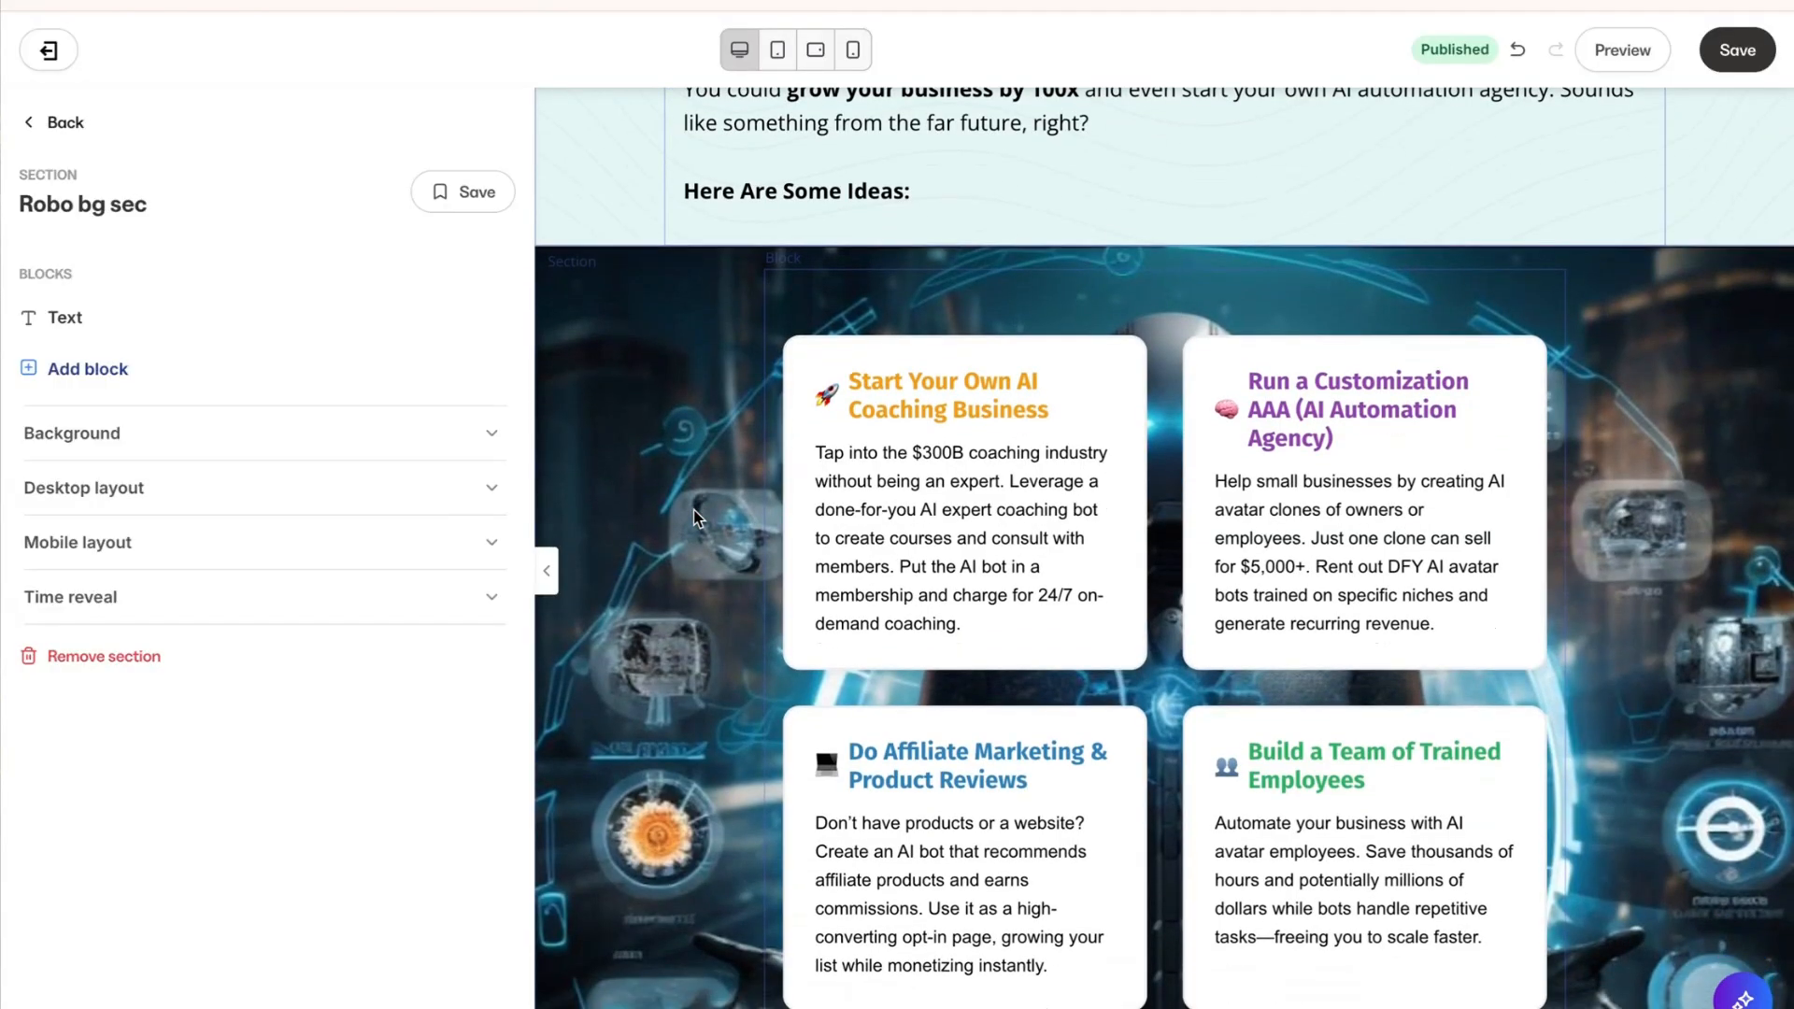
scroll(693, 517, up, 2)
scroll(693, 517, down, 3)
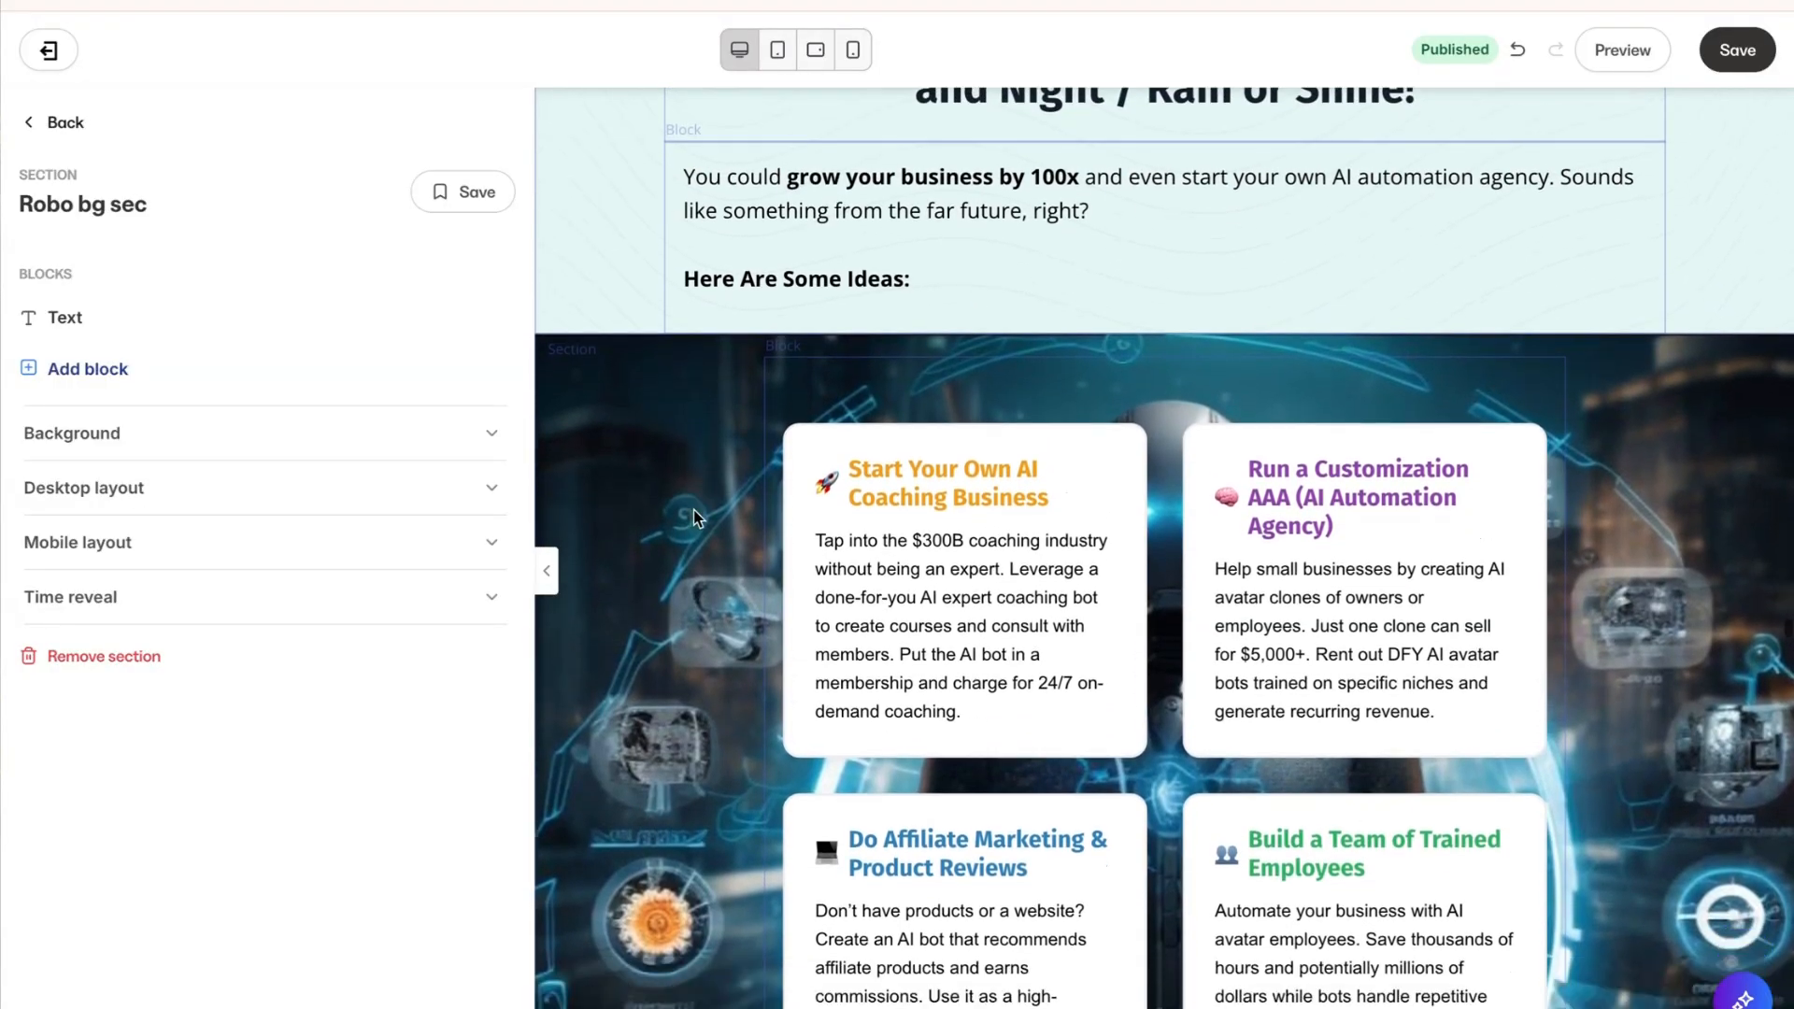
scroll(693, 516, up, 2)
scroll(693, 517, up, 5)
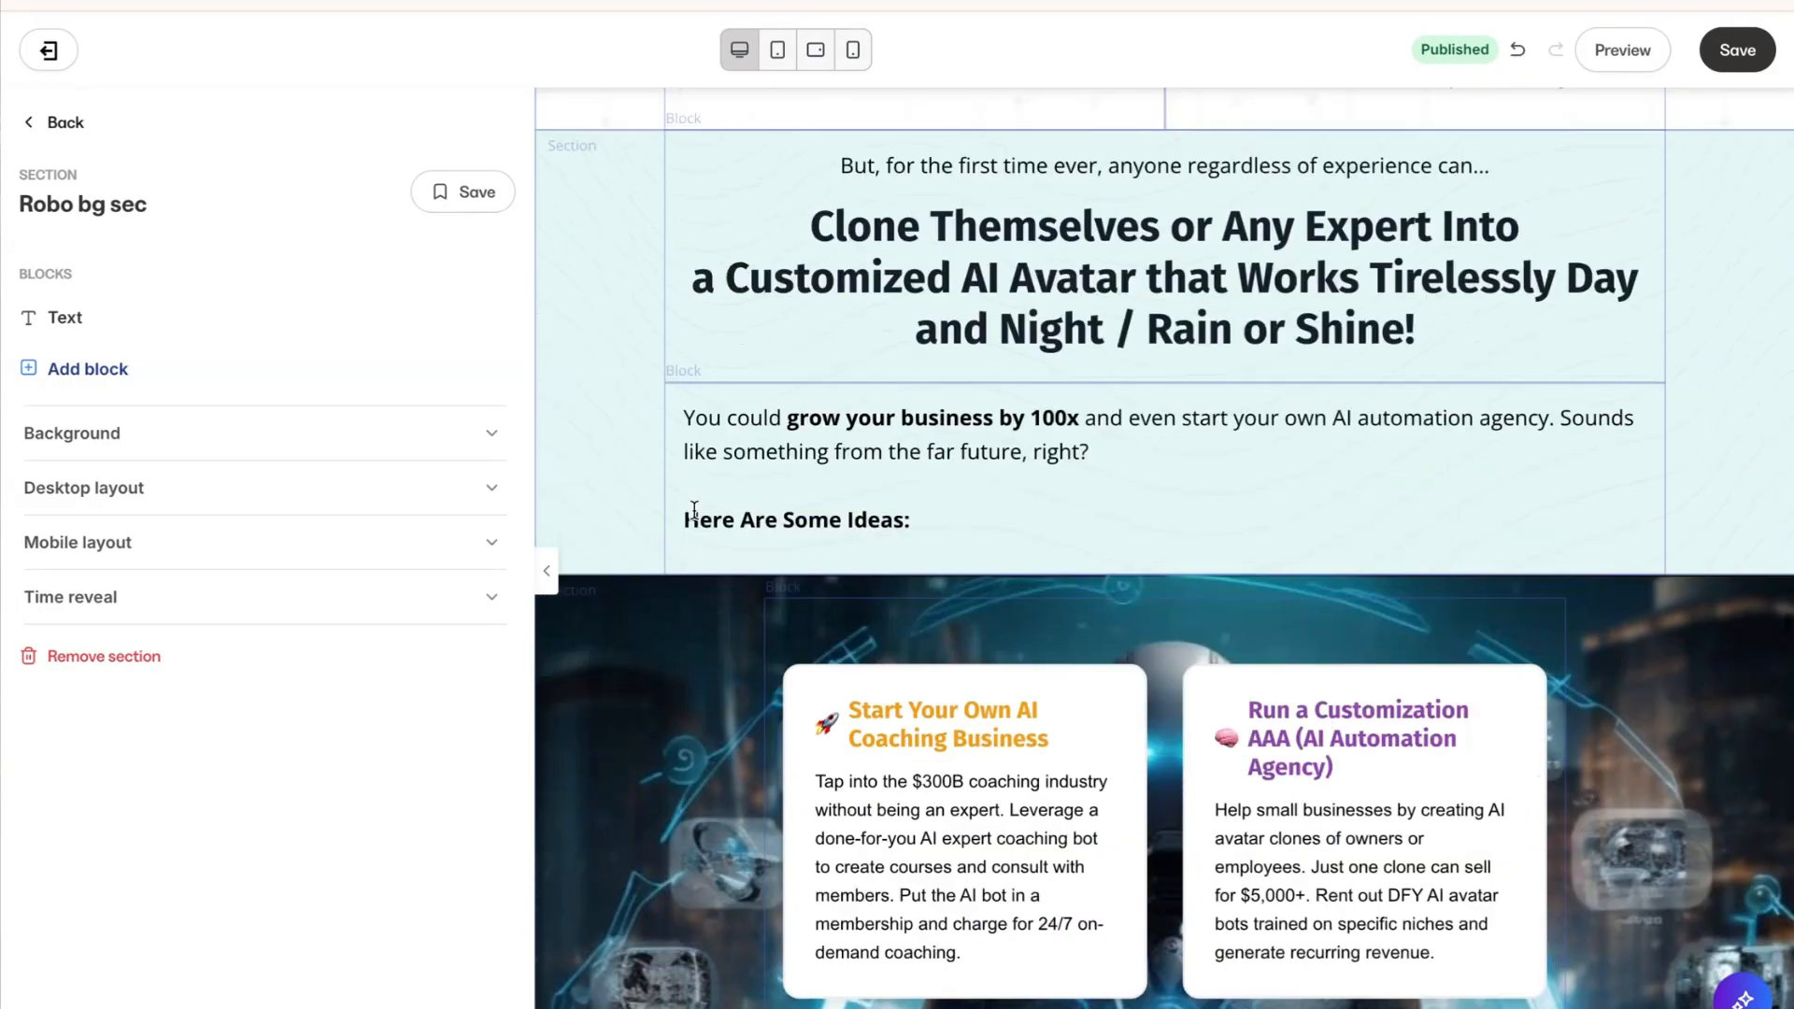
scroll(693, 517, down, 2)
scroll(693, 510, down, 3)
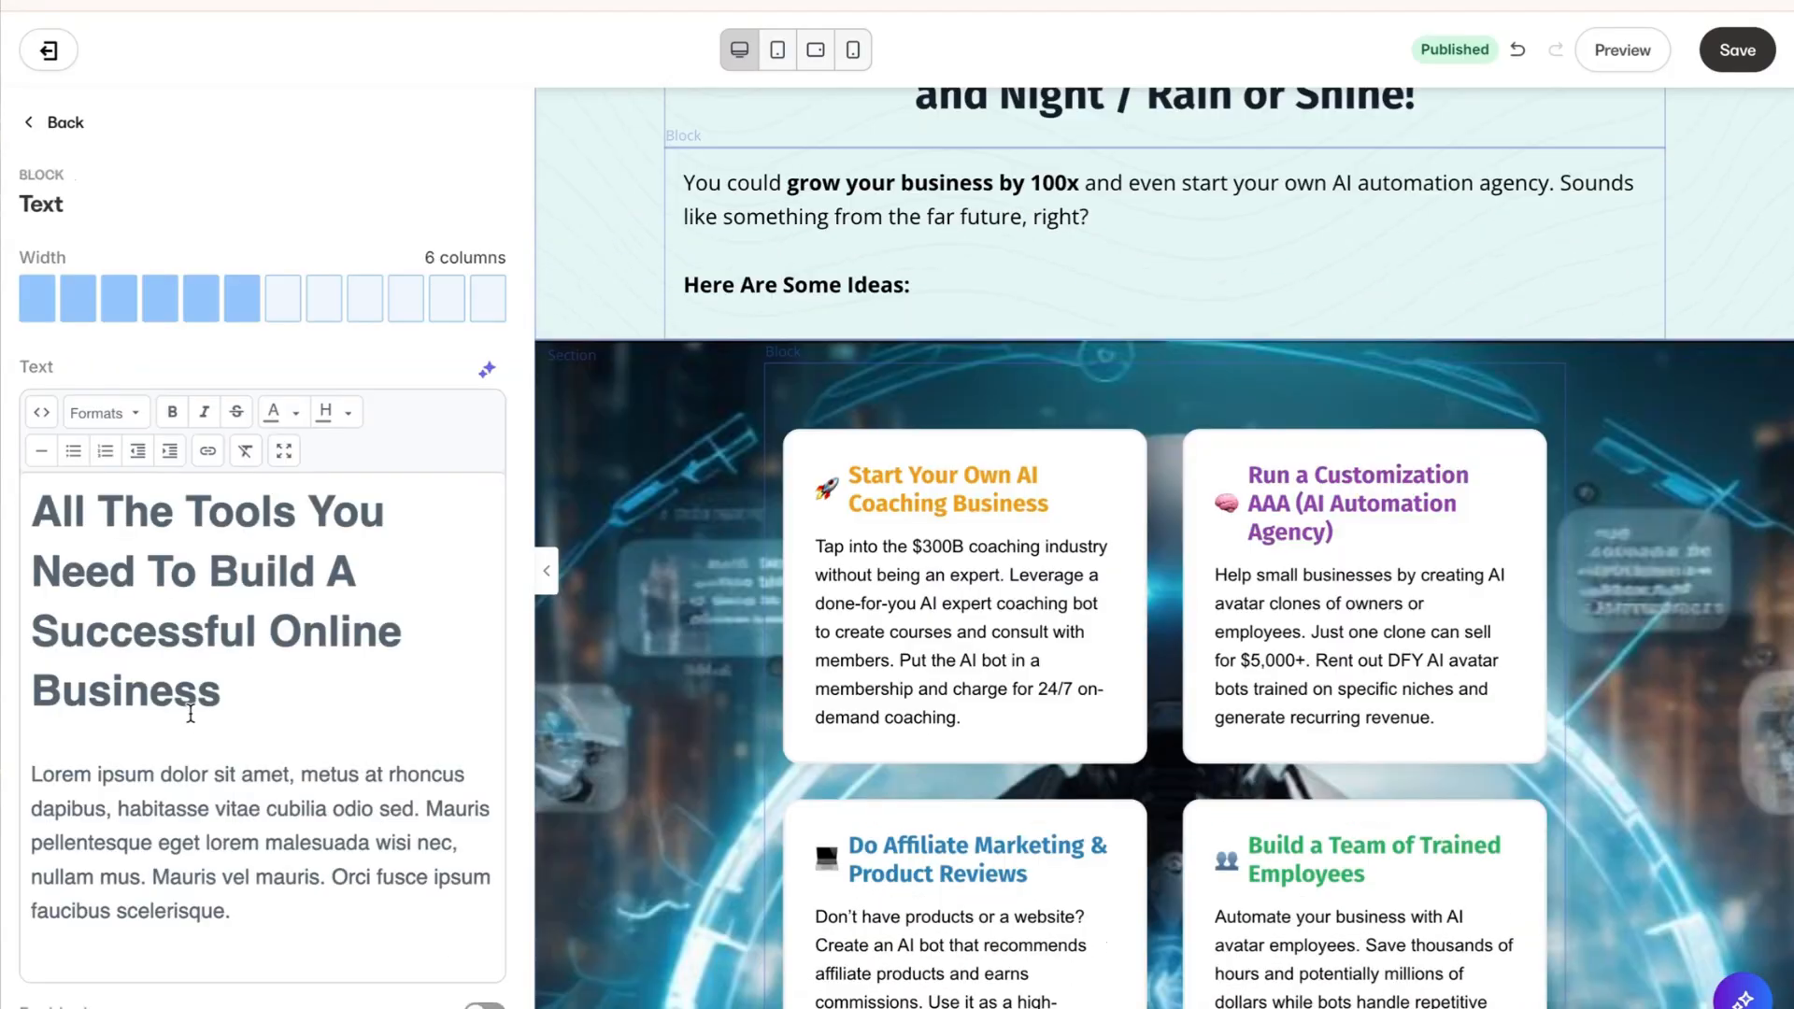
click(56, 121)
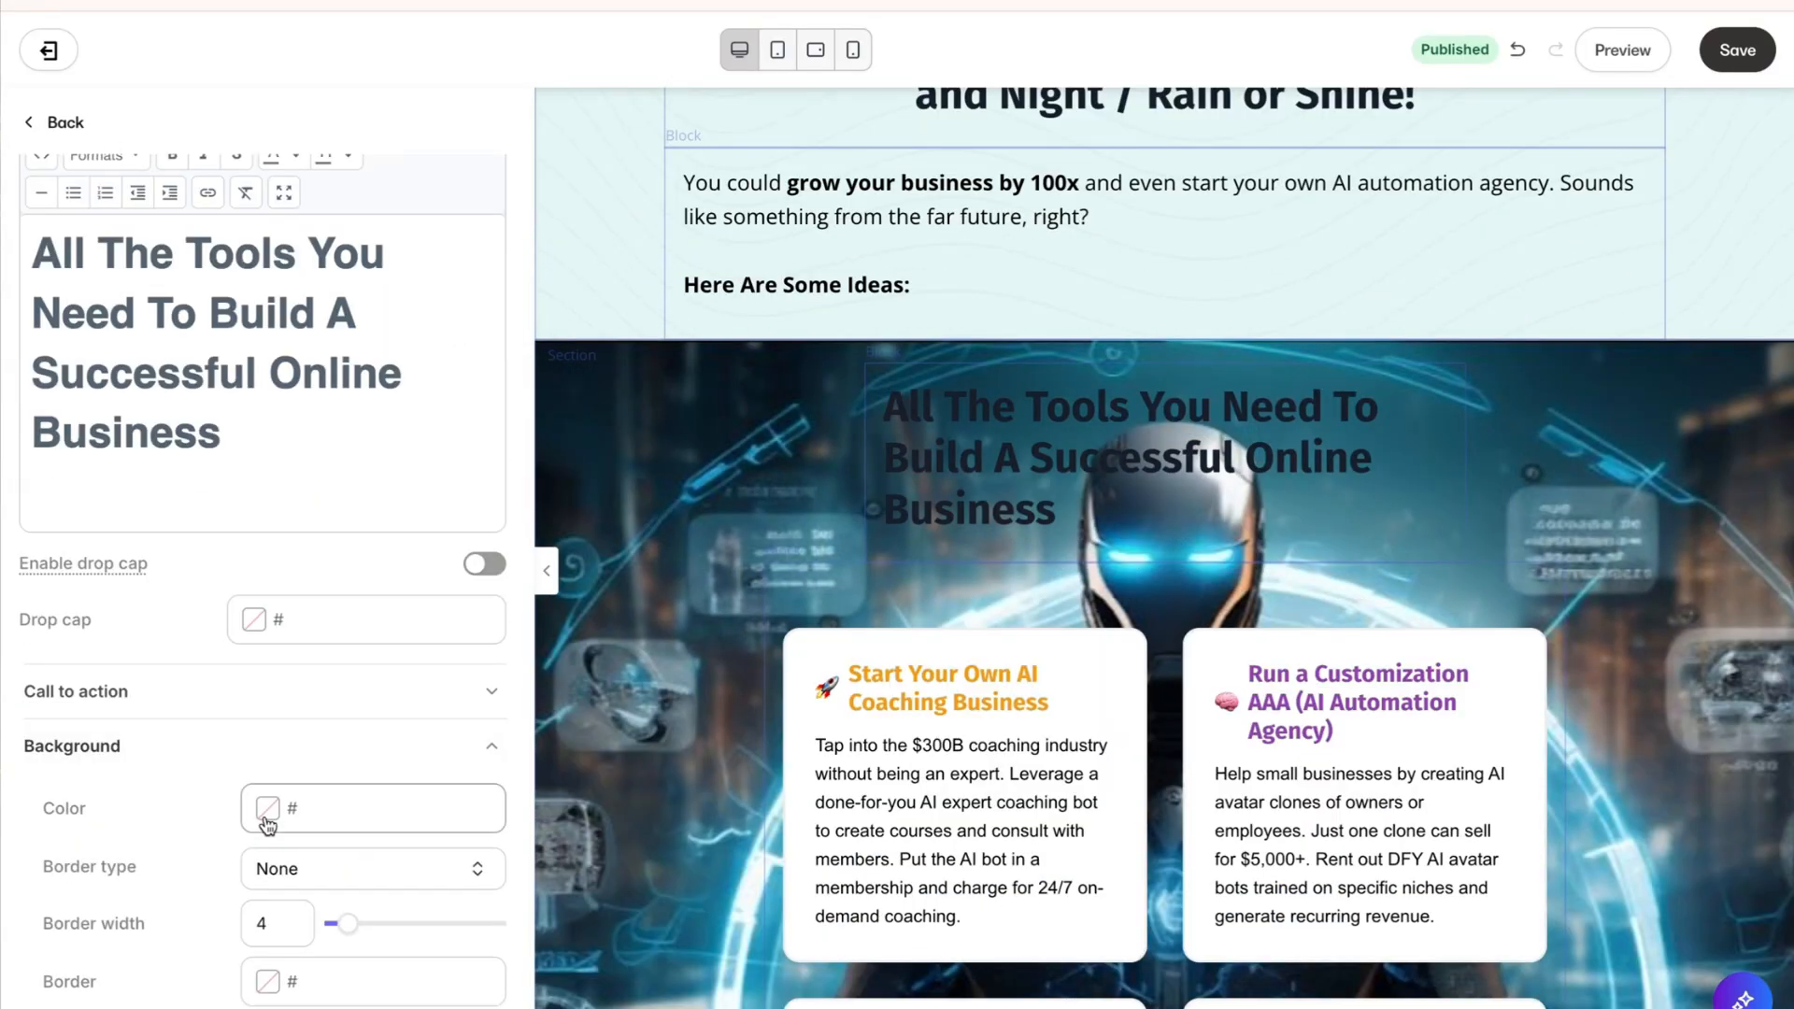
Step: Give the new heading block a gray #95A5A6 background and widen it to 8 columns
click(268, 809)
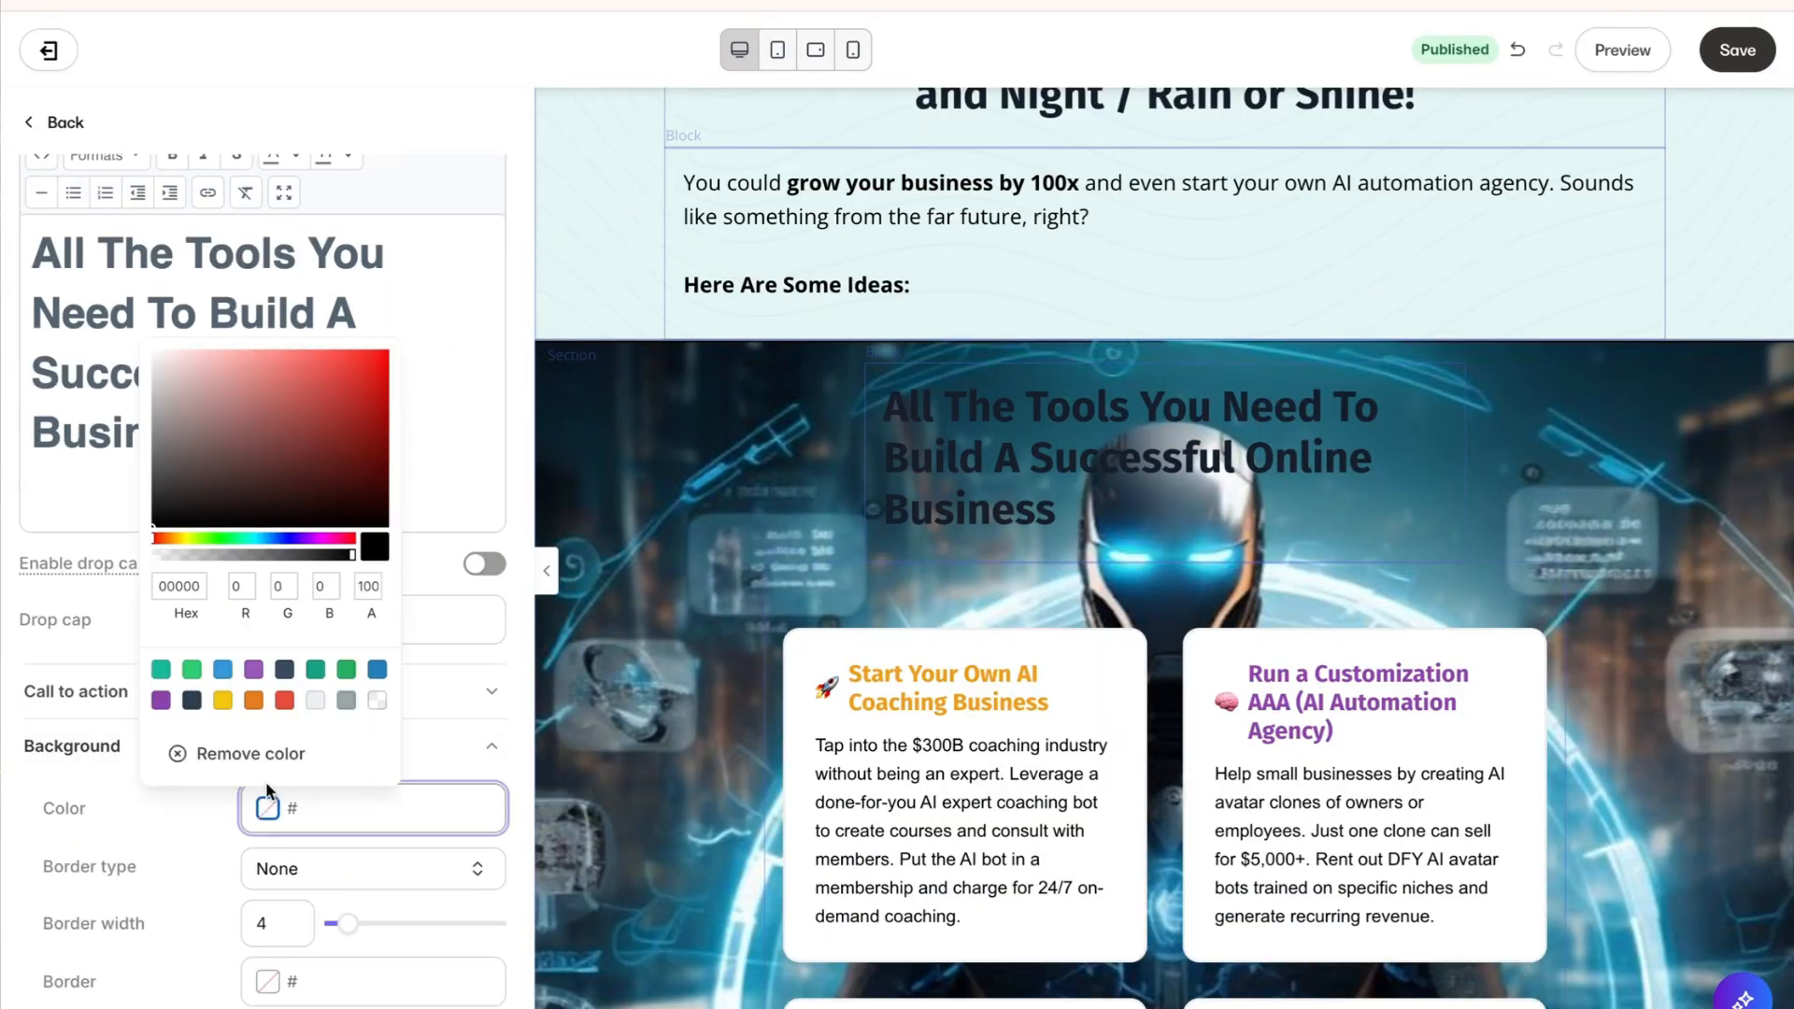
click(347, 701)
click(387, 348)
scroll(387, 349, up, 3)
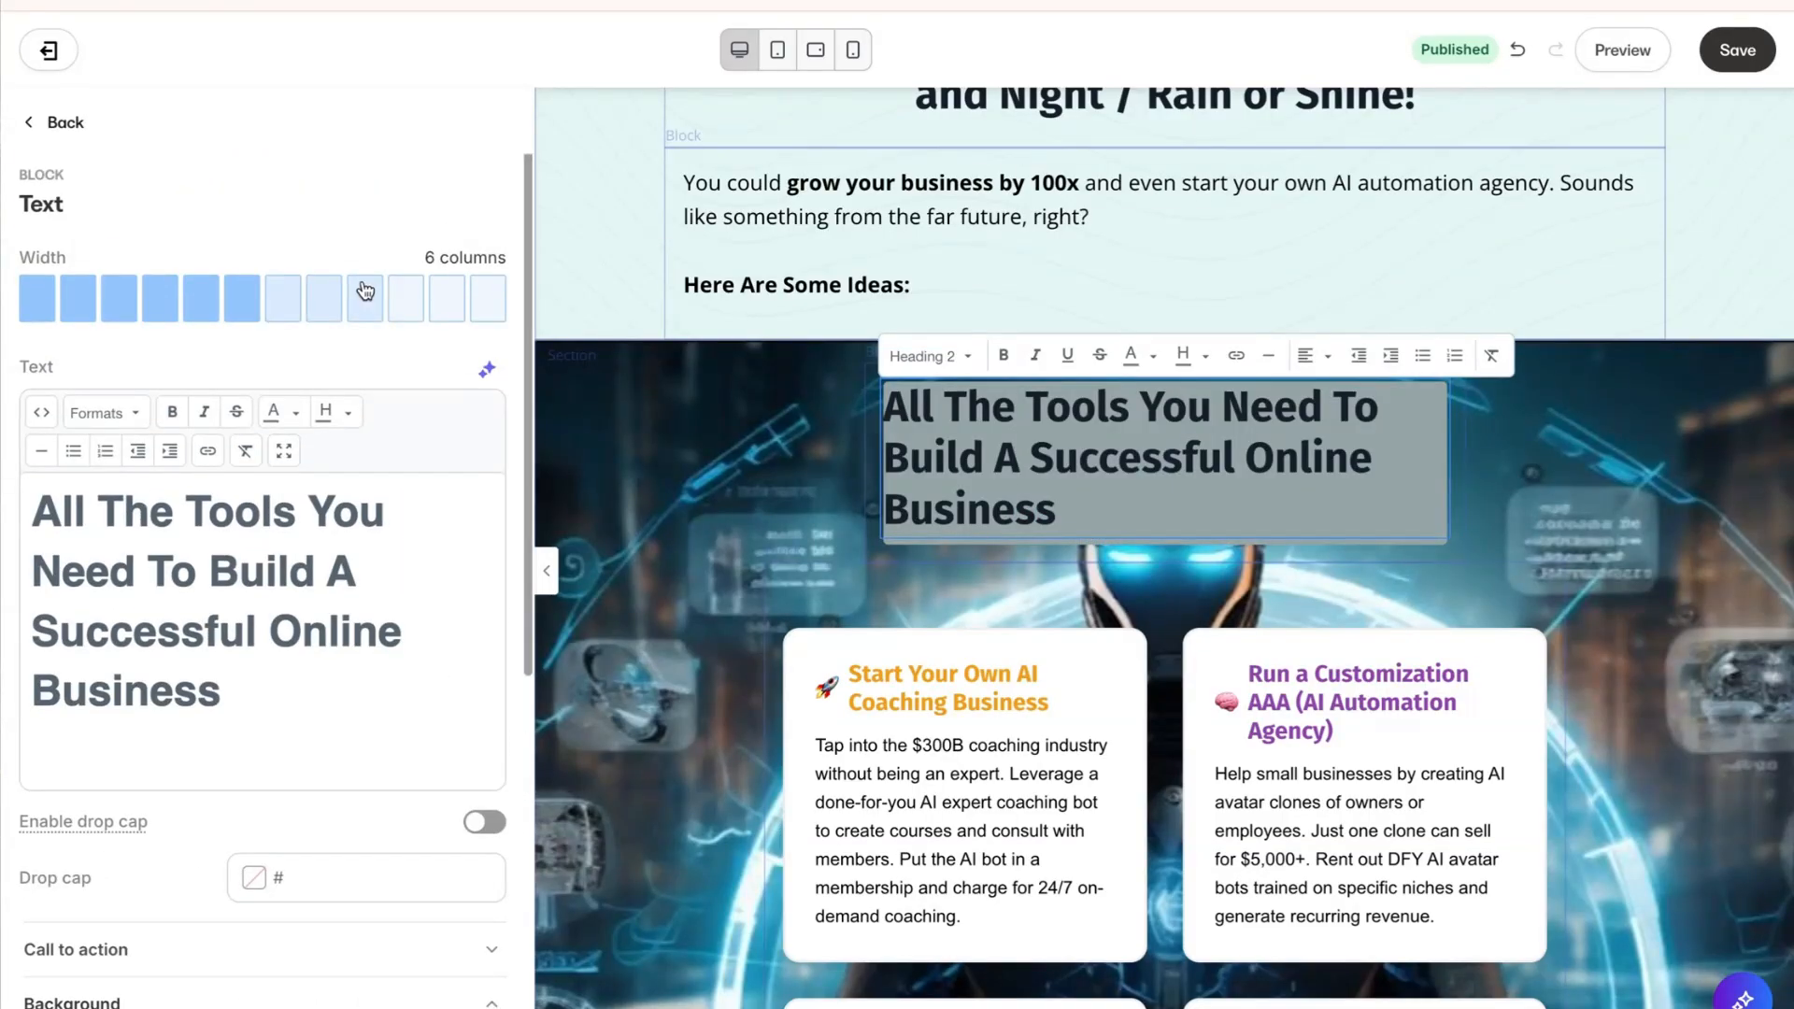
click(324, 298)
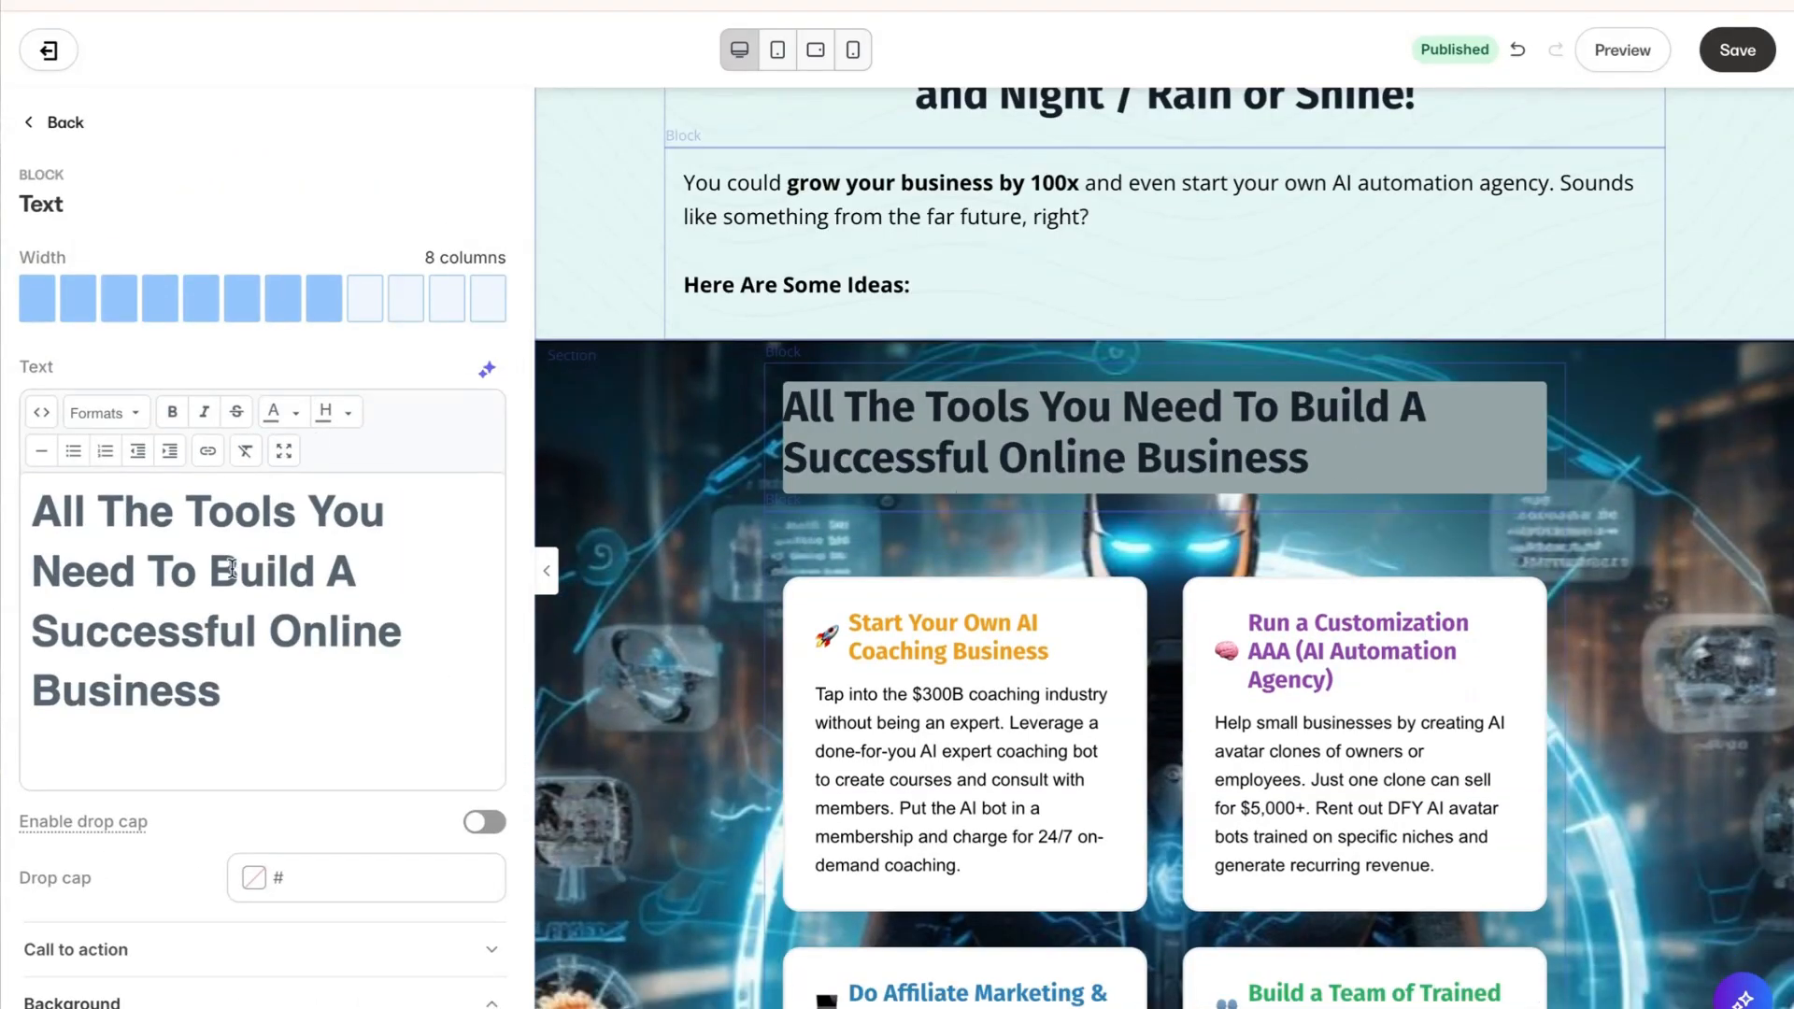
Step: Replace the placeholder heading with "Here Are Some Instant Ideas To Take To The Bank"
click(33, 512)
text(Here are)
key(BackSpace)
key(BackSpace)
key(BackSpace)
key(BackSpace)
text(Are Some Ins)
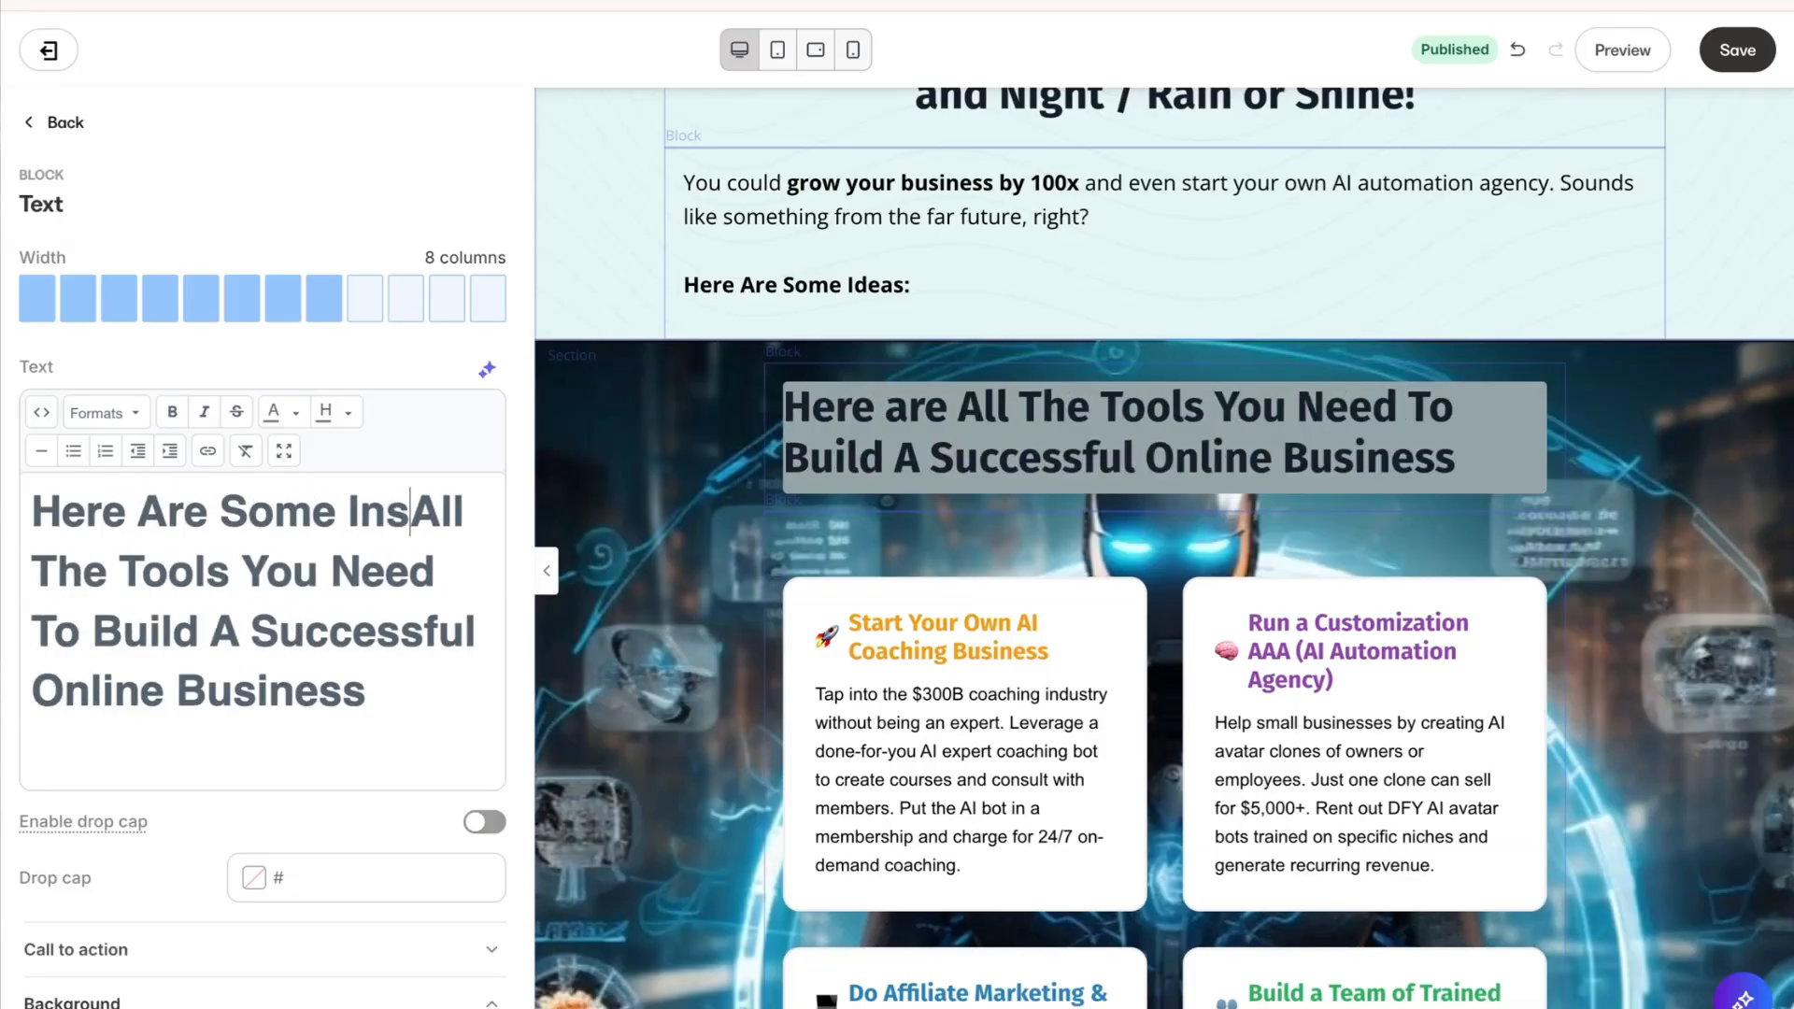
text(tant Idea)
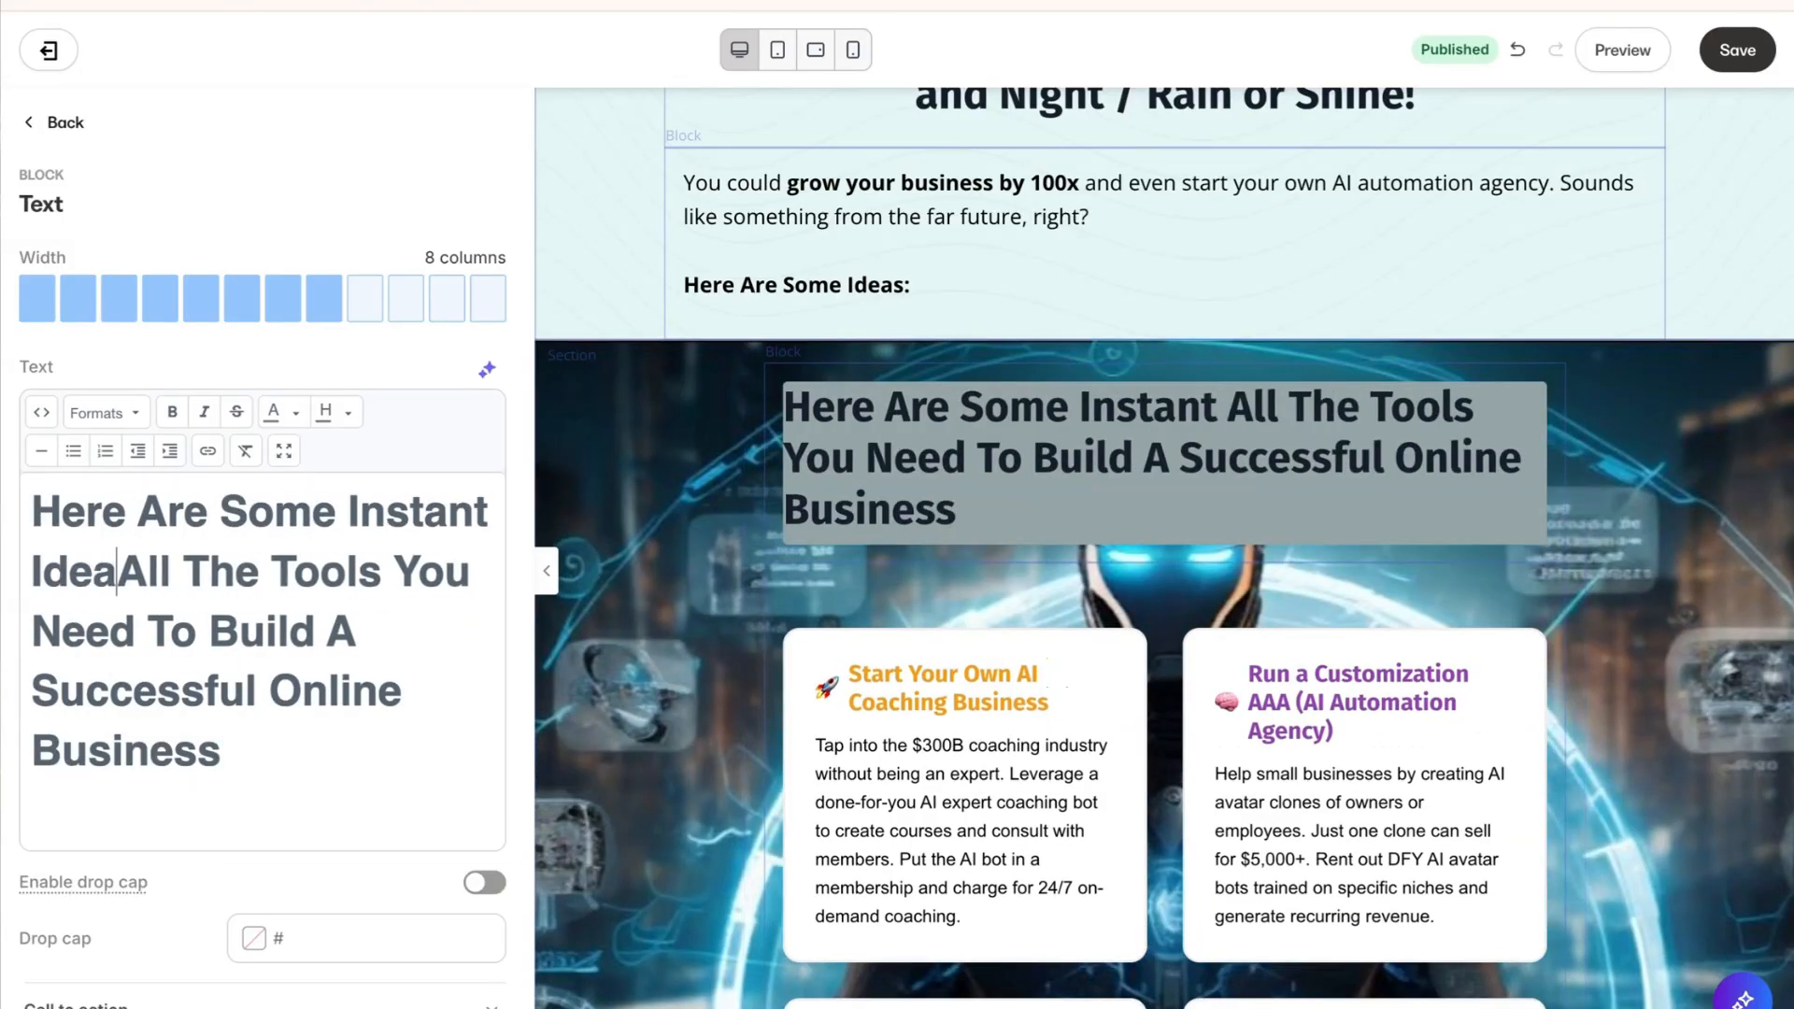
text(s )
text(To Take To The )
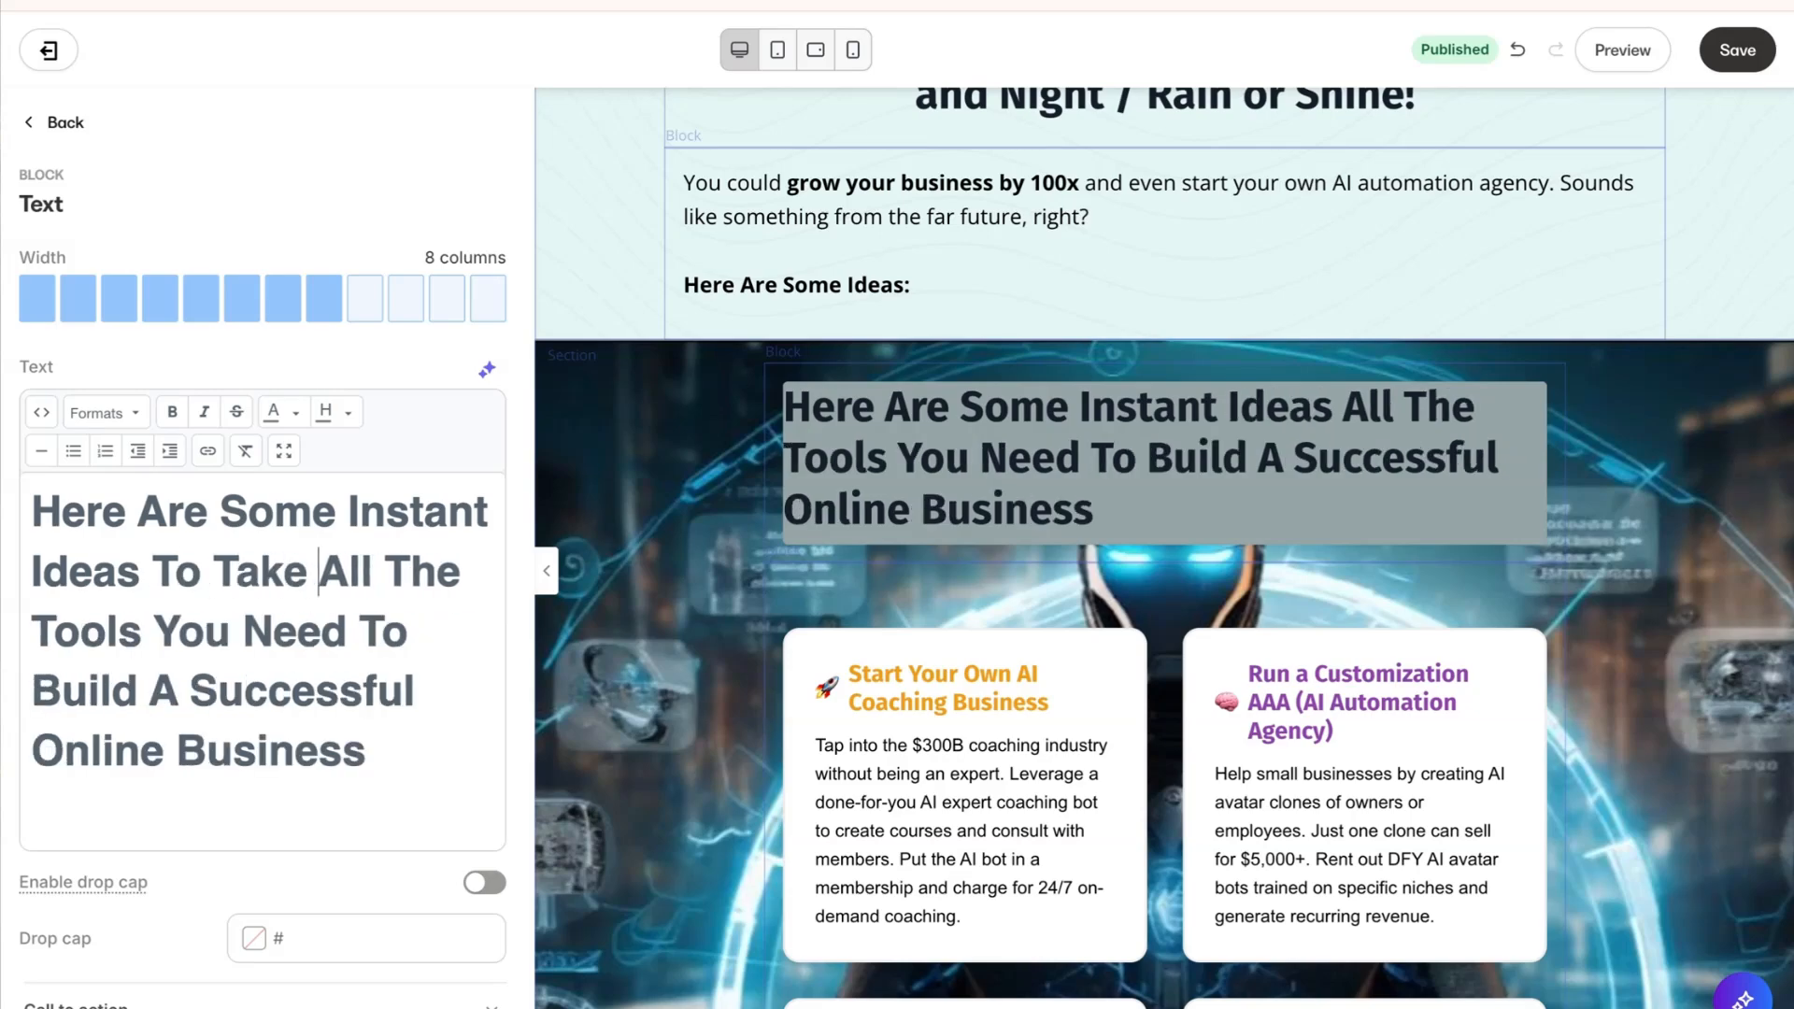
text(Bank)
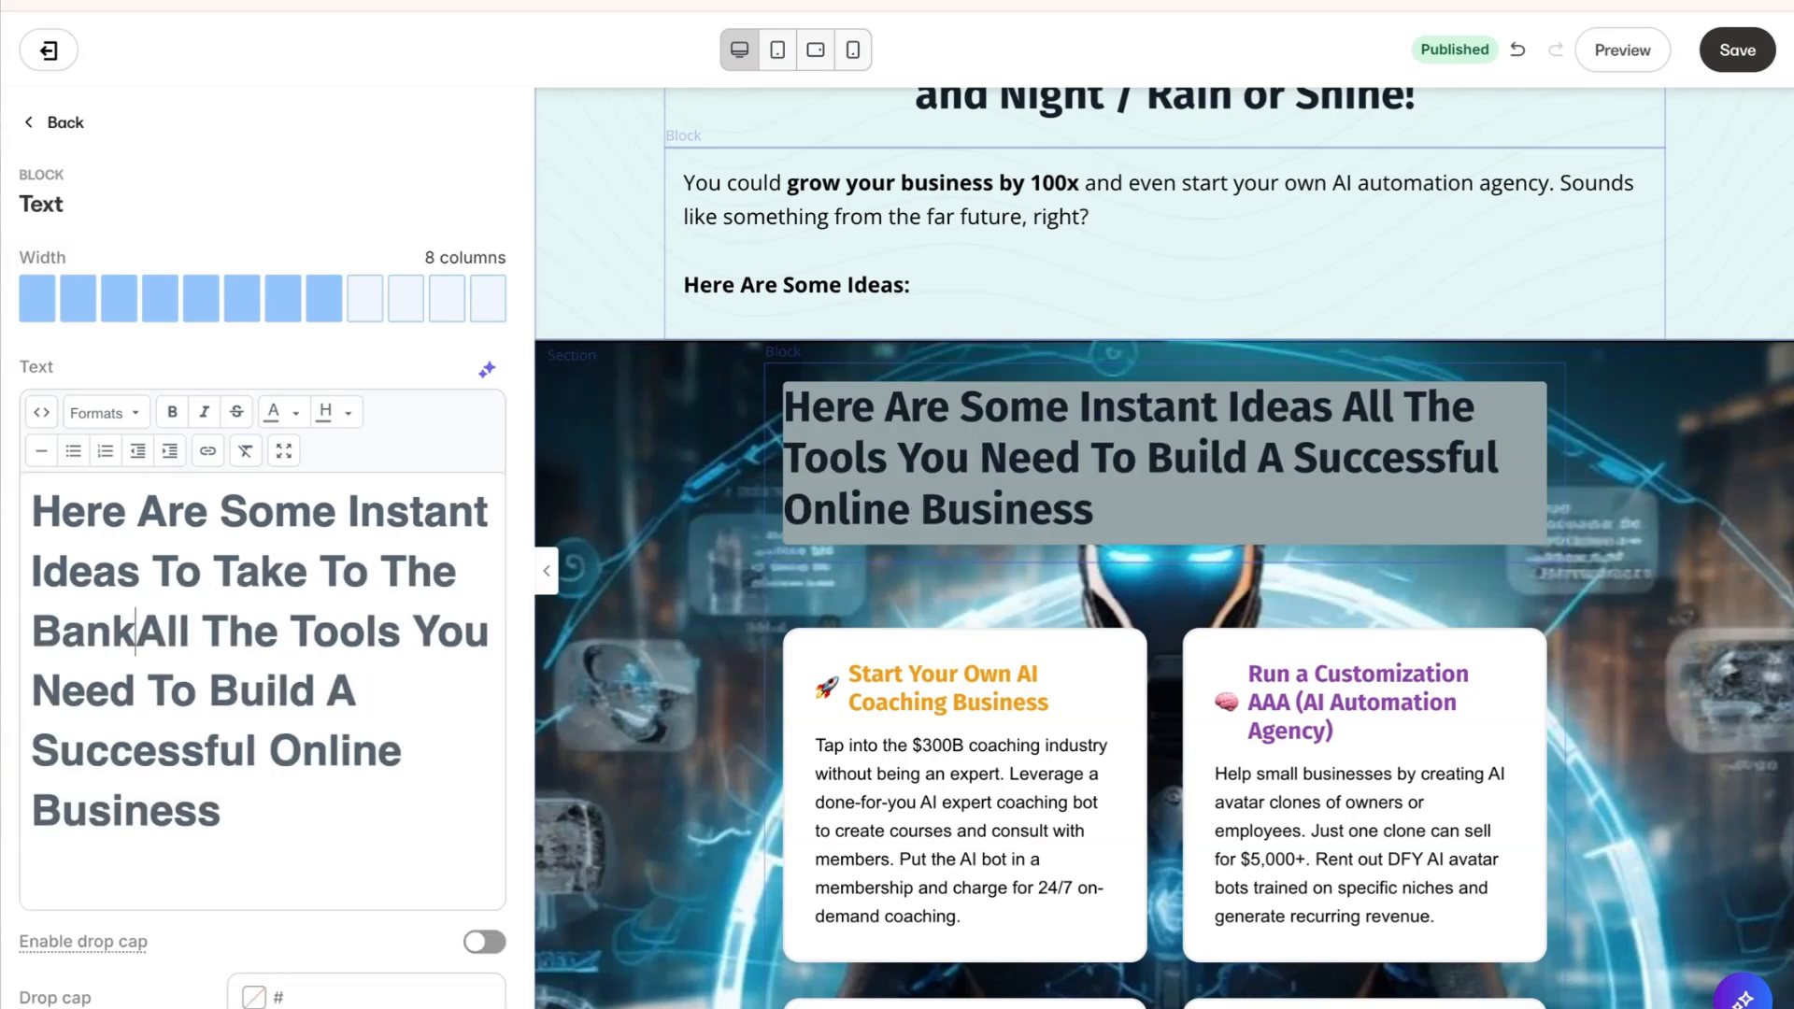
drag(149, 638, 296, 844)
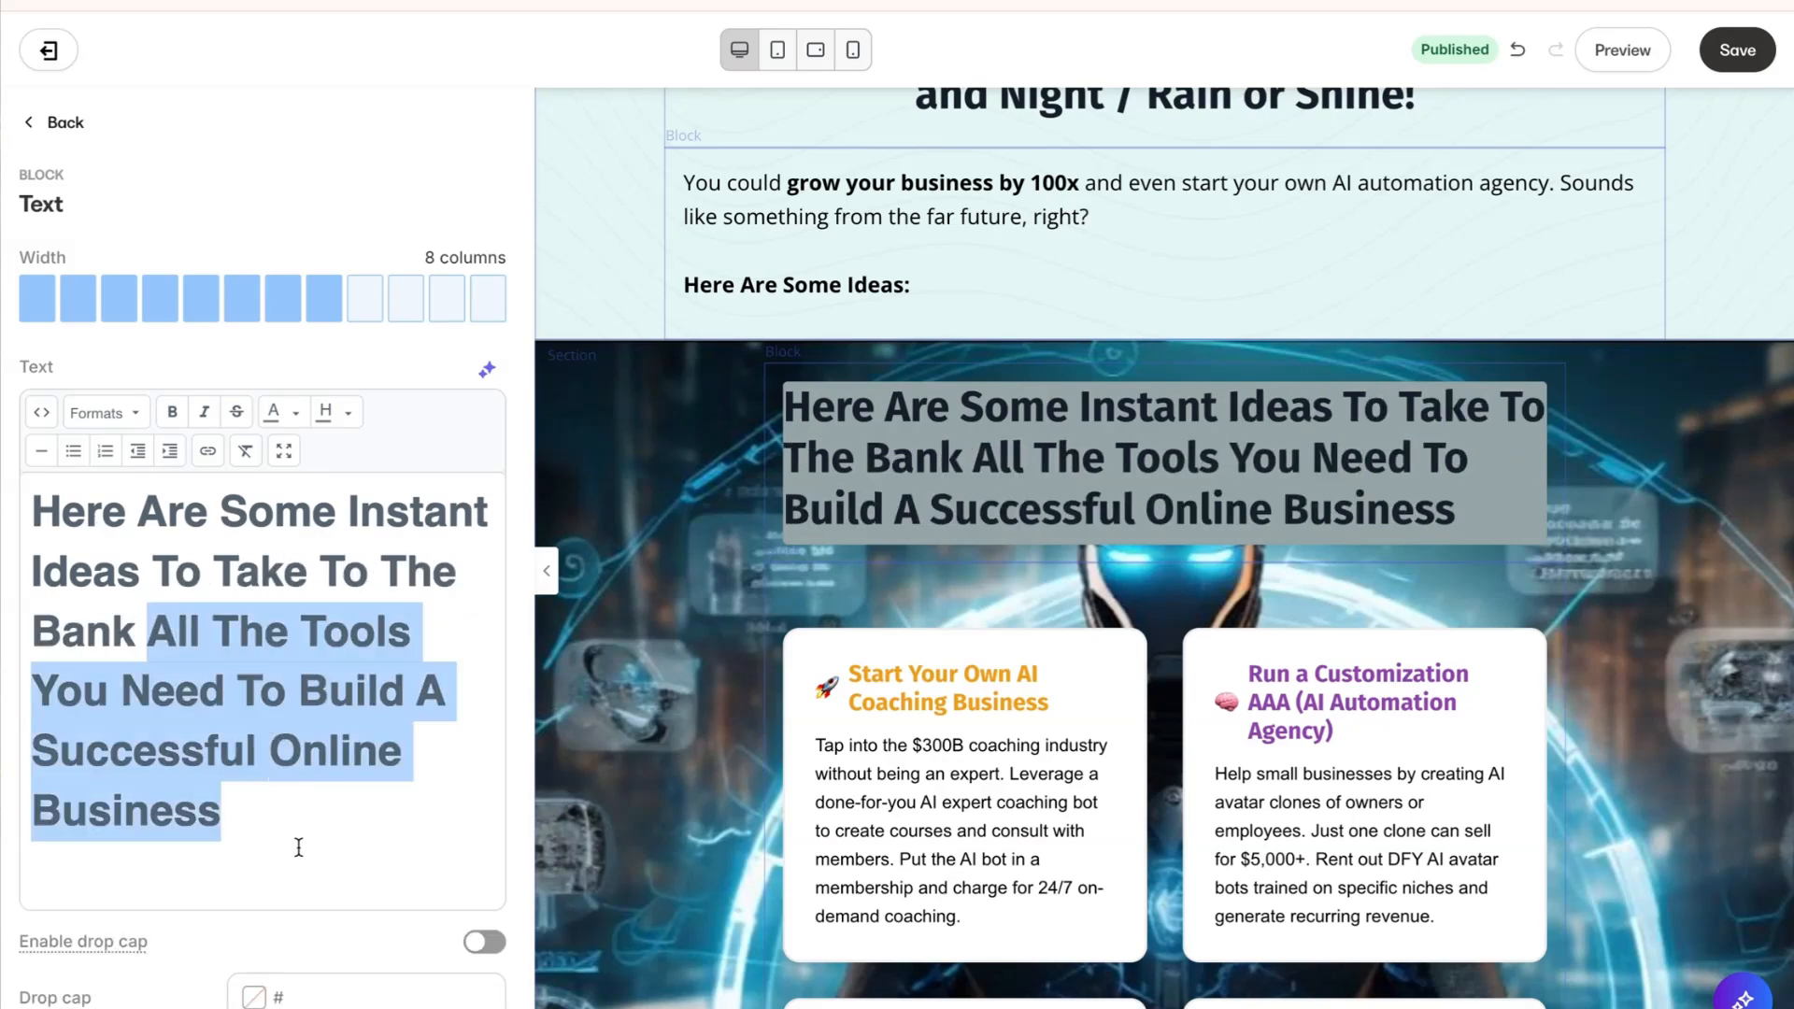
key(BackSpace)
Step: Center the heading text and widen its block to 10 columns
drag(185, 630, 33, 509)
click(98, 419)
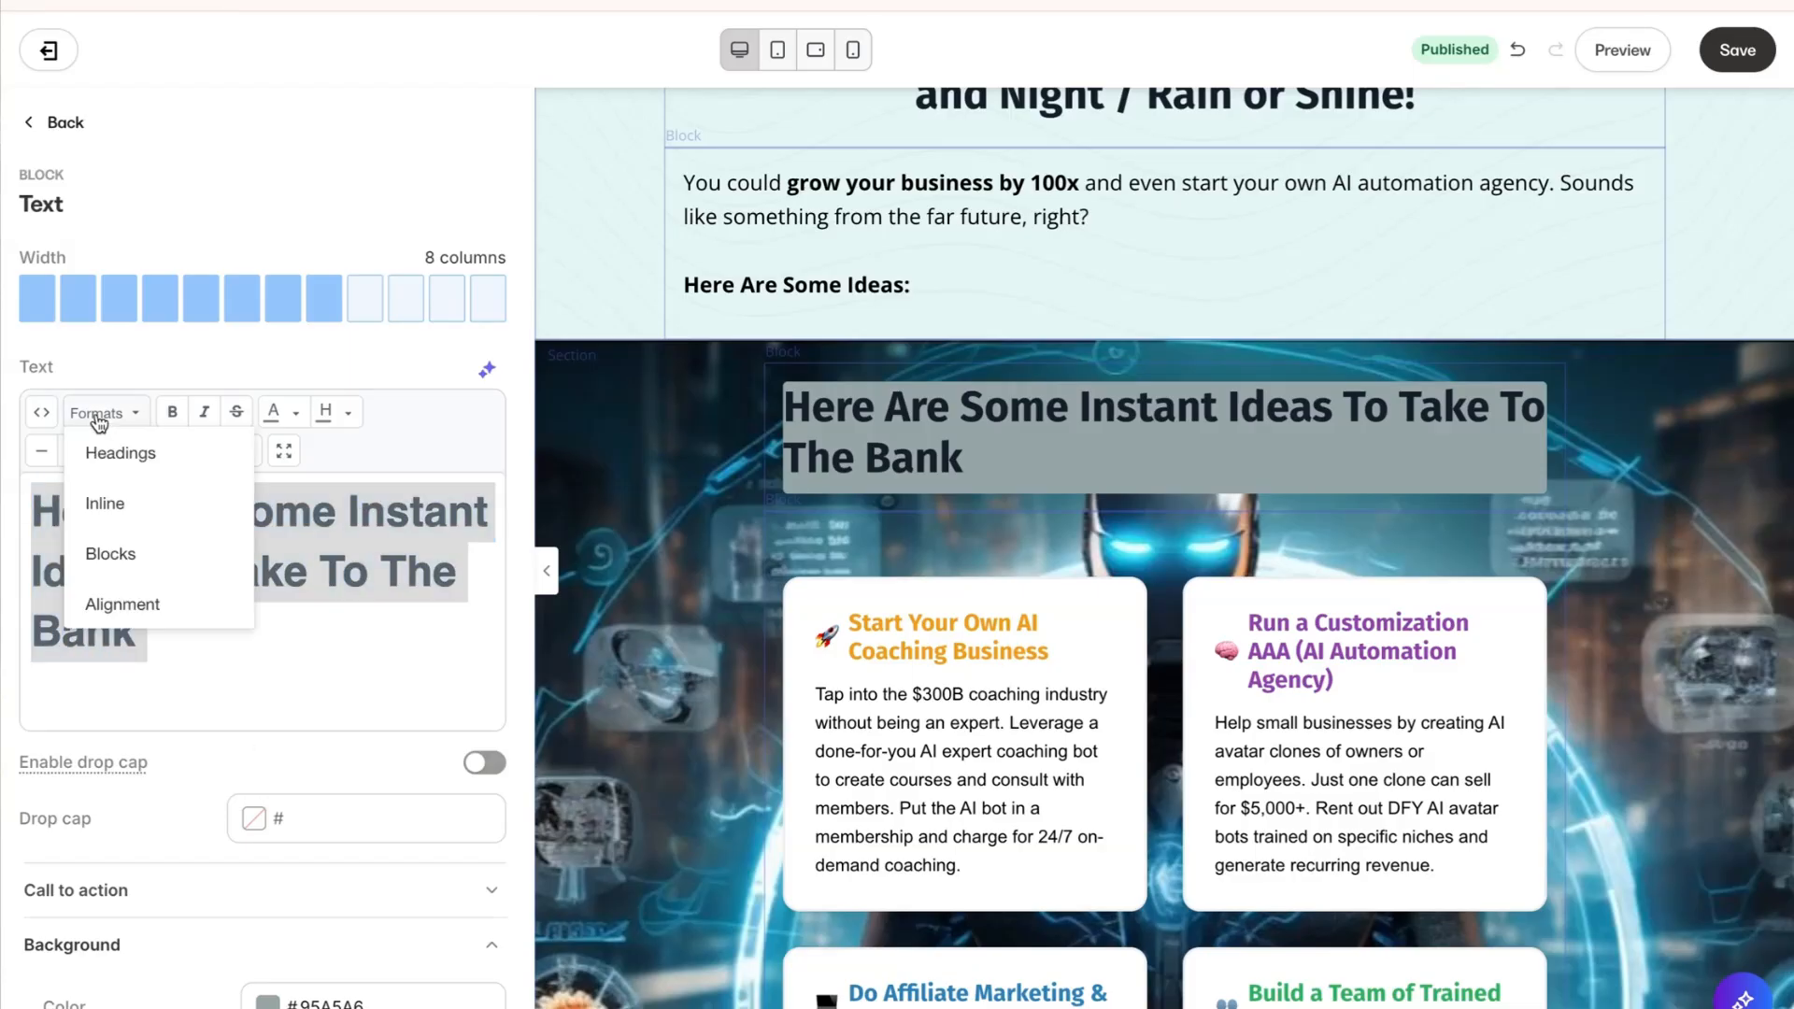
mouse_move(122, 604)
click(312, 645)
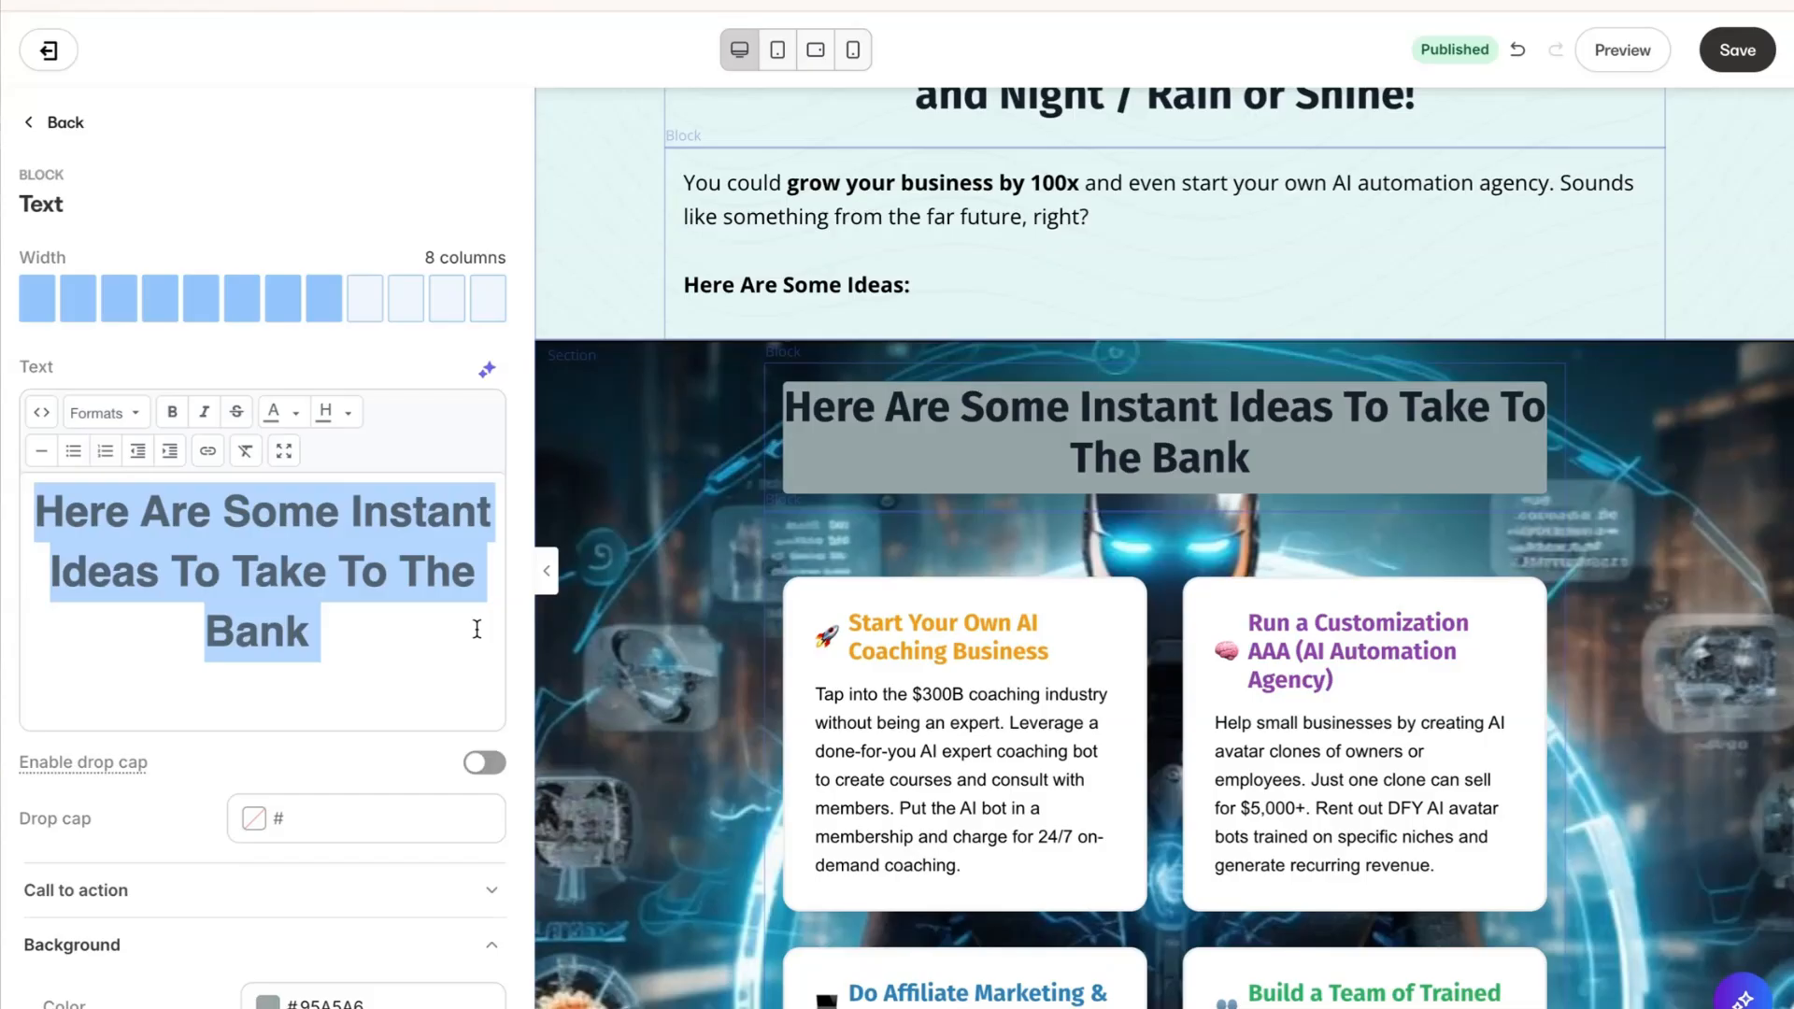
click(374, 301)
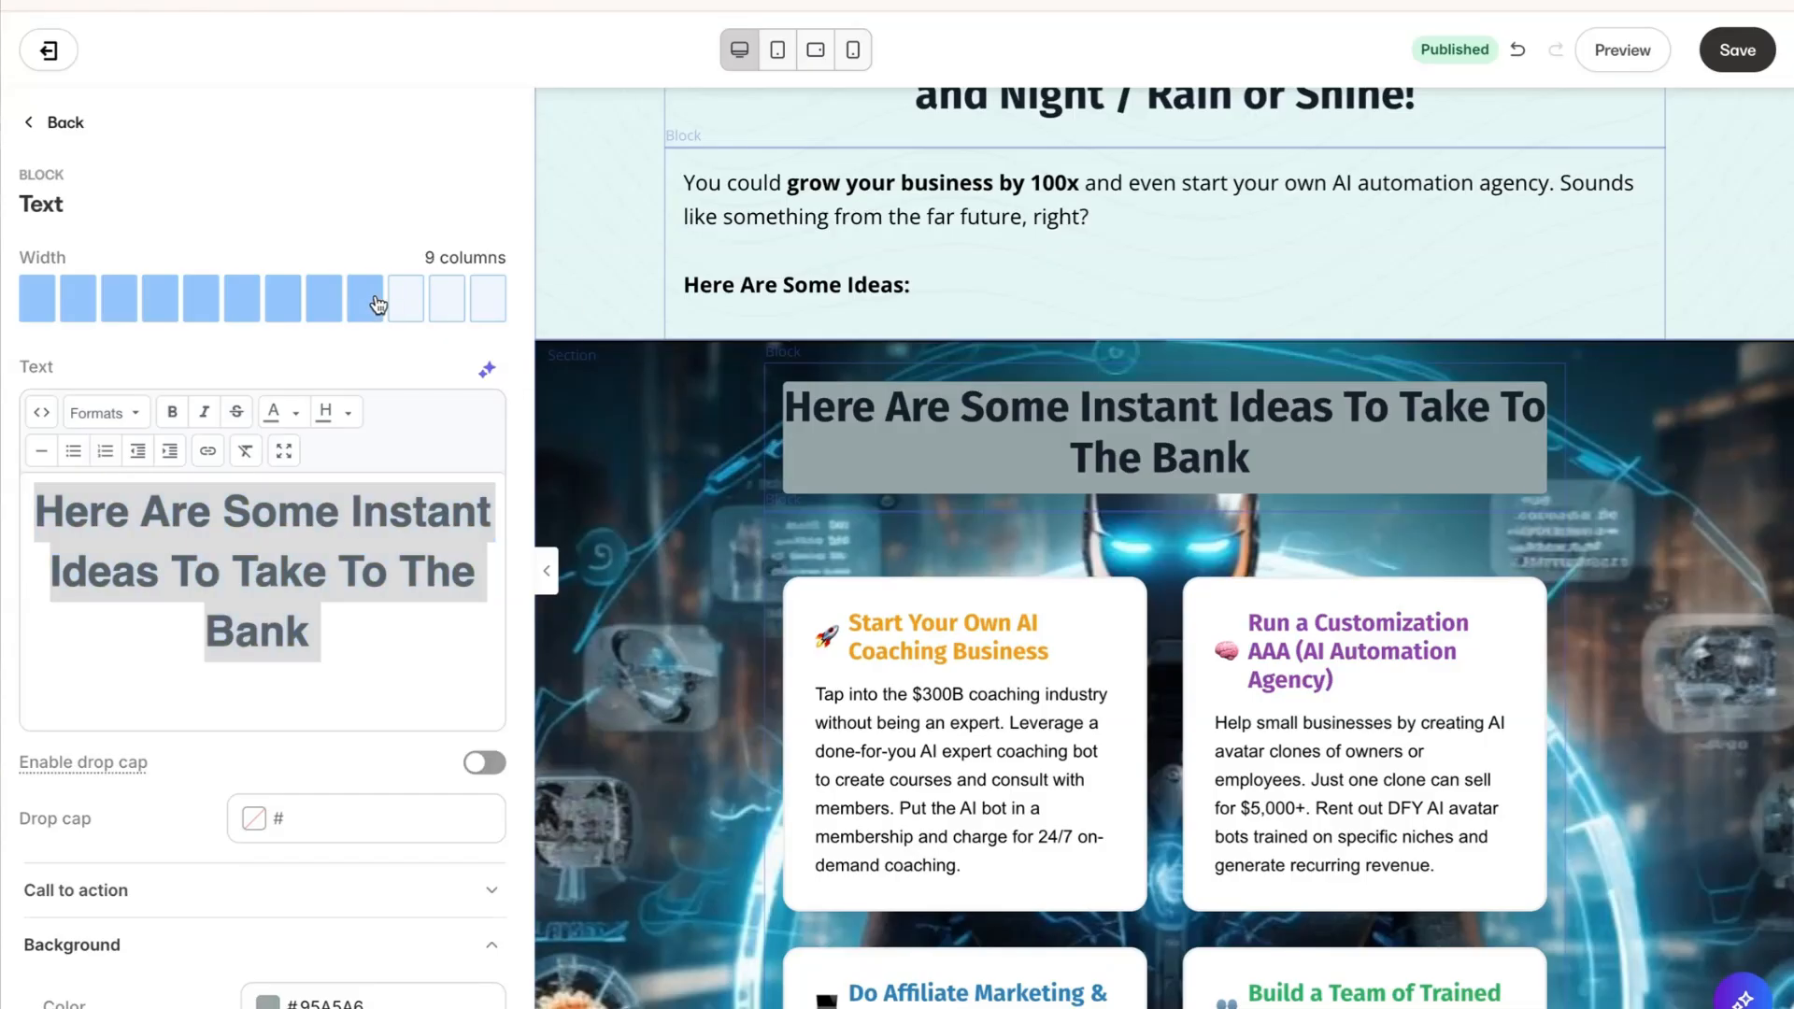
click(405, 299)
scroll(1676, 409, down, 3)
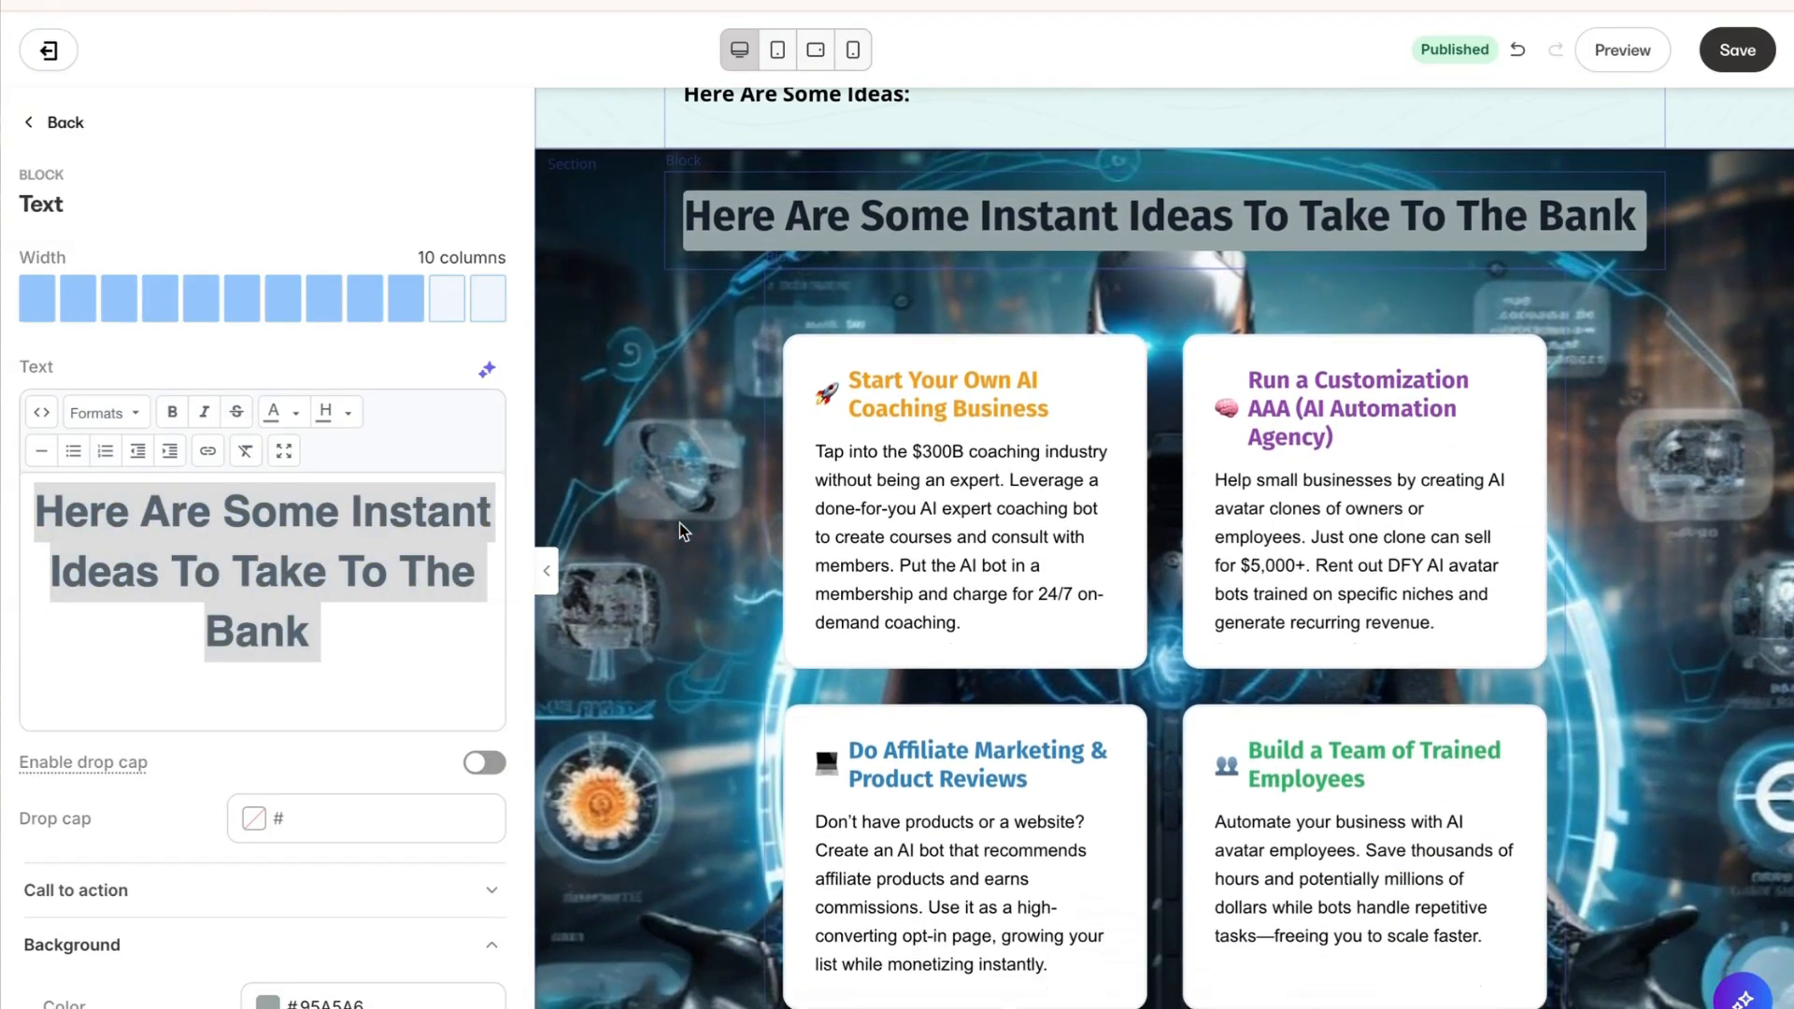
Step: Widen the four-card text block below the heading to 9 columns and save the page
scroll(1676, 409, up, 1)
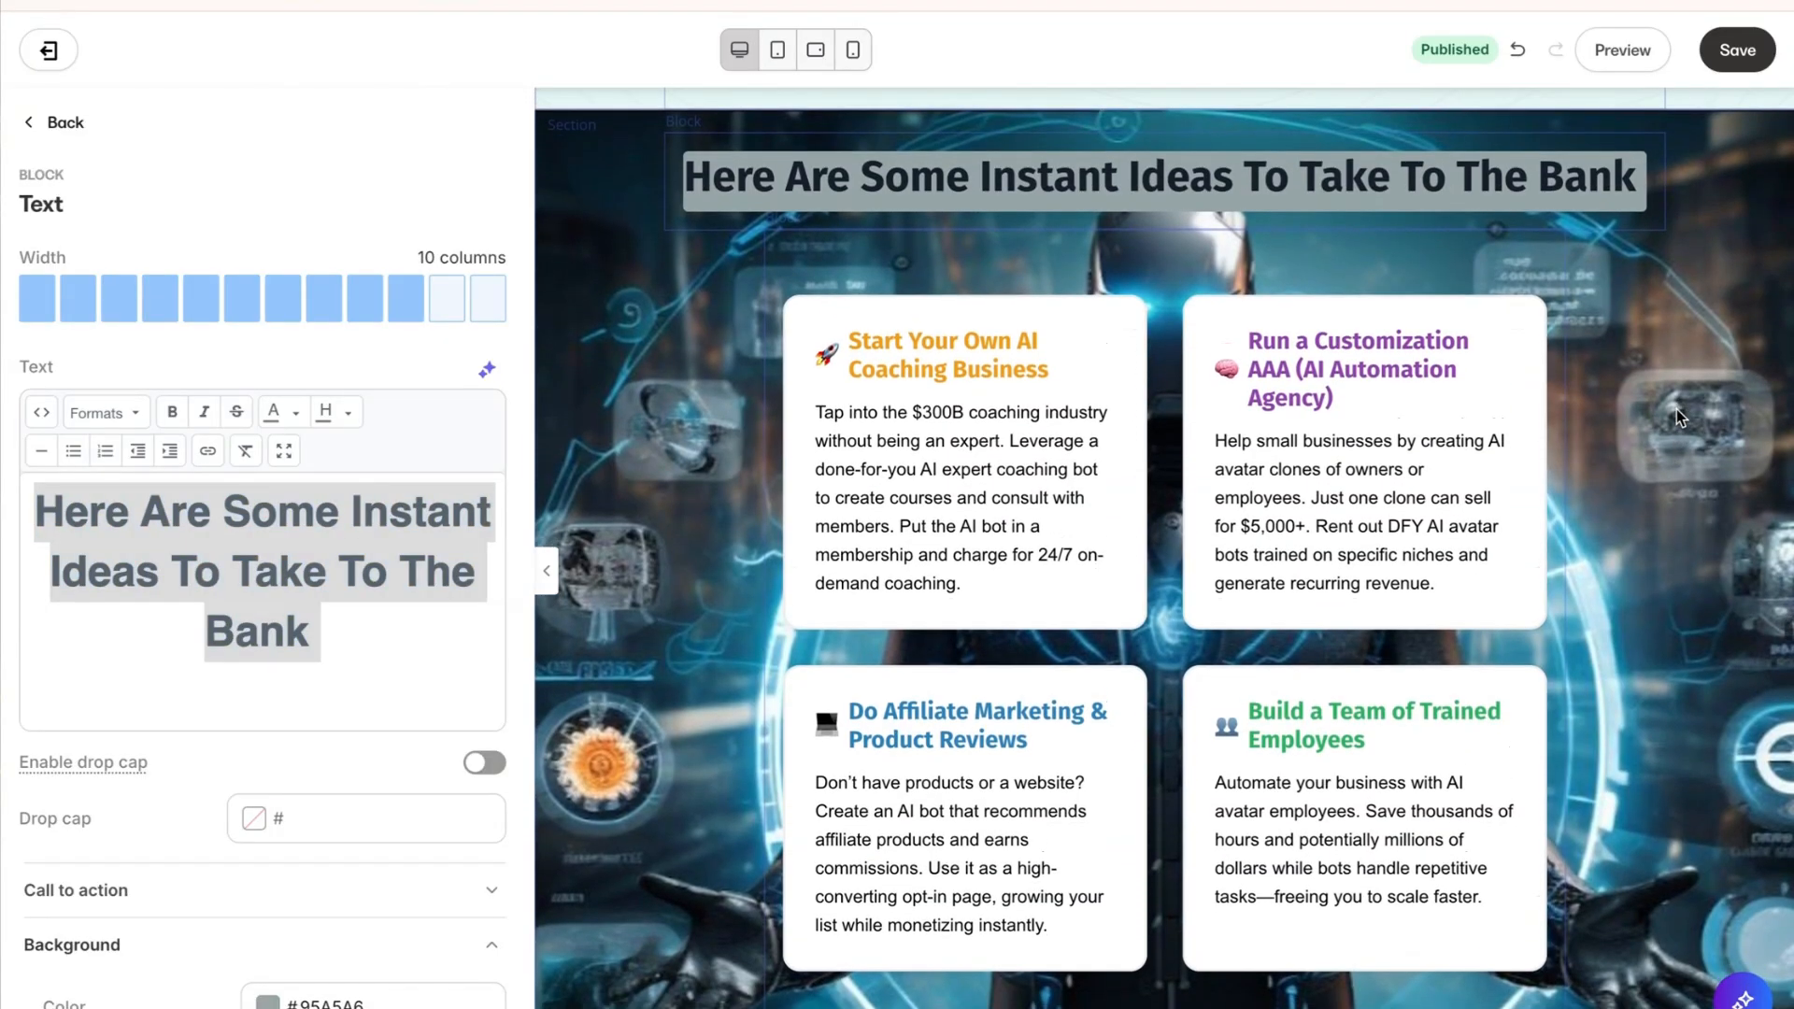
scroll(248, 581, down, 5)
scroll(884, 321, up, 2)
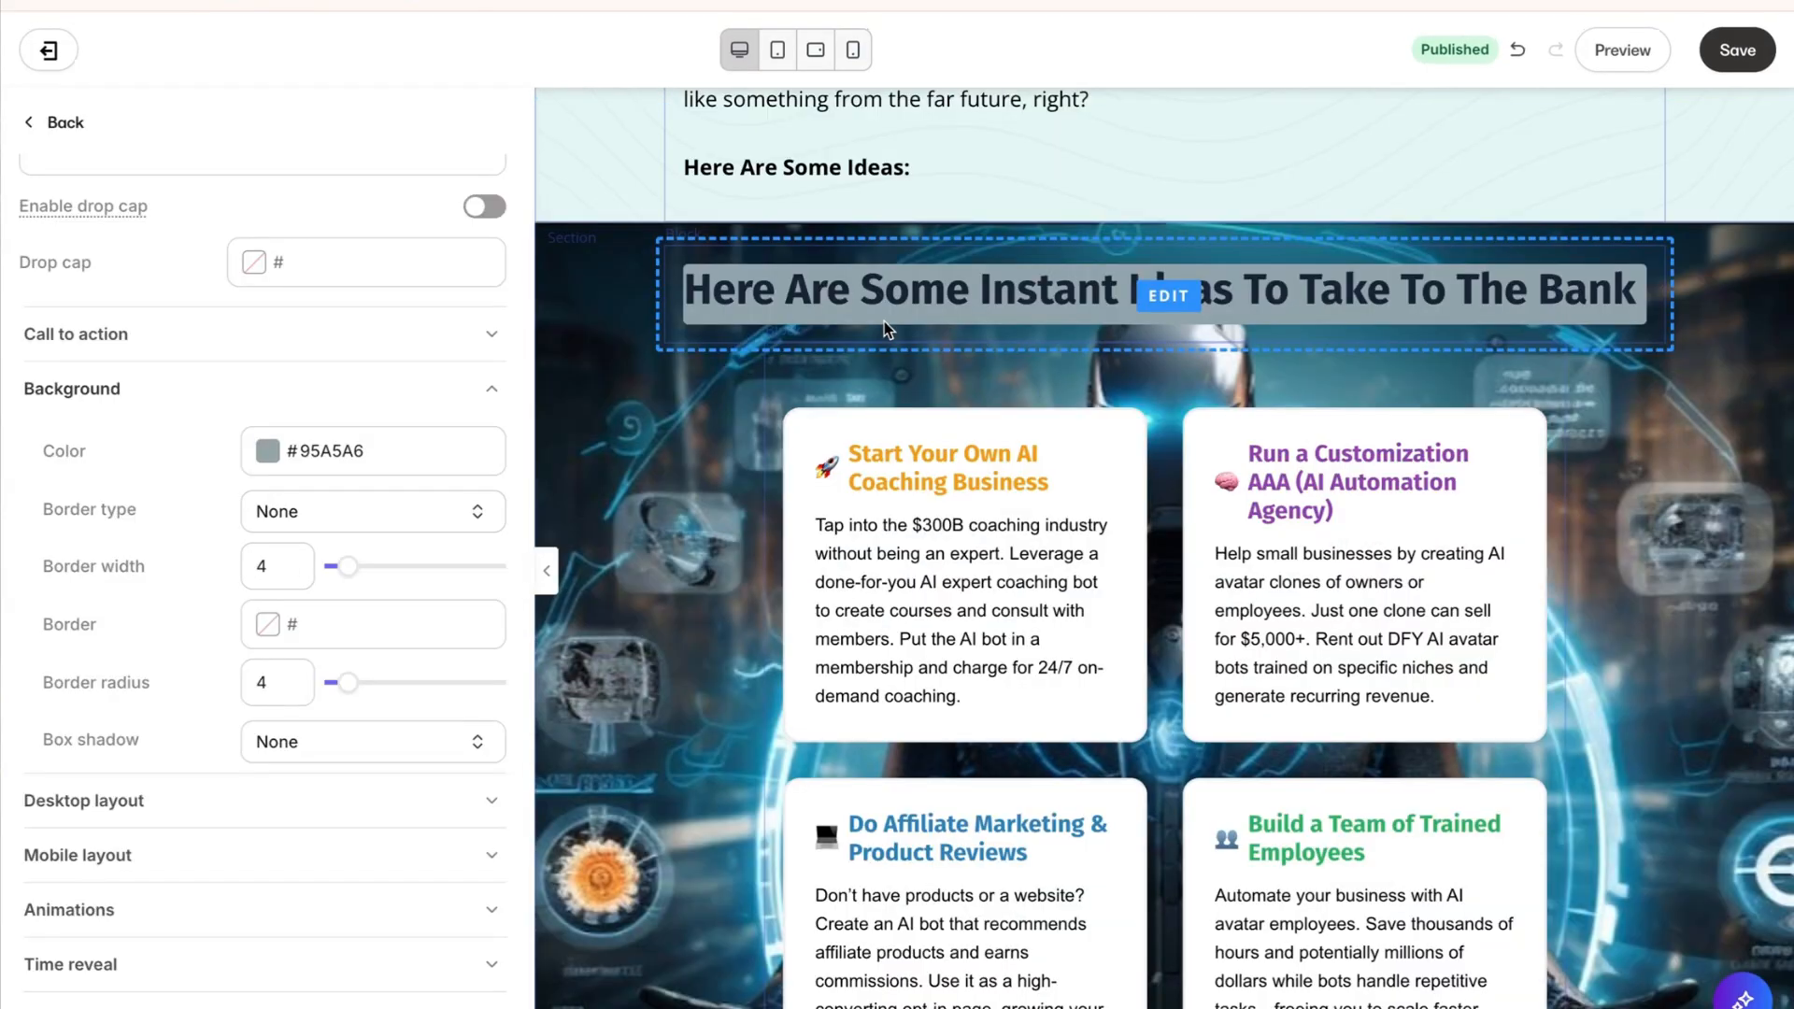
scroll(904, 308, up, 3)
scroll(904, 308, down, 8)
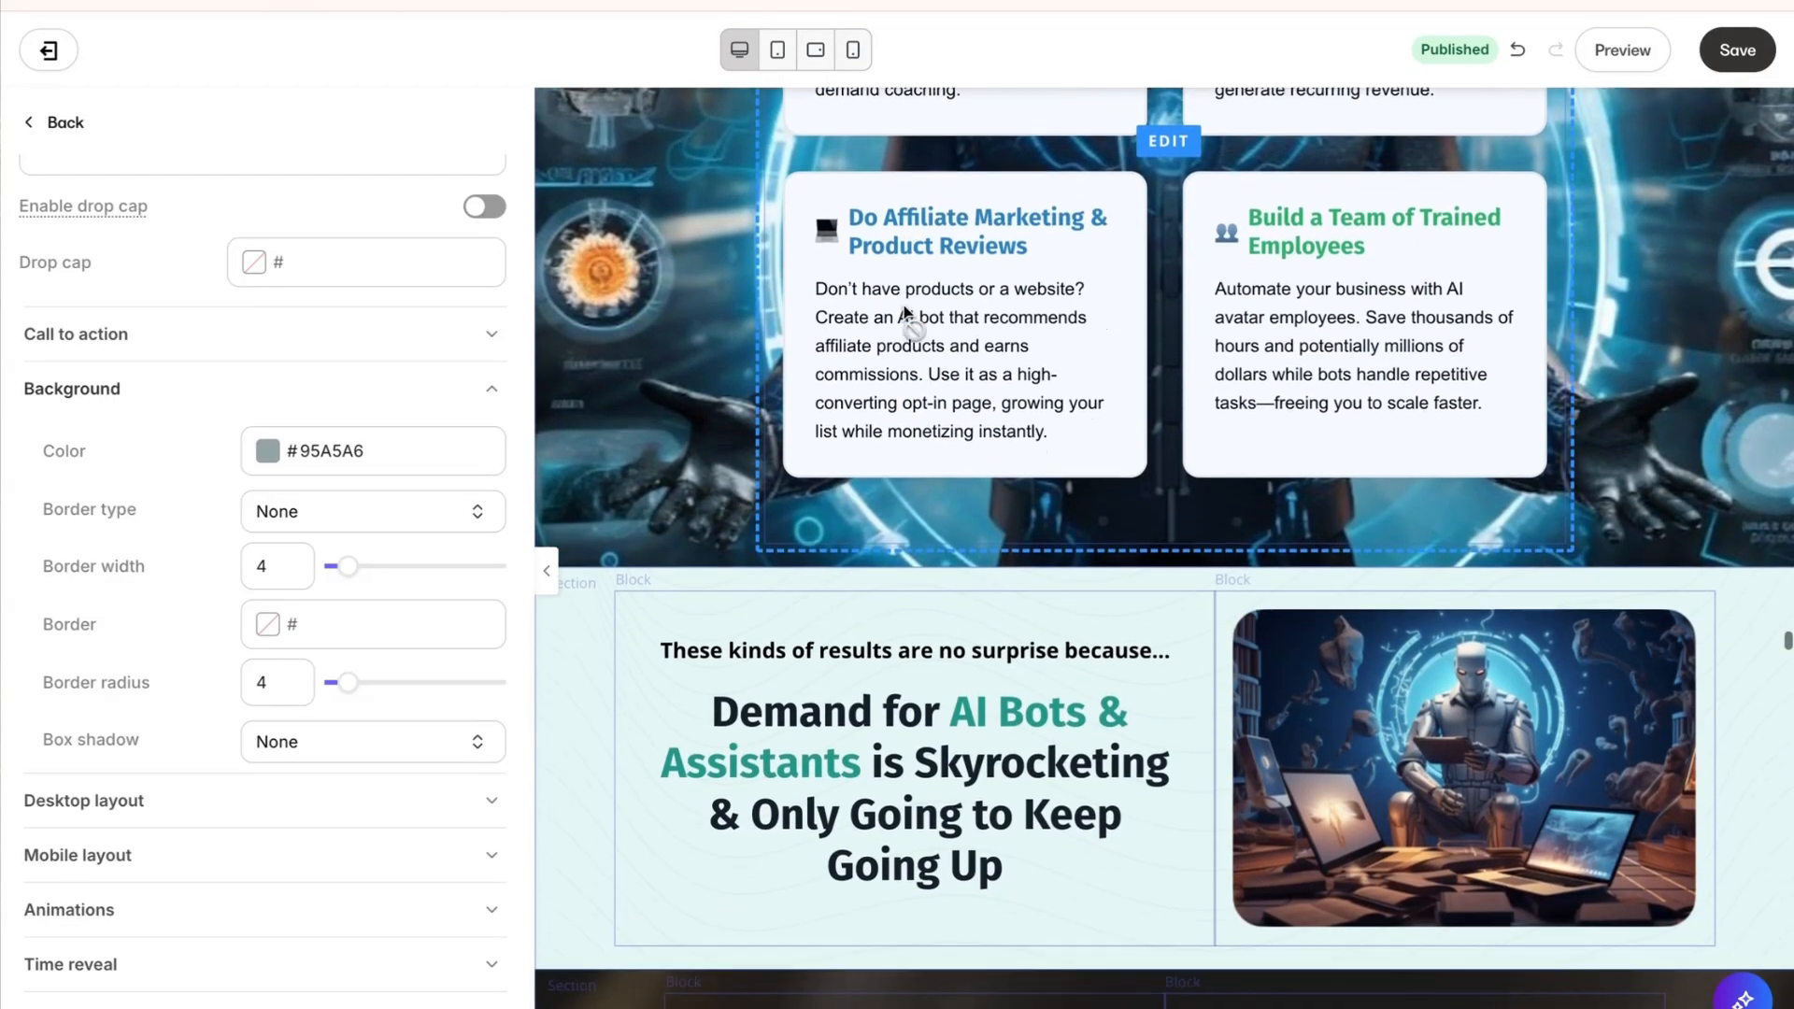
scroll(904, 313, up, 6)
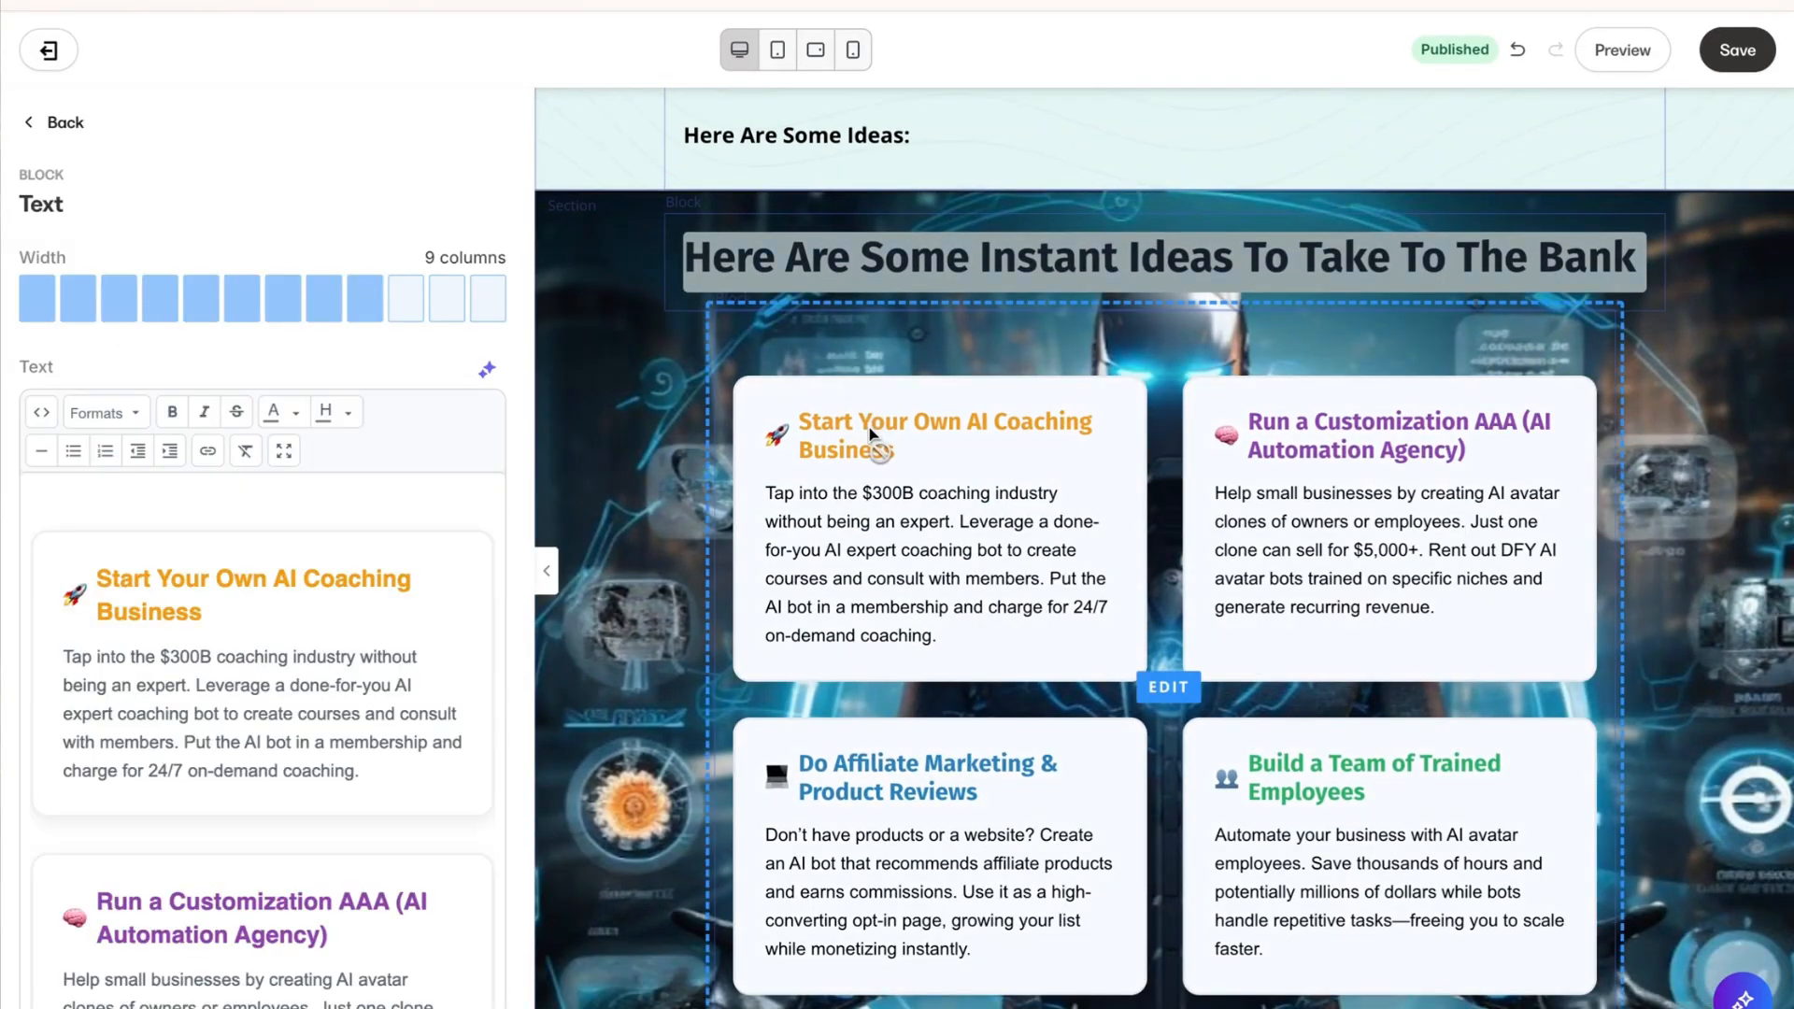
scroll(869, 421, down, 2)
click(614, 445)
scroll(296, 593, down, 3)
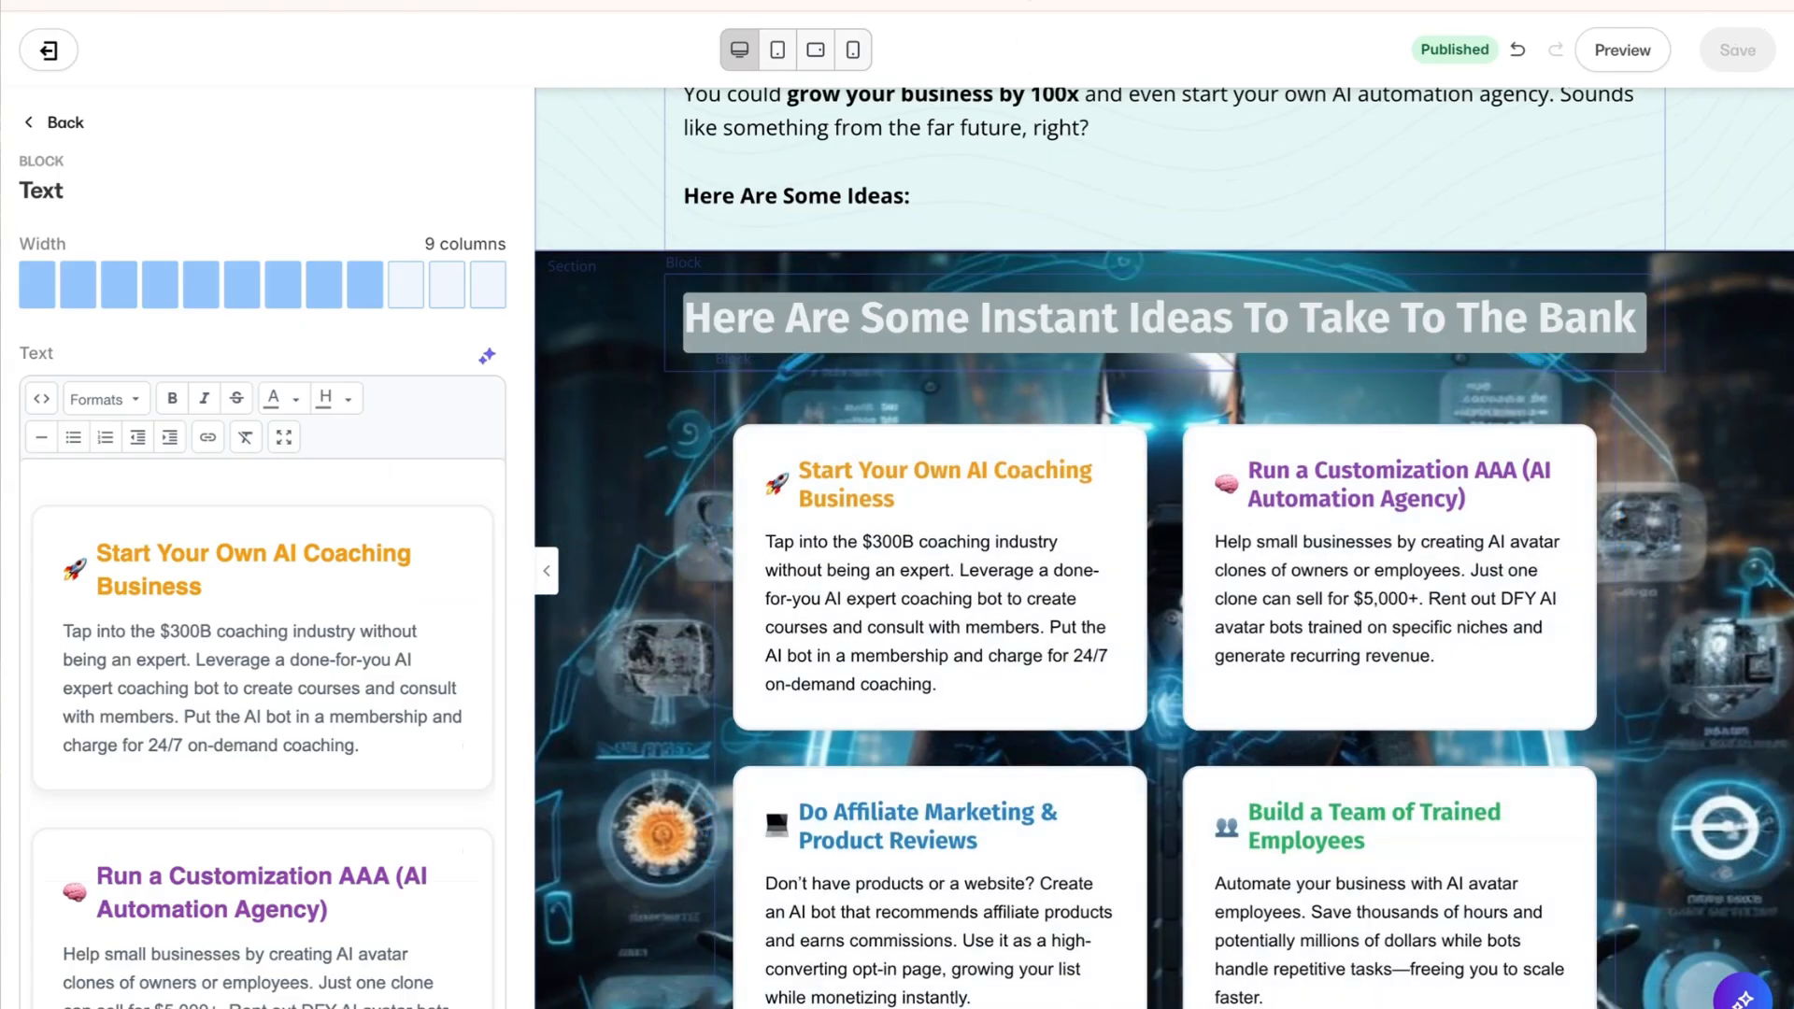
Step: Preview the sales page and go to the "Here Are Some Instant Ideas To Take To The Bank" section
click(1622, 49)
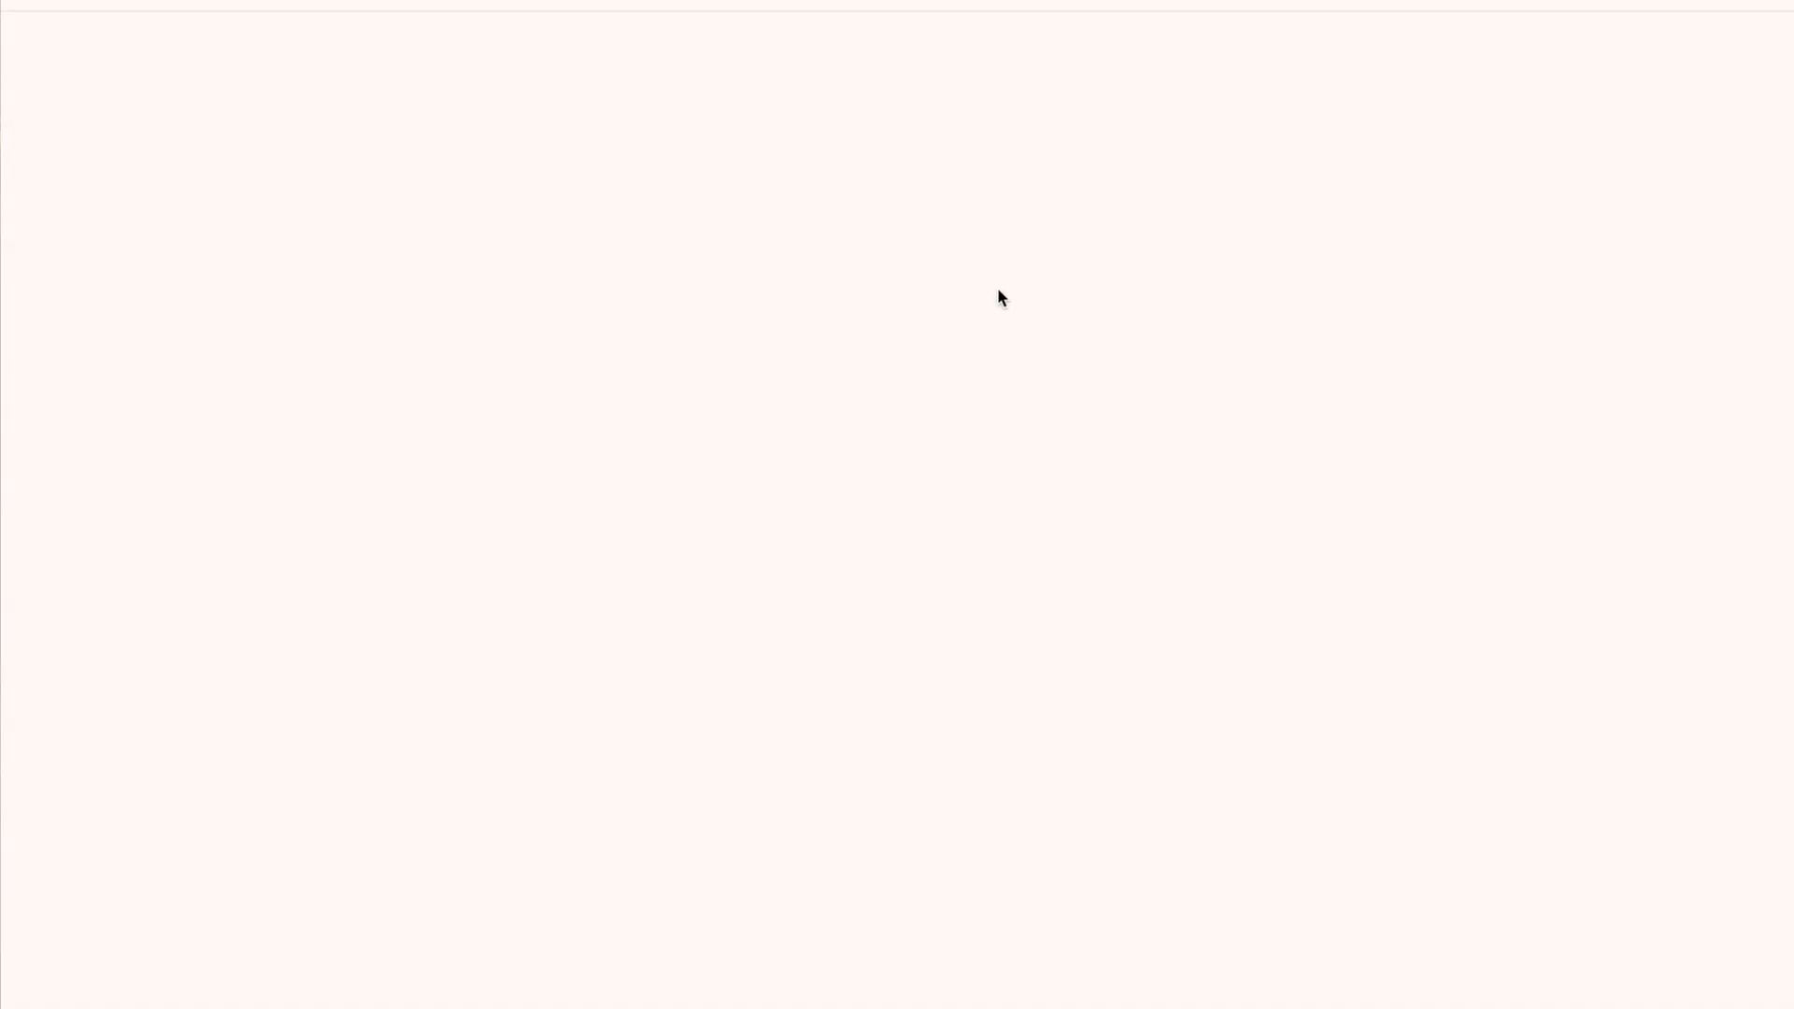
scroll(997, 297, down, 15)
scroll(998, 297, down, 20)
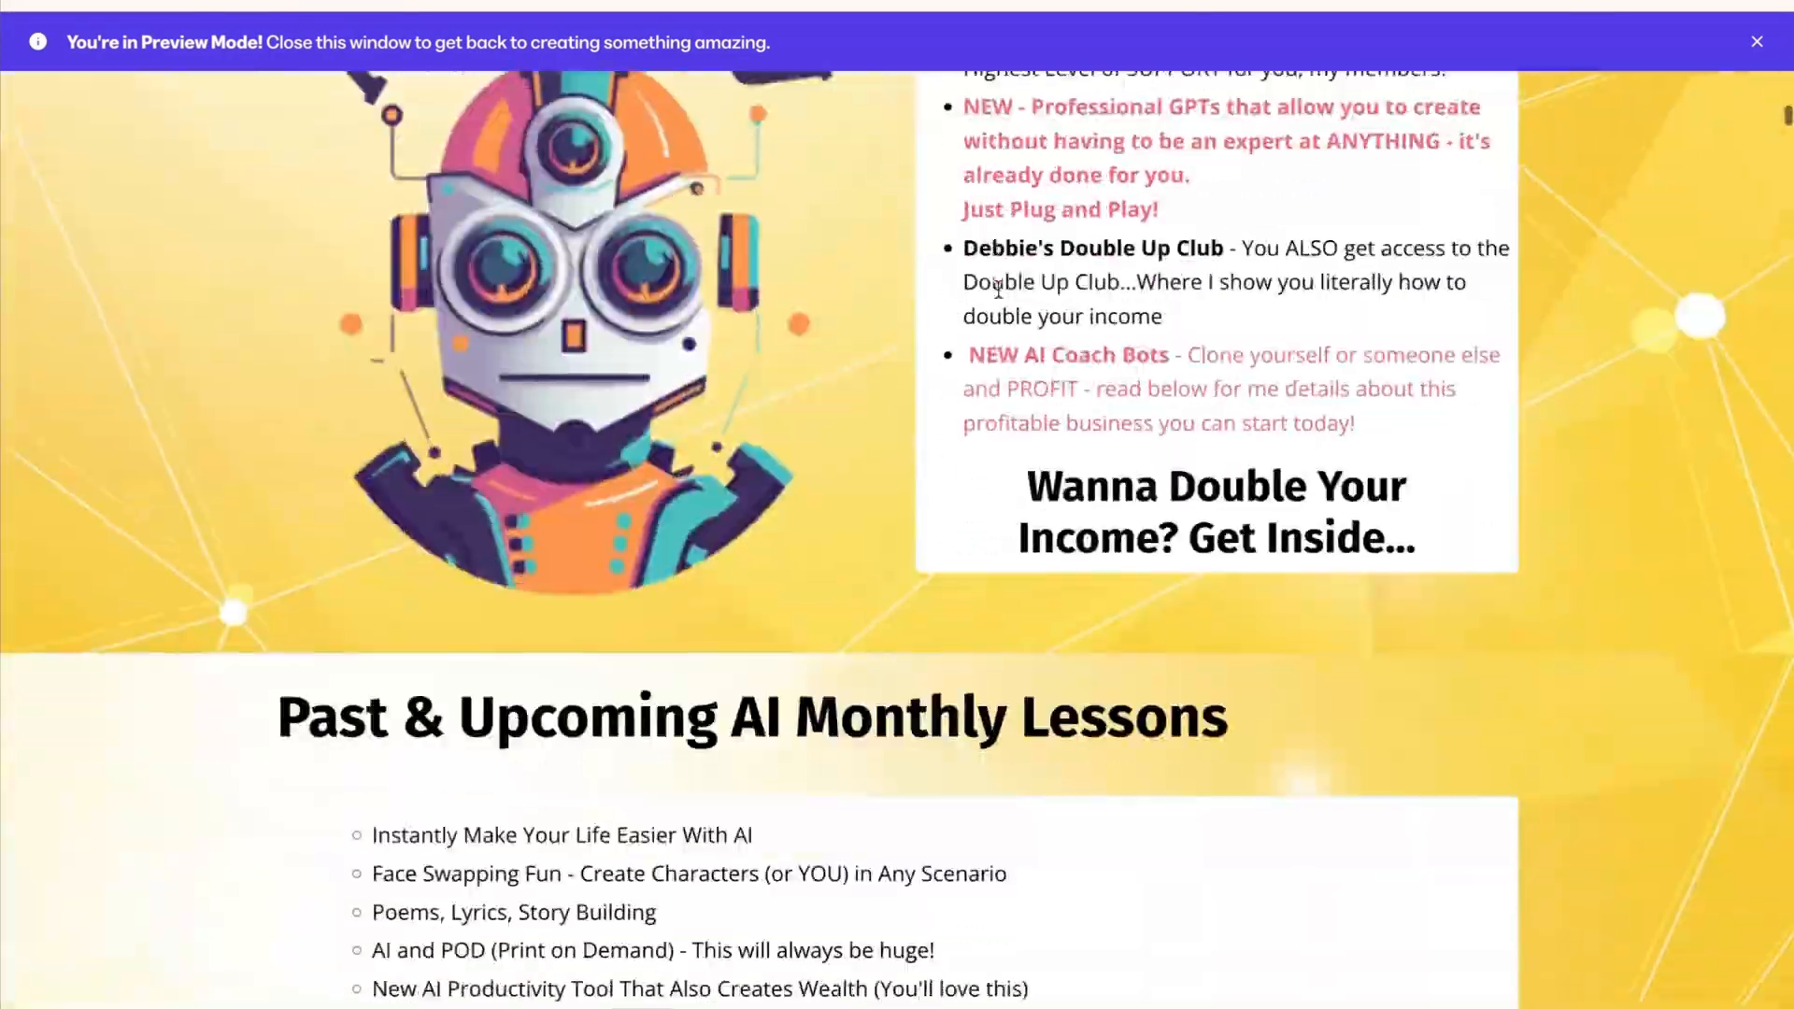
scroll(998, 288, down, 20)
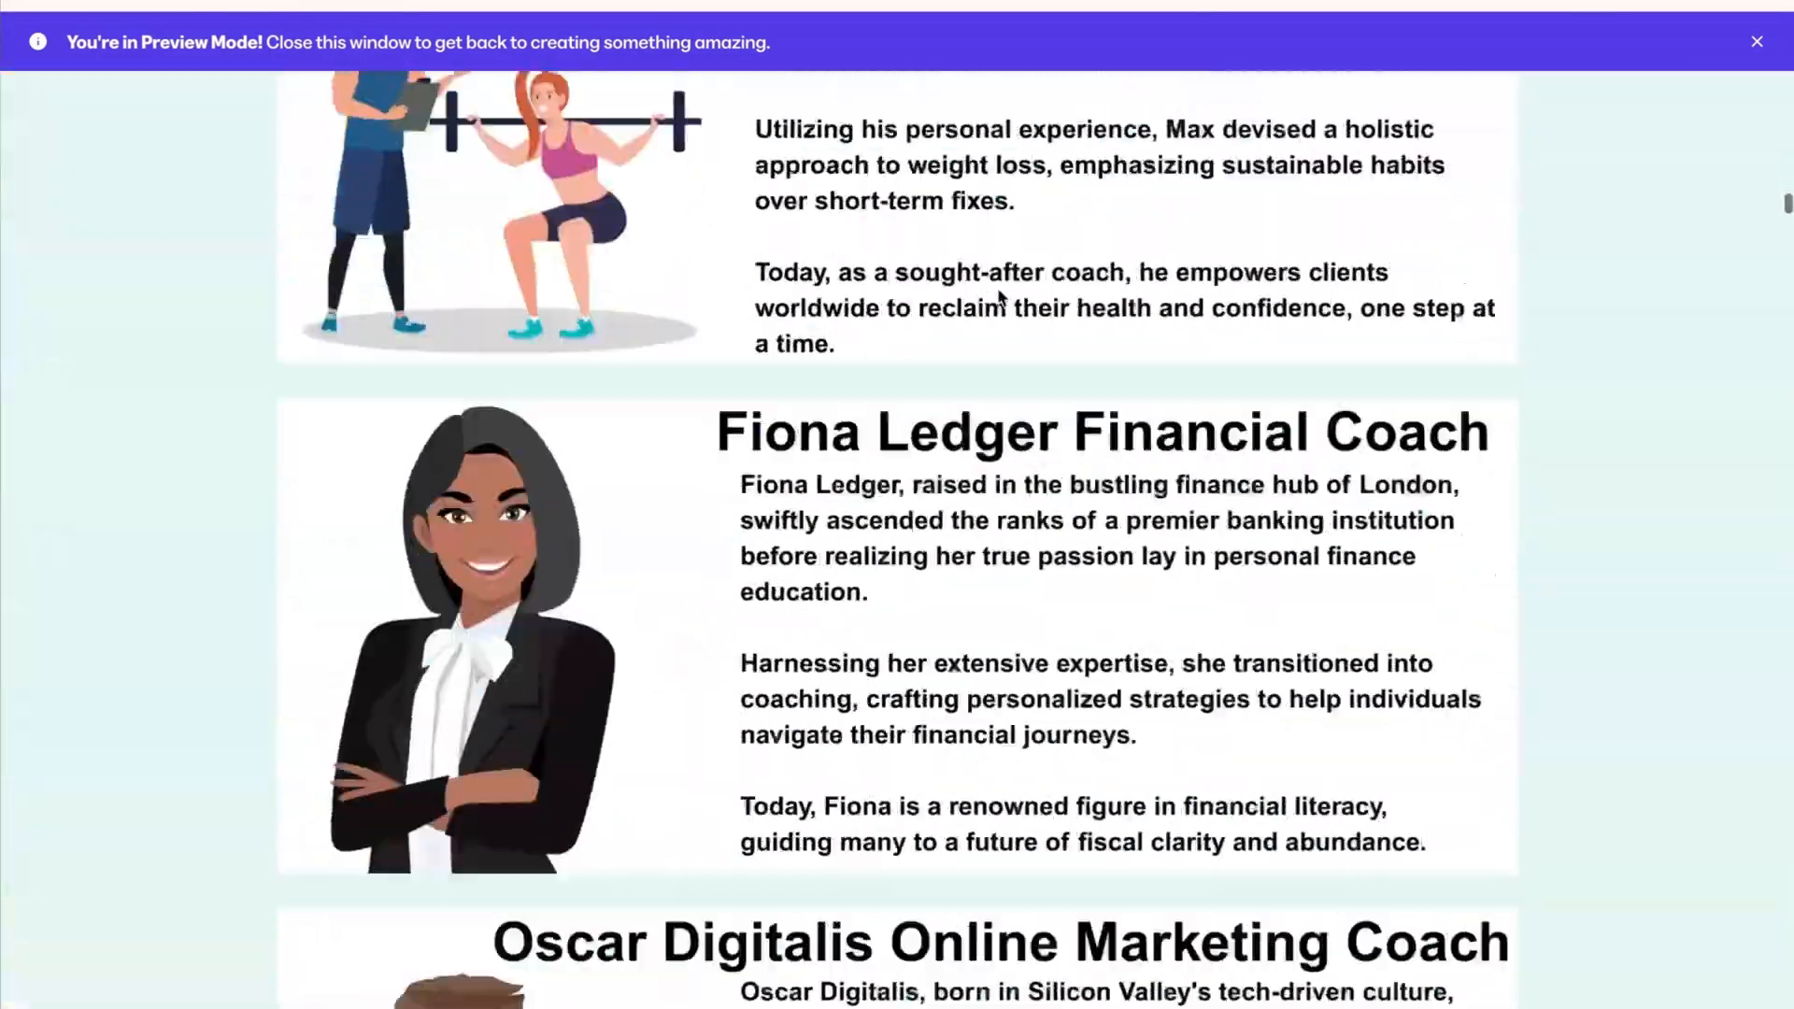
scroll(998, 297, down, 20)
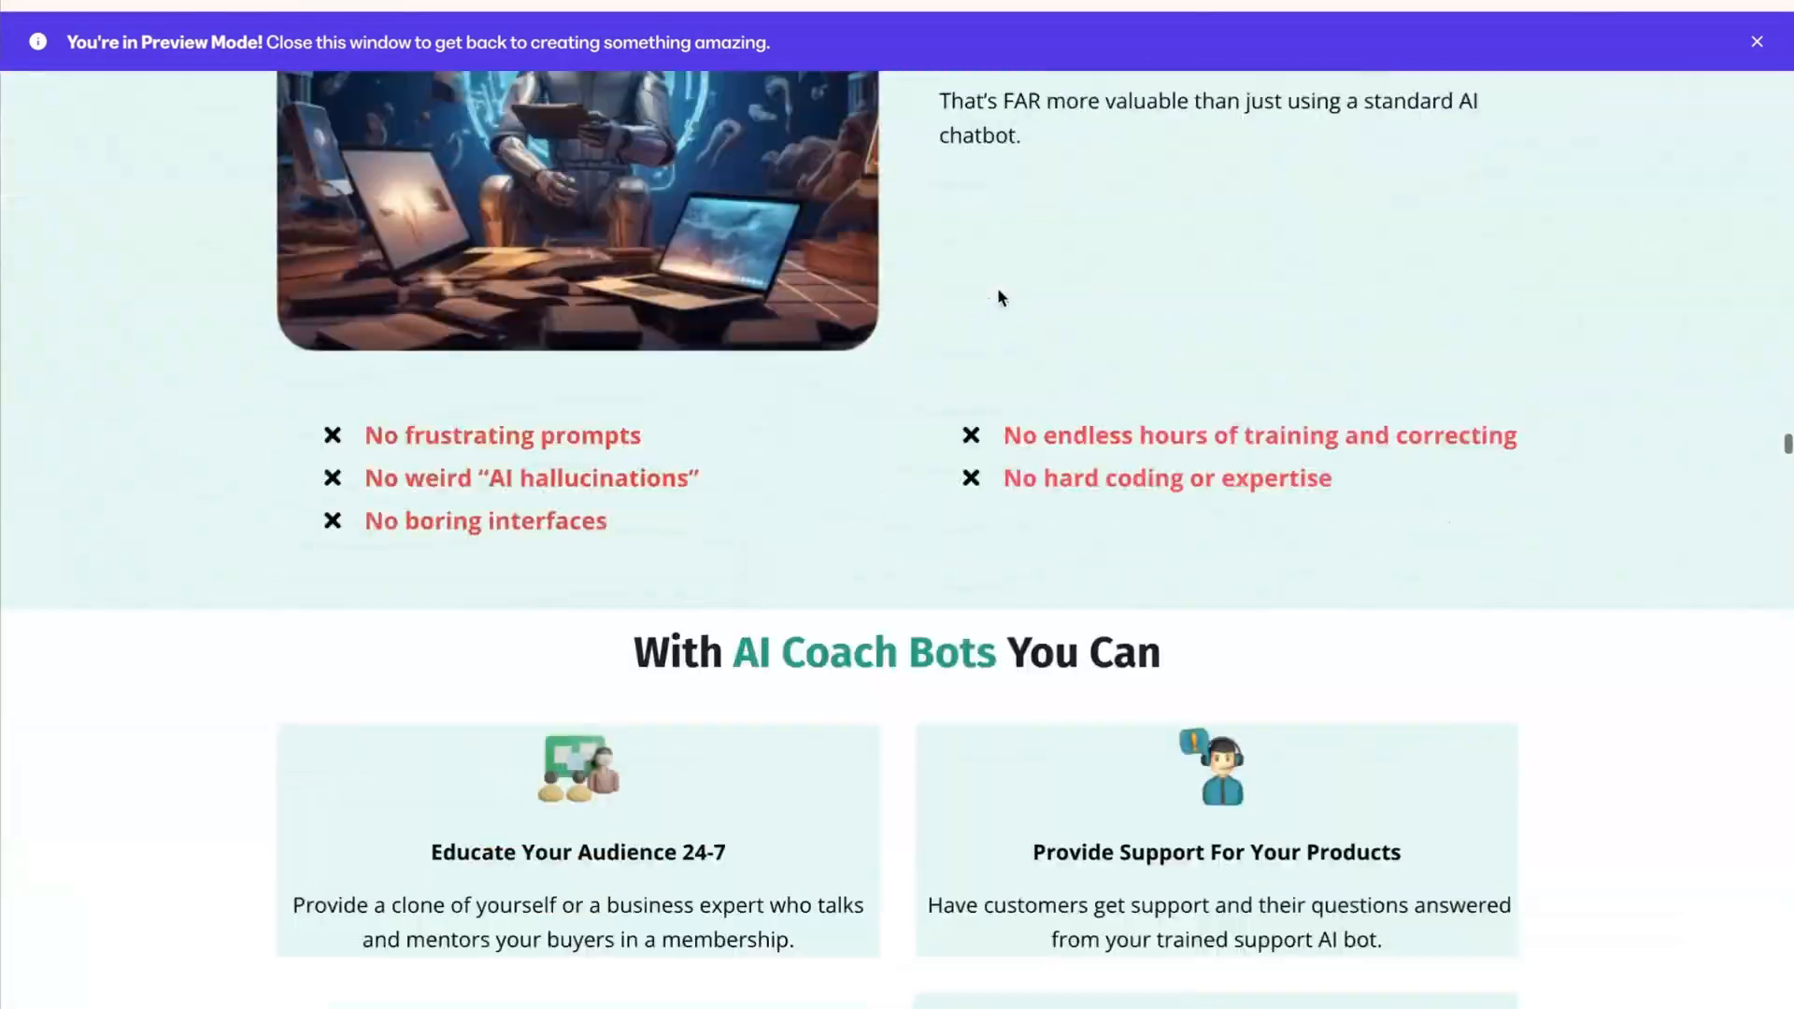
scroll(997, 290, down, 20)
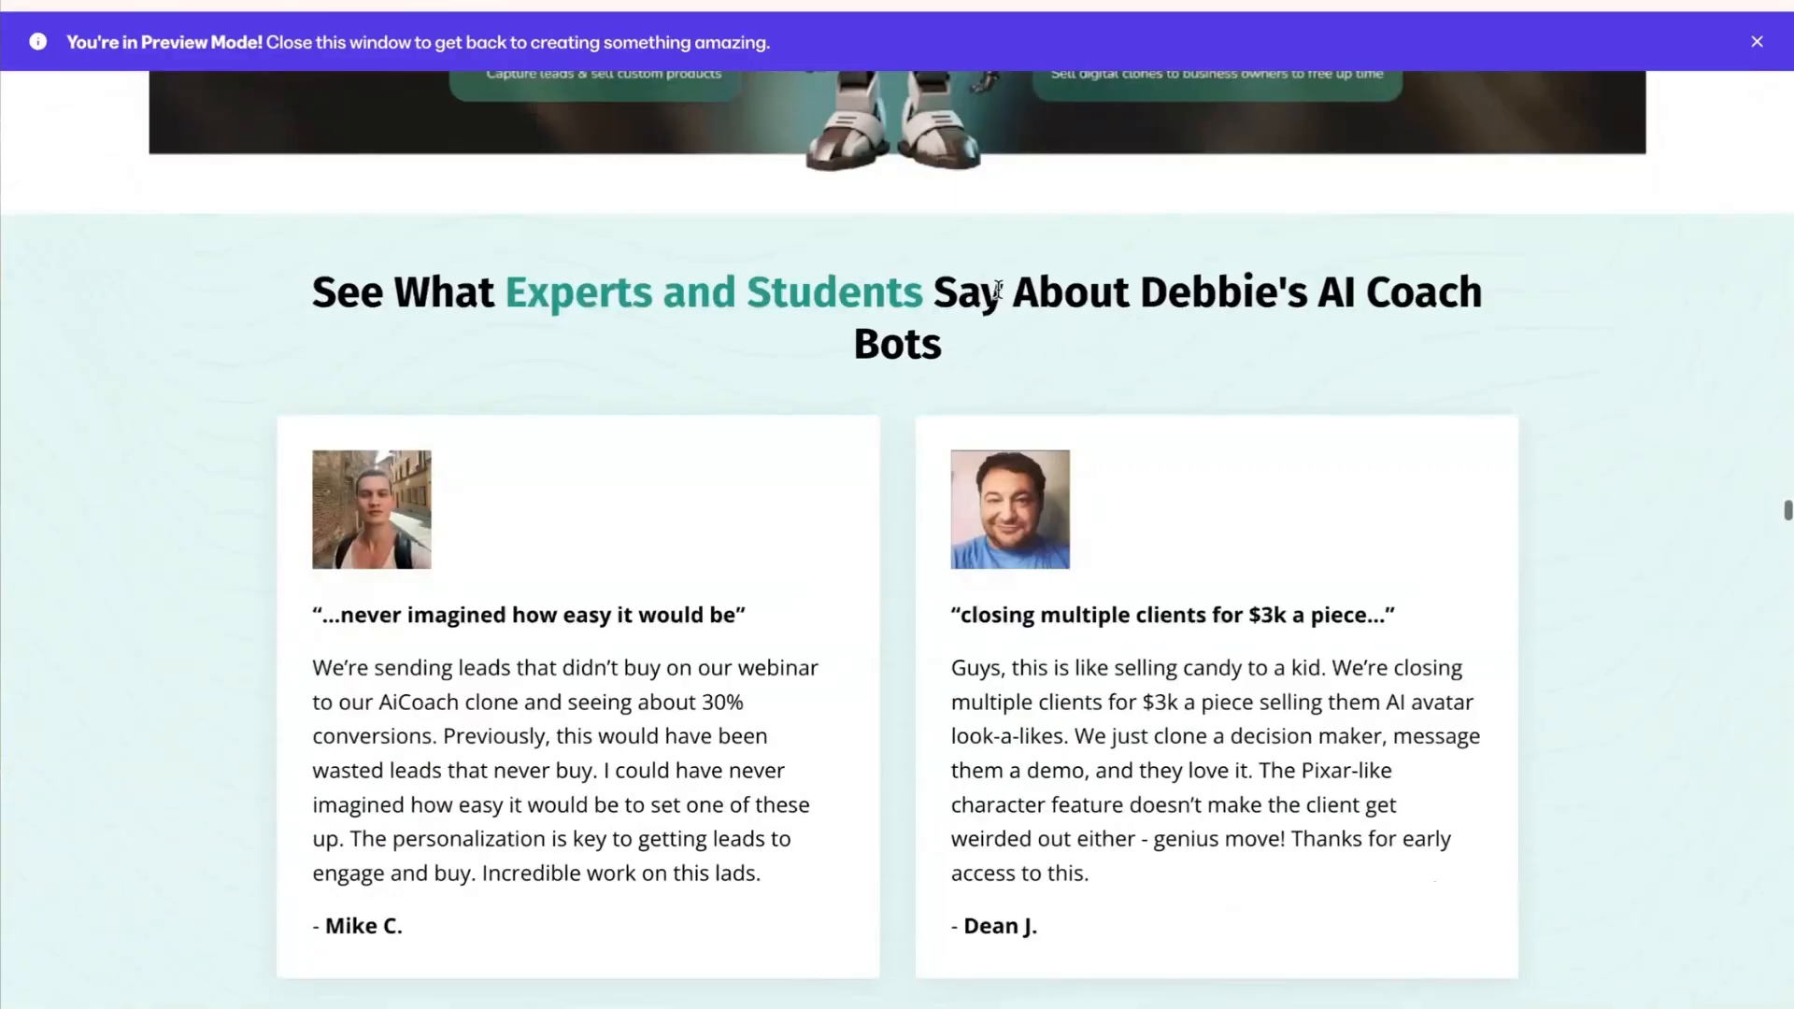
scroll(1074, 297, up, 2)
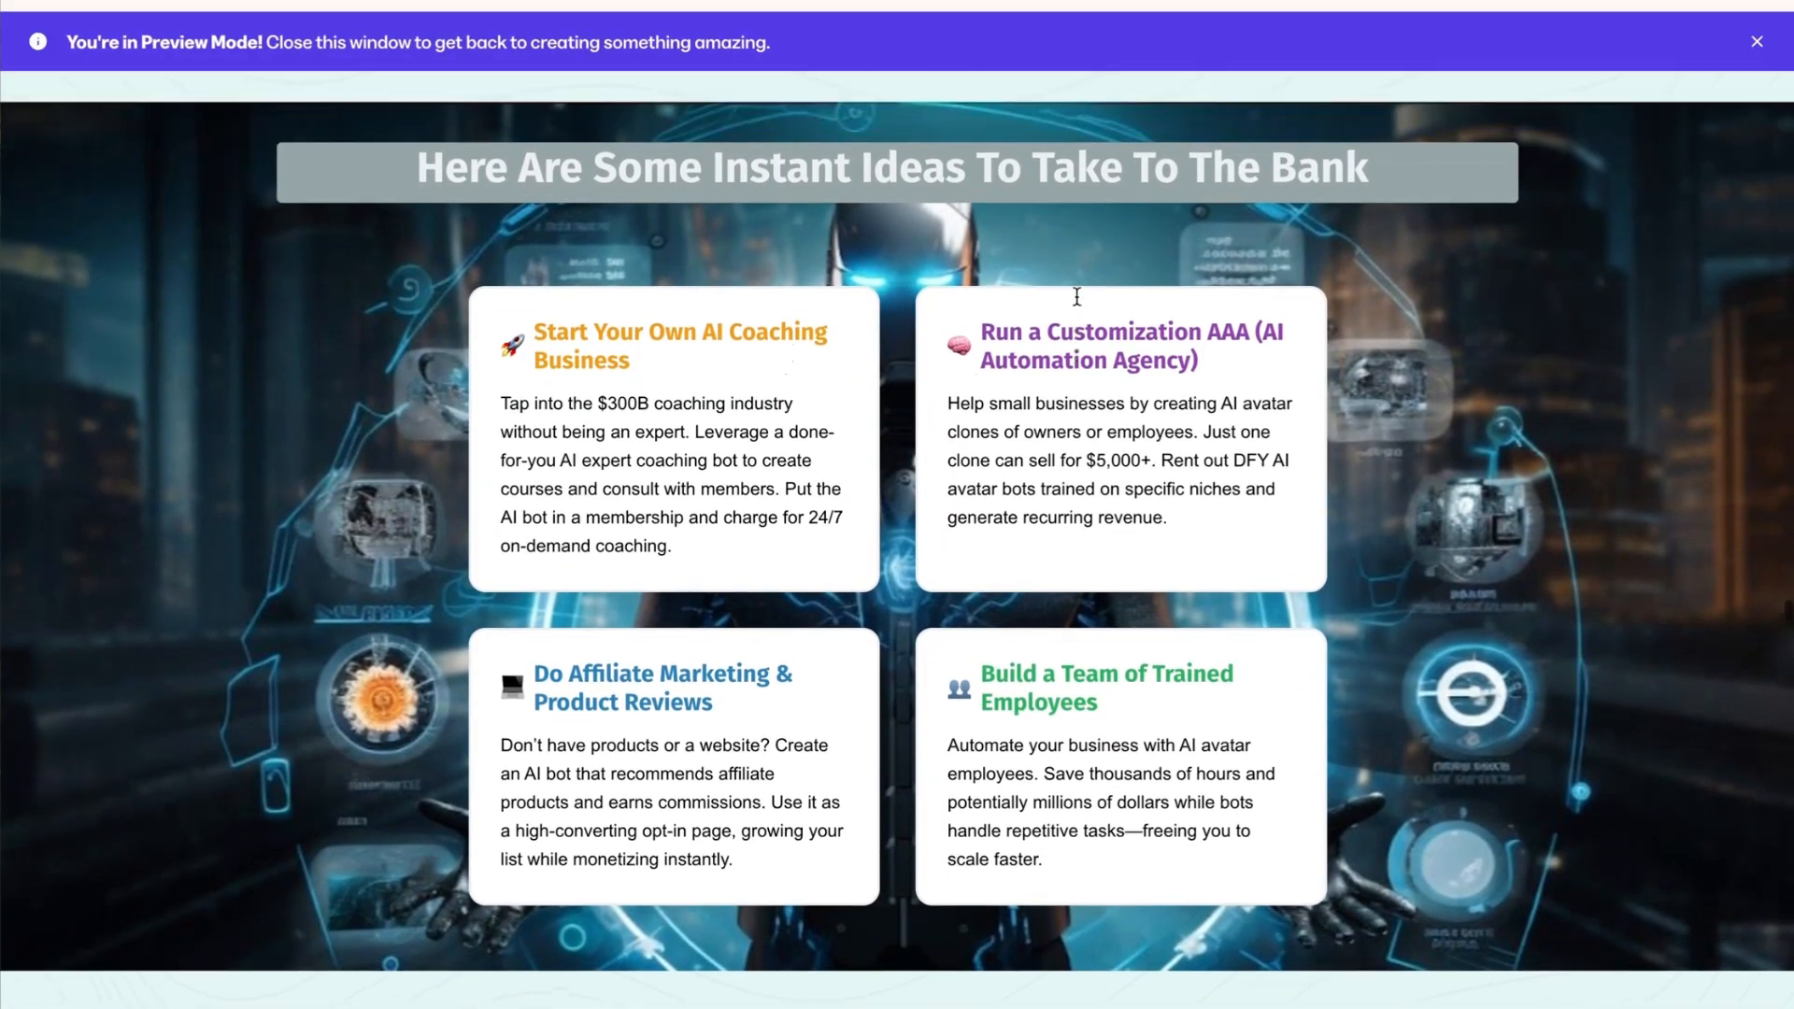
Step: Examine the redesigned four-card ideas section and how it fits with the AI bots demand and testimonial sections below it
scroll(669, 446, down, 1)
scroll(755, 635, down, 3)
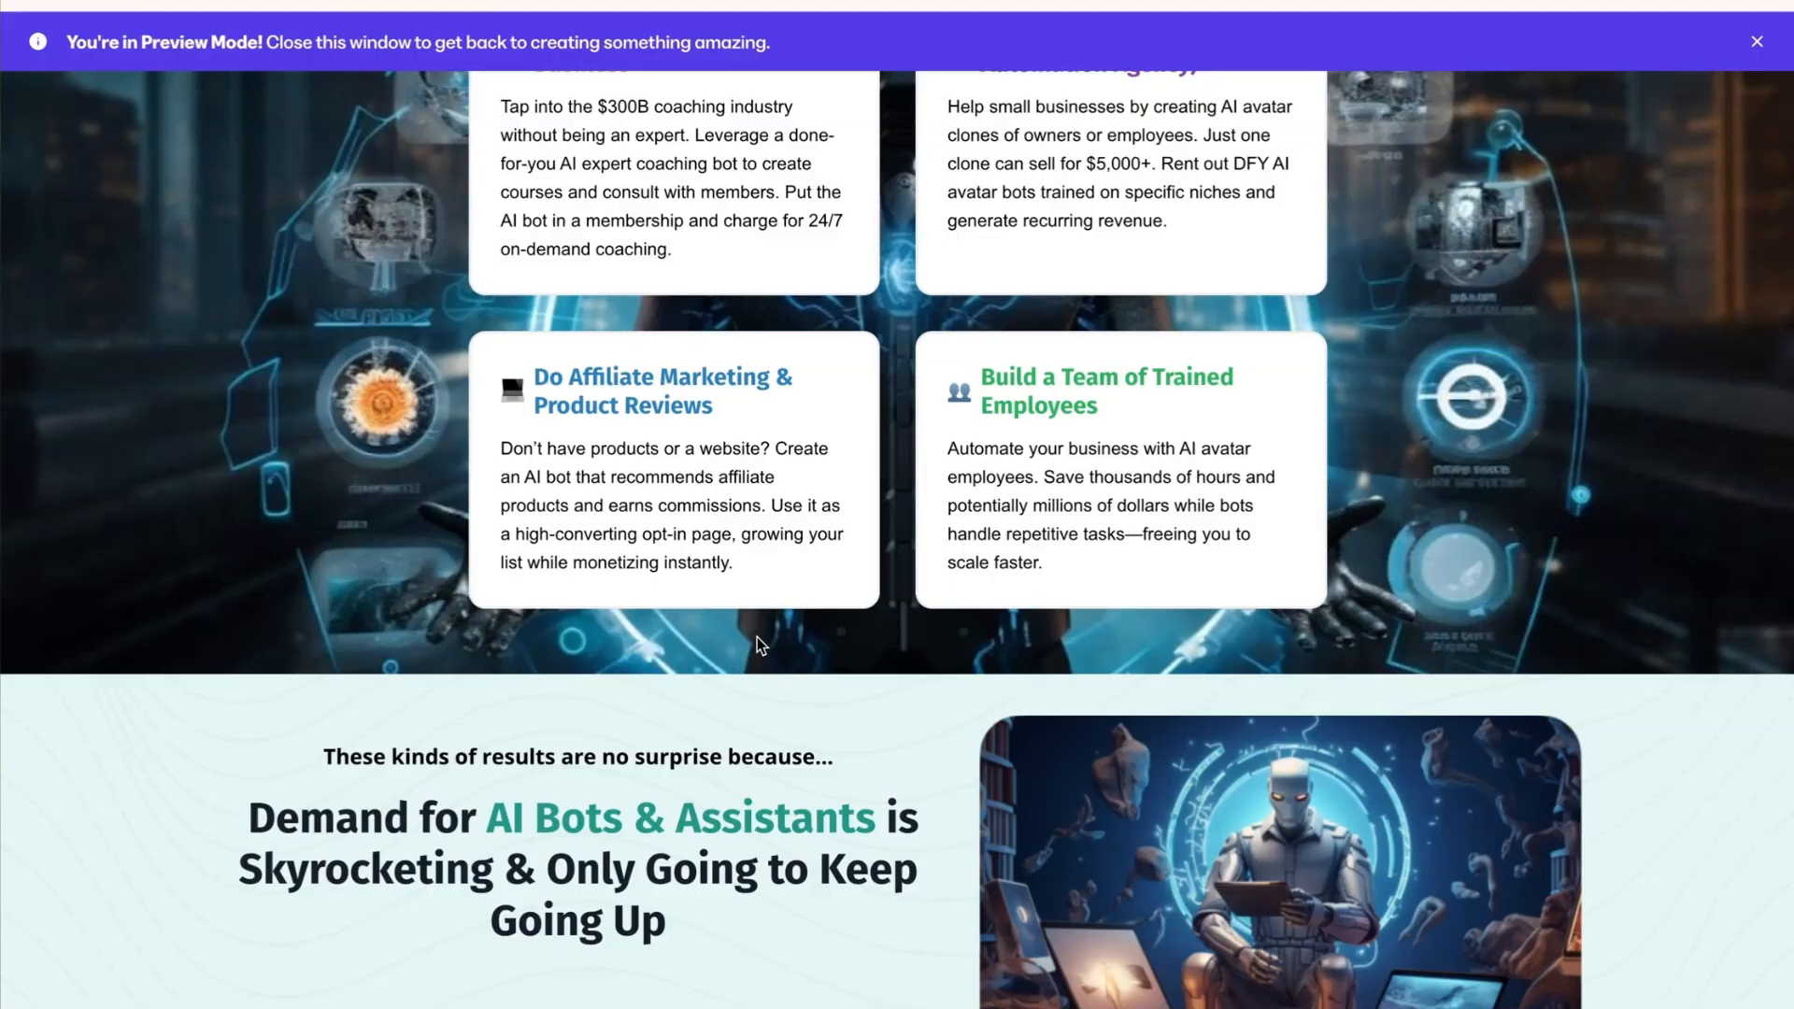
scroll(757, 638, up, 6)
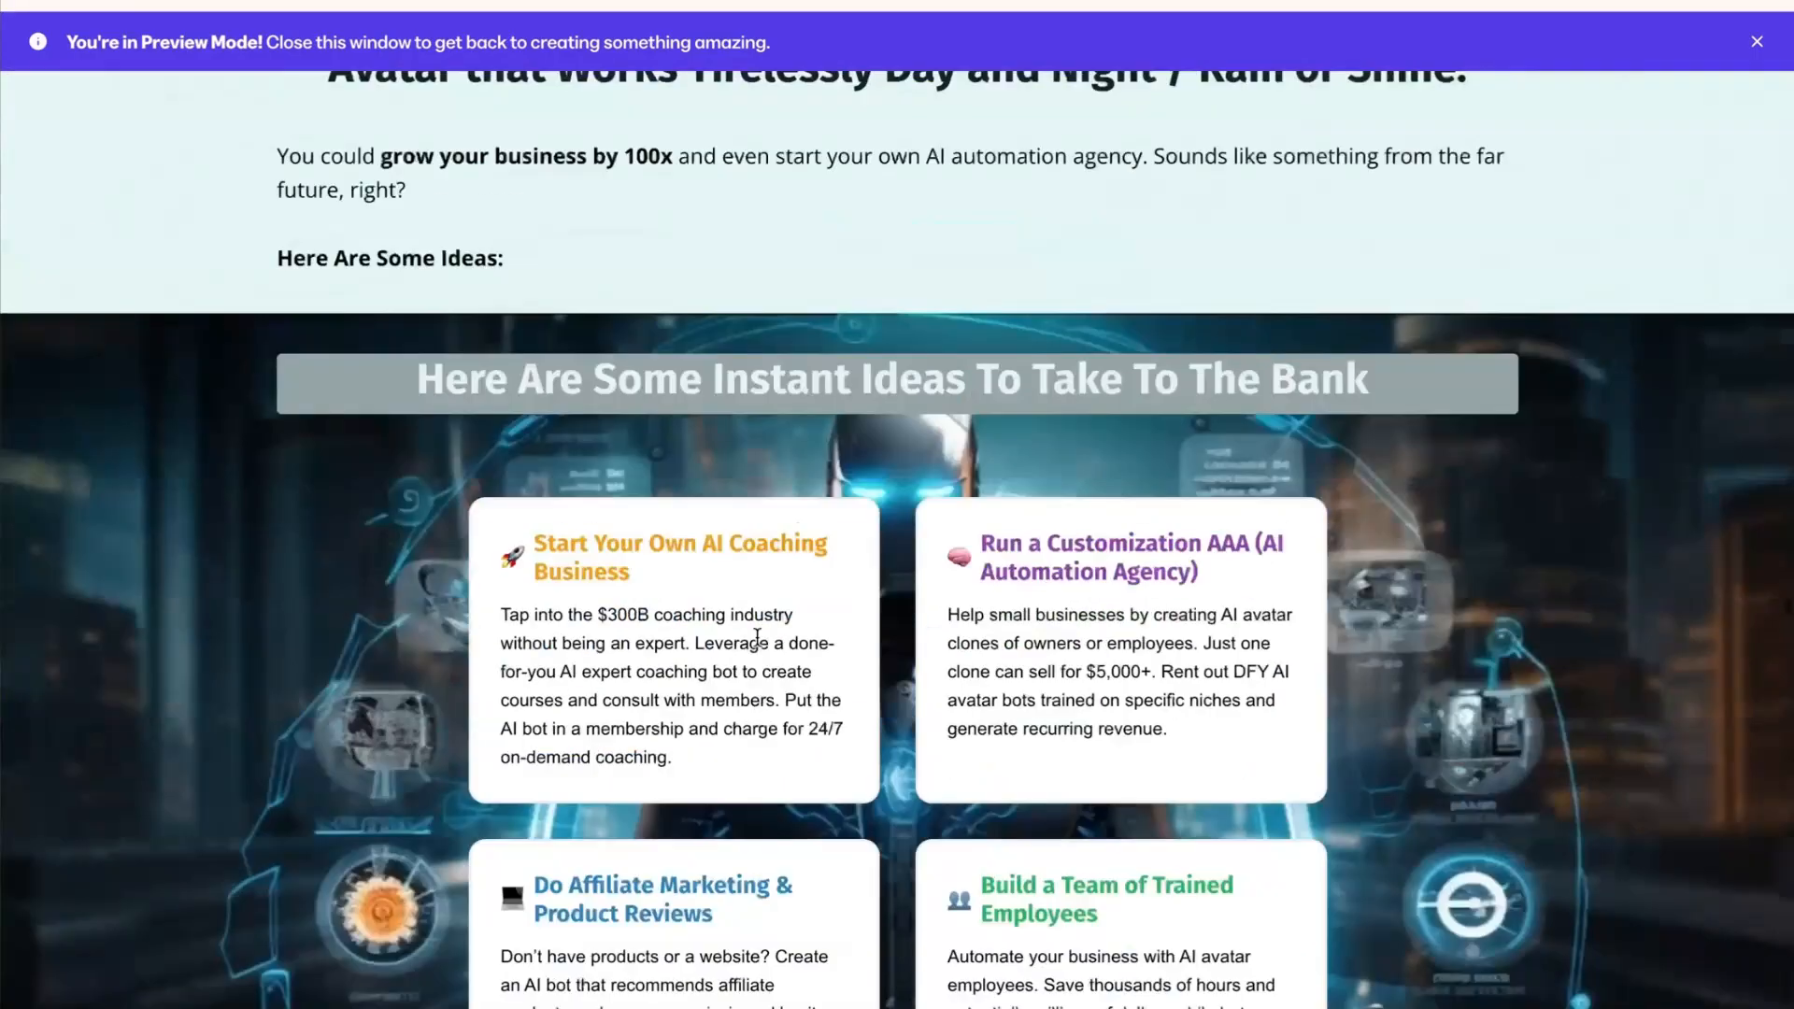
scroll(756, 637, down, 1)
scroll(642, 498, down, 1)
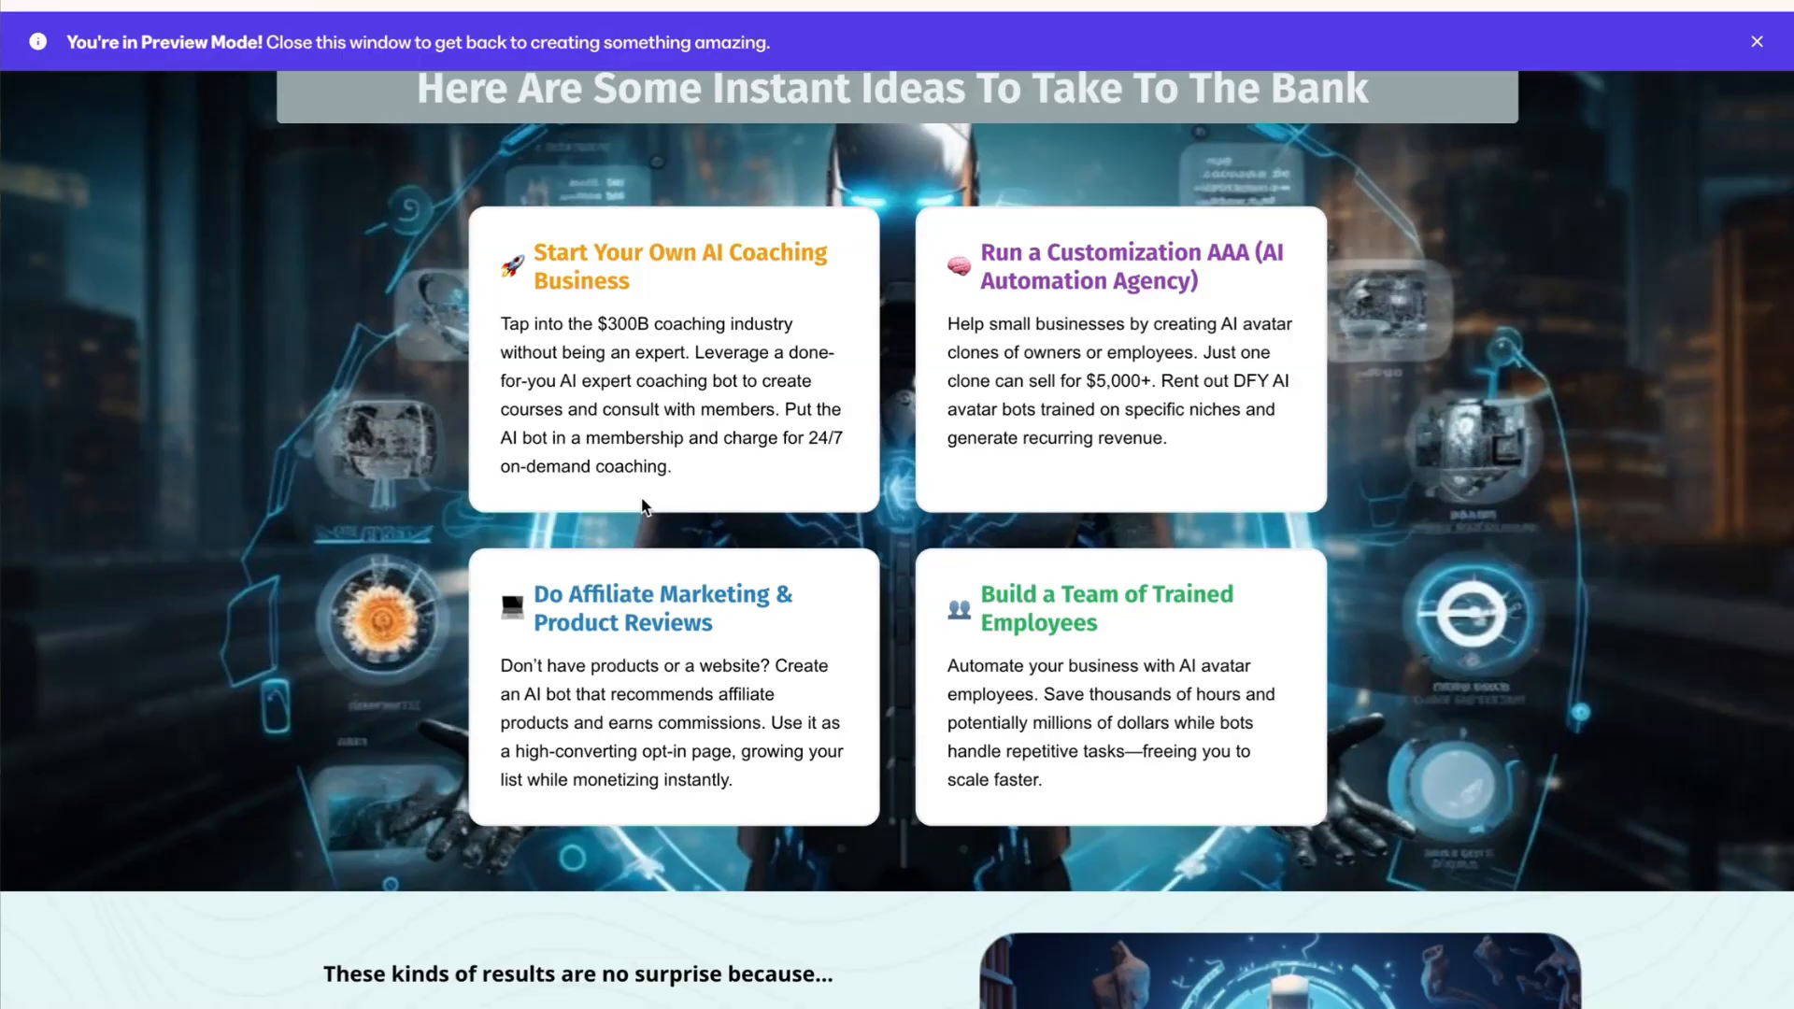
scroll(642, 506, down, 2)
scroll(642, 506, up, 1)
scroll(642, 505, down, 6)
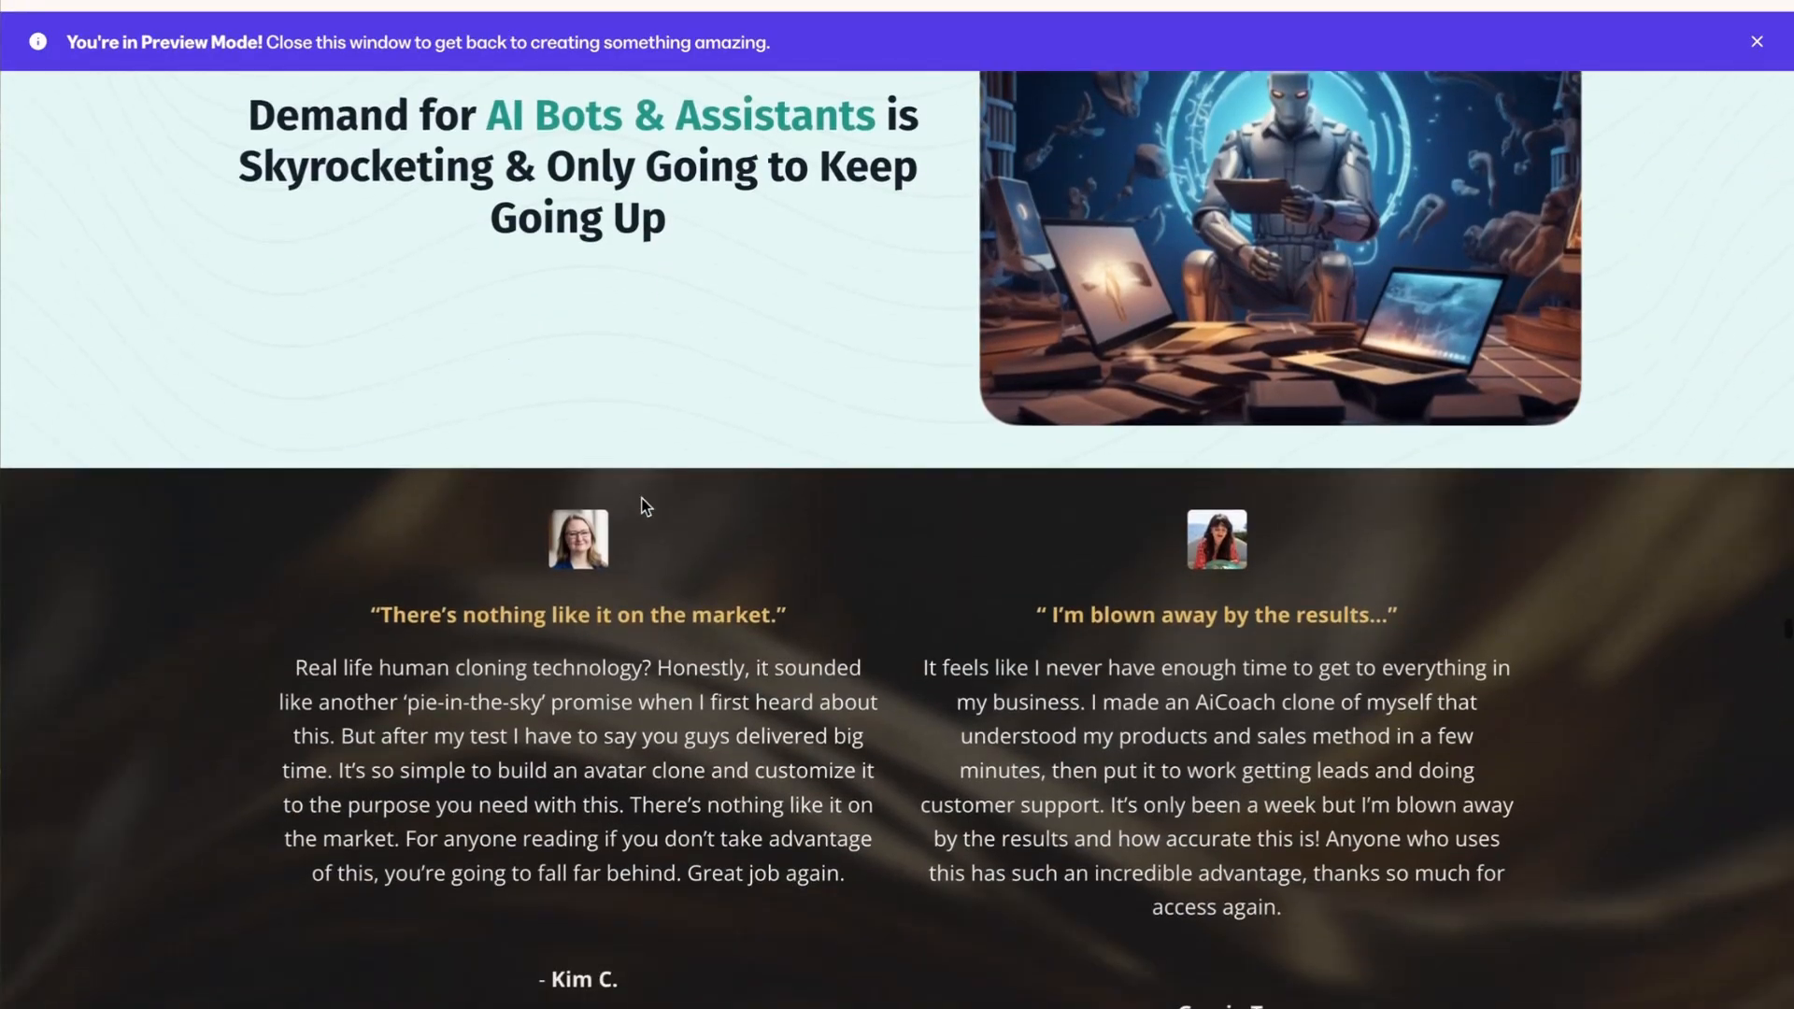
scroll(641, 500, down, 4)
scroll(641, 500, down, 6)
scroll(641, 500, up, 9)
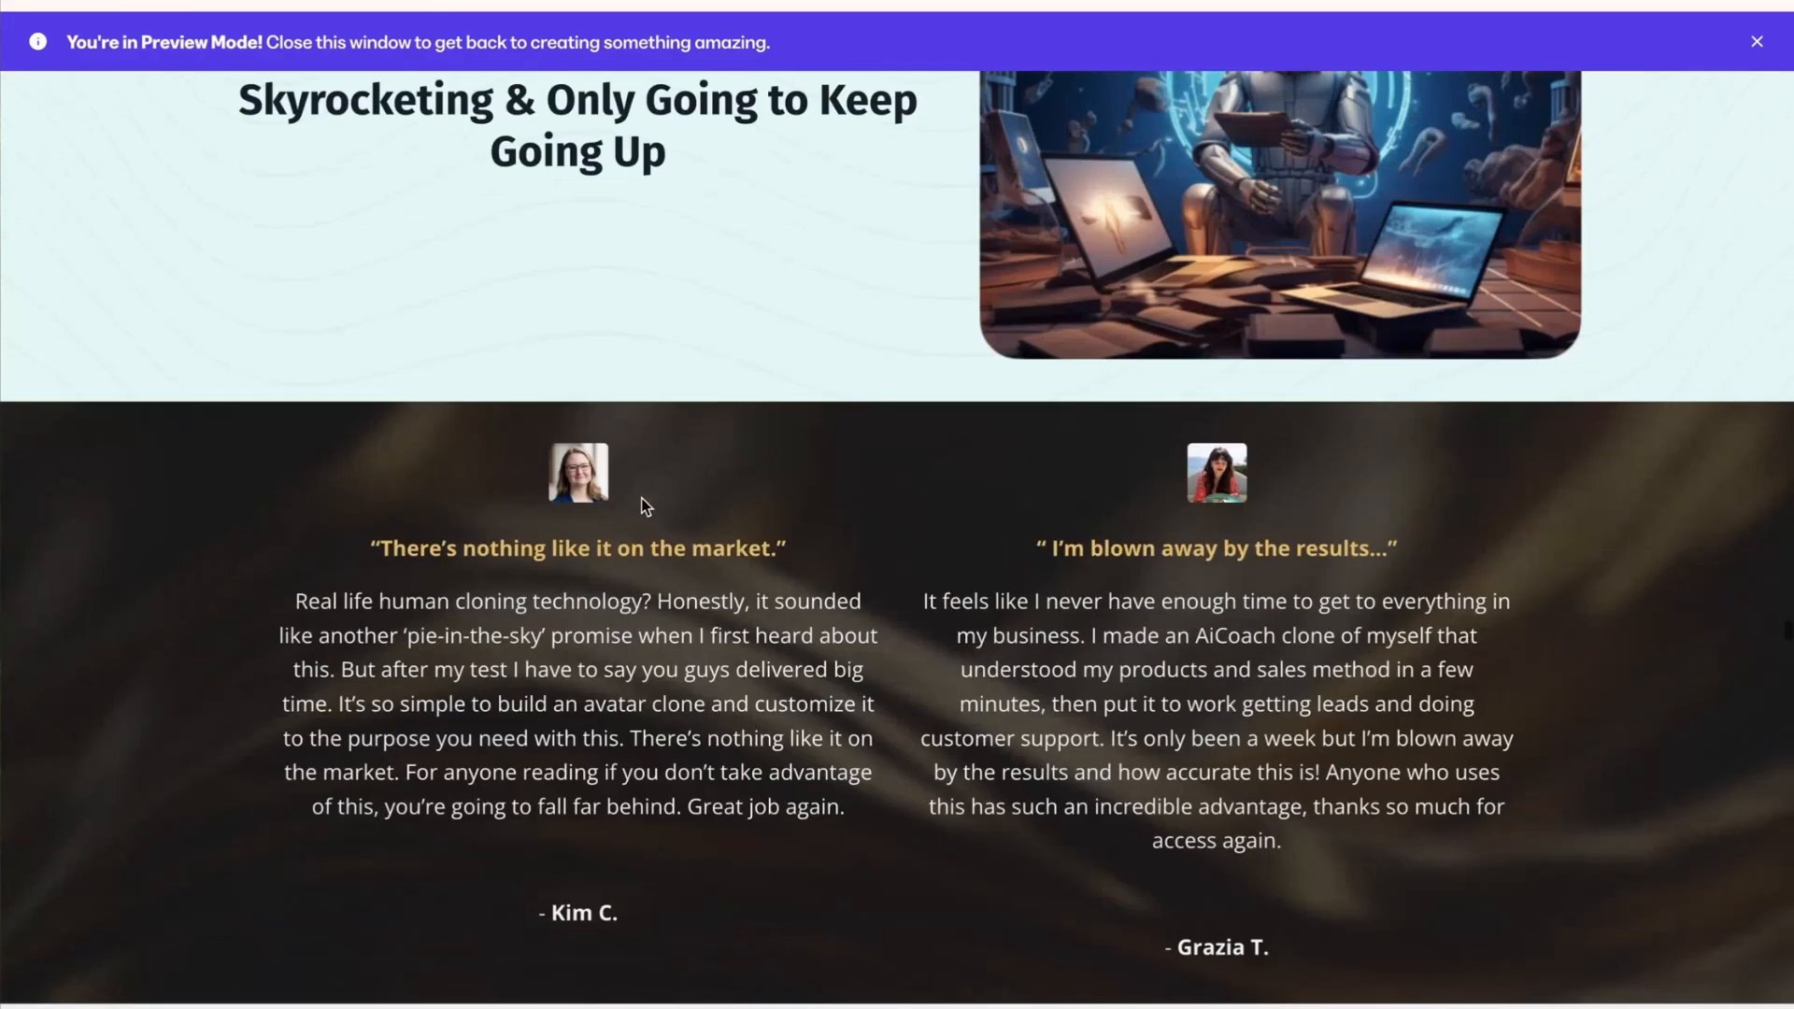
scroll(642, 500, up, 3)
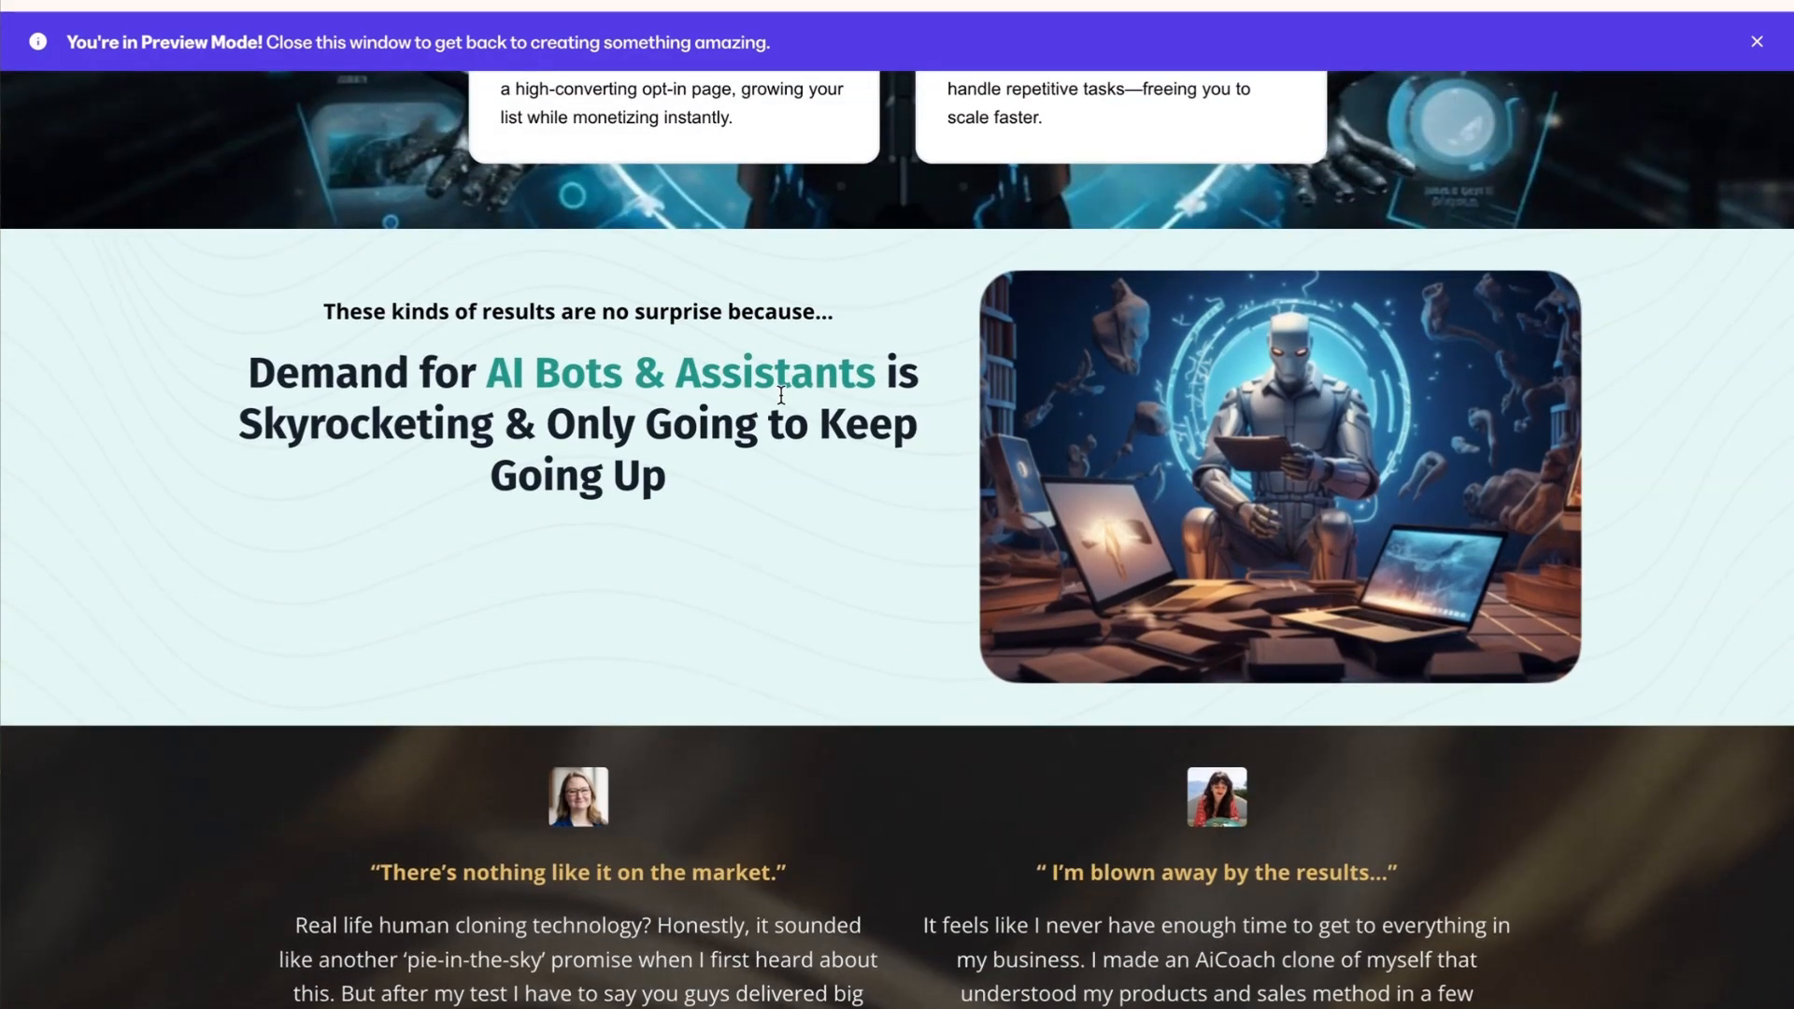
scroll(781, 395, up, 7)
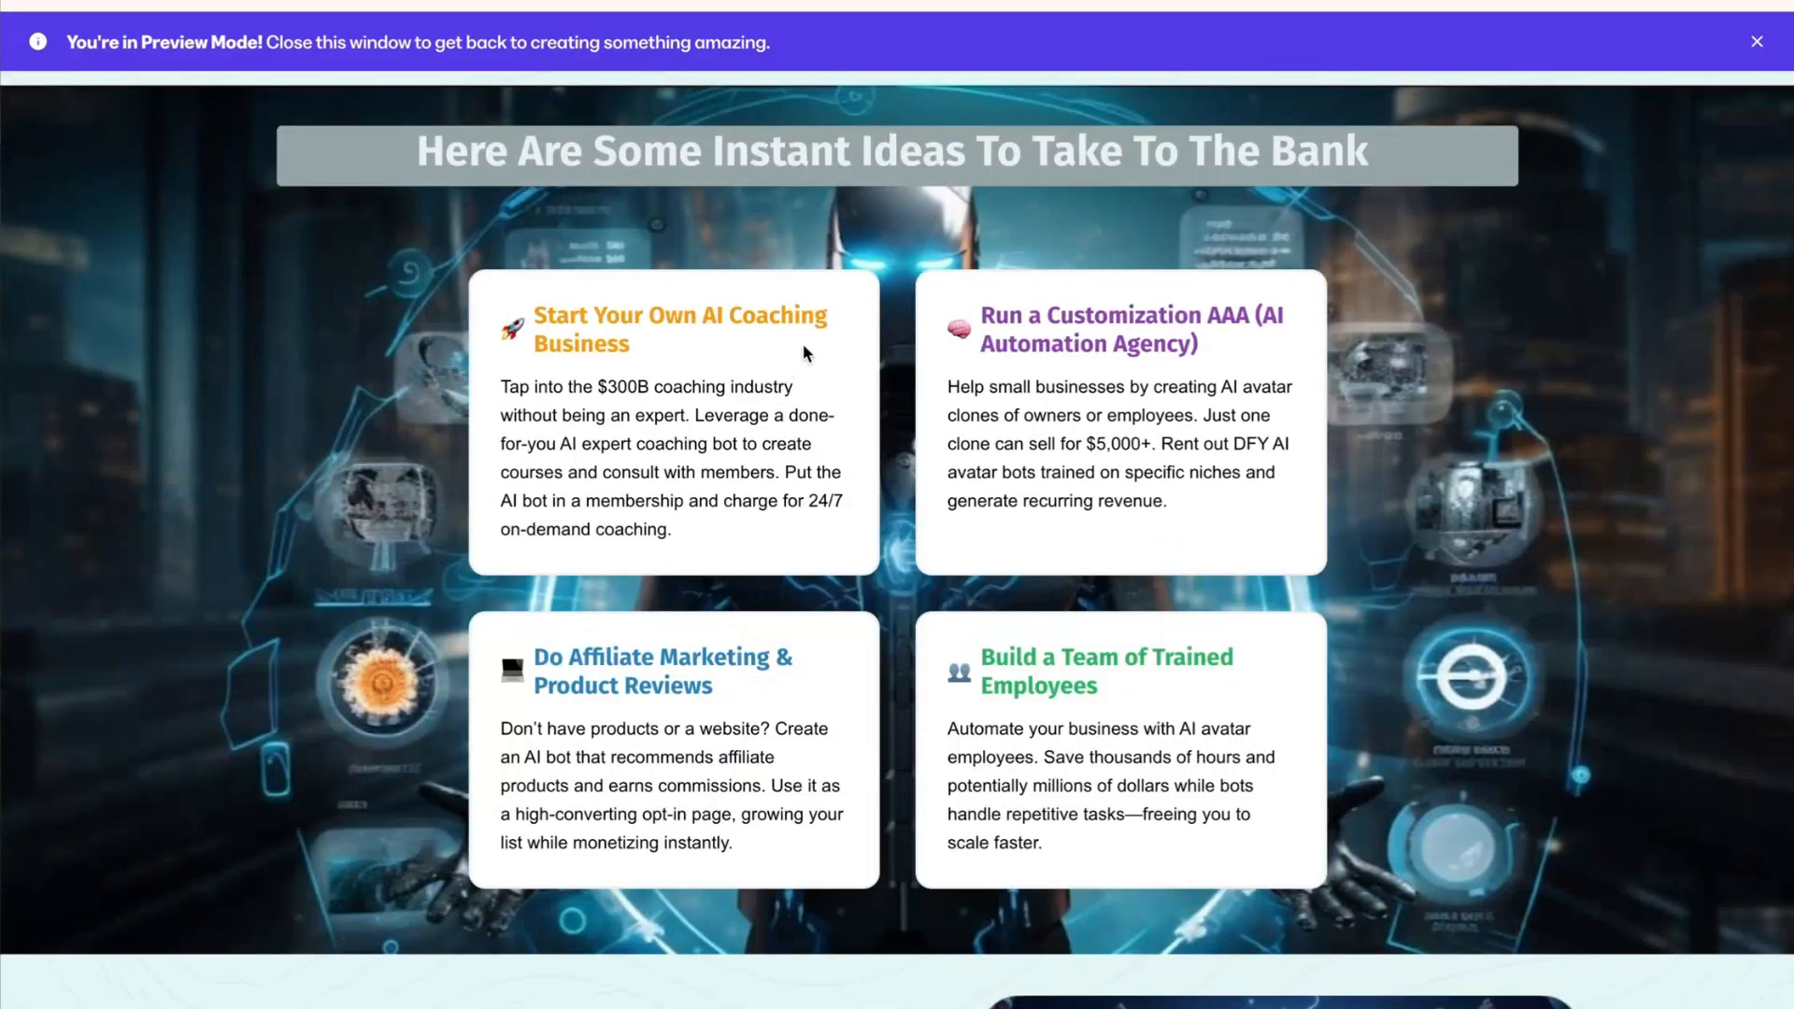